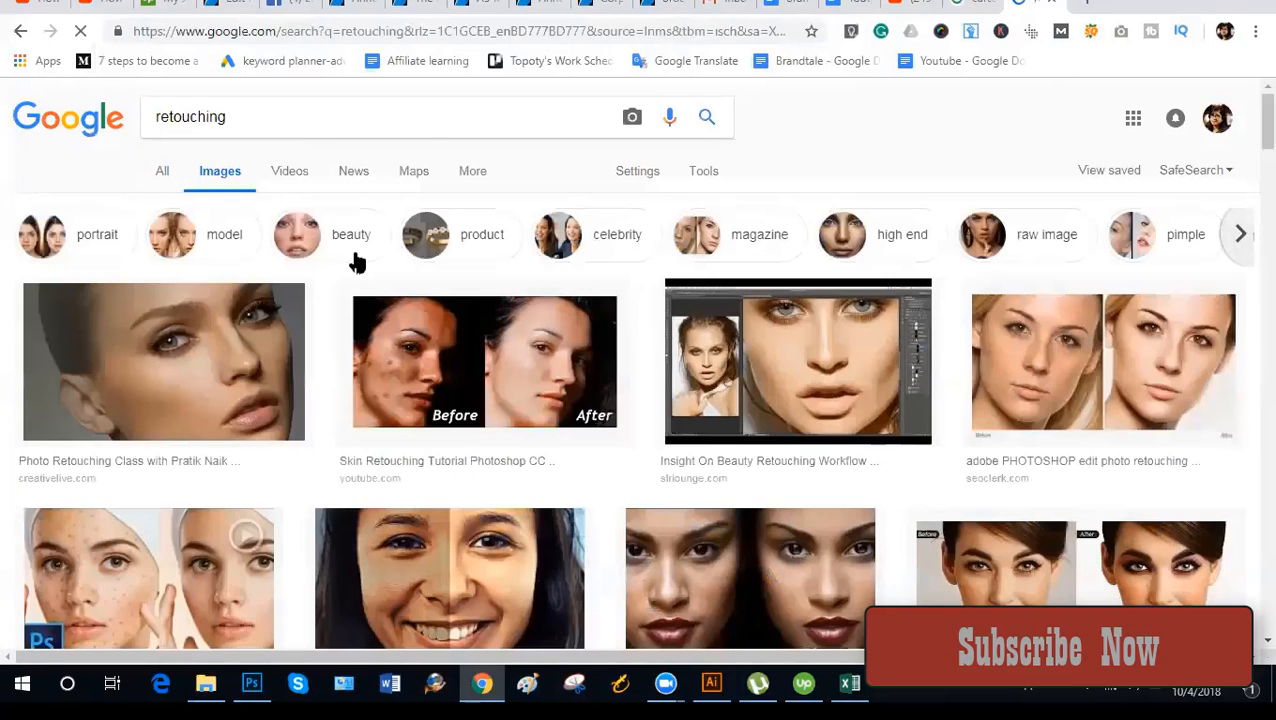
# Look through the "retouching" image results for a before-and-after face photo with visible blemishes.
pyautogui.scroll(-3, 621, 410)
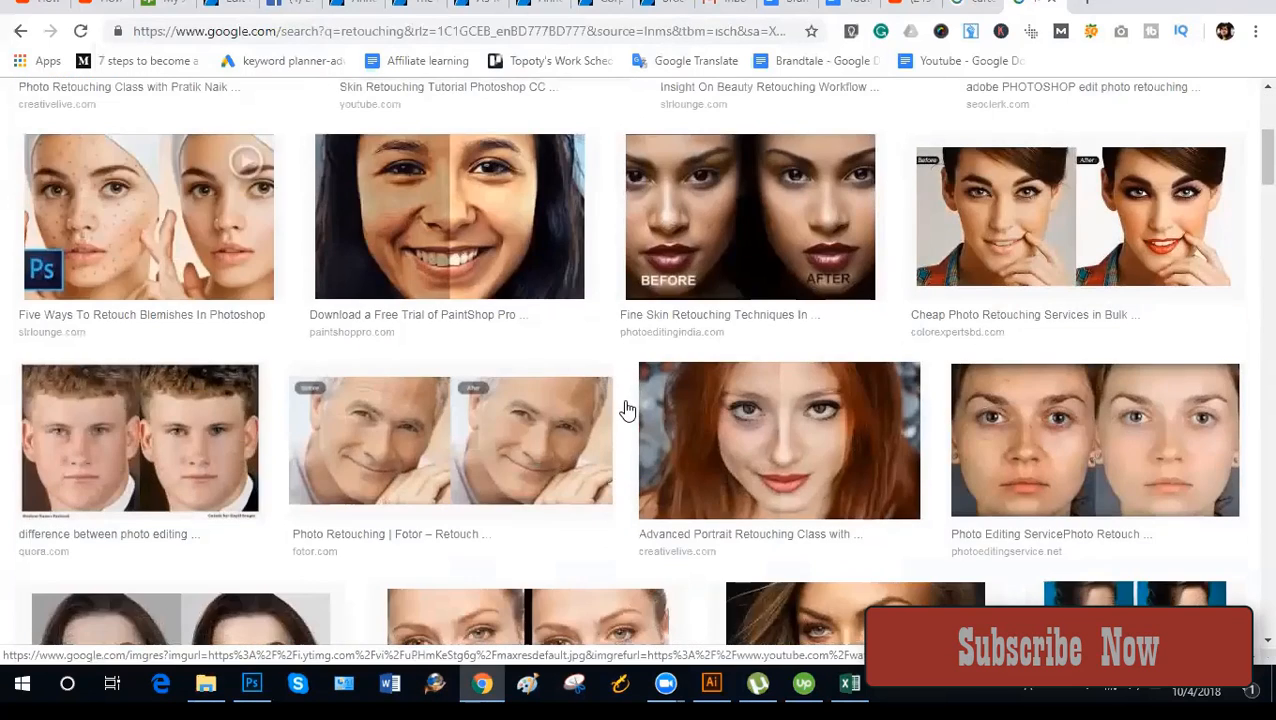
pyautogui.scroll(-1, 480, 450)
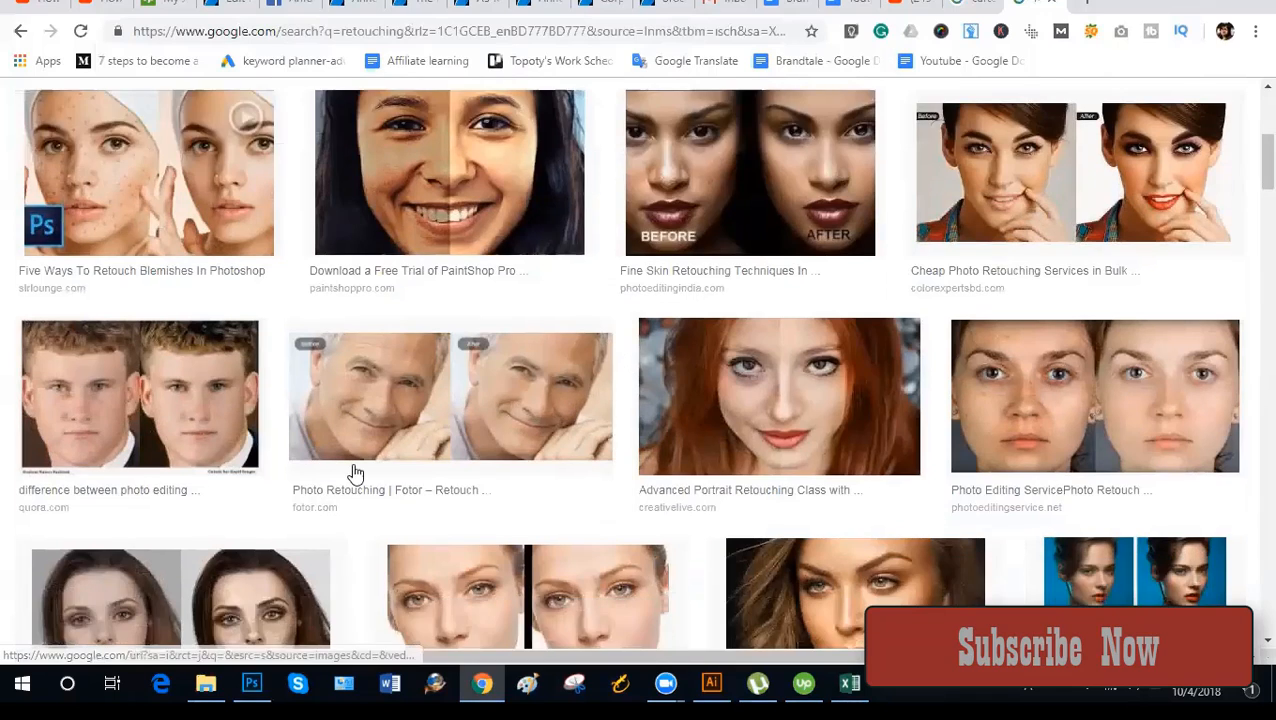
pyautogui.scroll(5, 353, 473)
pyautogui.click(248, 118)
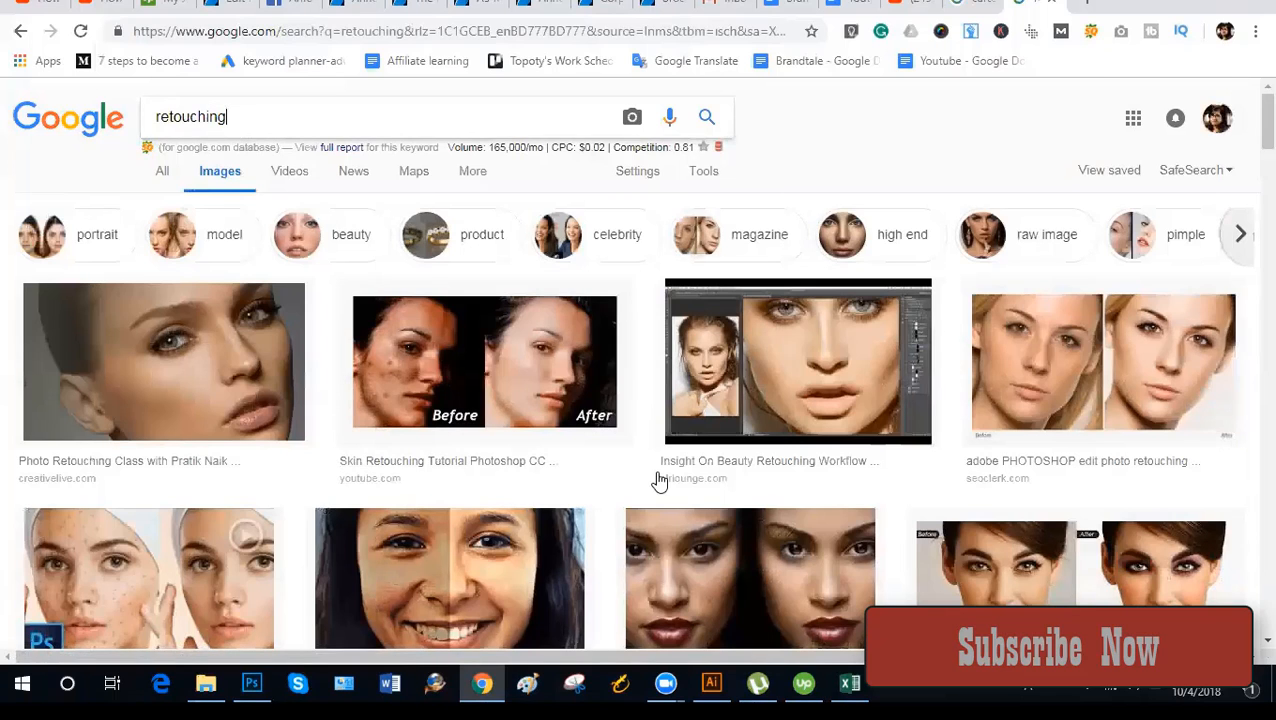
pyautogui.scroll(-3, 659, 482)
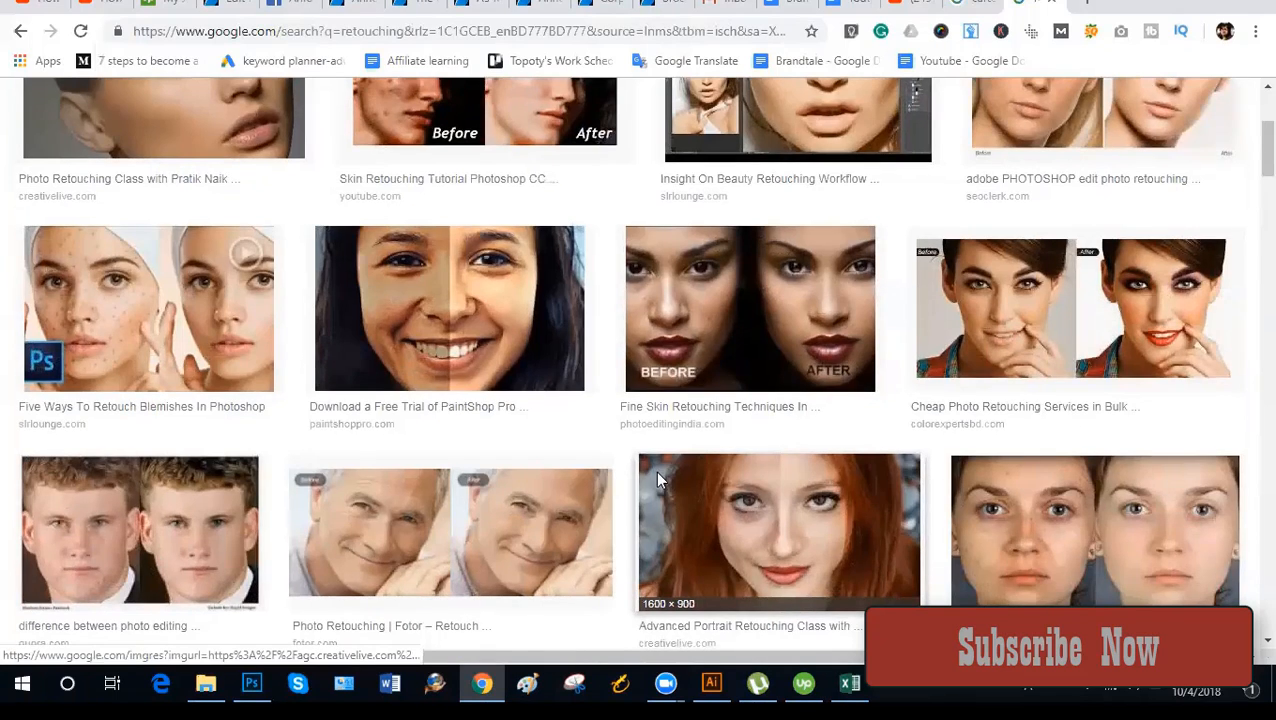
pyautogui.scroll(-2, 659, 482)
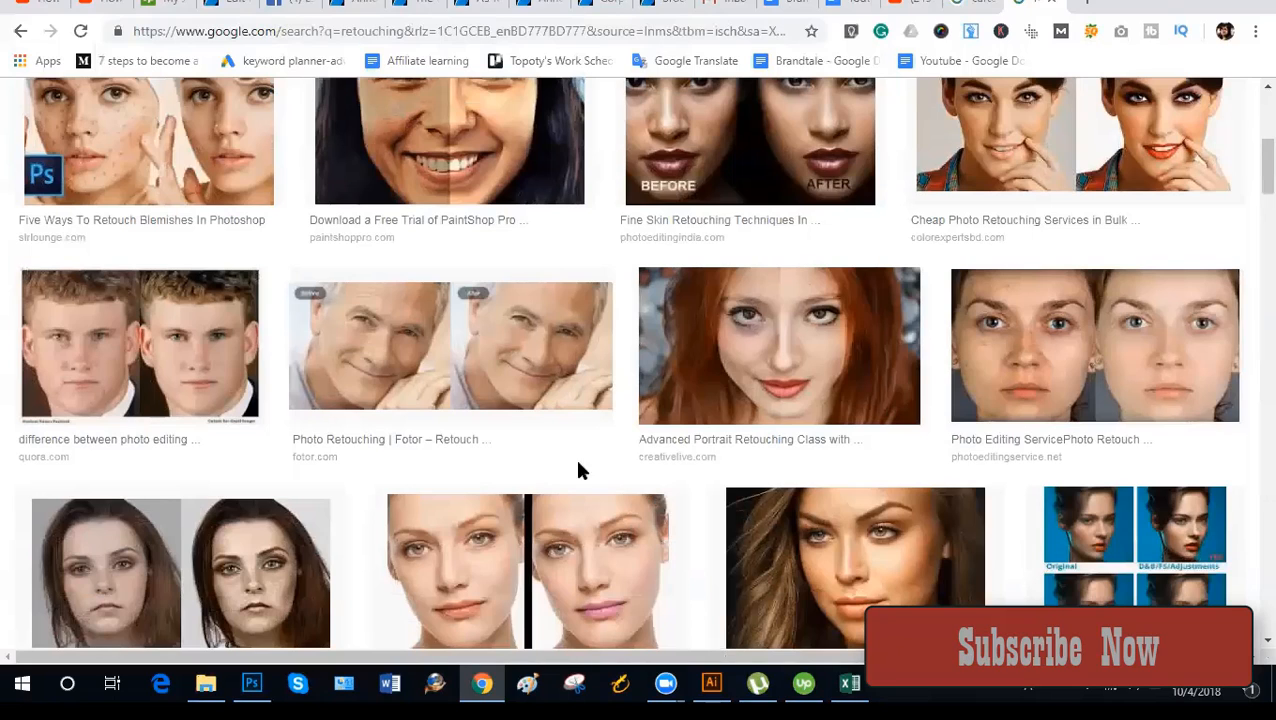
pyautogui.scroll(-3, 199, 370)
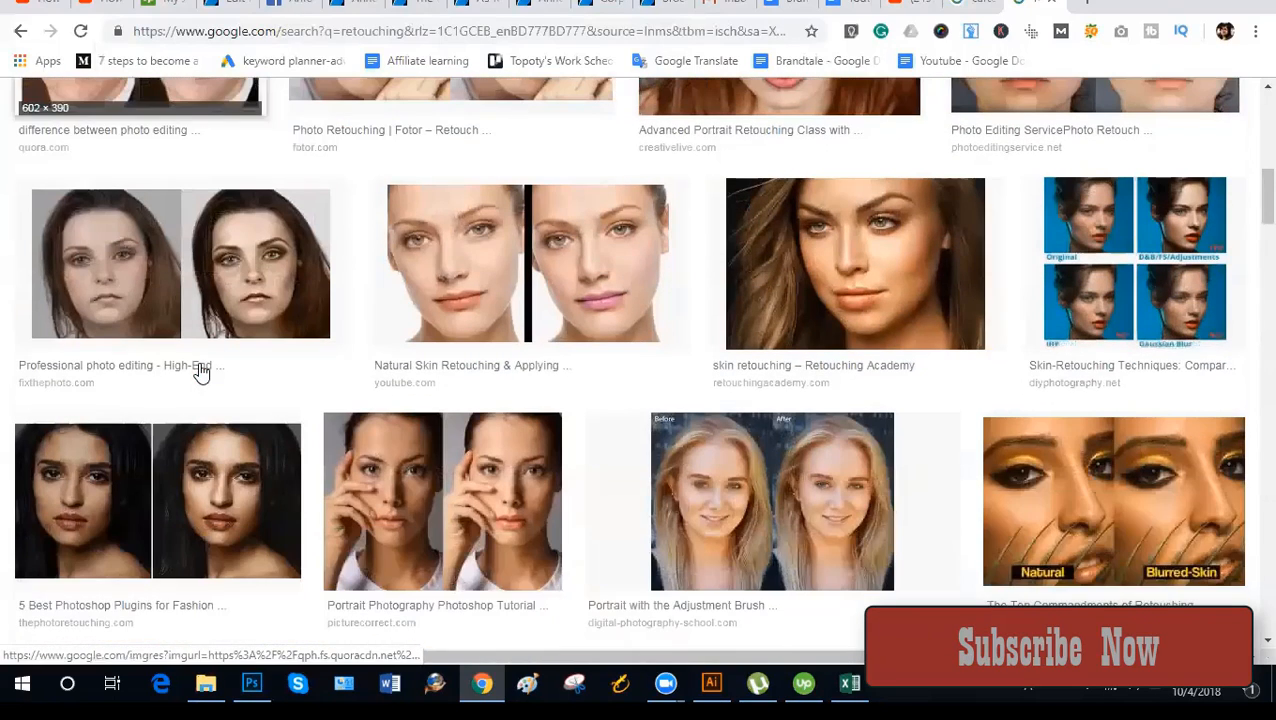
pyautogui.scroll(-1, 220, 404)
pyautogui.scroll(5, 220, 404)
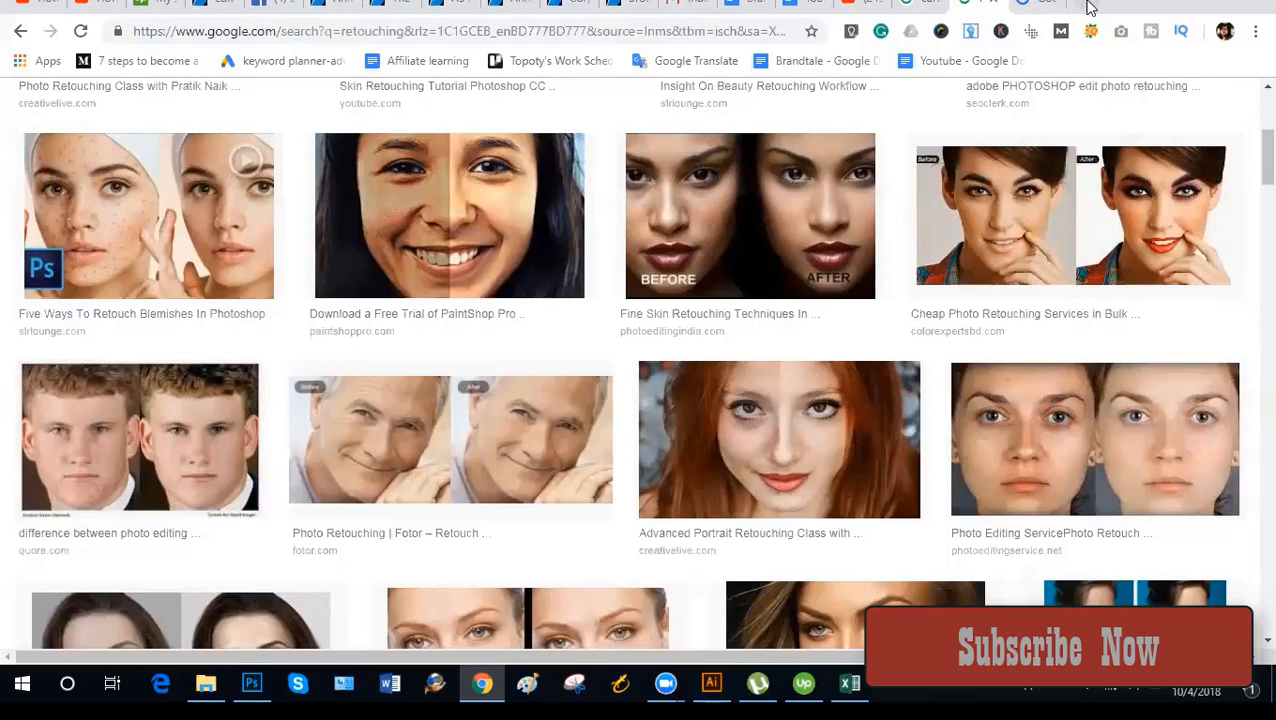
# Save the opened Quora before-and-after portrait of the young man as a JPEG image in the Documents folder.
pyautogui.click(1090, 8)
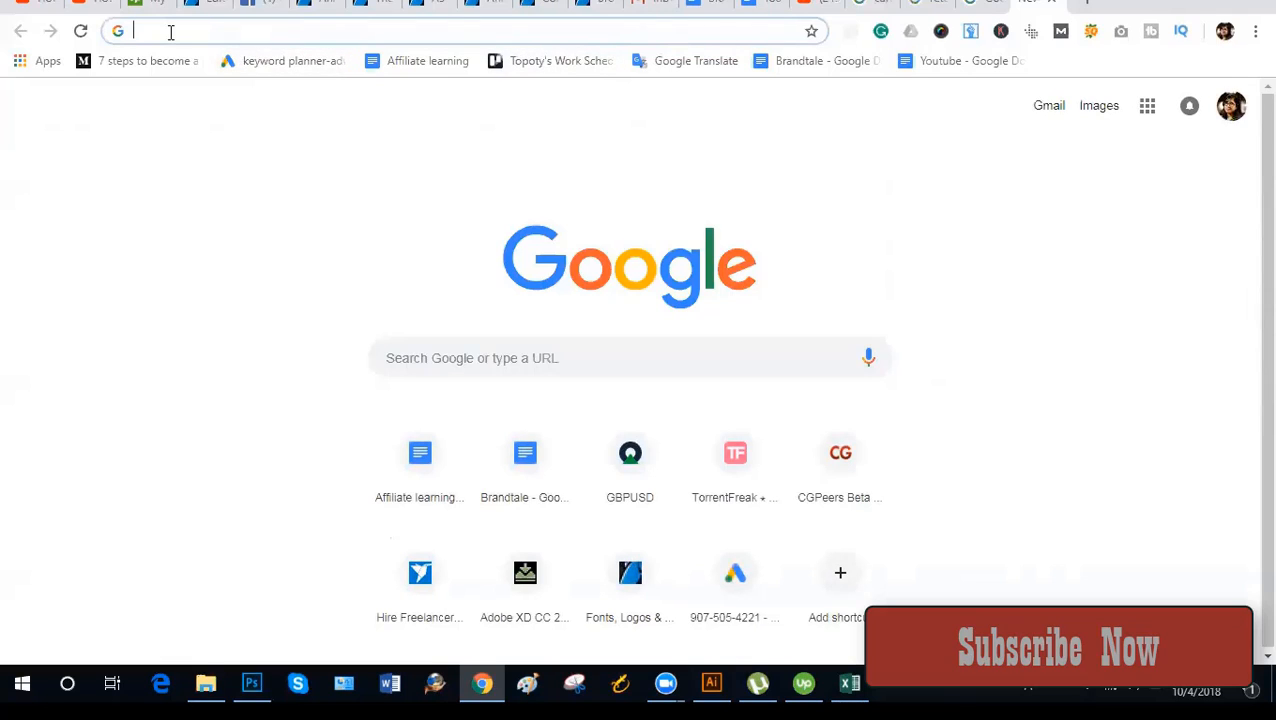
pyautogui.click(973, 10)
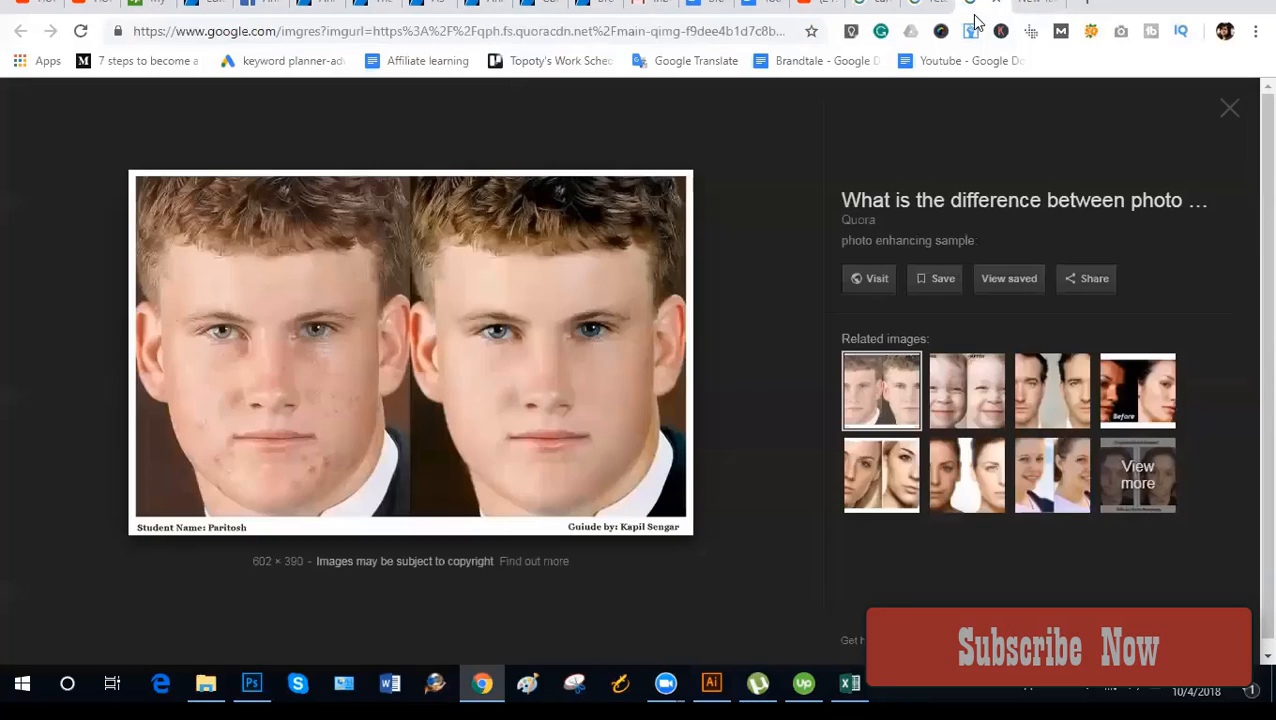
pyautogui.rightClick(217, 368)
pyautogui.click(307, 246)
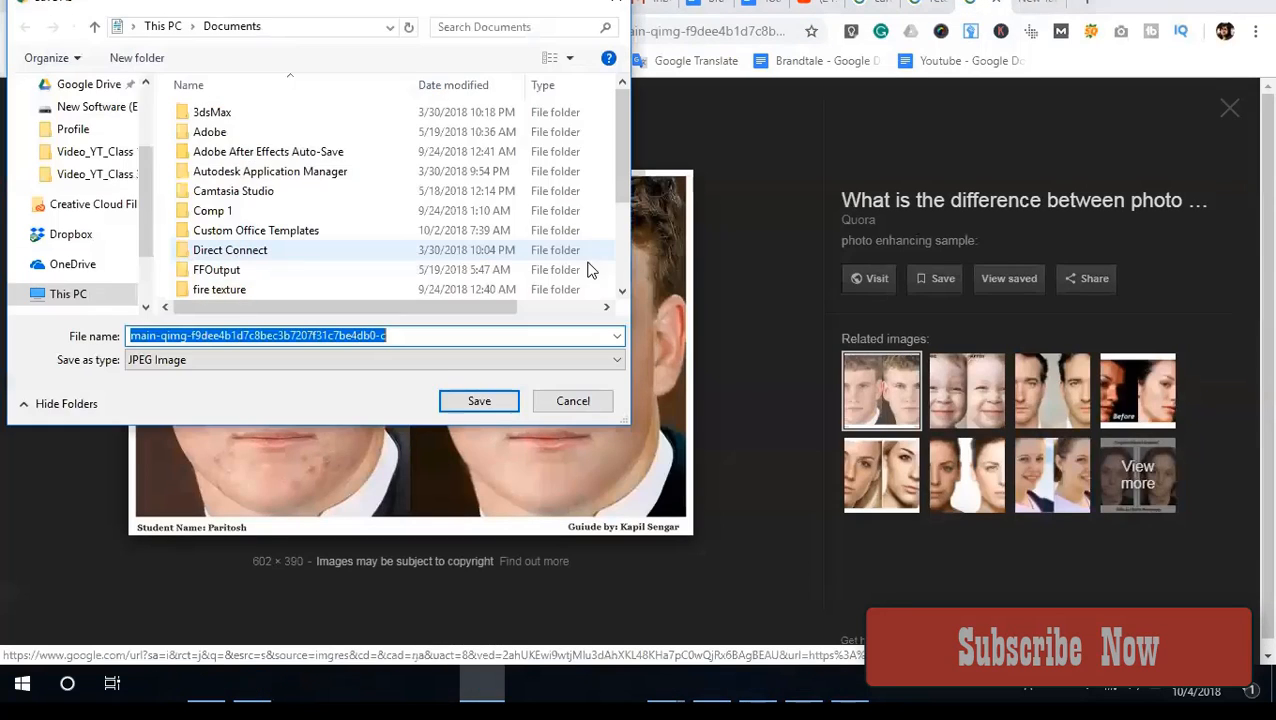
pyautogui.click(472, 402)
# Search Google for "arfin nisho" and show the image results.
pyautogui.click(1007, 12)
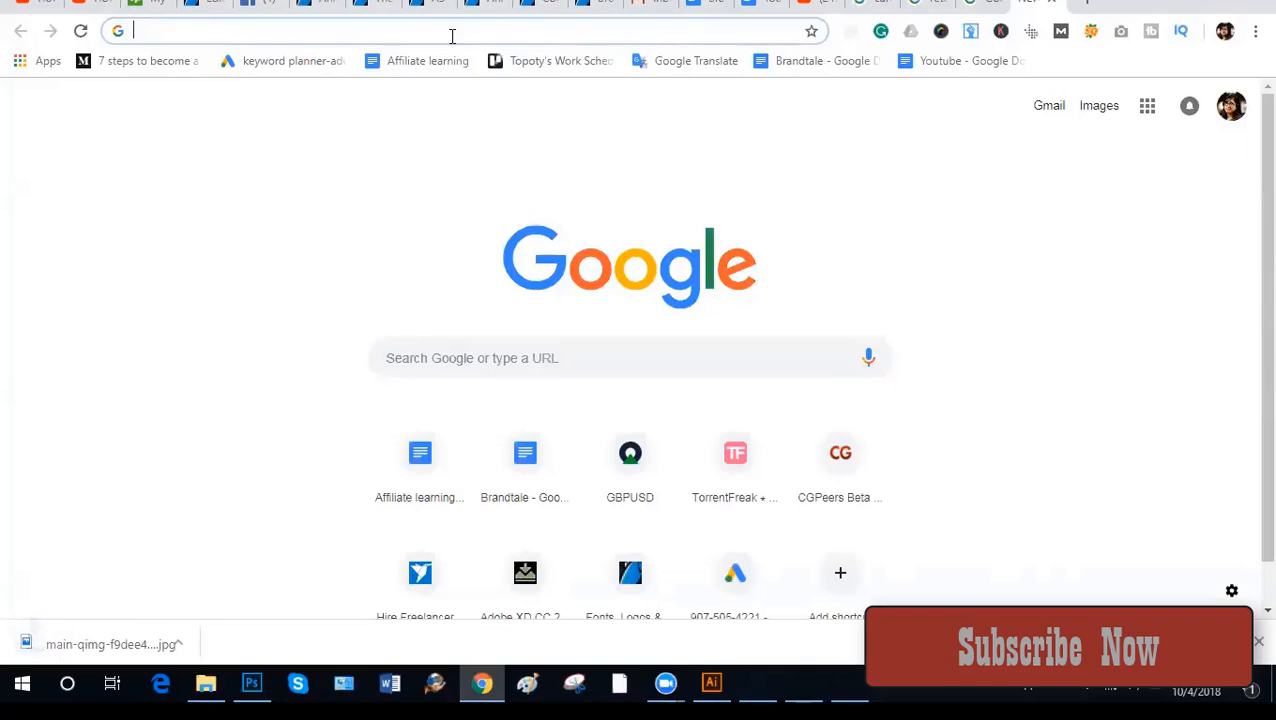
pyautogui.write('ar')
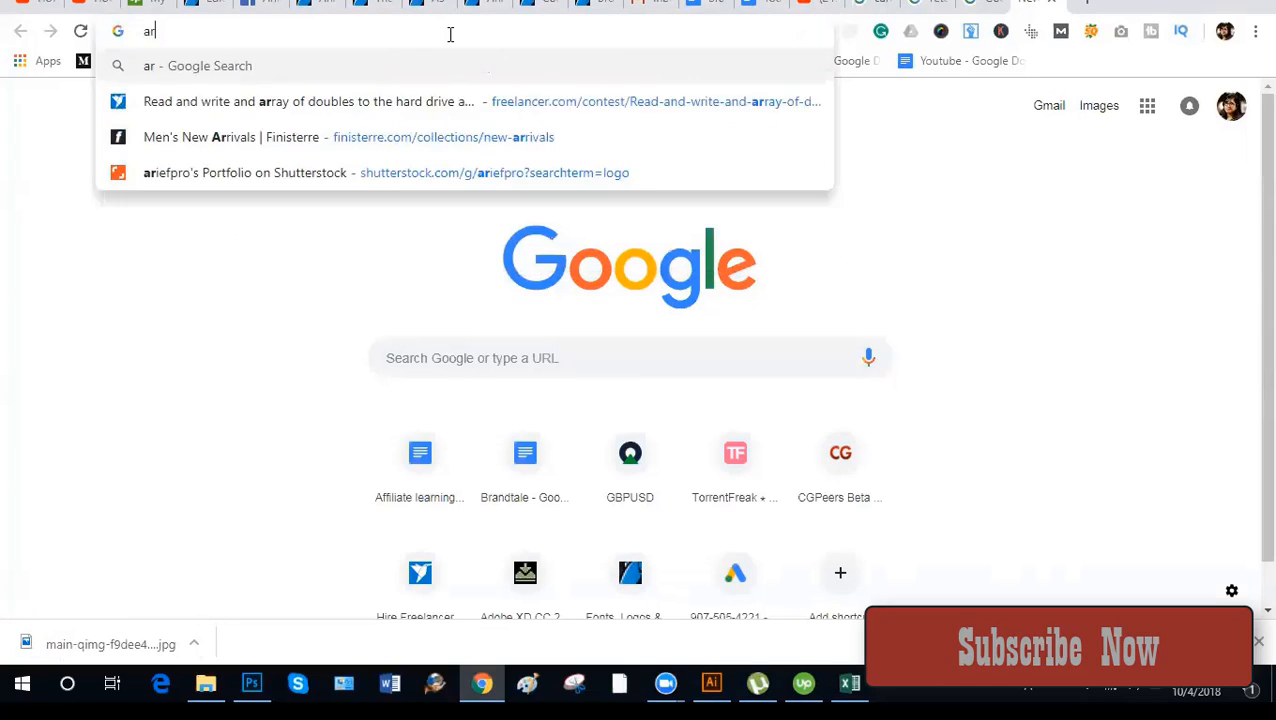
pyautogui.write('fin nisho')
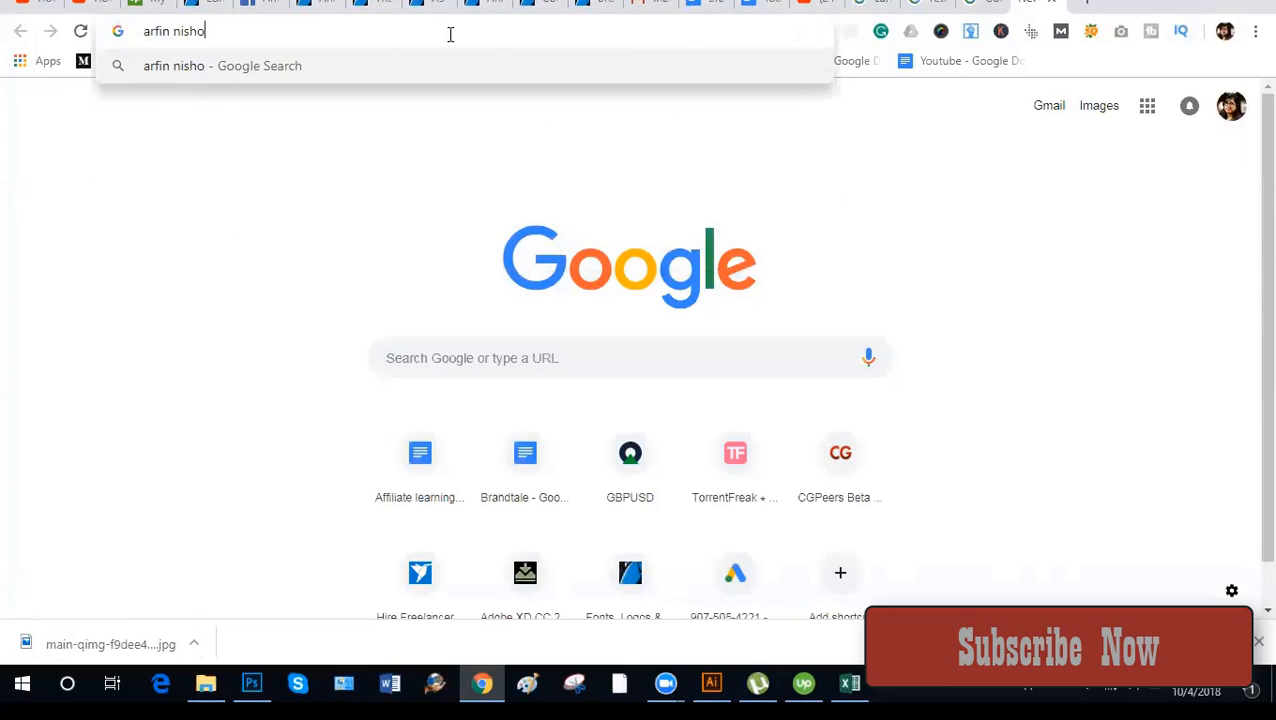
pyautogui.press('Return')
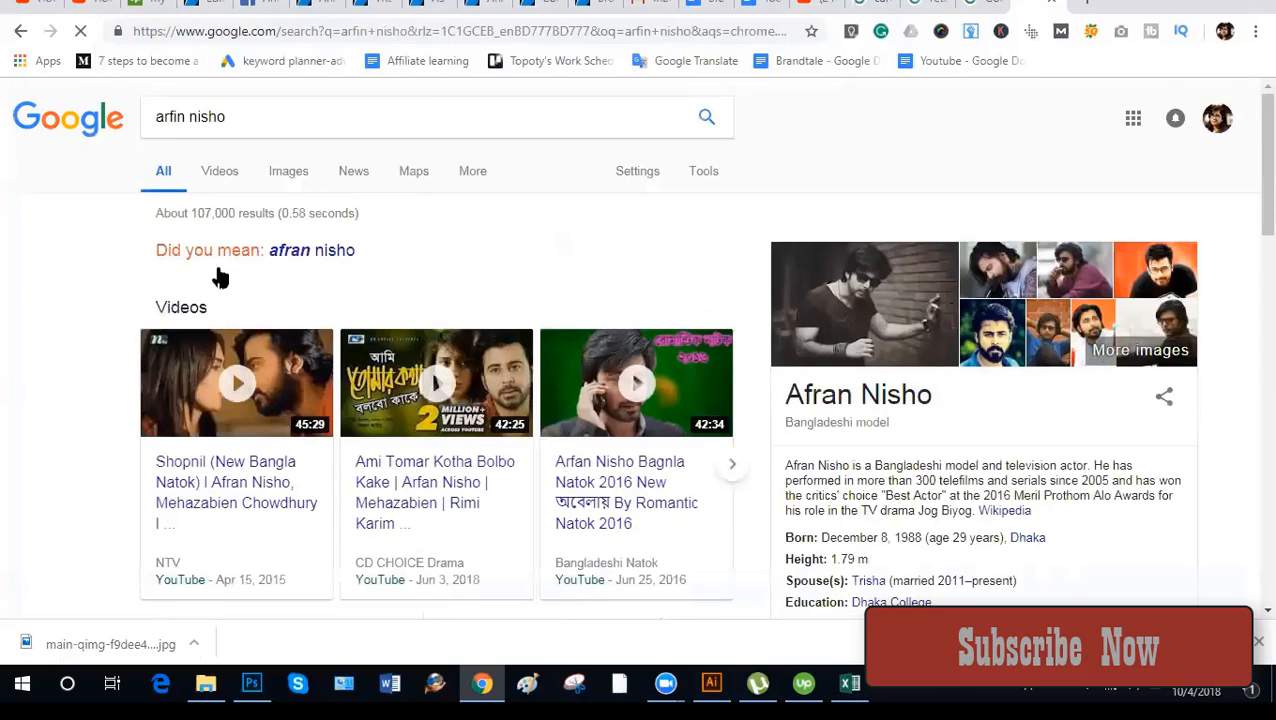
pyautogui.click(296, 176)
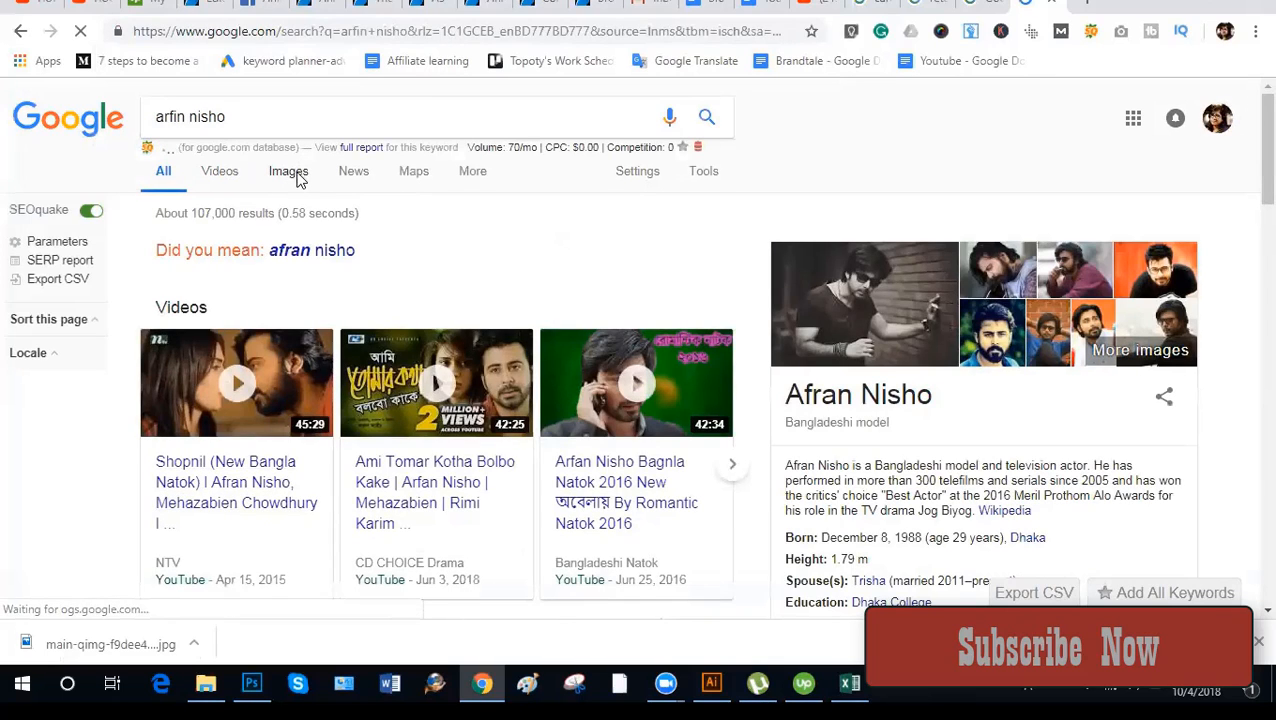
# Find the wallpaper photo of the bearded man in the blue shirt and save it as maxresdefault (1) in Documents.
pyautogui.scroll(-2, 578, 383)
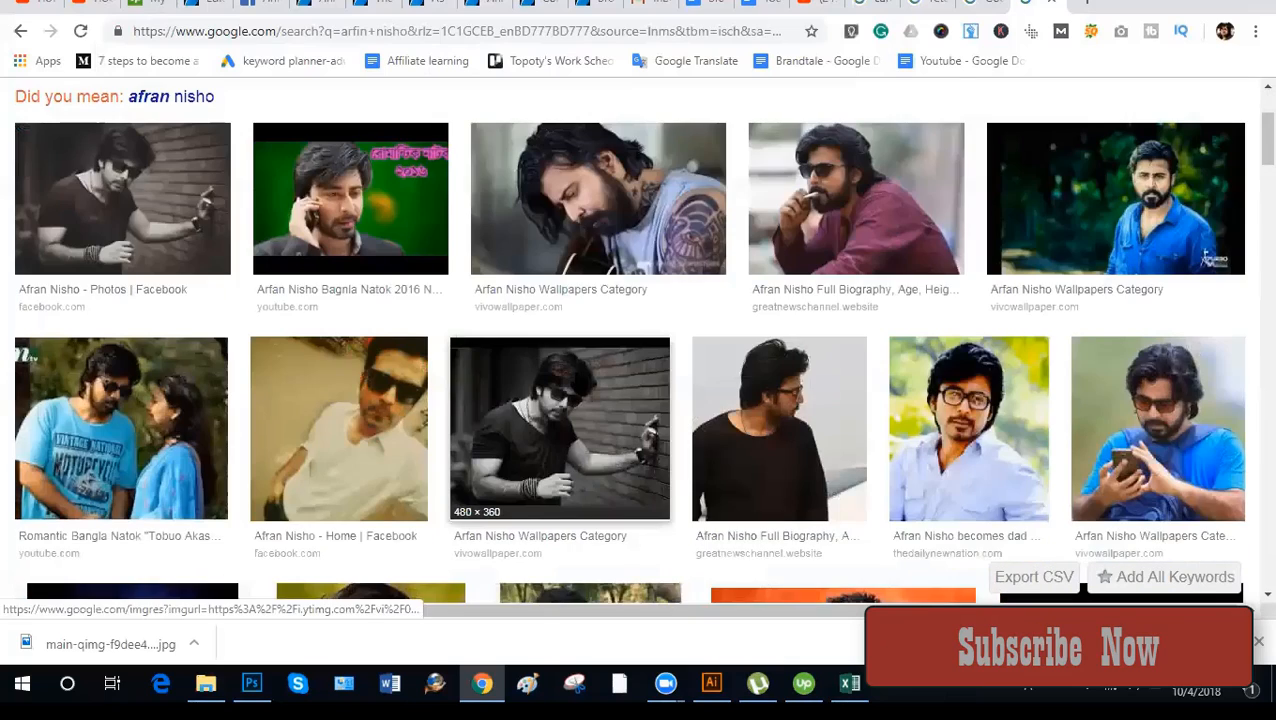
pyautogui.scroll(-2, 578, 383)
pyautogui.scroll(-2, 578, 383)
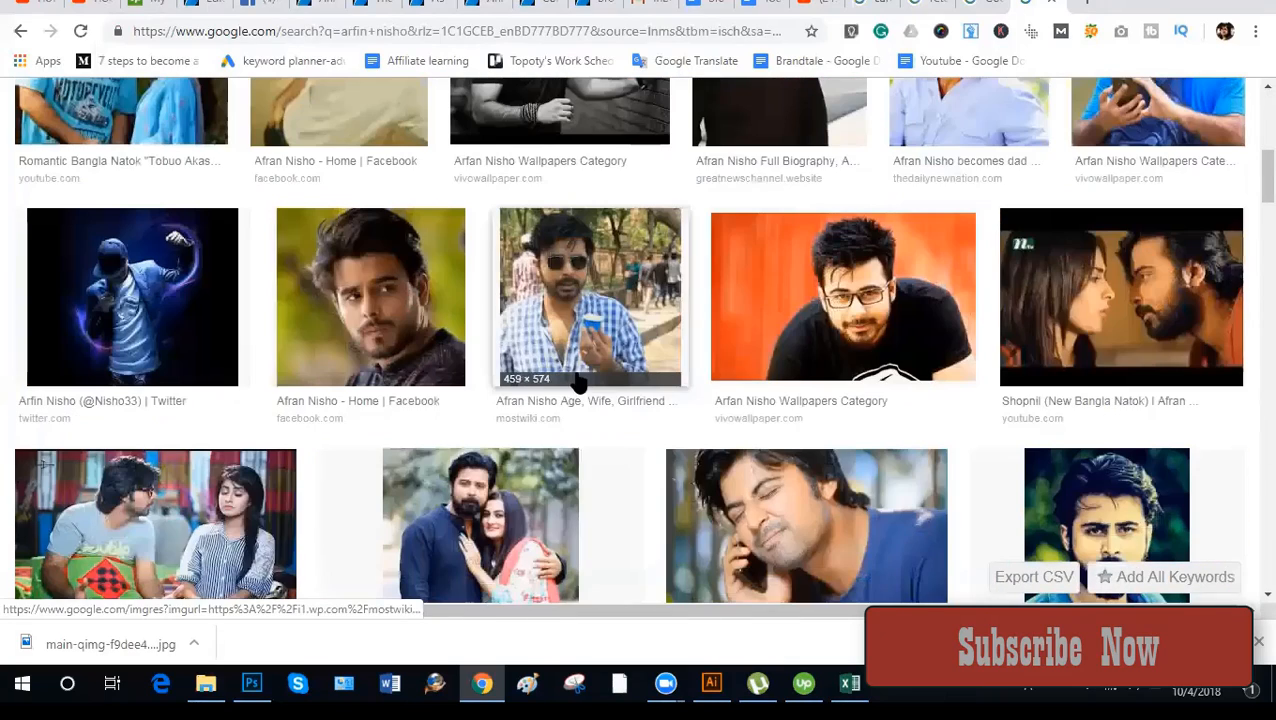
pyautogui.scroll(-3, 840, 340)
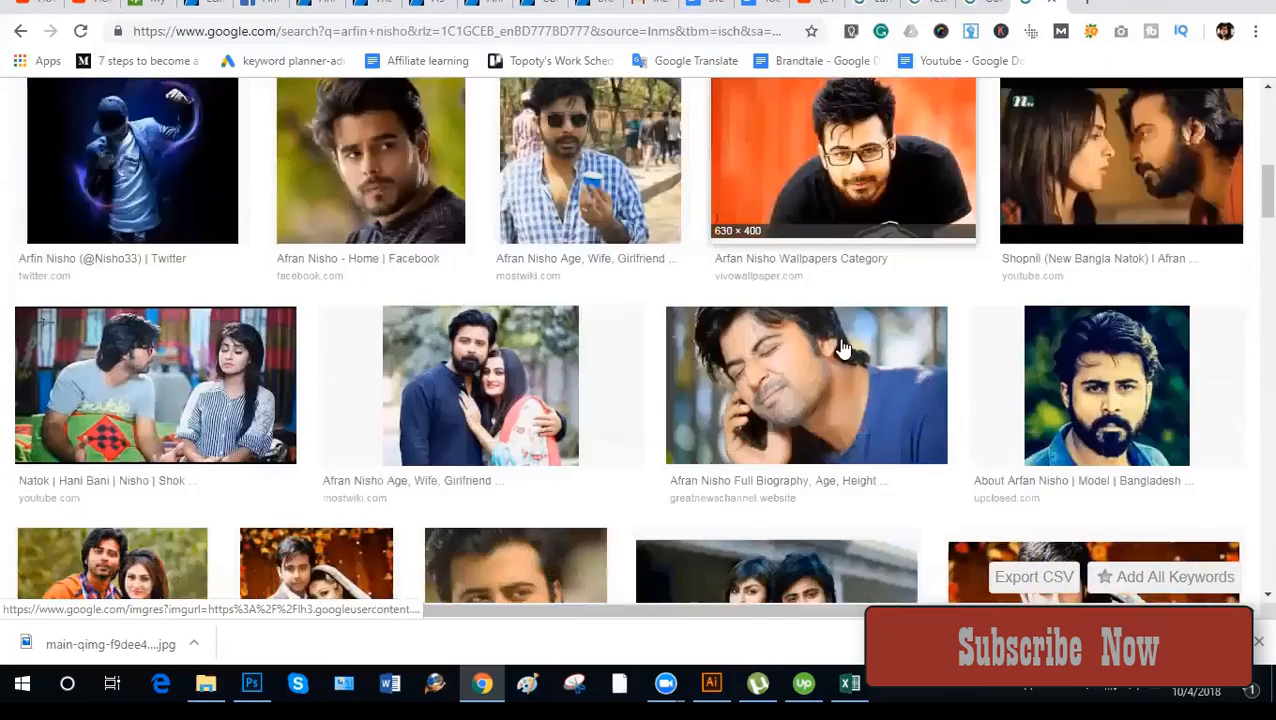
pyautogui.scroll(-2, 842, 348)
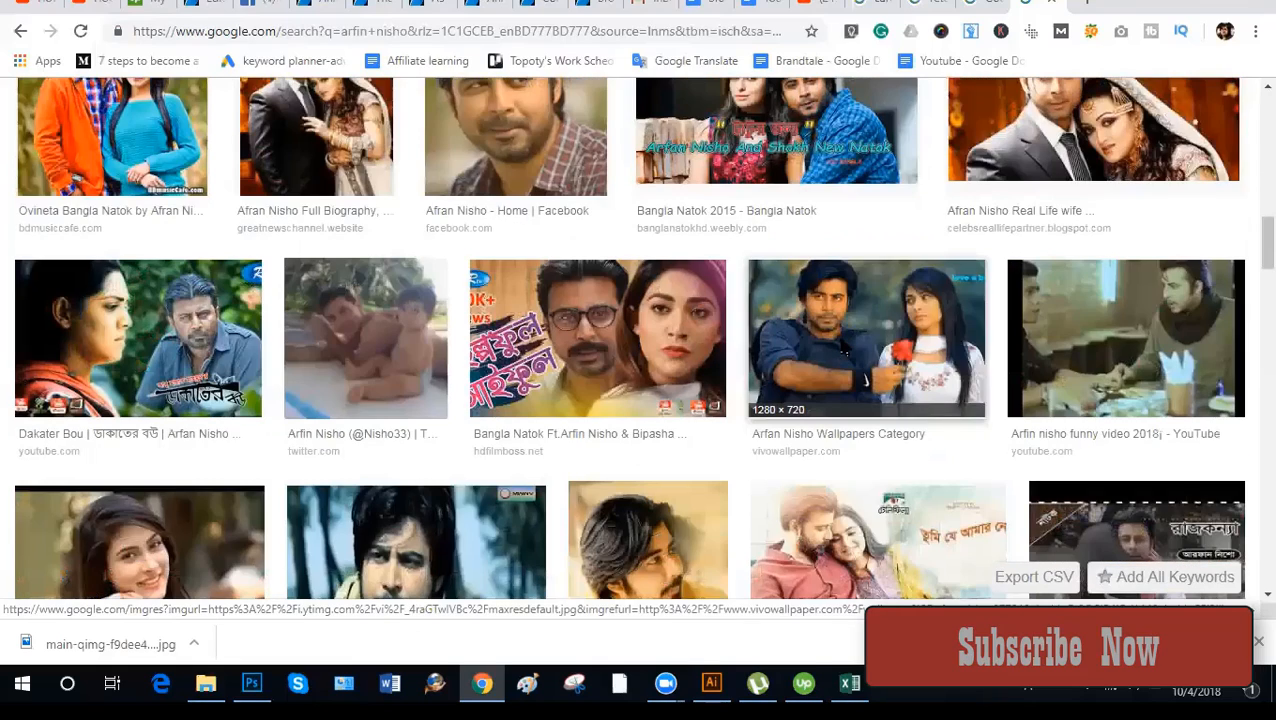
pyautogui.scroll(12, 807, 334)
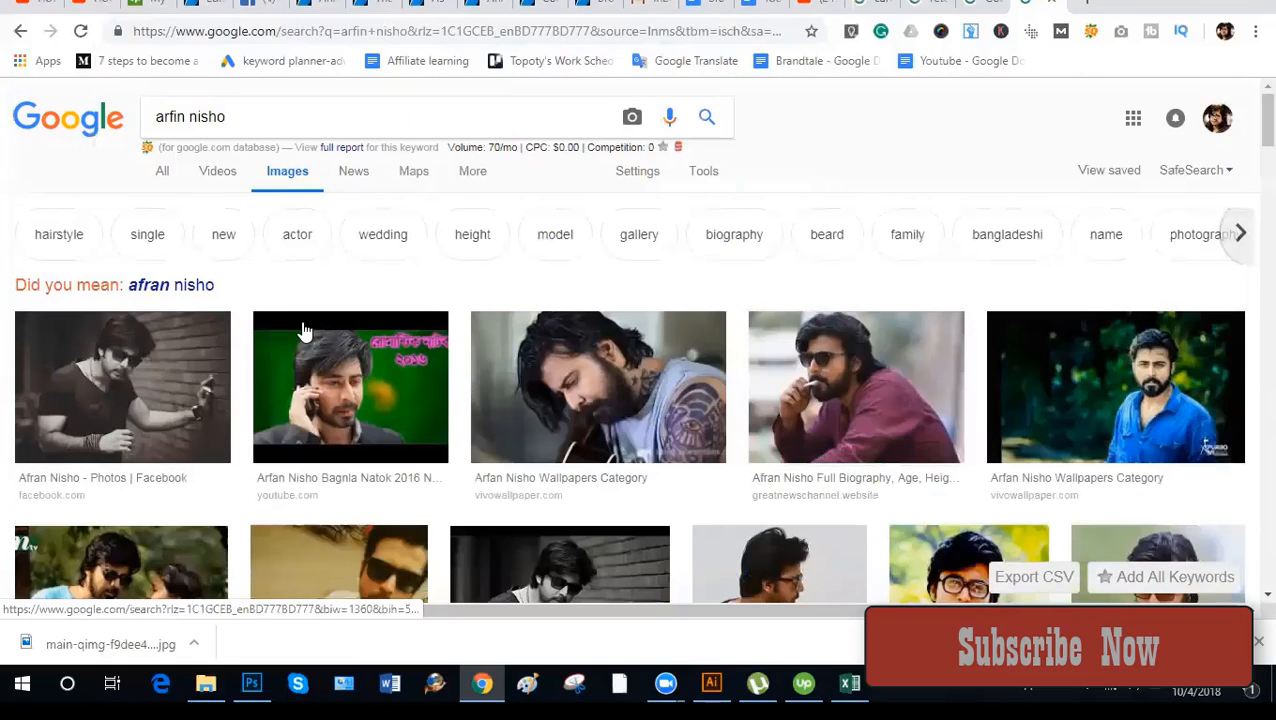
pyautogui.scroll(-1, 217, 417)
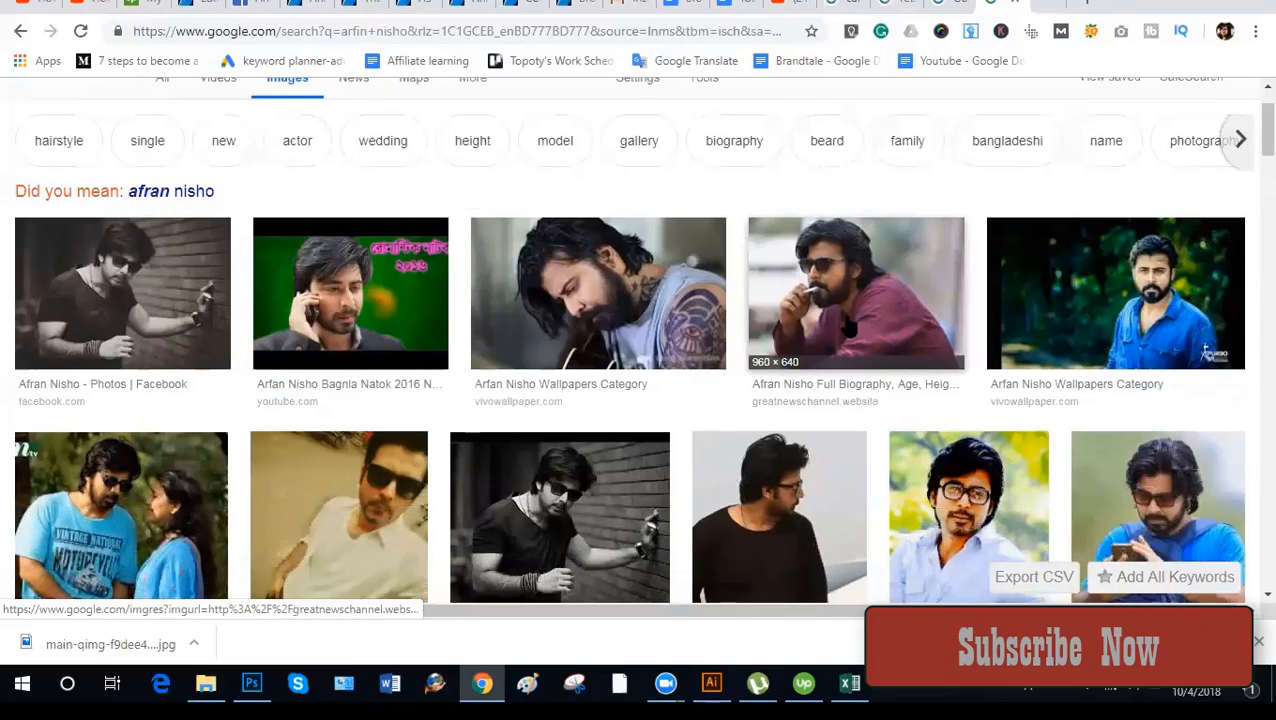
pyautogui.click(1020, 22)
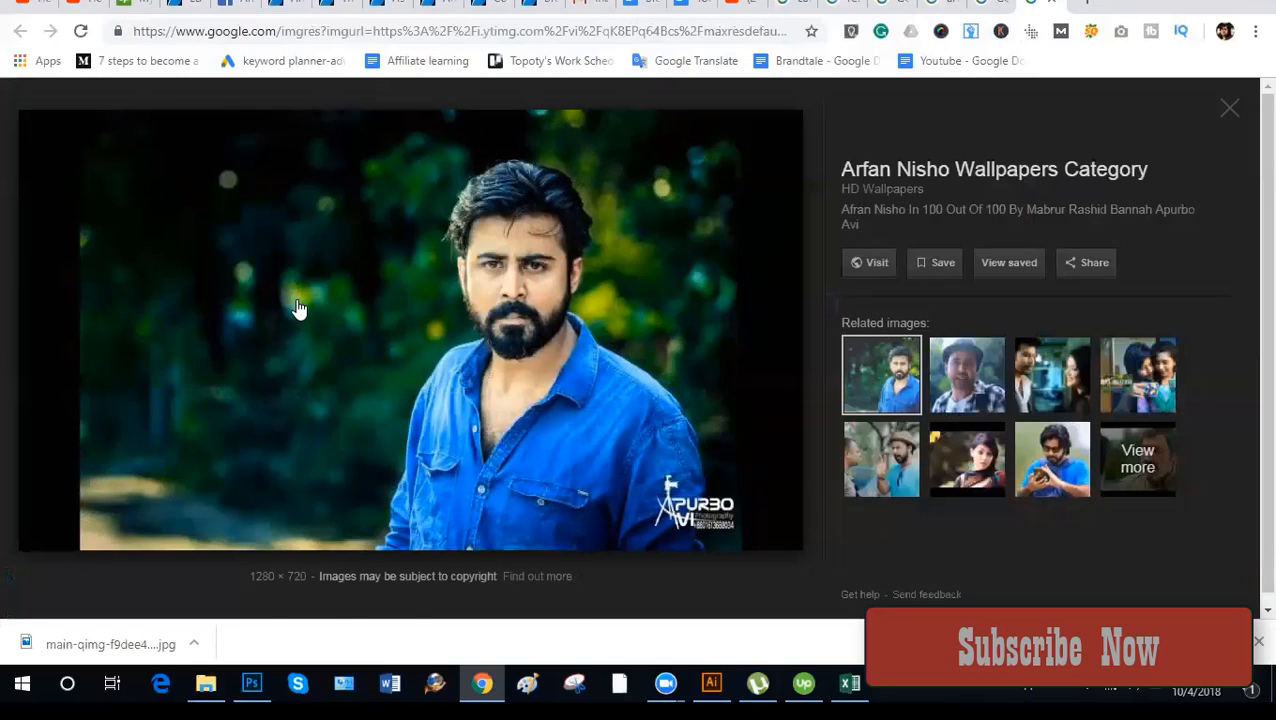
pyautogui.rightClick(297, 302)
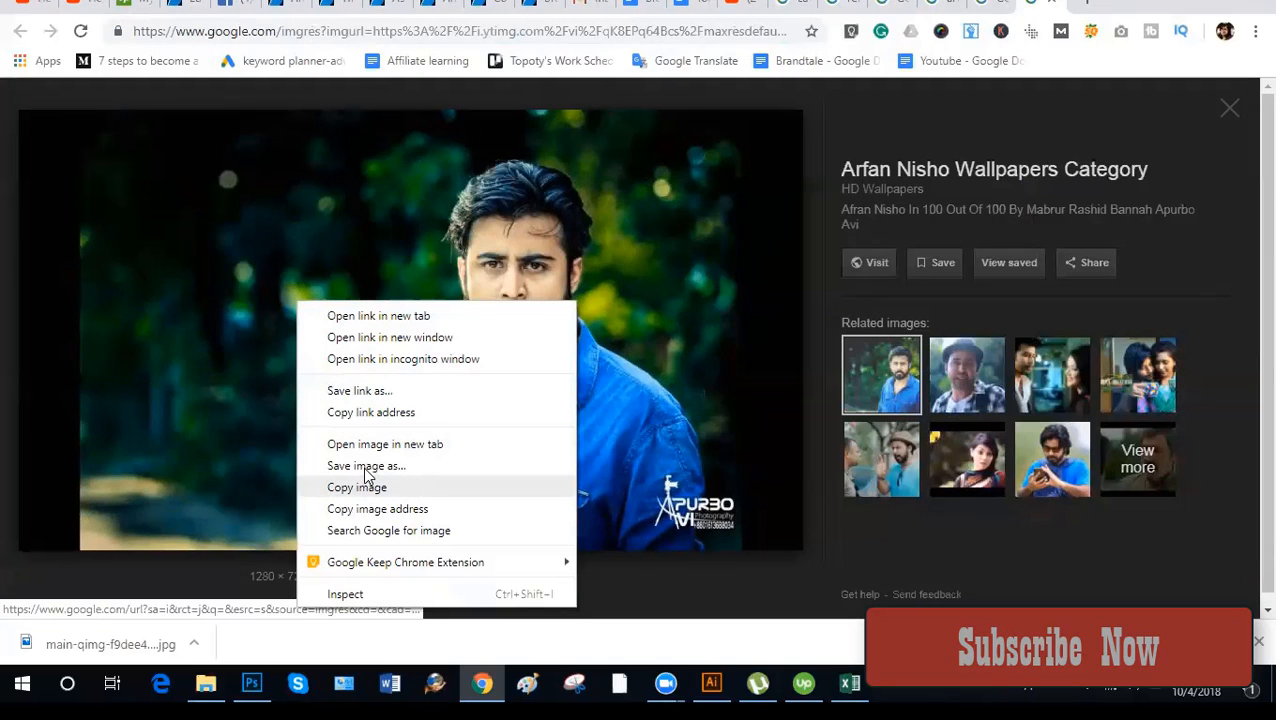
pyautogui.click(366, 466)
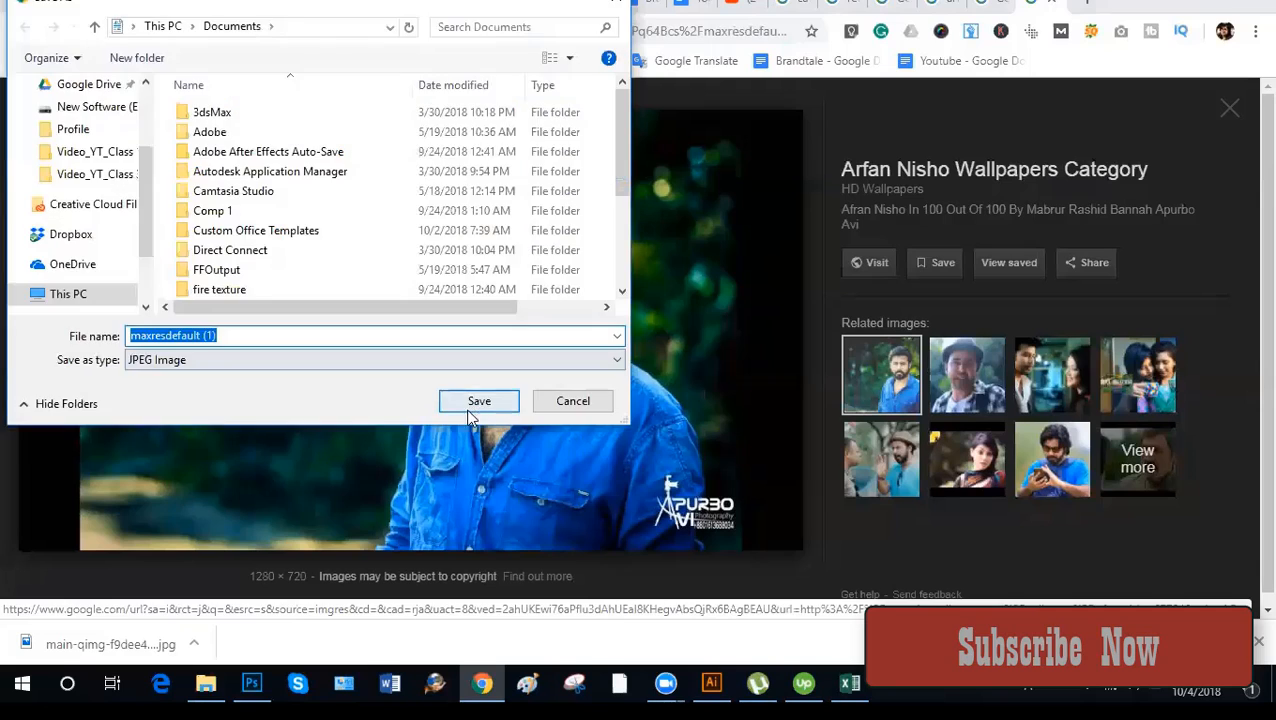
pyautogui.click(479, 401)
# Open the downloaded maxresdefault (1).jpg in Photoshop and choose the Clone Stamp Tool.
pyautogui.moveTo(88, 652); pyautogui.dragTo(501, 48)
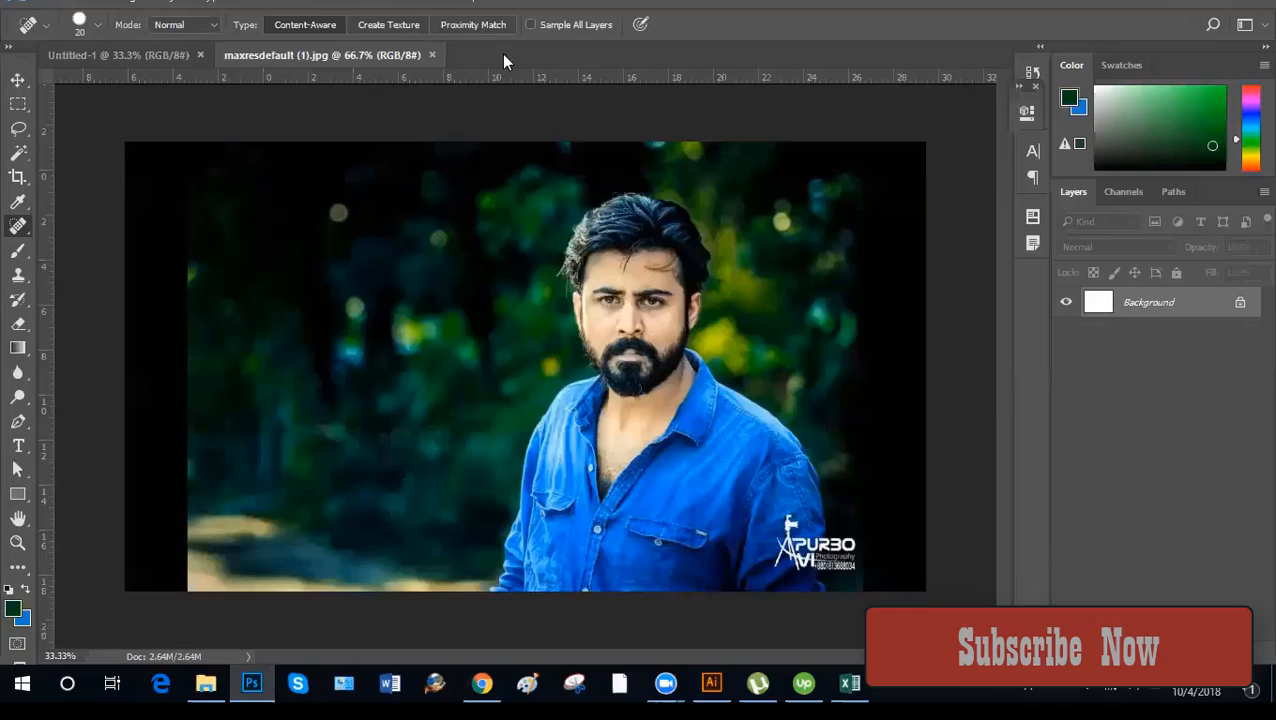
pyautogui.rightClick(17, 226)
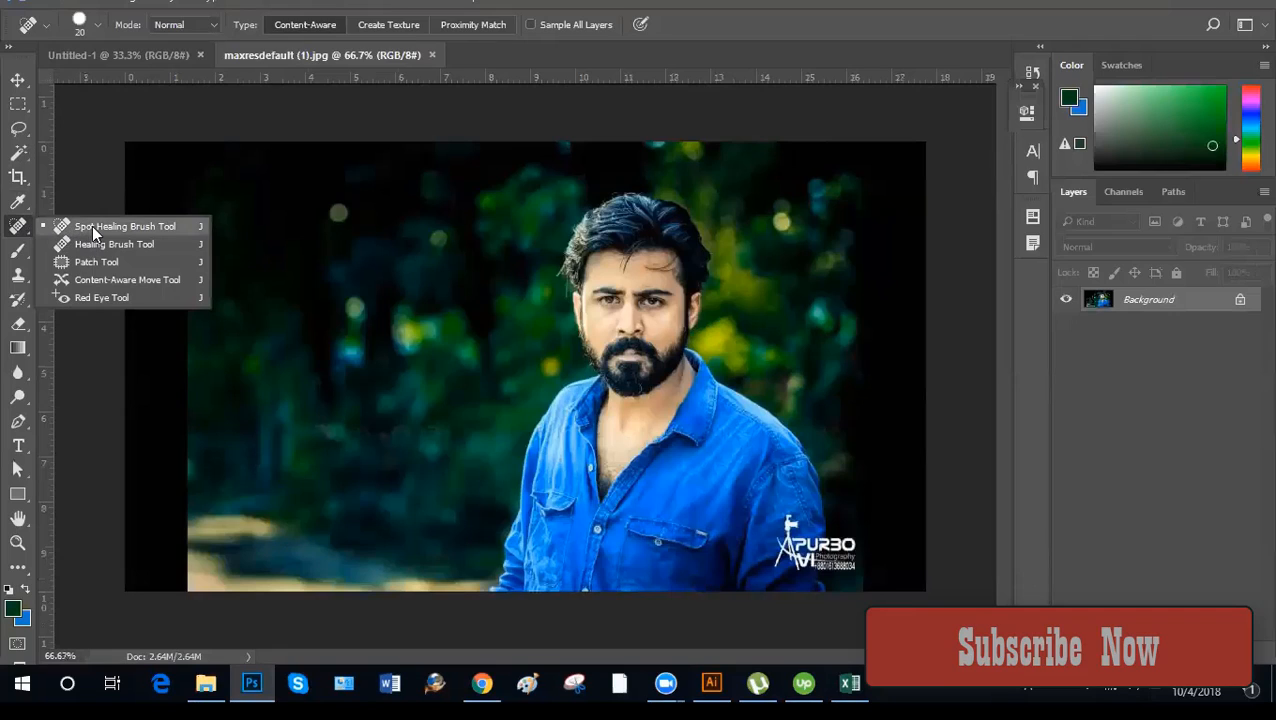
pyautogui.click(18, 232)
pyautogui.click(17, 277)
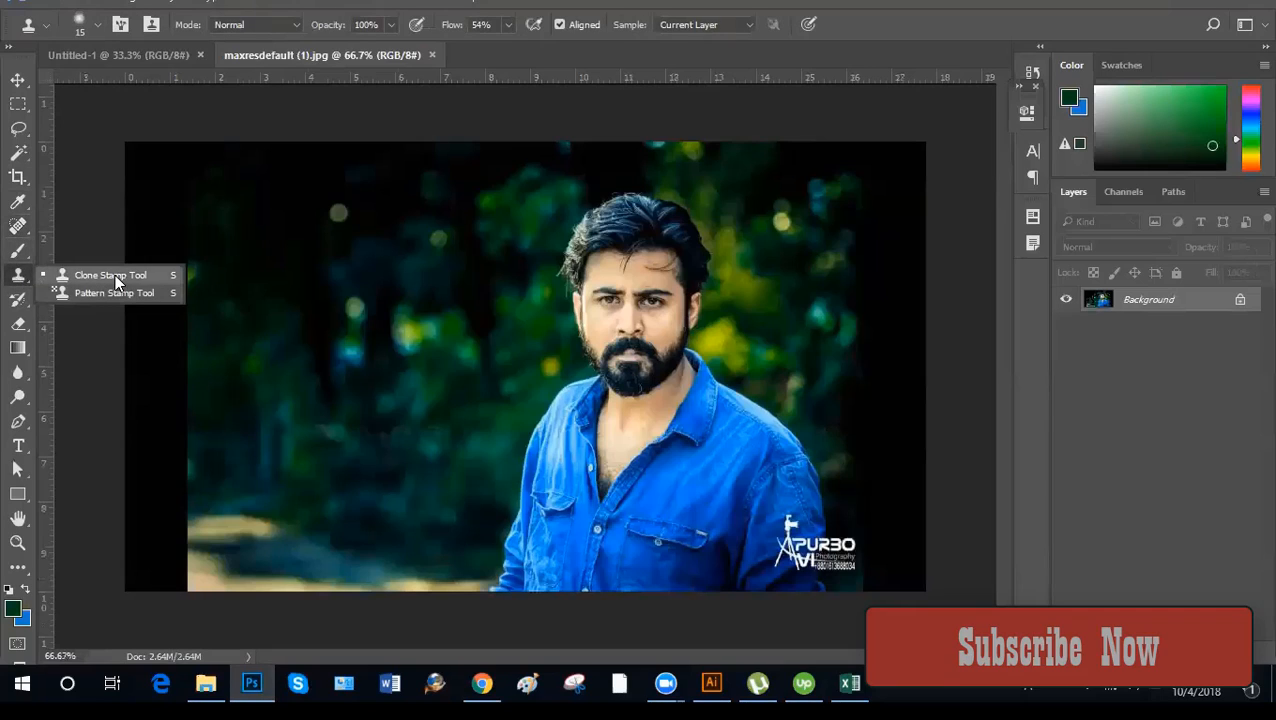
pyautogui.click(18, 278)
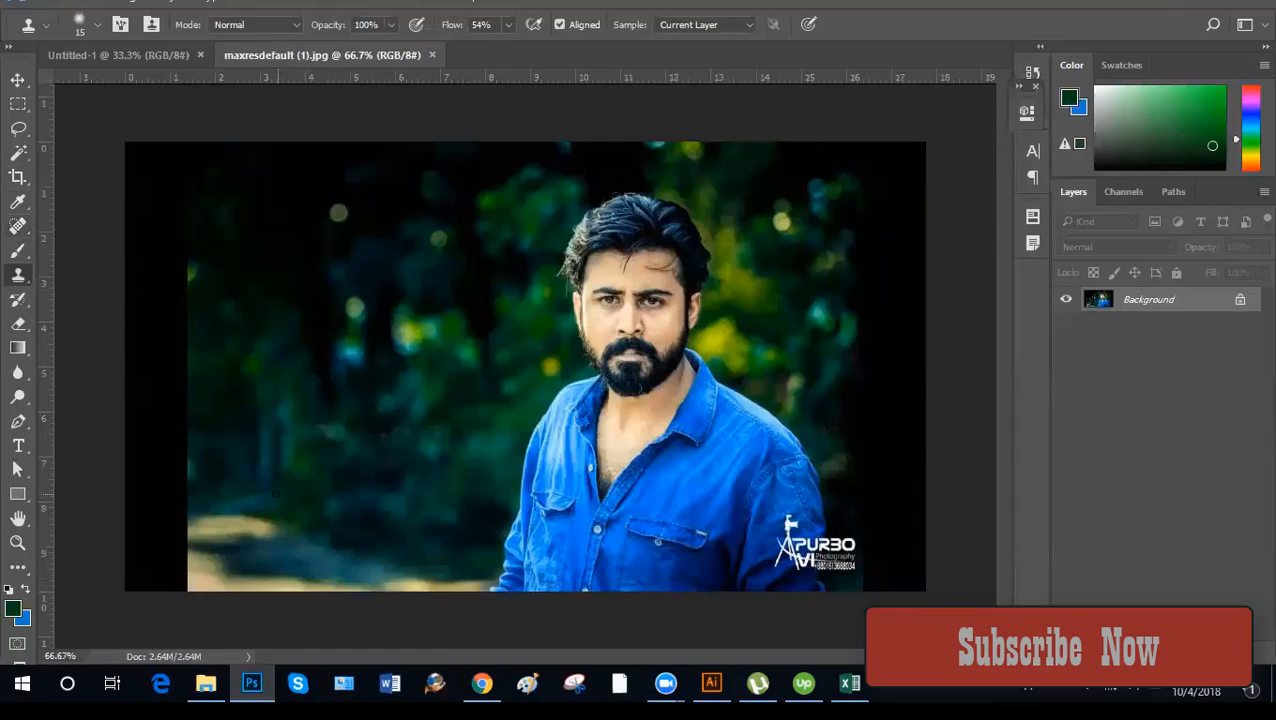
# Open the downloaded main-qimg portrait from Chrome as a separate Photoshop document, and reselect the Clone Stamp Tool in maxresdefault (1).jpg.
pyautogui.click(483, 681)
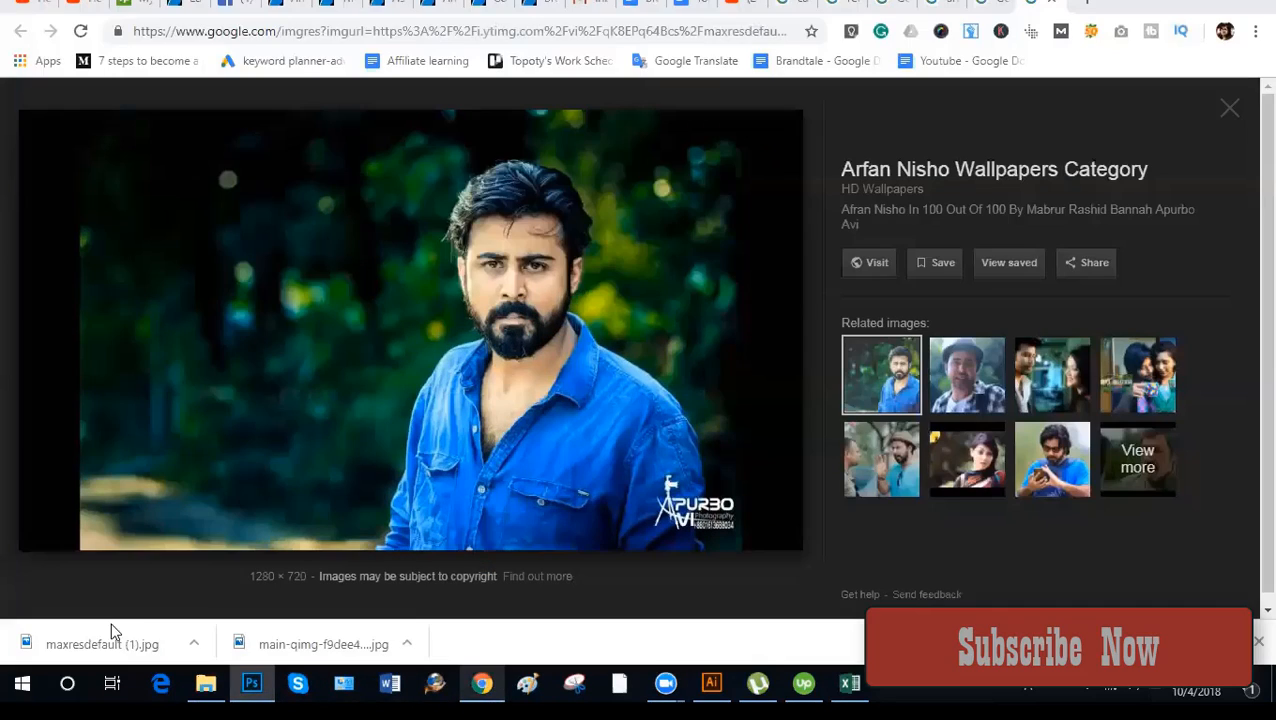
pyautogui.moveTo(300, 646); pyautogui.dragTo(672, 46)
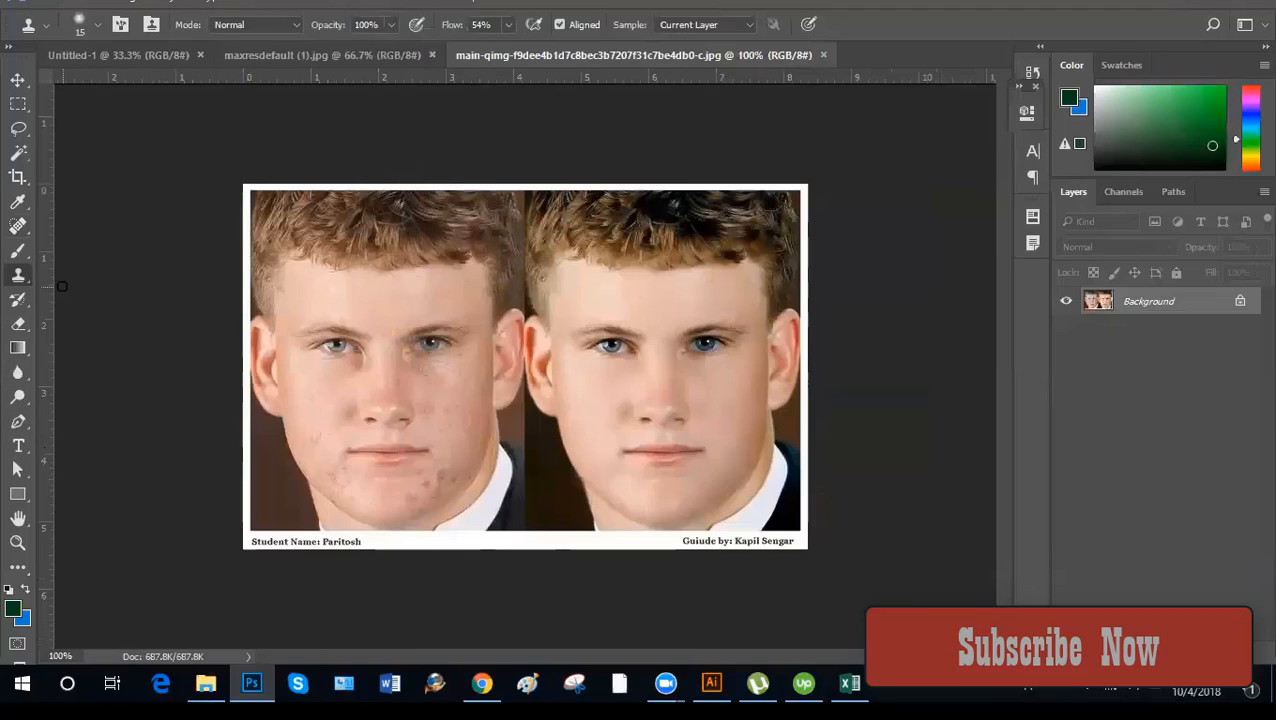
pyautogui.click(384, 55)
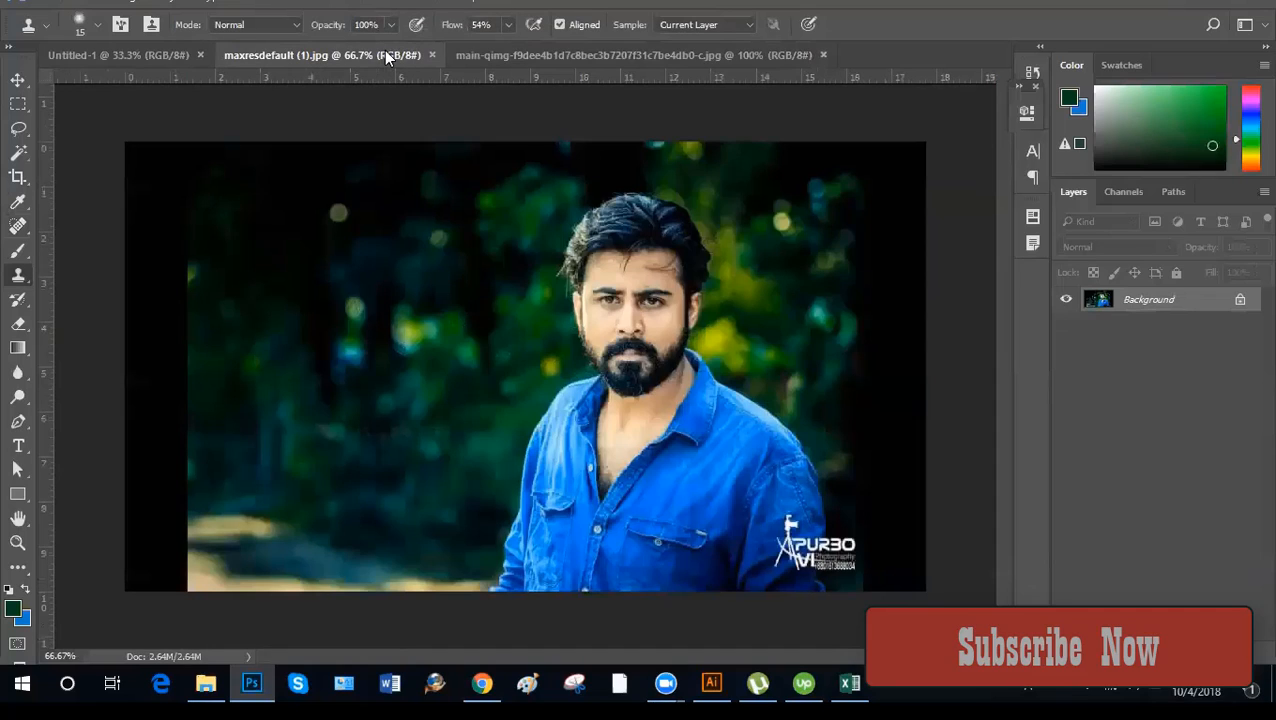
pyautogui.rightClick(18, 278)
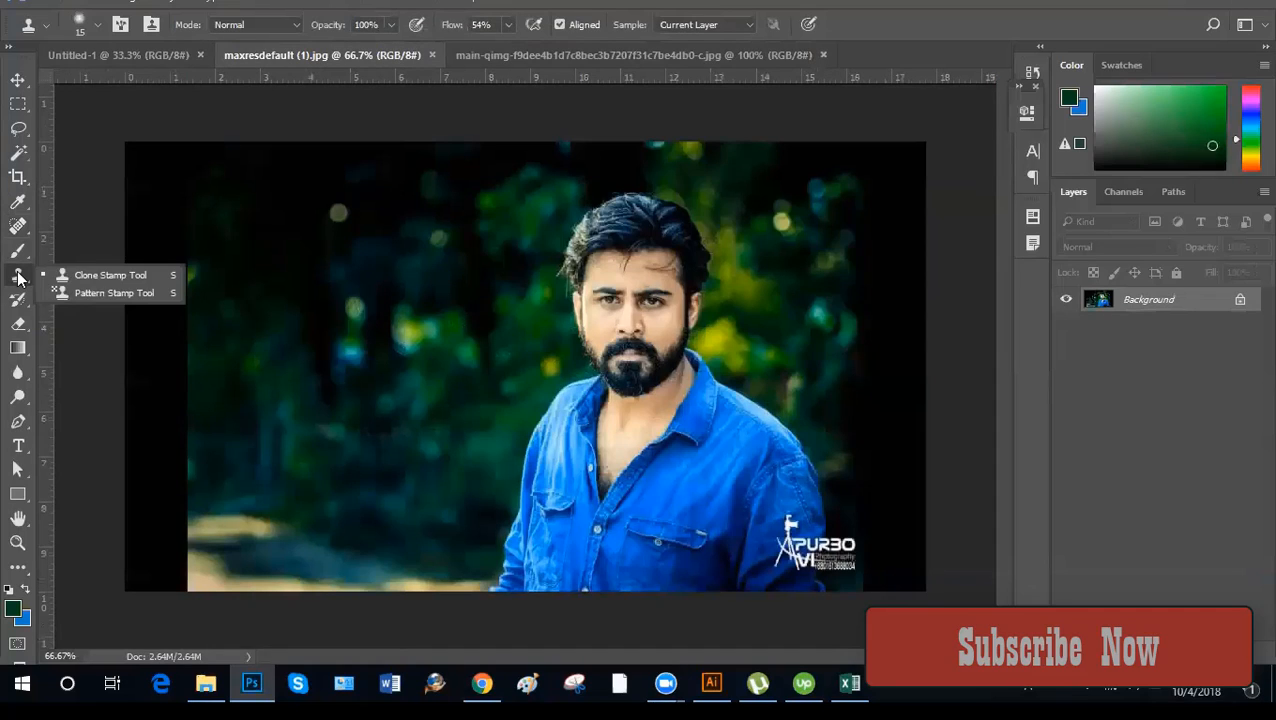
pyautogui.click(89, 280)
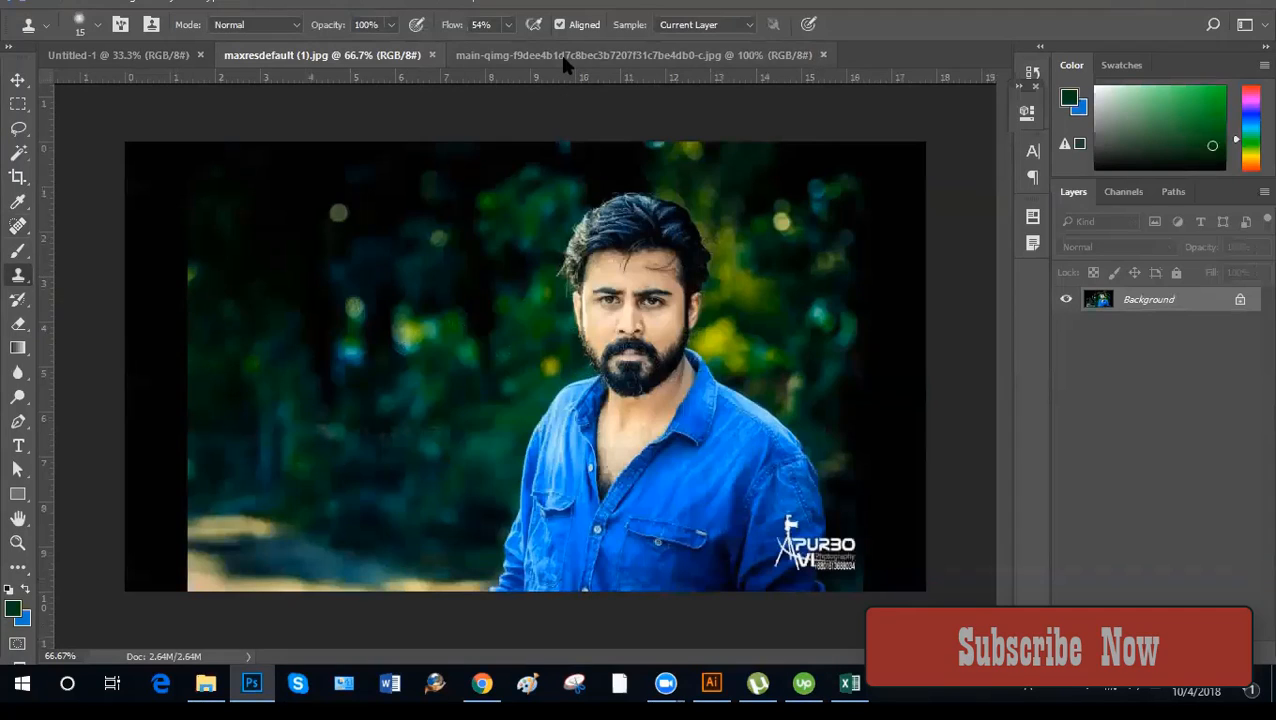
# Switch to the before-and-after portrait document and view it at 66.7% zoom.
pyautogui.click(563, 58)
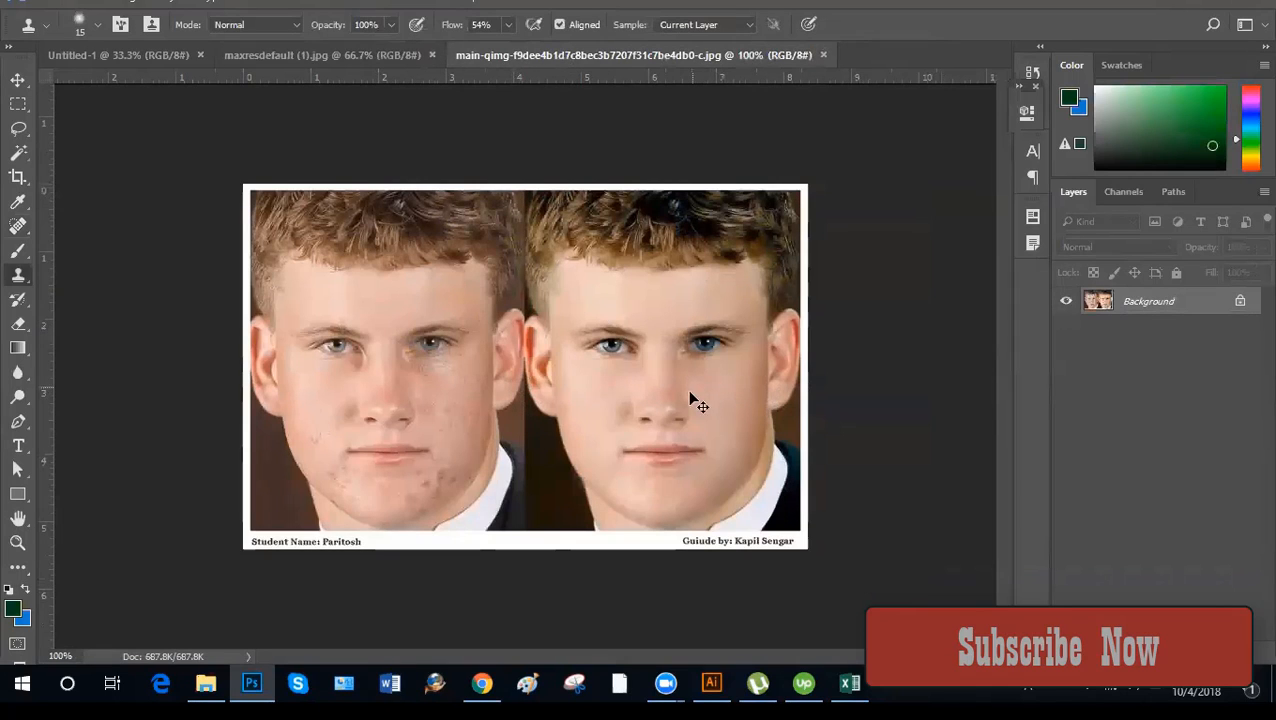
pyautogui.hotkey('ctrl', '+')
pyautogui.hotkey('ctrl', '-')
pyautogui.hotkey('ctrl', '-')
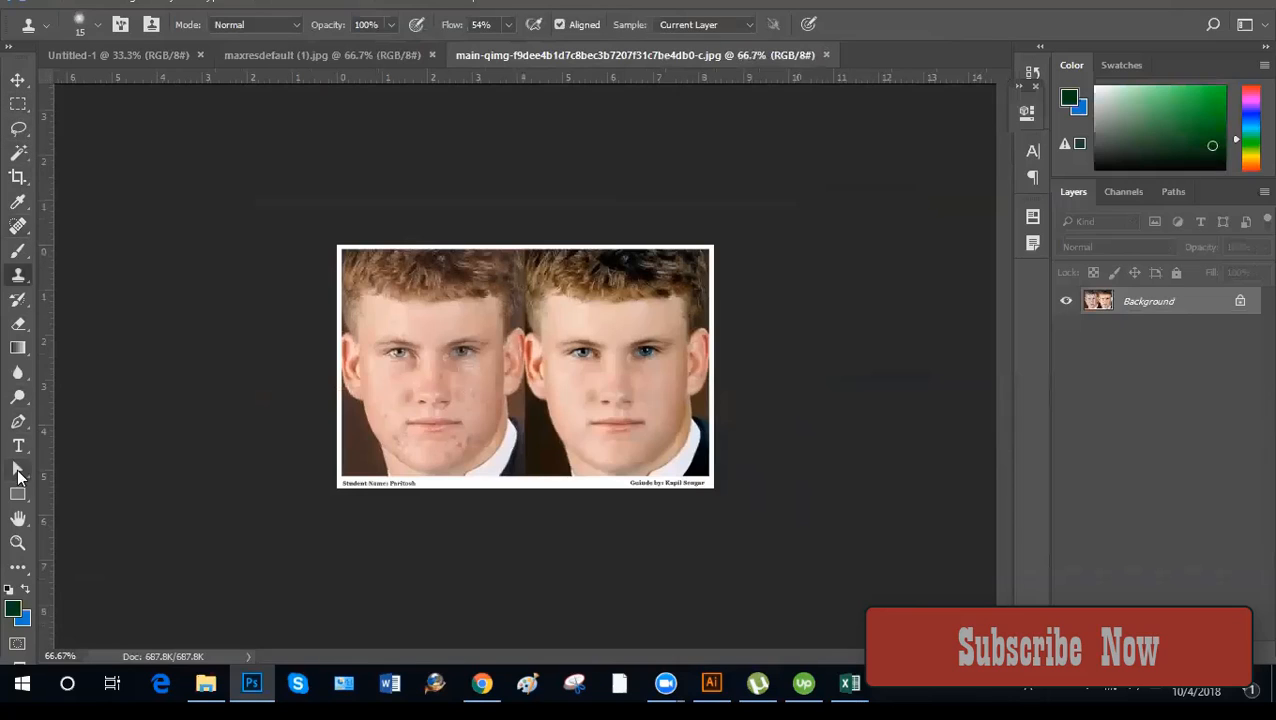
# Copy the unretouched left half of the before-and-after image to its own layer and hide the Background layer.
pyautogui.click(18, 177)
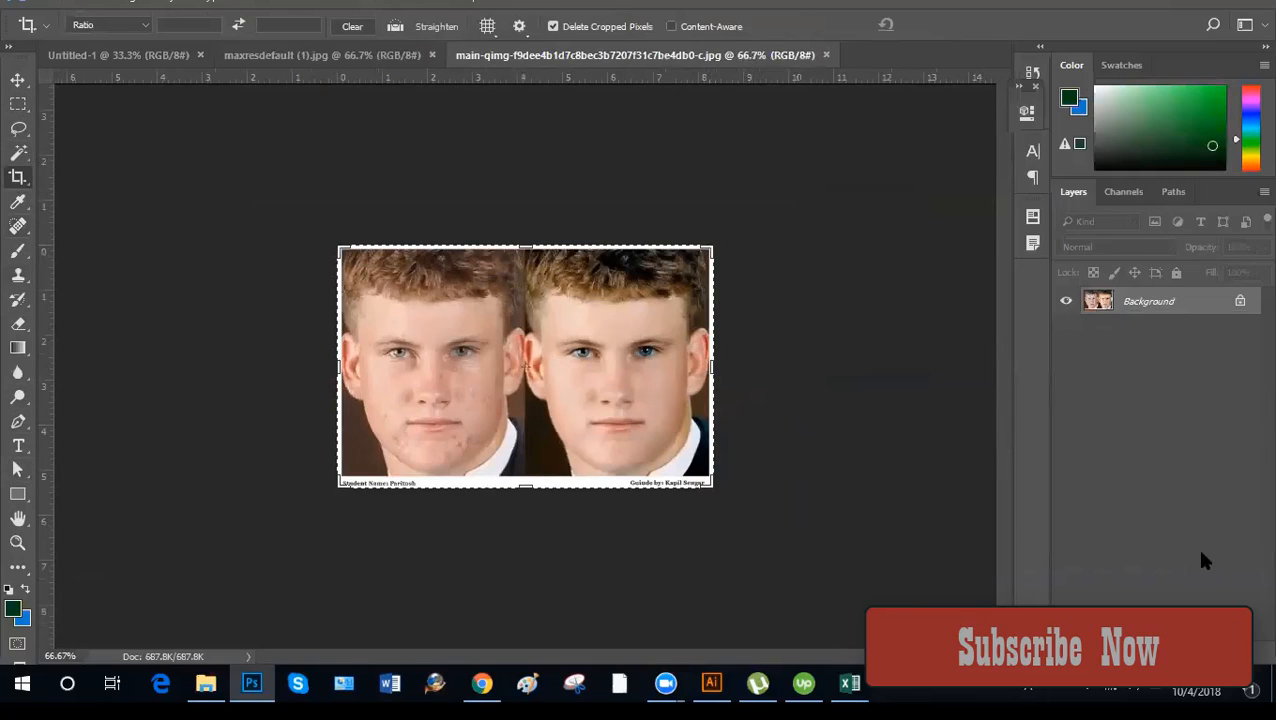
pyautogui.click(18, 104)
pyautogui.moveTo(338, 246); pyautogui.dragTo(526, 507)
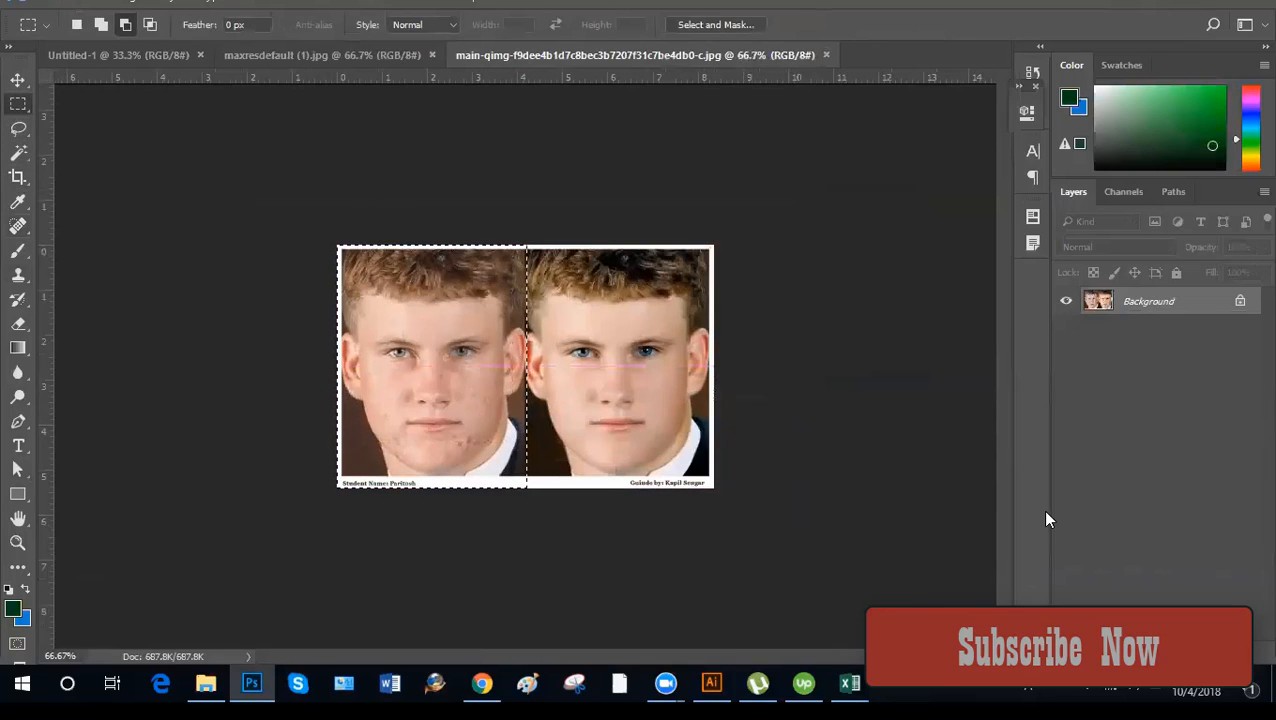
pyautogui.hotkey('ctrl', 'j')
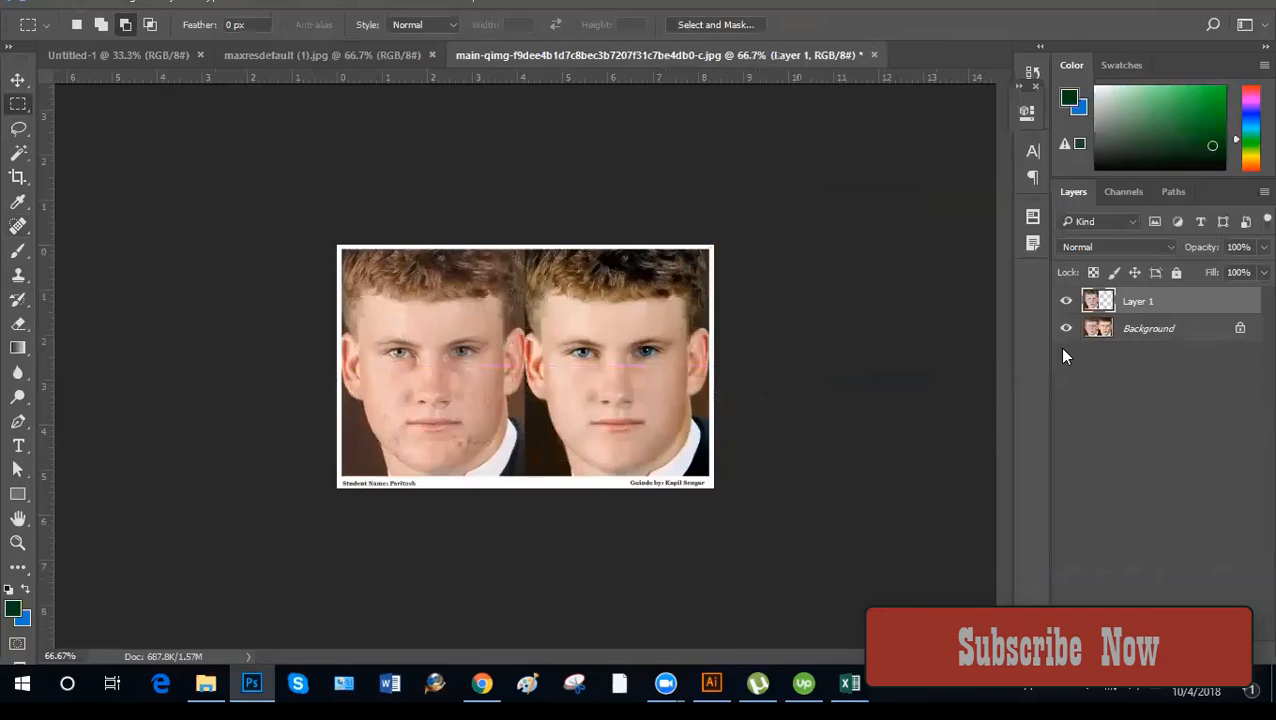
pyautogui.hotkey('ctrl', 'z')
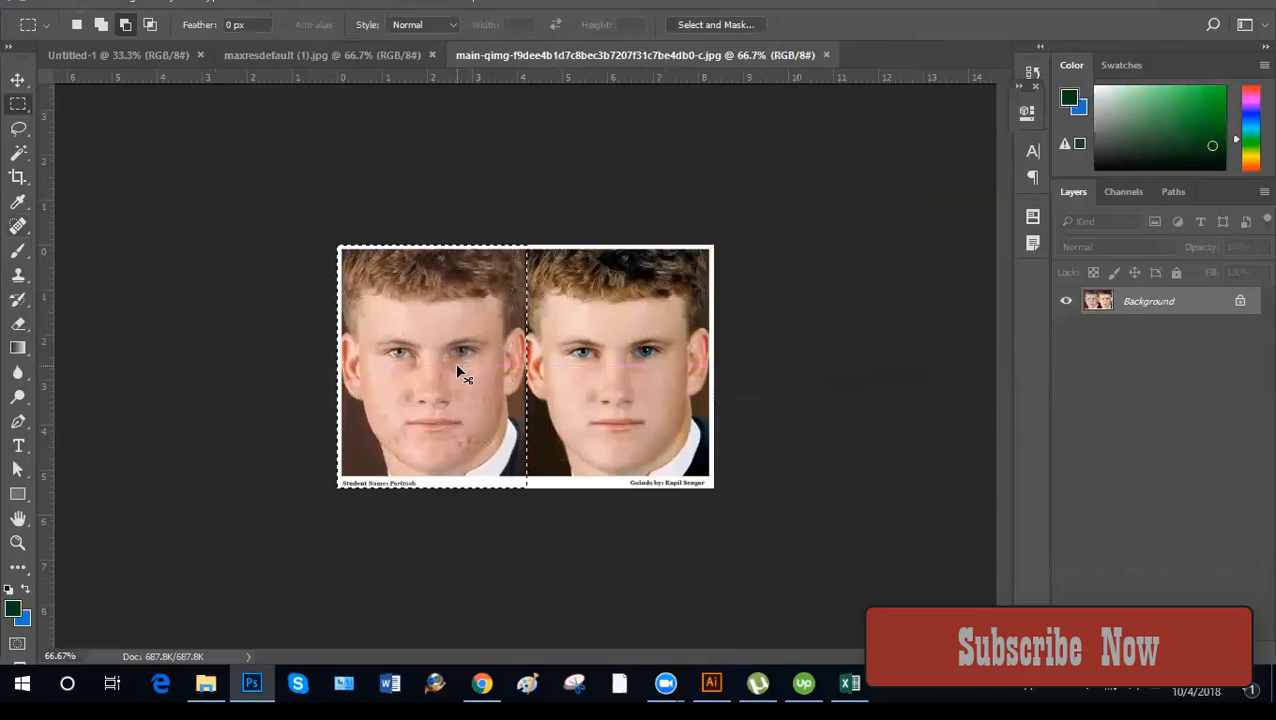
pyautogui.hotkey('ctrl', 'j')
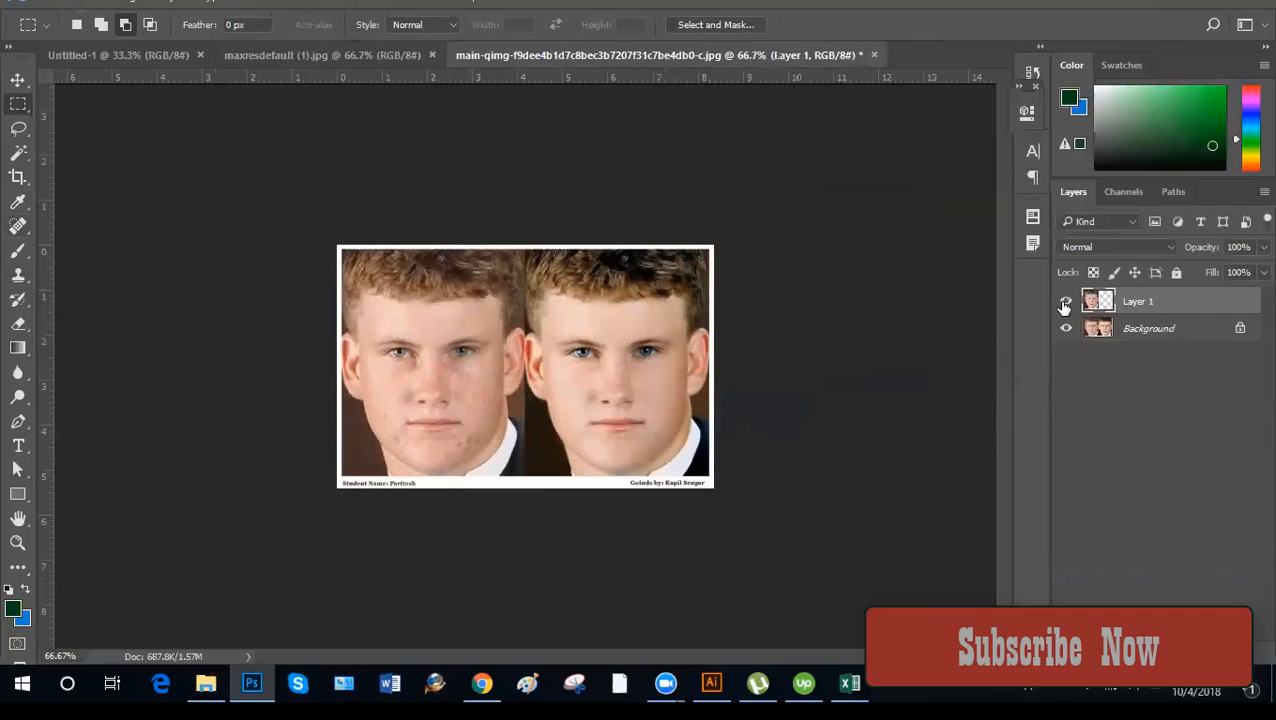
pyautogui.click(1066, 329)
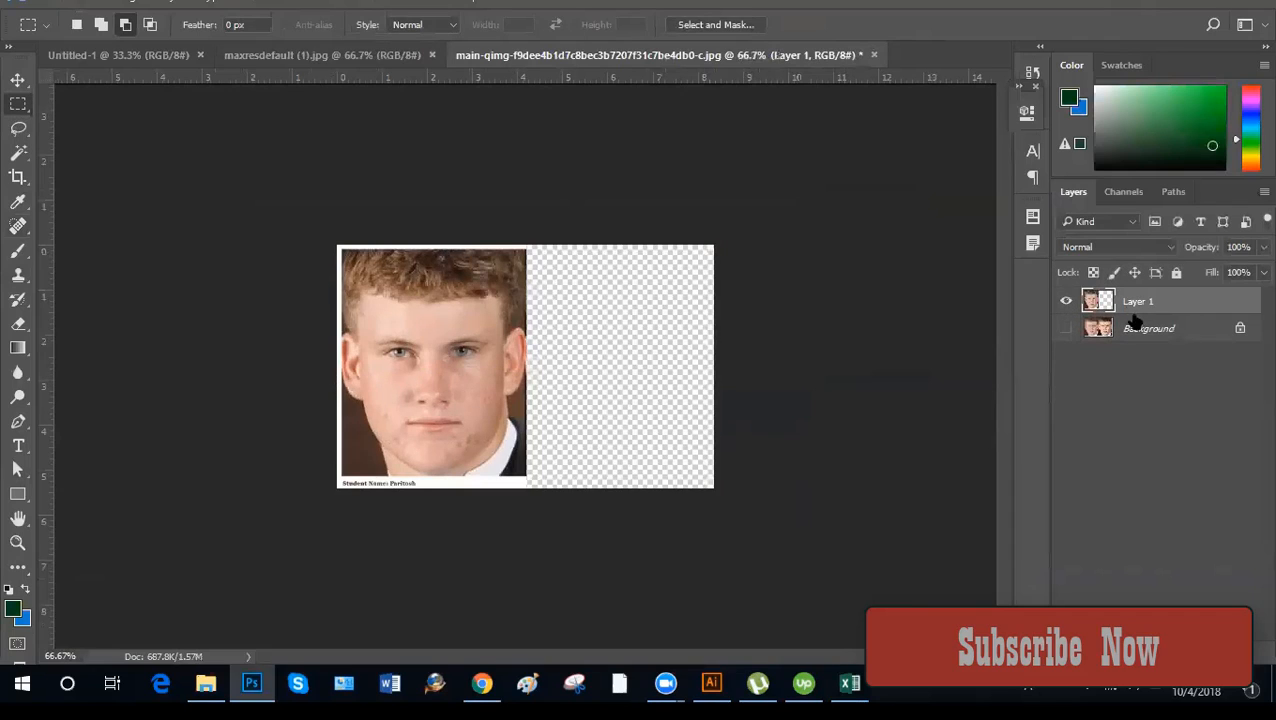
# Duplicate the Layer 1 portrait into the empty half of the canvas, flush beside the original.
pyautogui.click(18, 79)
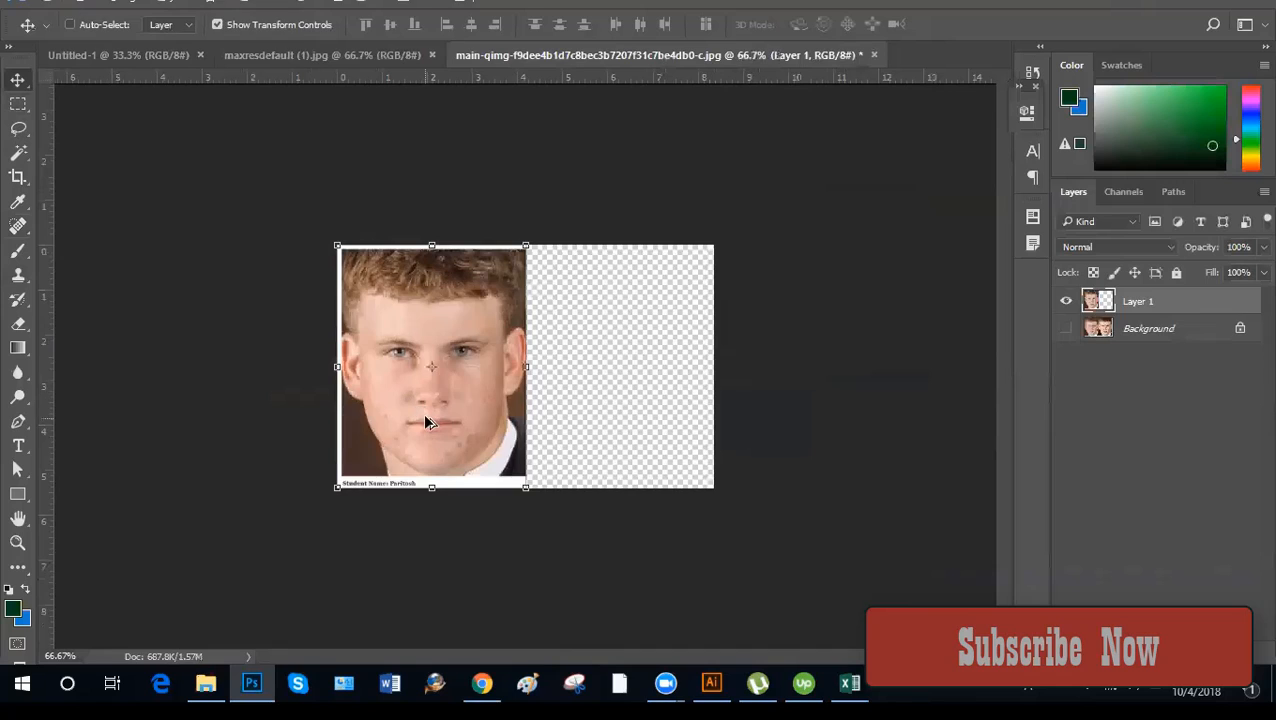
pyautogui.moveTo(426, 422); pyautogui.dragTo(614, 422)
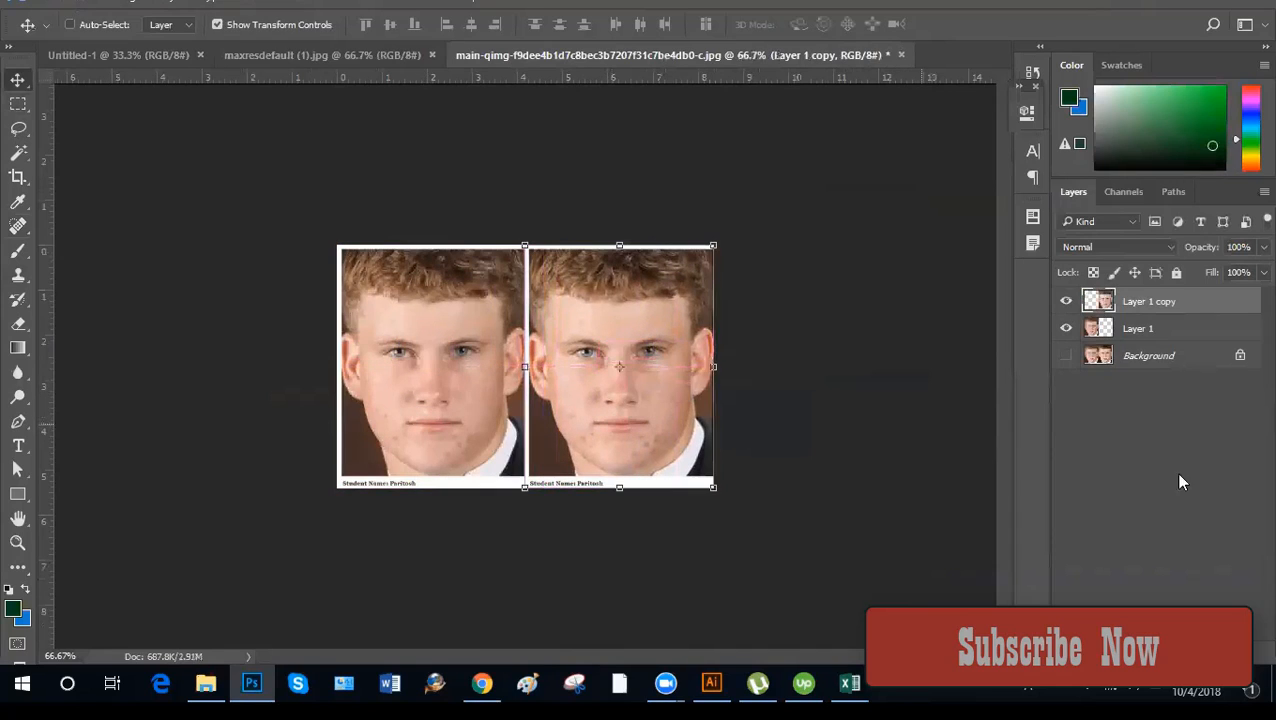
pyautogui.click(1204, 528)
pyautogui.hotkey('ctrl', '+')
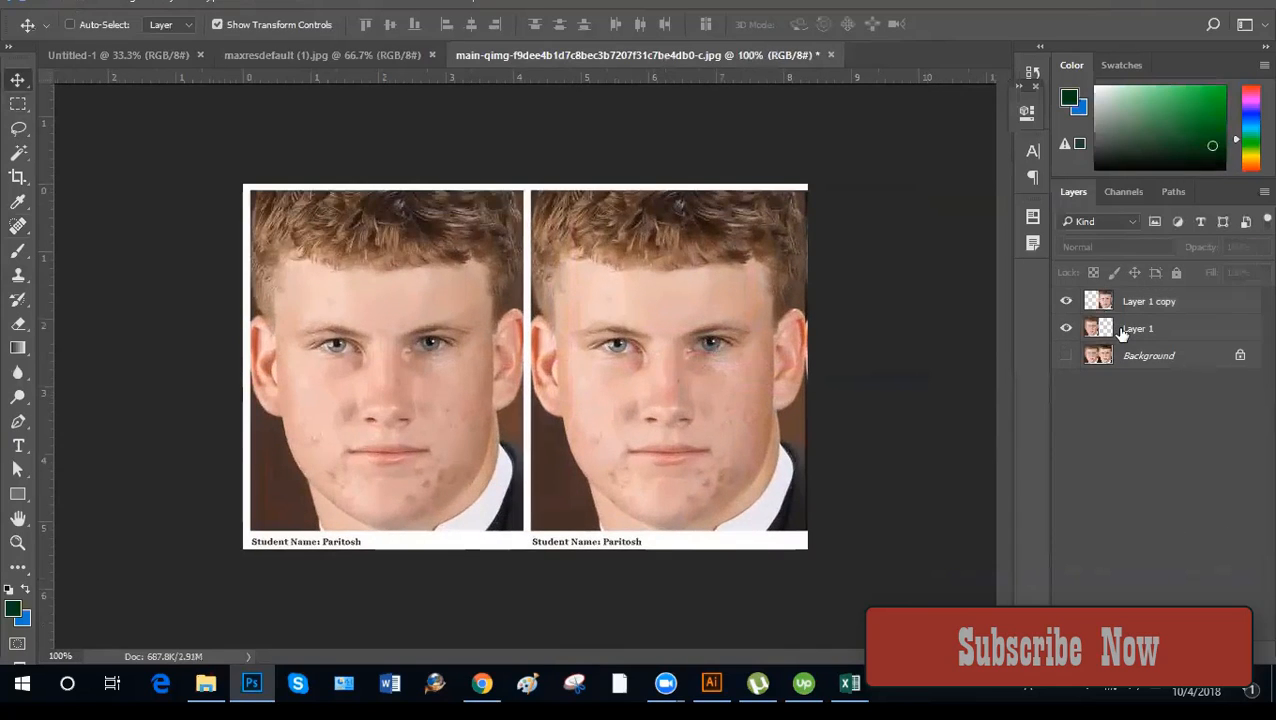
# Make Layer 1 the active layer and choose the Clone Stamp Tool for its portrait.
pyautogui.click(1137, 330)
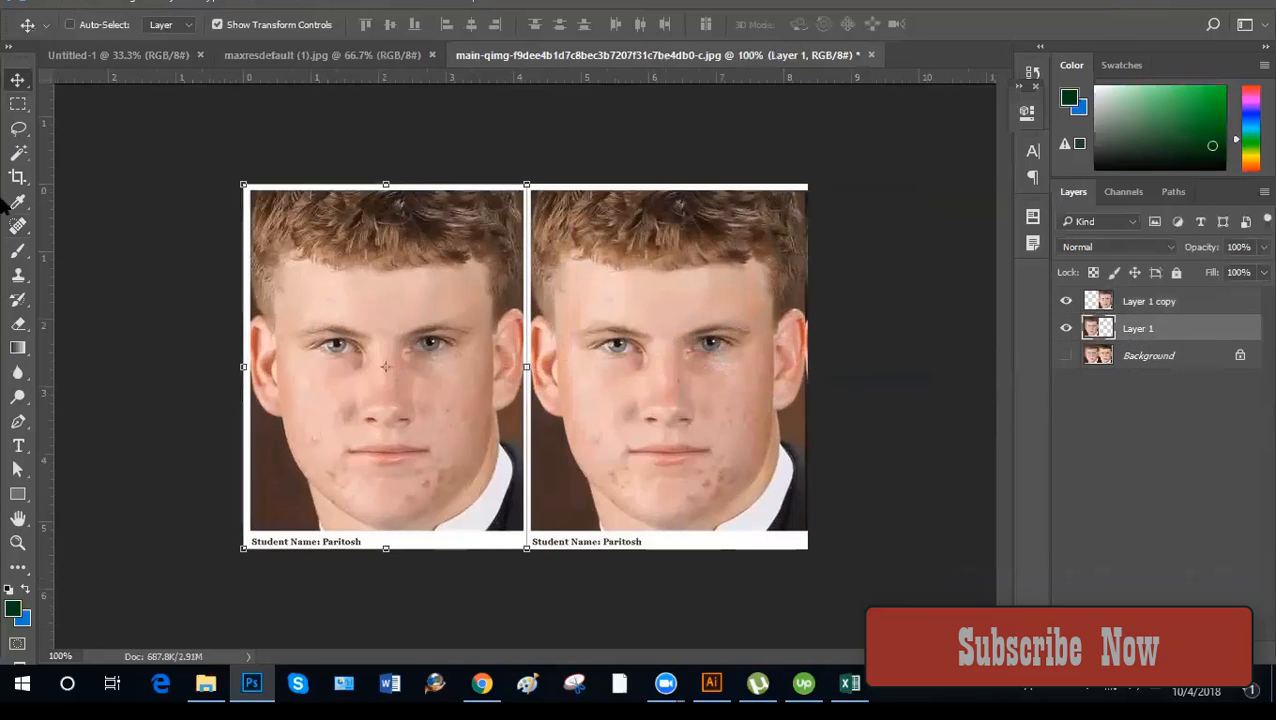
pyautogui.rightClick(20, 276)
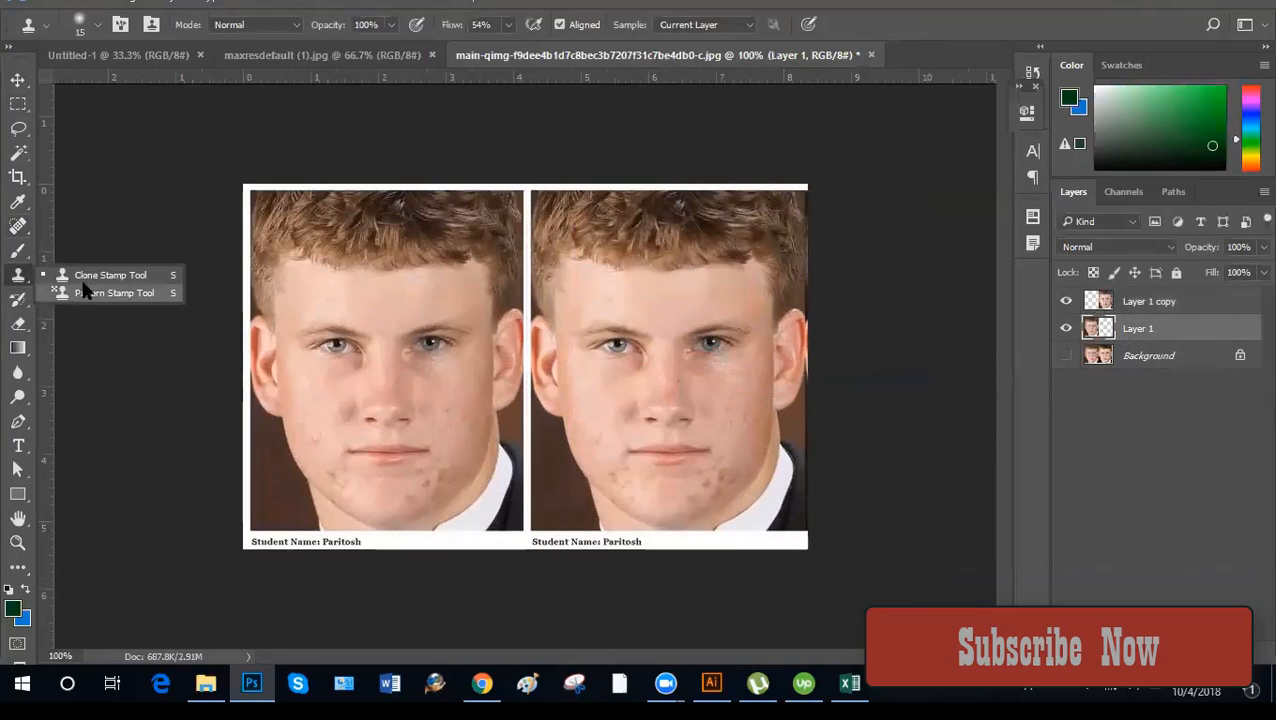
pyautogui.click(98, 277)
pyautogui.hotkey('ctrl', '+')
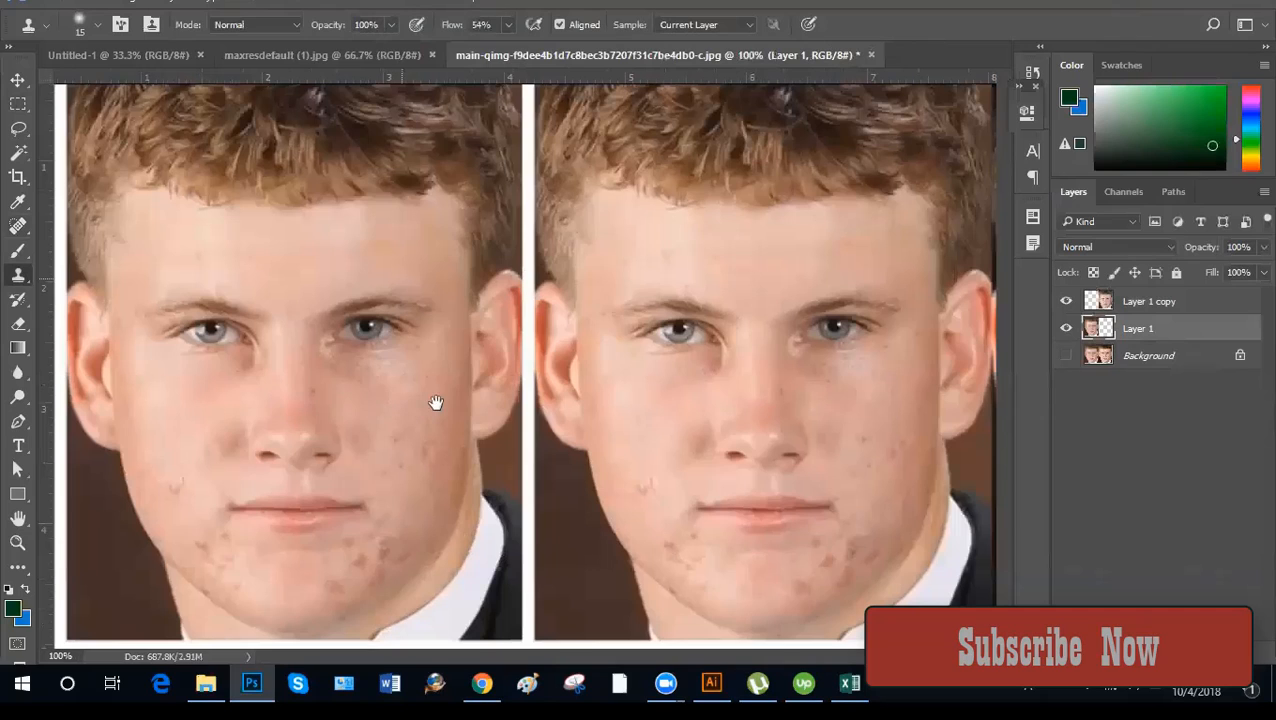
pyautogui.hotkey('ctrl', '+')
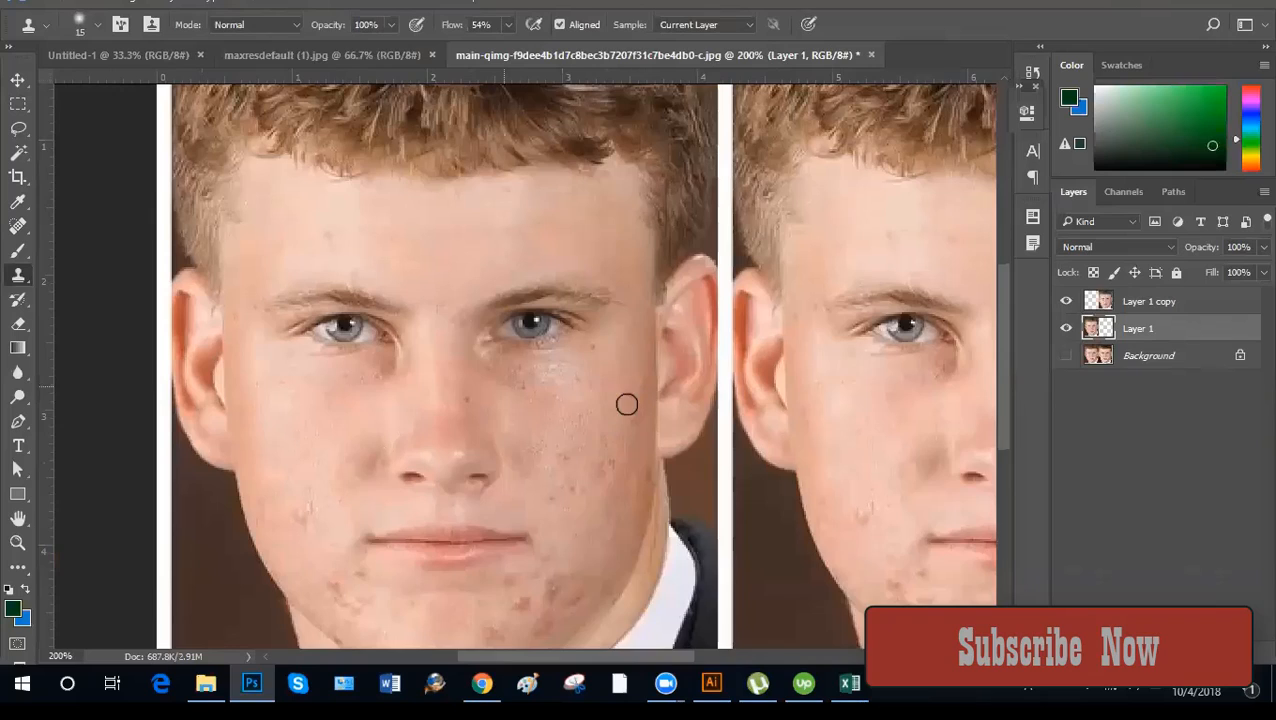
pyautogui.moveTo(575, 394); pyautogui.dragTo(627, 404)
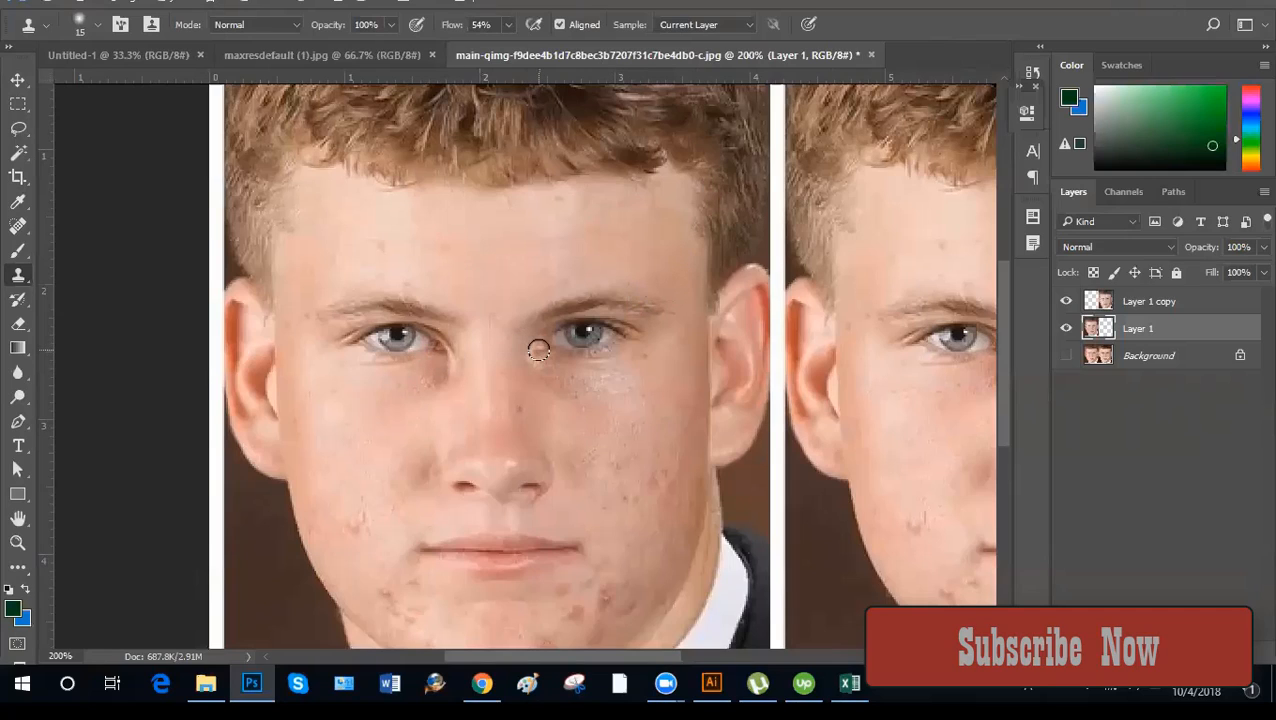
# Clone the right-hand eye and eyebrow onto the forehead directly above, and enlarge the clone brush to 30.
pyautogui.keyDown('alt'); pyautogui.click(538, 349); pyautogui.keyUp('alt')
pyautogui.moveTo(531, 260)
pyautogui.mouseDown()
pyautogui.moveTo(601, 224)
pyautogui.moveTo(617, 232)
pyautogui.moveTo(544, 250)
pyautogui.moveTo(645, 207)
pyautogui.moveTo(573, 217)
pyautogui.moveTo(551, 245)
pyautogui.moveTo(640, 226)
pyautogui.moveTo(553, 256)
pyautogui.moveTo(558, 268)
pyautogui.moveTo(546, 256)
pyautogui.moveTo(615, 246)
pyautogui.moveTo(639, 230)
pyautogui.moveTo(556, 262)
pyautogui.moveTo(535, 254)
pyautogui.moveTo(583, 210)
pyautogui.moveTo(523, 266)
pyautogui.moveTo(524, 254)
pyautogui.moveTo(605, 220)
pyautogui.moveTo(594, 275)
pyautogui.mouseUp()
pyautogui.press(']')
pyautogui.press(']')
pyautogui.press(']')
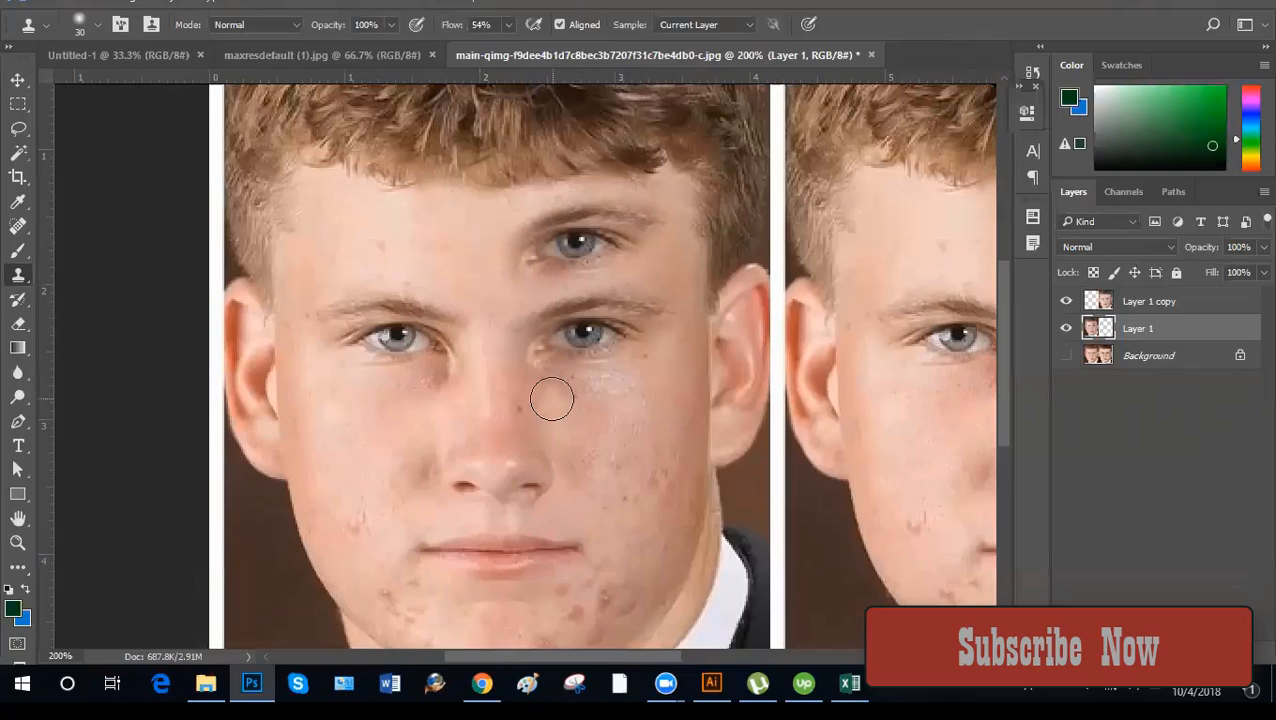
# Clone the left-hand eye and the nose higher up on the same face, and undo all the cloning.
pyautogui.keyDown('alt'); pyautogui.click(541, 337); pyautogui.keyUp('alt')
pyautogui.click(499, 279)
pyautogui.keyDown('alt'); pyautogui.click(440, 345); pyautogui.keyUp('alt')
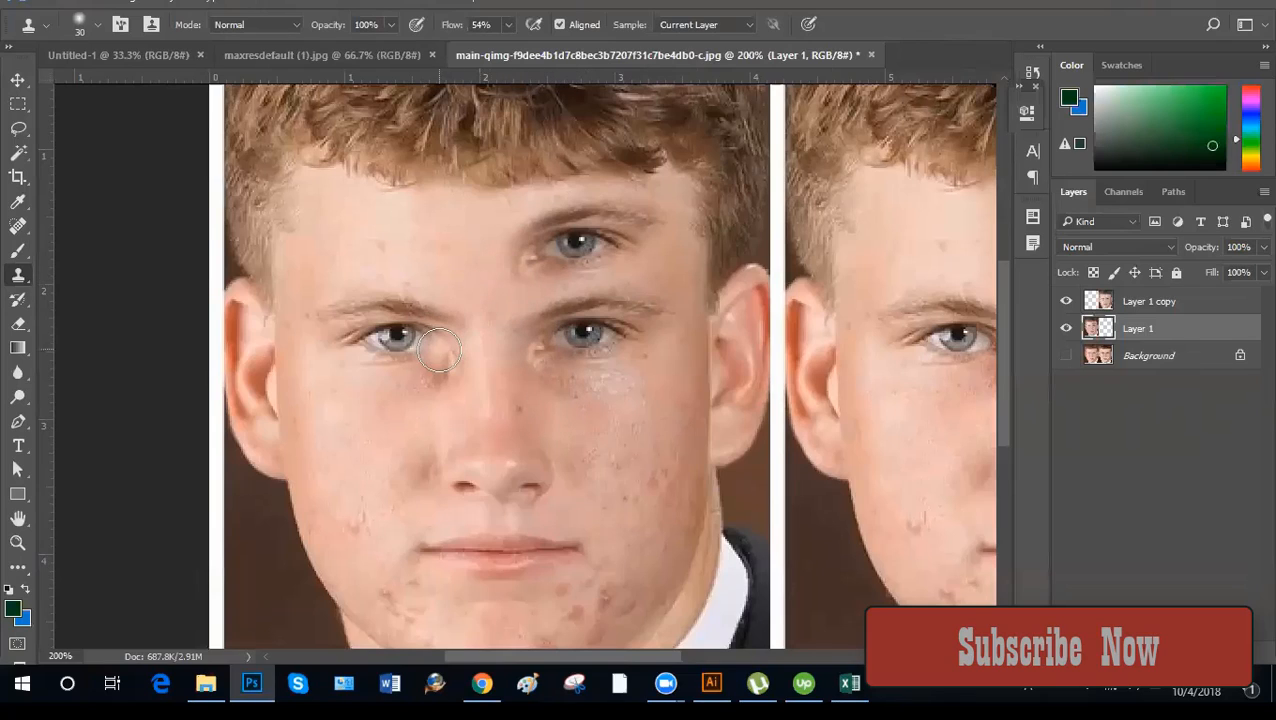
pyautogui.moveTo(464, 259)
pyautogui.mouseDown()
pyautogui.moveTo(366, 241)
pyautogui.moveTo(468, 245)
pyautogui.moveTo(351, 240)
pyautogui.moveTo(333, 222)
pyautogui.moveTo(400, 198)
pyautogui.moveTo(333, 220)
pyautogui.moveTo(438, 236)
pyautogui.moveTo(349, 266)
pyautogui.moveTo(402, 269)
pyautogui.moveTo(323, 256)
pyautogui.moveTo(463, 266)
pyautogui.moveTo(457, 245)
pyautogui.moveTo(488, 262)
pyautogui.moveTo(475, 273)
pyautogui.moveTo(561, 326)
pyautogui.moveTo(569, 351)
pyautogui.moveTo(531, 352)
pyautogui.moveTo(531, 247)
pyautogui.moveTo(435, 270)
pyautogui.moveTo(374, 308)
pyautogui.moveTo(500, 300)
pyautogui.moveTo(452, 328)
pyautogui.moveTo(501, 339)
pyautogui.moveTo(376, 354)
pyautogui.moveTo(422, 349)
pyautogui.moveTo(405, 343)
pyautogui.moveTo(572, 361)
pyautogui.mouseUp()
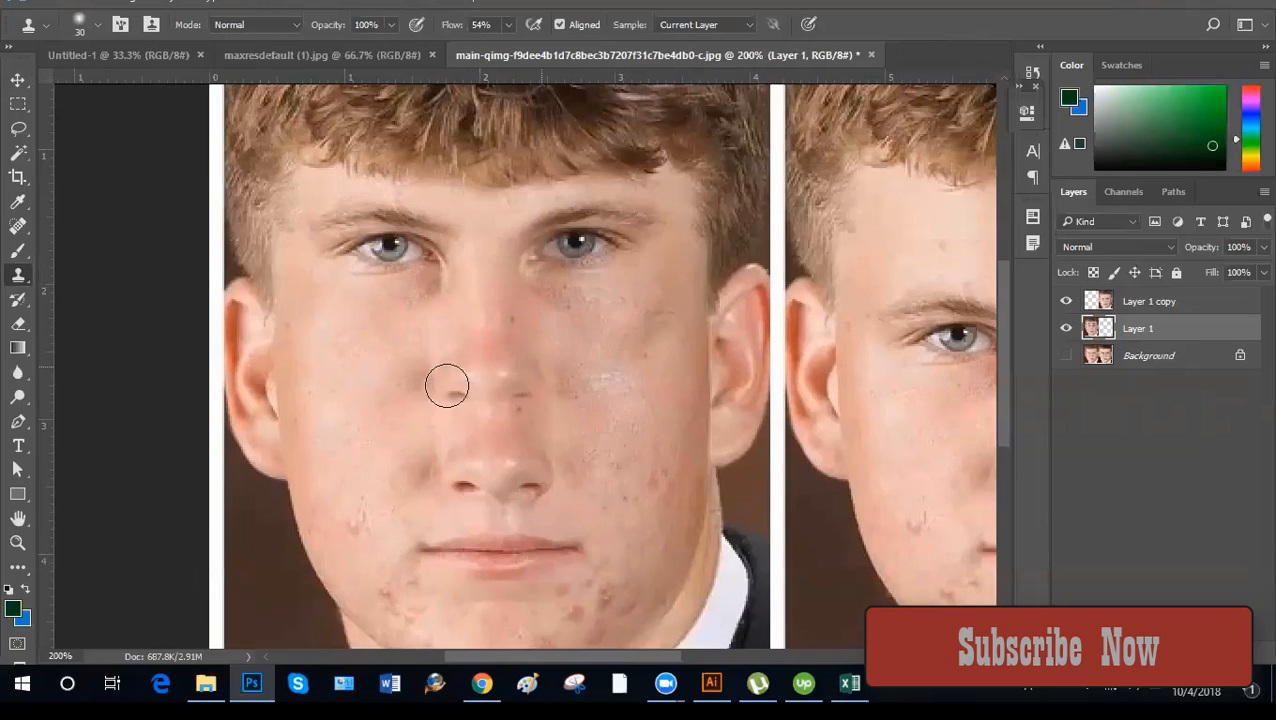
pyautogui.hotkey('ctrl', 'alt', 'z')
pyautogui.hotkey('ctrl', 'alt', 'z')
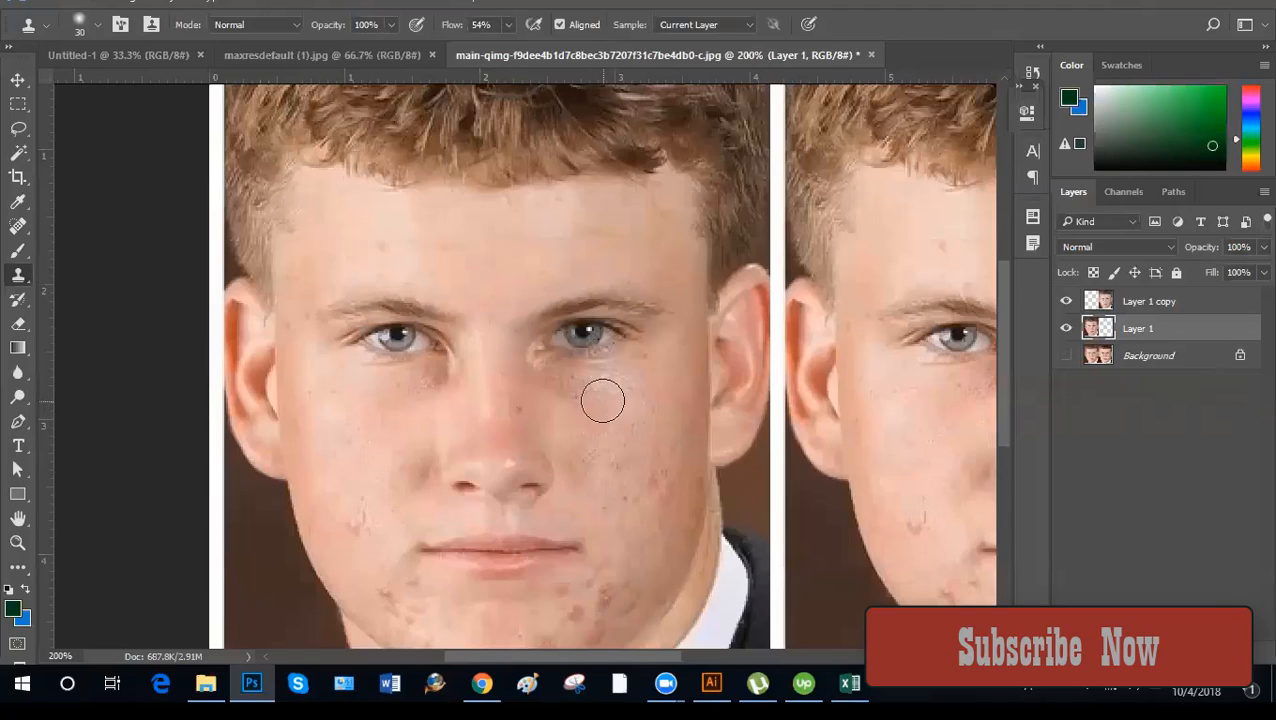
# Activate the Healing Brush Tool and reduce its brush size to 20.
pyautogui.click(14, 228)
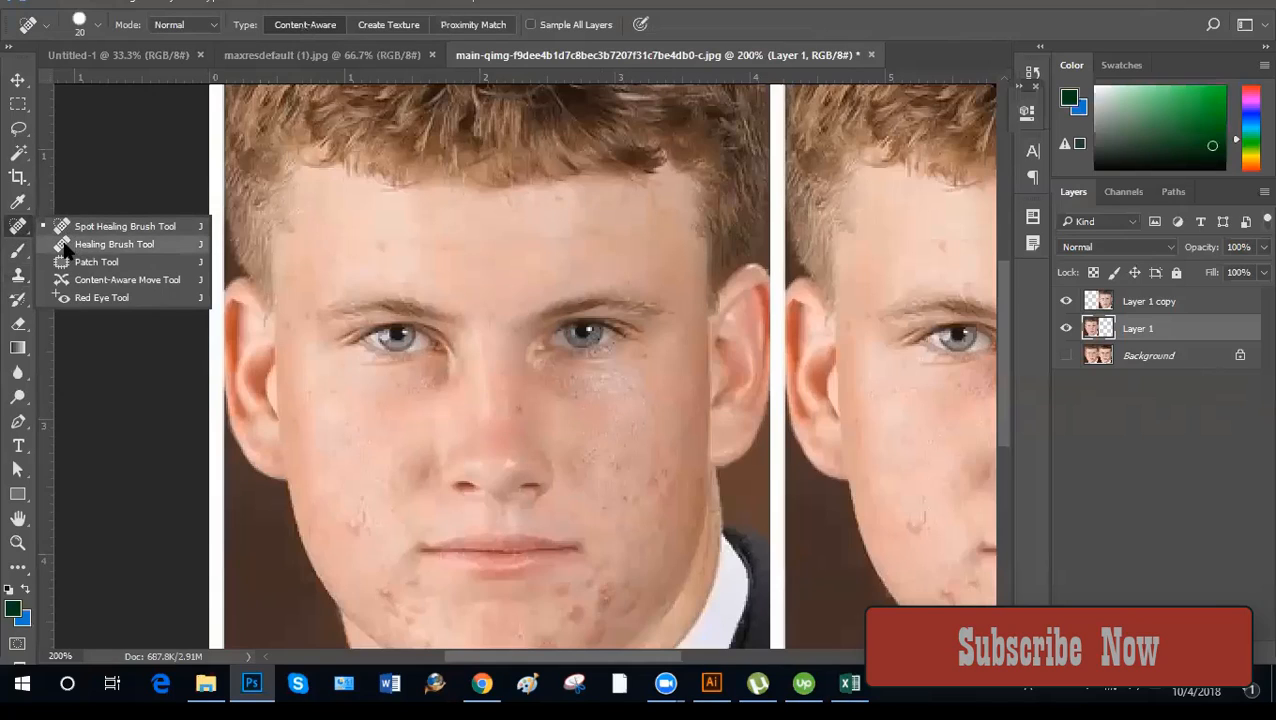
pyautogui.click(100, 244)
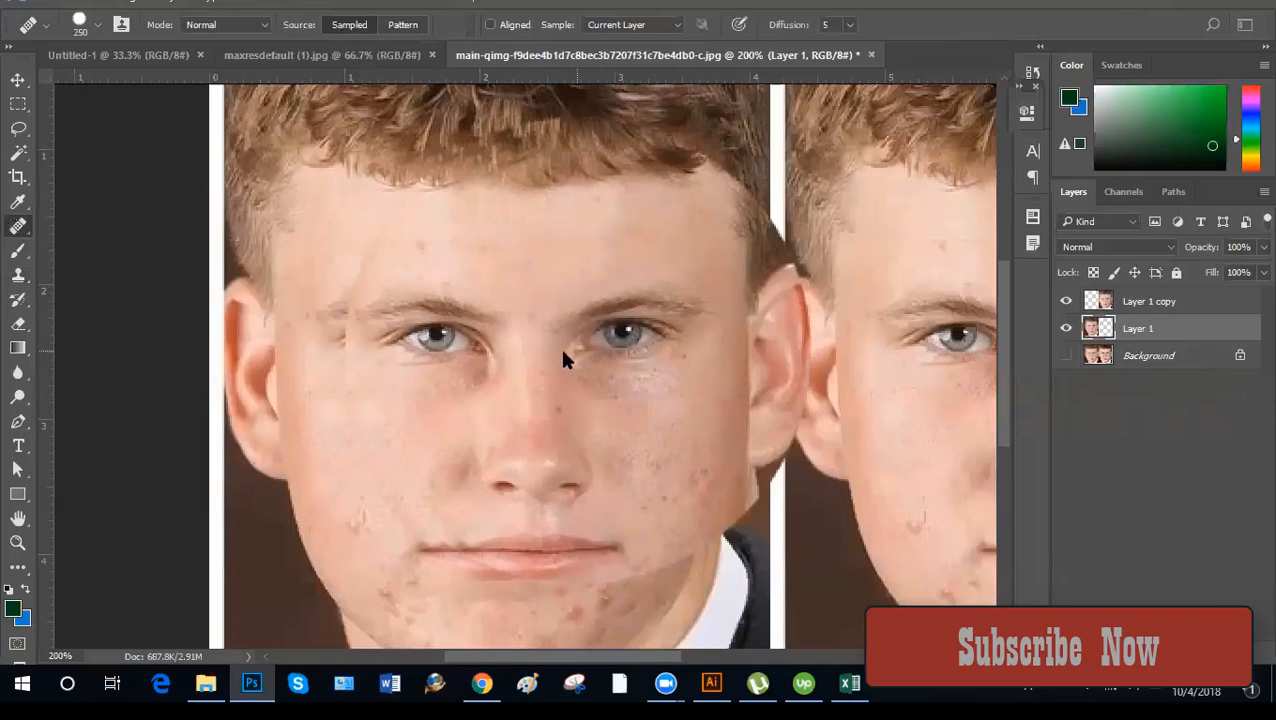
pyautogui.press('[')
pyautogui.press('[')
pyautogui.press('[')
pyautogui.press('[')
pyautogui.press('[')
pyautogui.press('[')
pyautogui.press('[')
pyautogui.press('[')
pyautogui.press('[')
pyautogui.press('[')
pyautogui.press('[')
pyautogui.press('[')
pyautogui.press('[')
pyautogui.press('[')
pyautogui.press('[')
pyautogui.press('[')
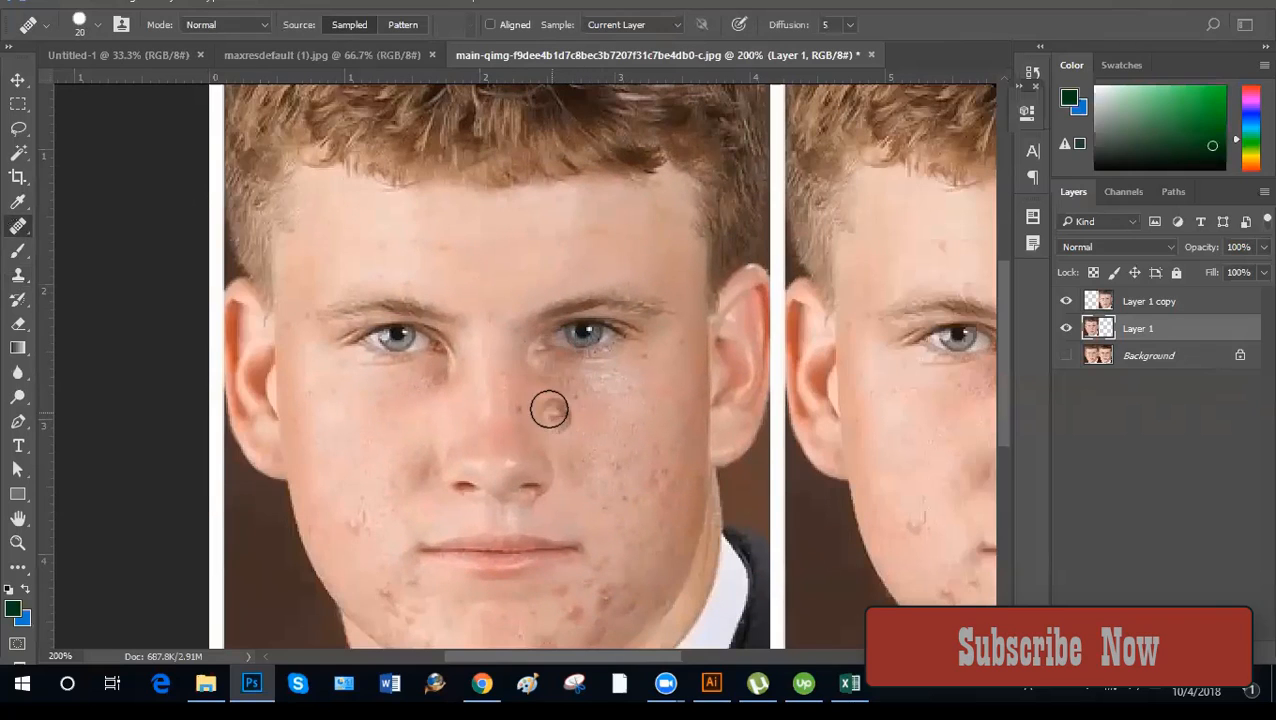
# Try healing the forehead with a source sampled at the right-hand eye's inner corner, and undo the result.
pyautogui.keyDown('alt'); pyautogui.click(534, 355); pyautogui.keyUp('alt')
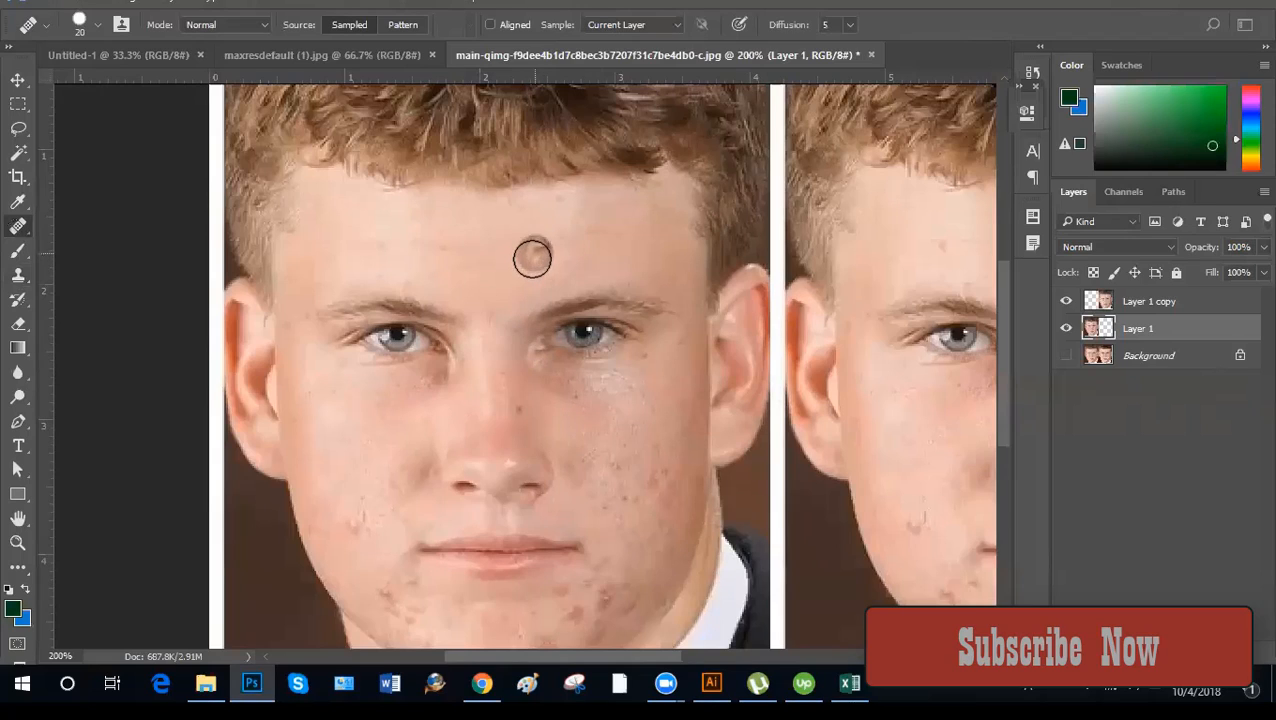
pyautogui.click(531, 260)
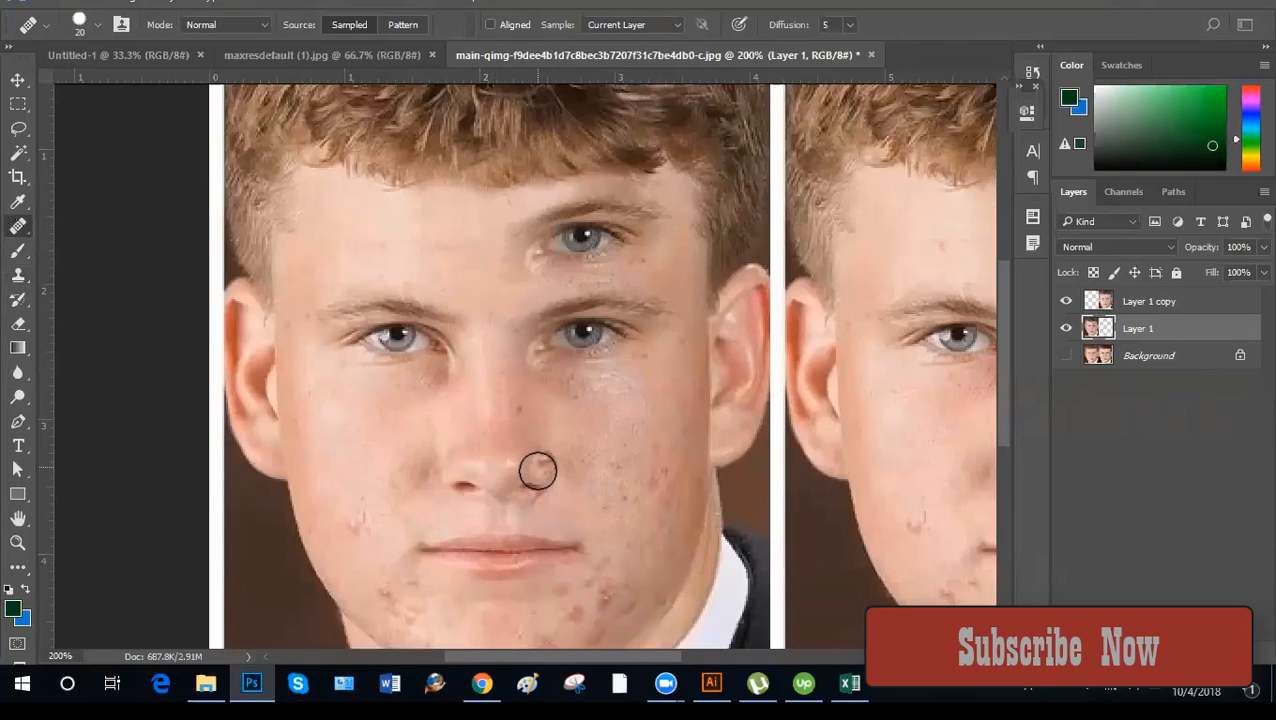
pyautogui.hotkey('ctrl', 'z')
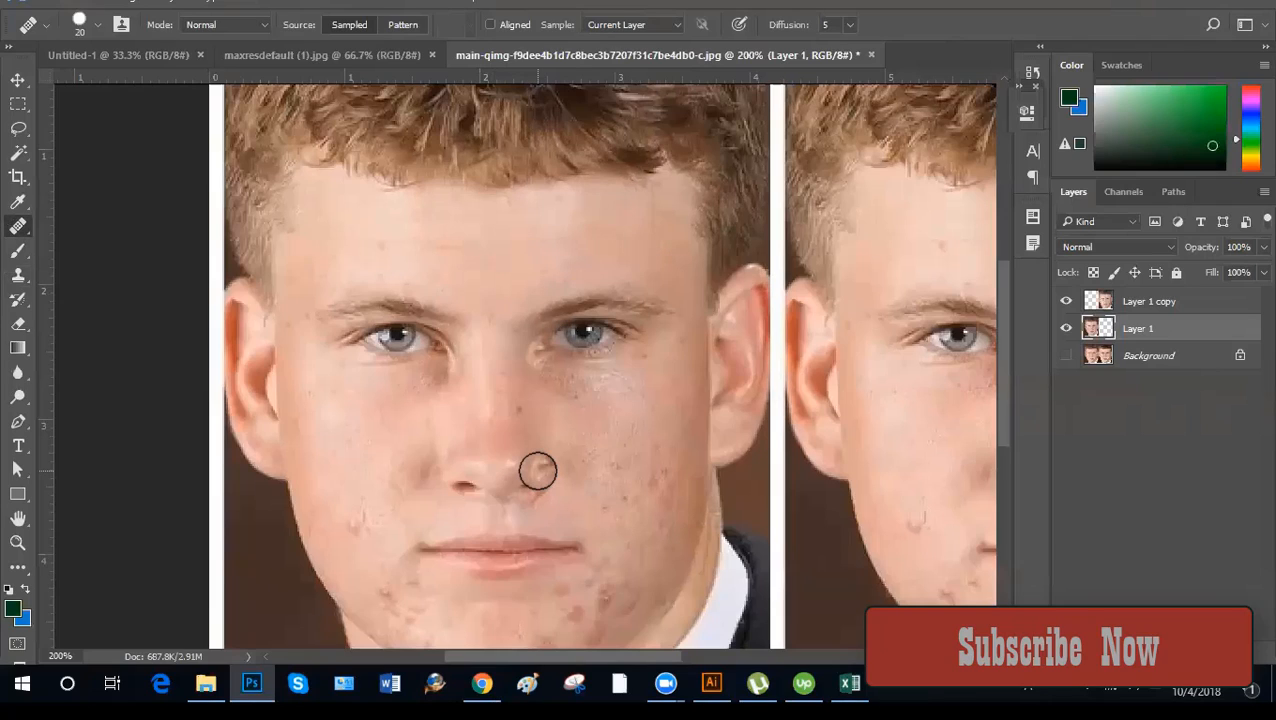
pyautogui.click(537, 471)
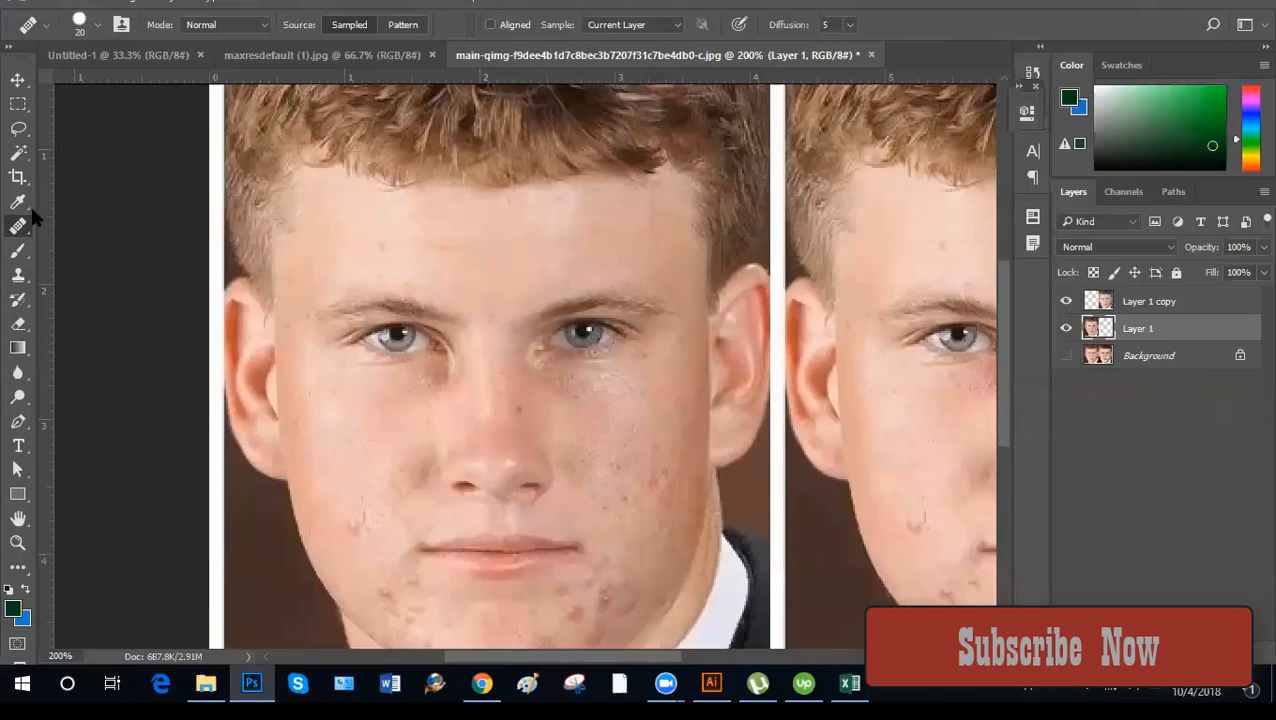
# Activate the Spot Healing Brush Tool for the blemishes on the Layer 1 portrait.
pyautogui.rightClick(17, 228)
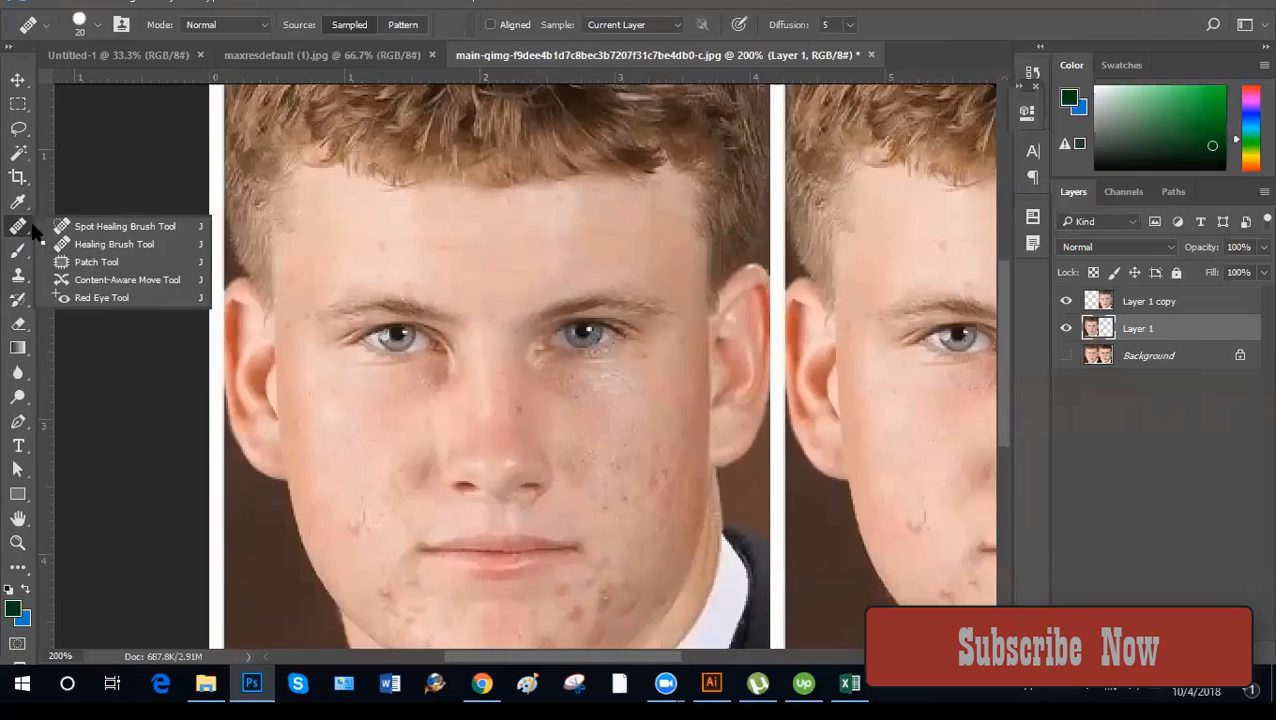
pyautogui.click(86, 227)
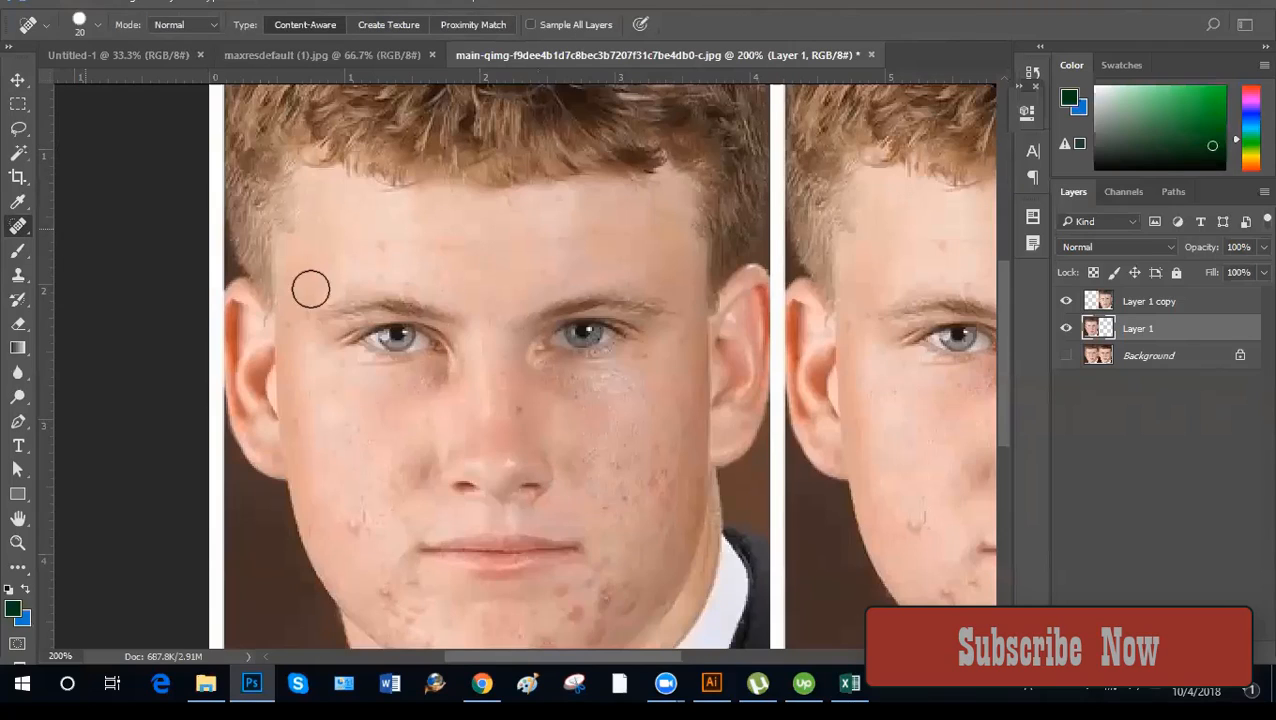
pyautogui.rightClick(17, 224)
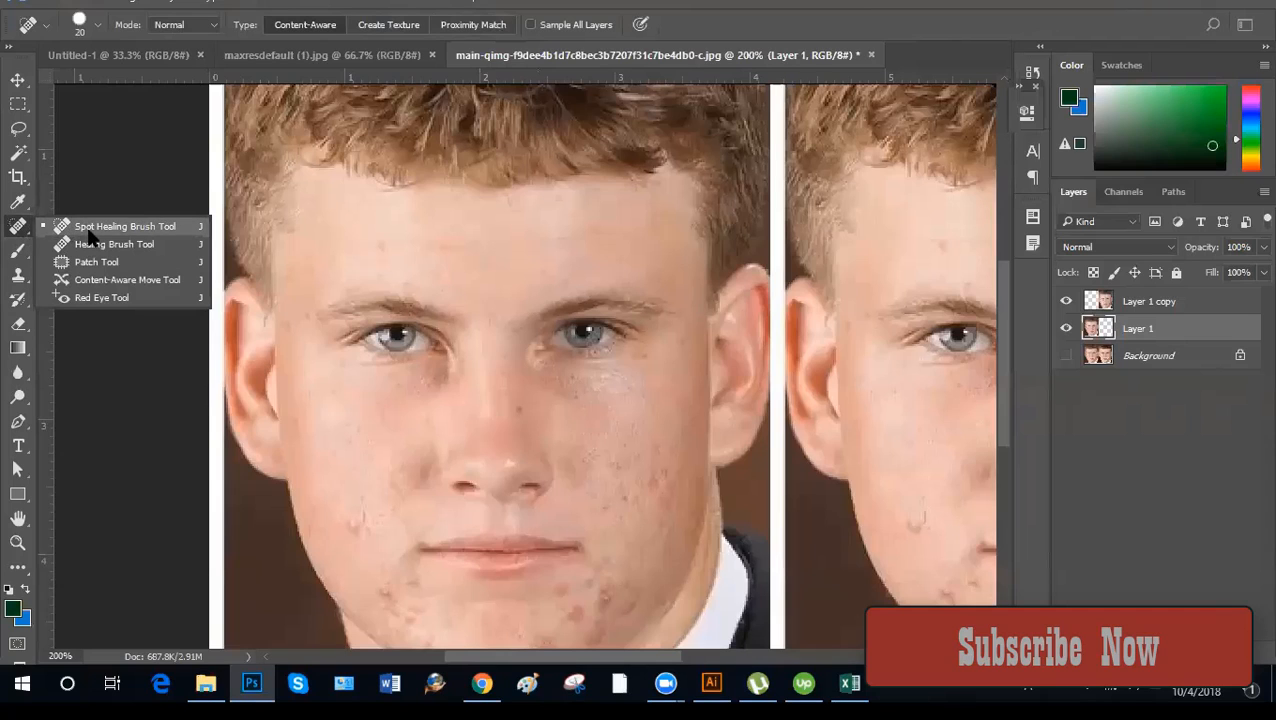
pyautogui.click(86, 225)
pyautogui.scroll(-3, 541, 404)
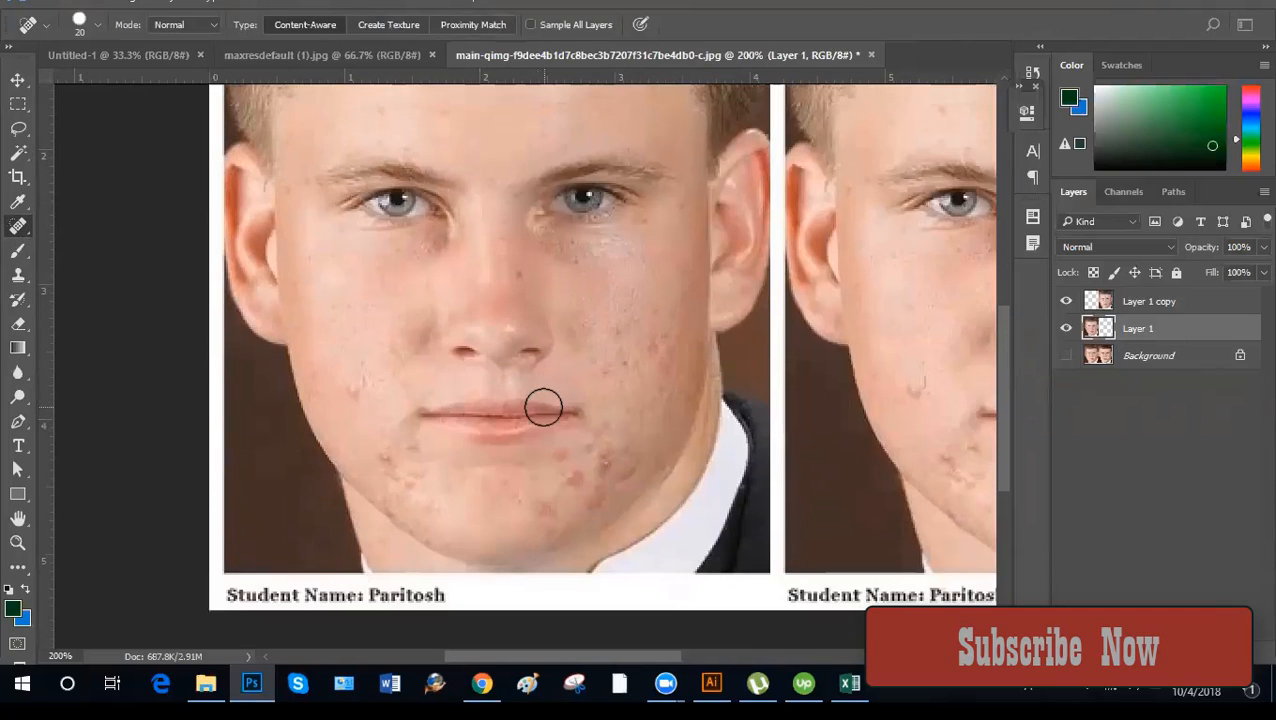
pyautogui.scroll(1, 490, 421)
pyautogui.hscroll(-2, 505, 418)
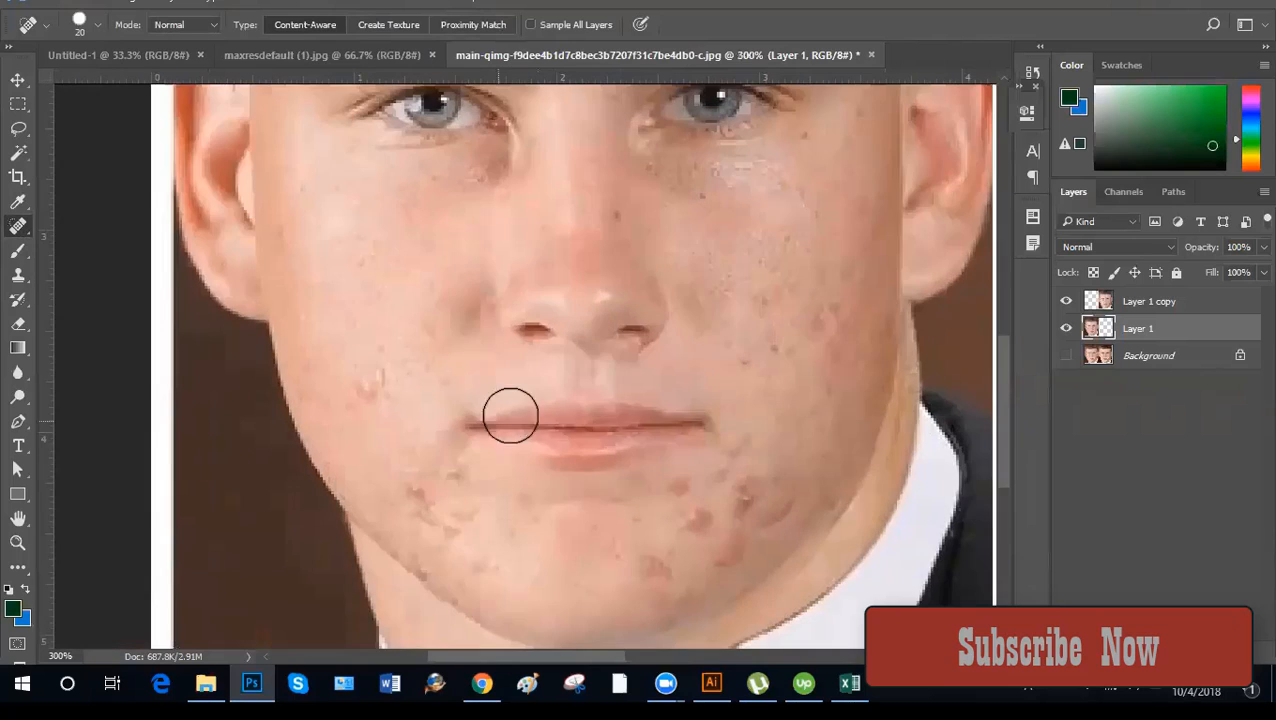
pyautogui.scroll(-1, 745, 487)
pyautogui.scroll(3, 665, 460)
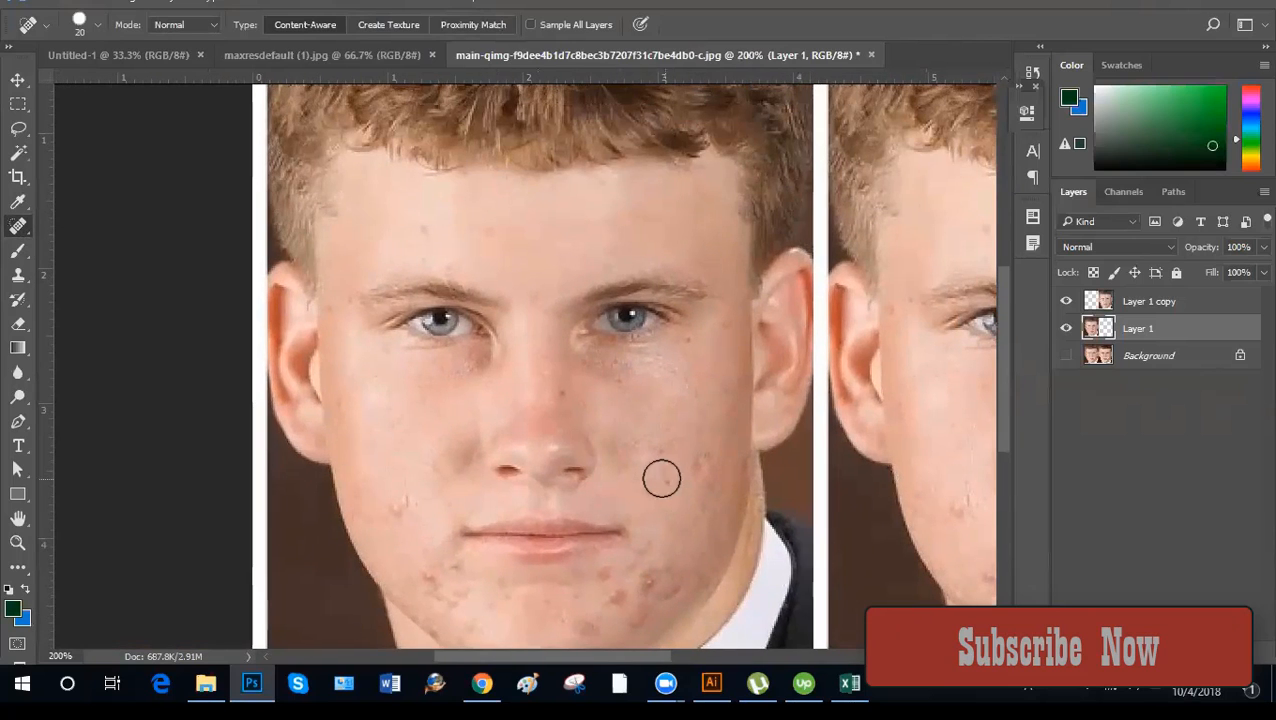
pyautogui.click(537, 472)
pyautogui.scroll(-2, 393, 450)
pyautogui.hscroll(-1, 393, 450)
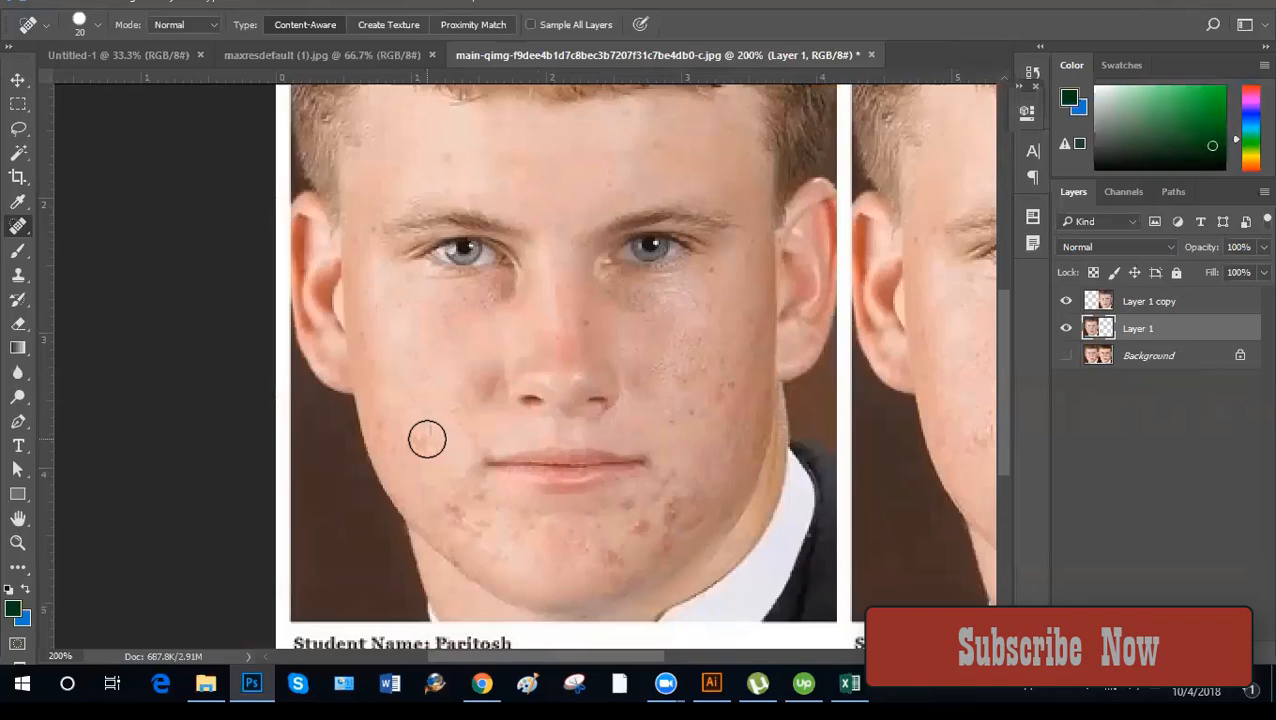
# Set the spot healing brush size to 10 and remove the red blemish on the left-hand cheek.
pyautogui.hotkey('ctrl', '+')
pyautogui.moveTo(342, 508); pyautogui.dragTo(363, 469)
pyautogui.press('[')
pyautogui.press('[')
pyautogui.press(']')
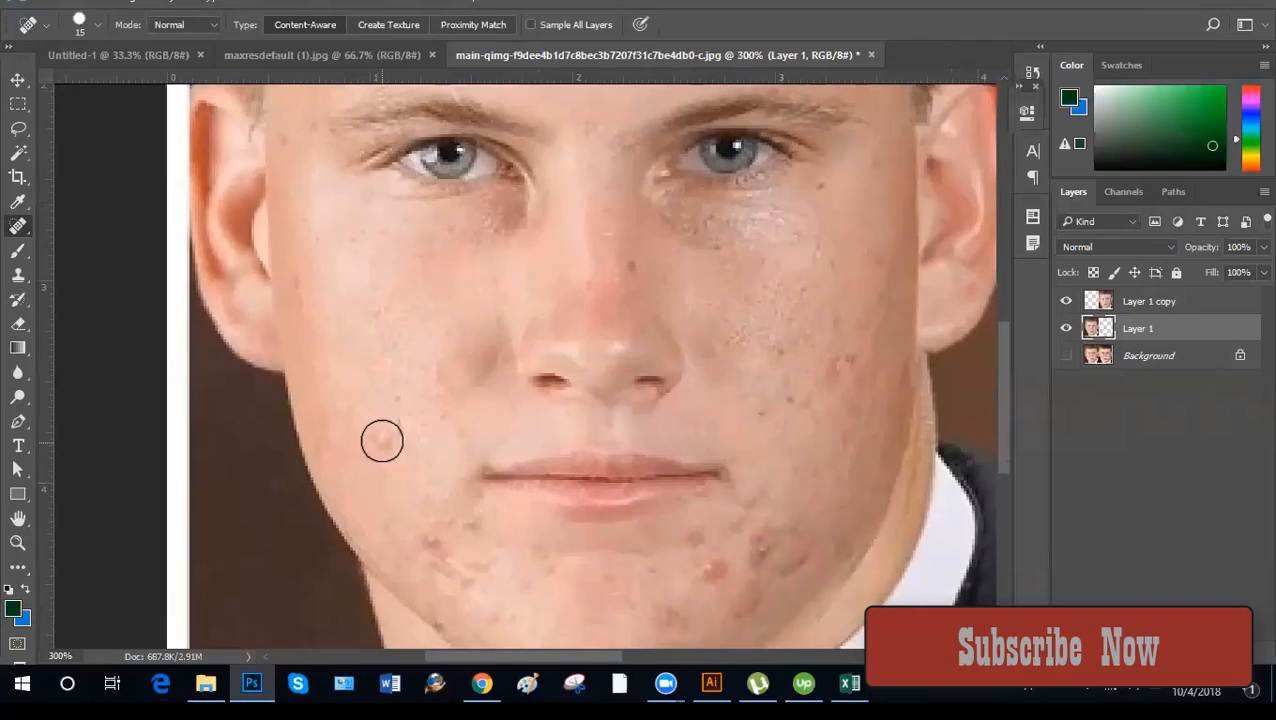
pyautogui.press('[')
pyautogui.click(382, 440)
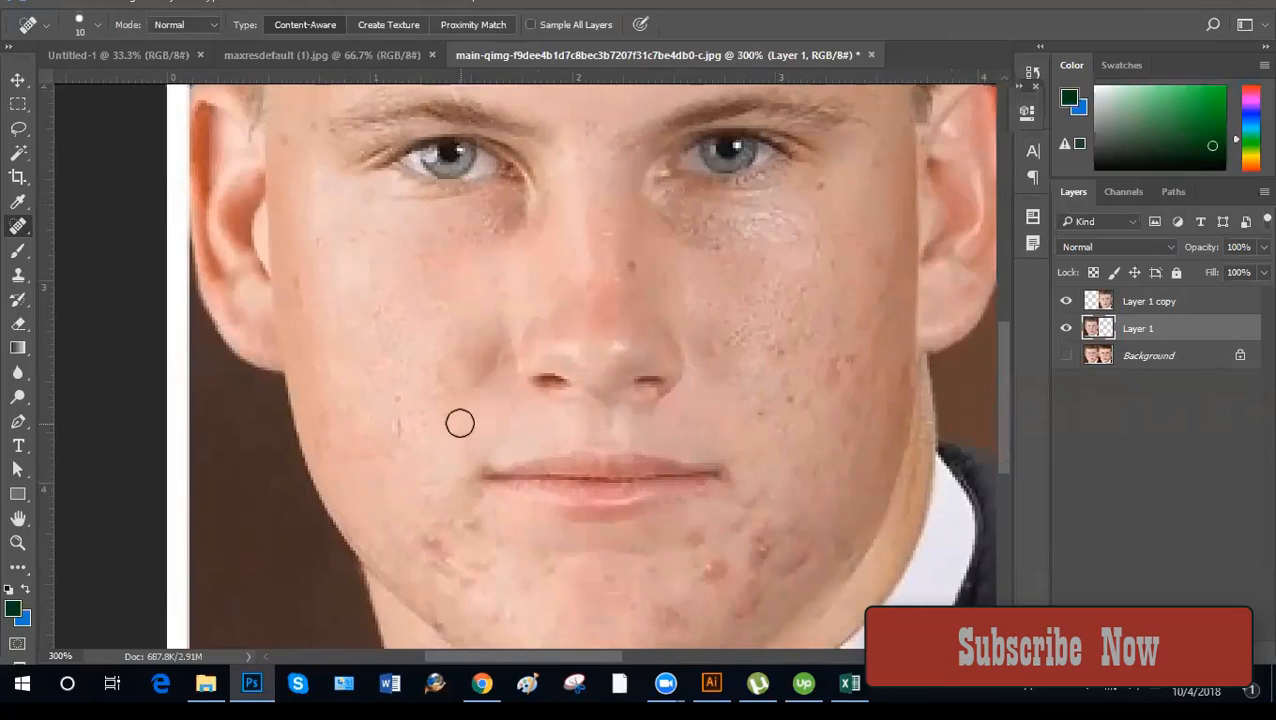
pyautogui.moveTo(581, 523)
pyautogui.mouseDown()
pyautogui.moveTo(464, 393)
pyautogui.moveTo(477, 400)
pyautogui.mouseUp()
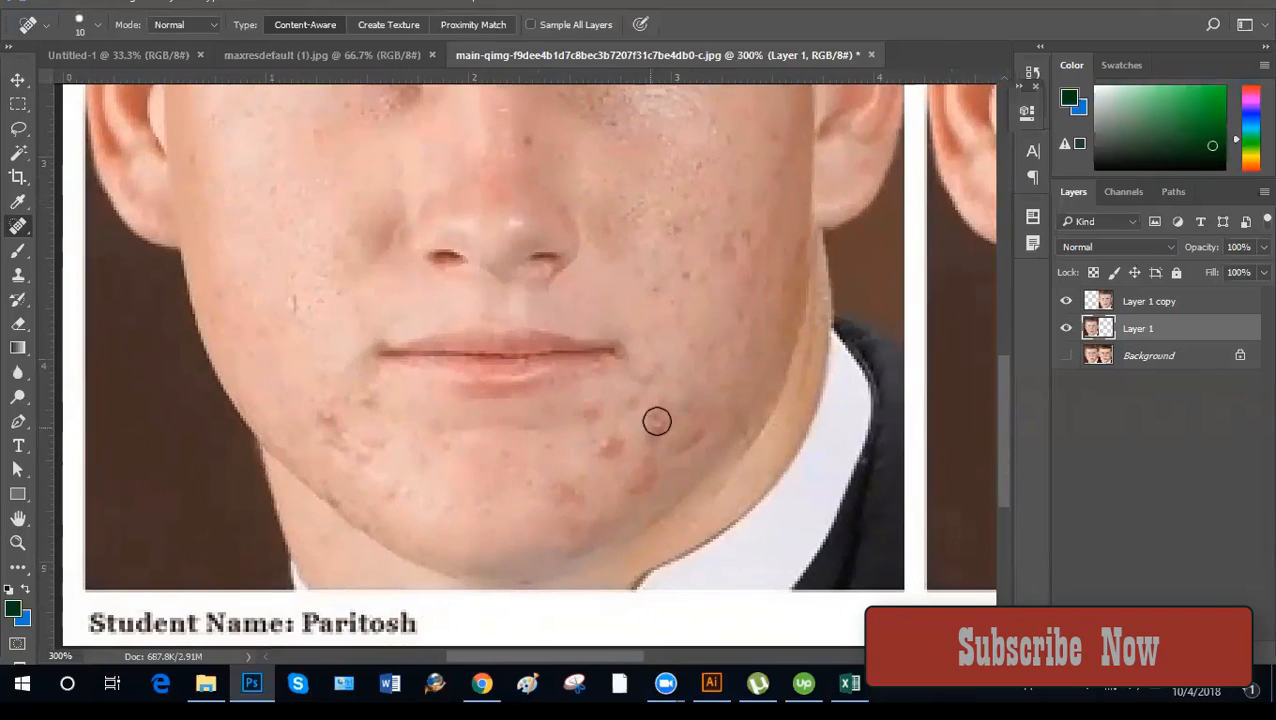
# Spot heal the blemishes on the Layer 1 portrait's chin and around the mouth using brush sizes 15, 10 and 9.
pyautogui.press(']')
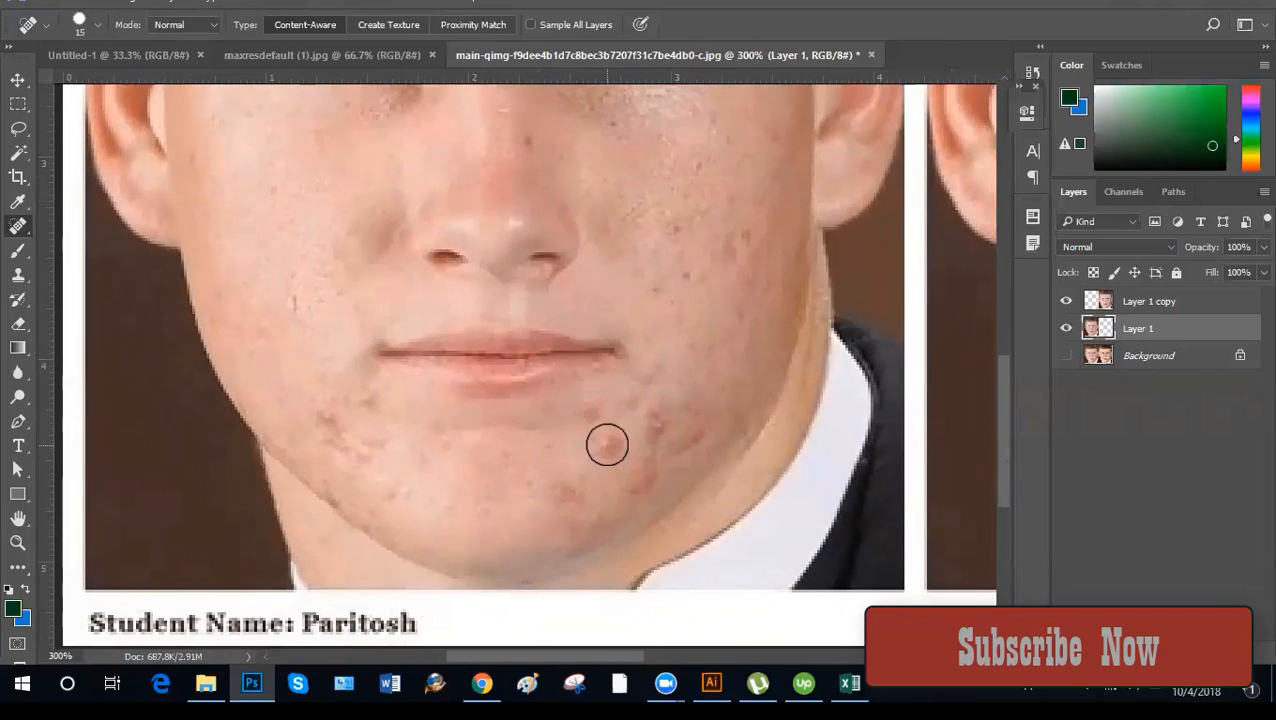
pyautogui.click(607, 444)
pyautogui.press('[')
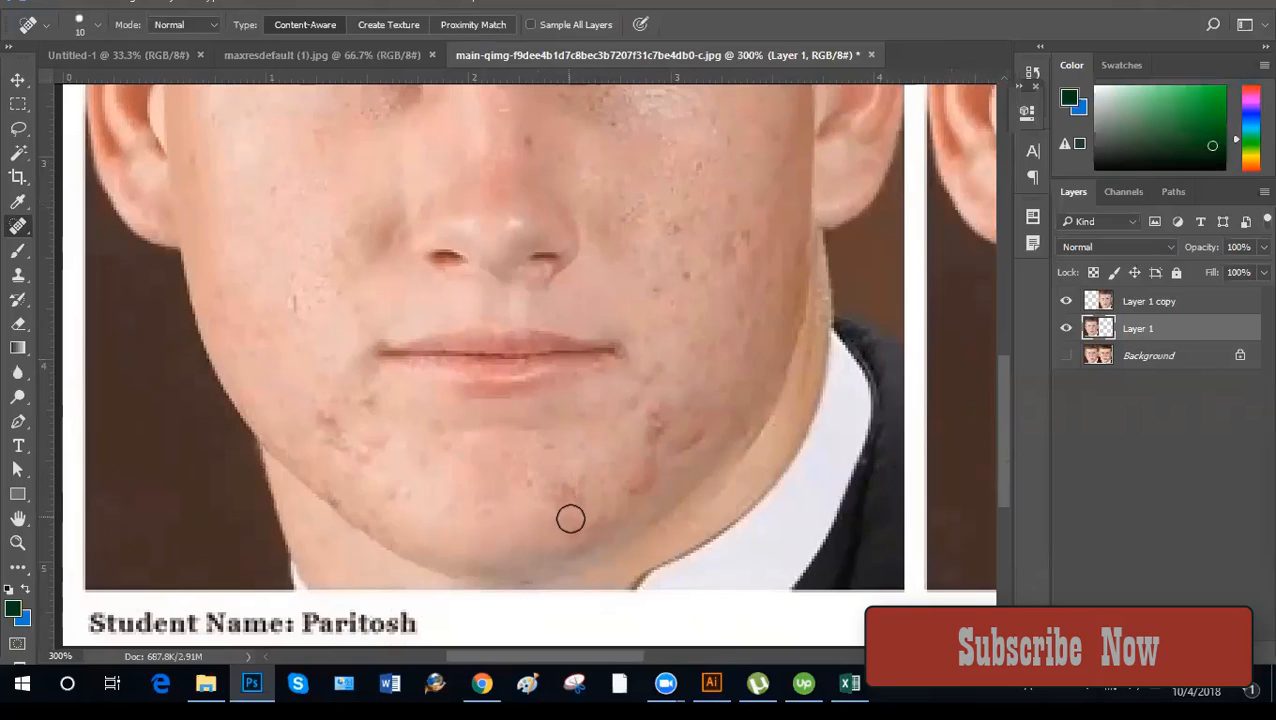
pyautogui.moveTo(558, 487); pyautogui.dragTo(573, 528)
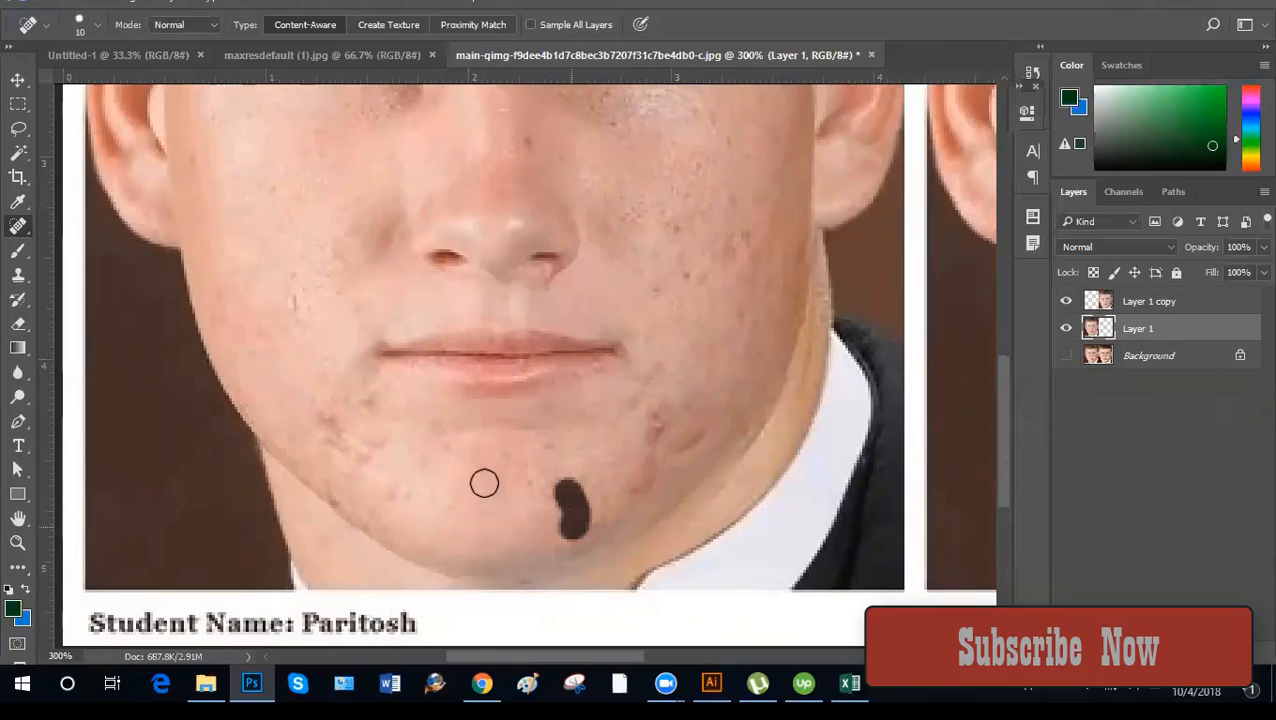
pyautogui.press('[')
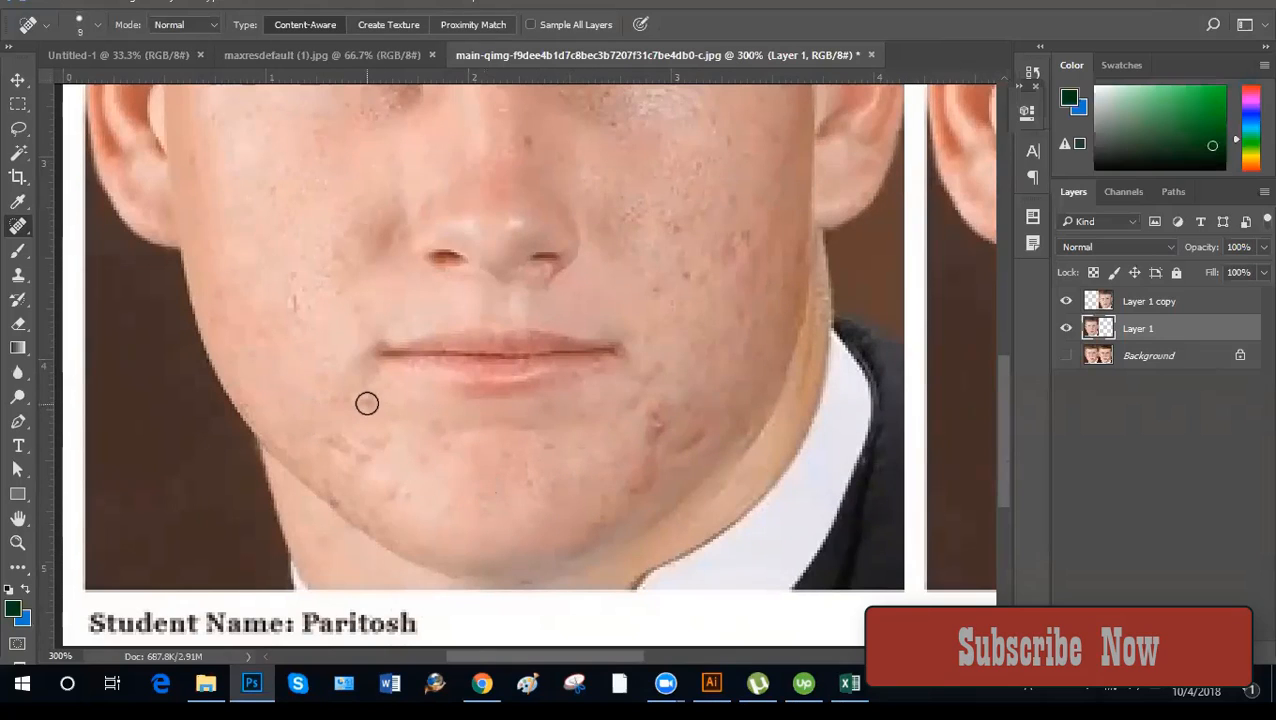
pyautogui.click(444, 296)
# Try spot healing the dark spot on the nose bridge with the brush size set to 25.
pyautogui.scroll(3, 487, 384)
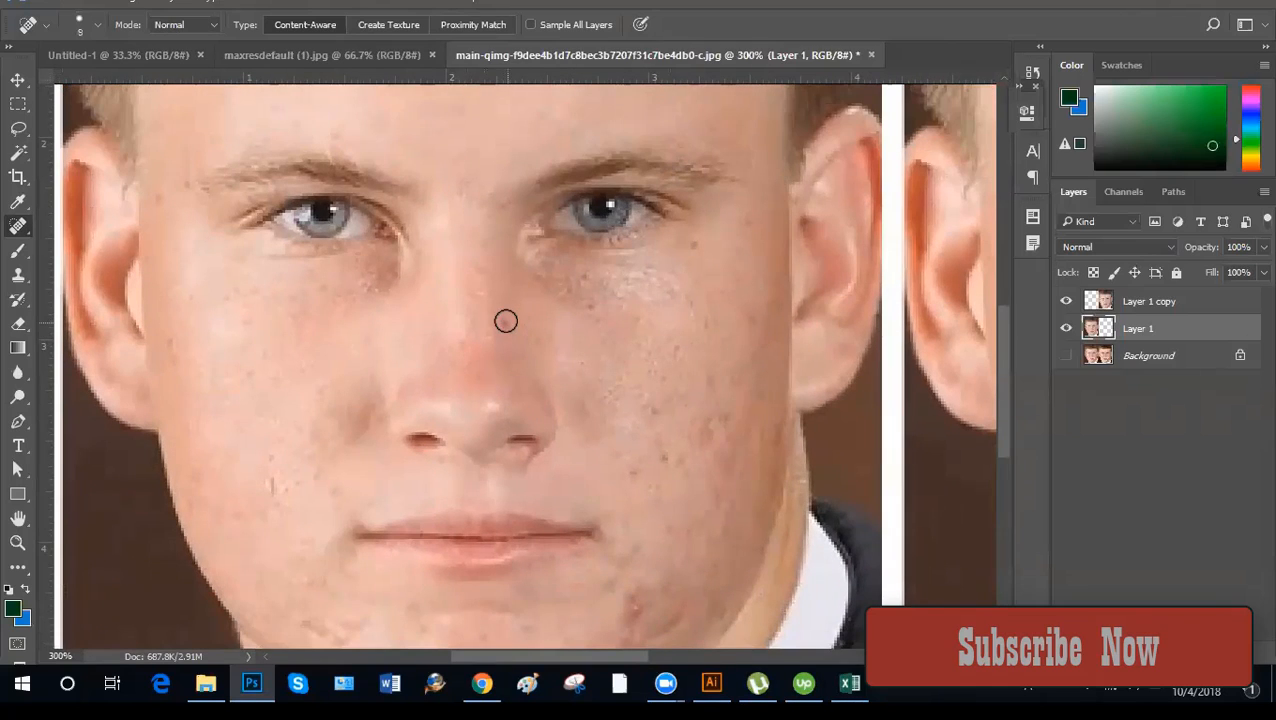
pyautogui.press(']')
pyautogui.press(']')
pyautogui.press(']')
pyautogui.press(']')
pyautogui.press(']')
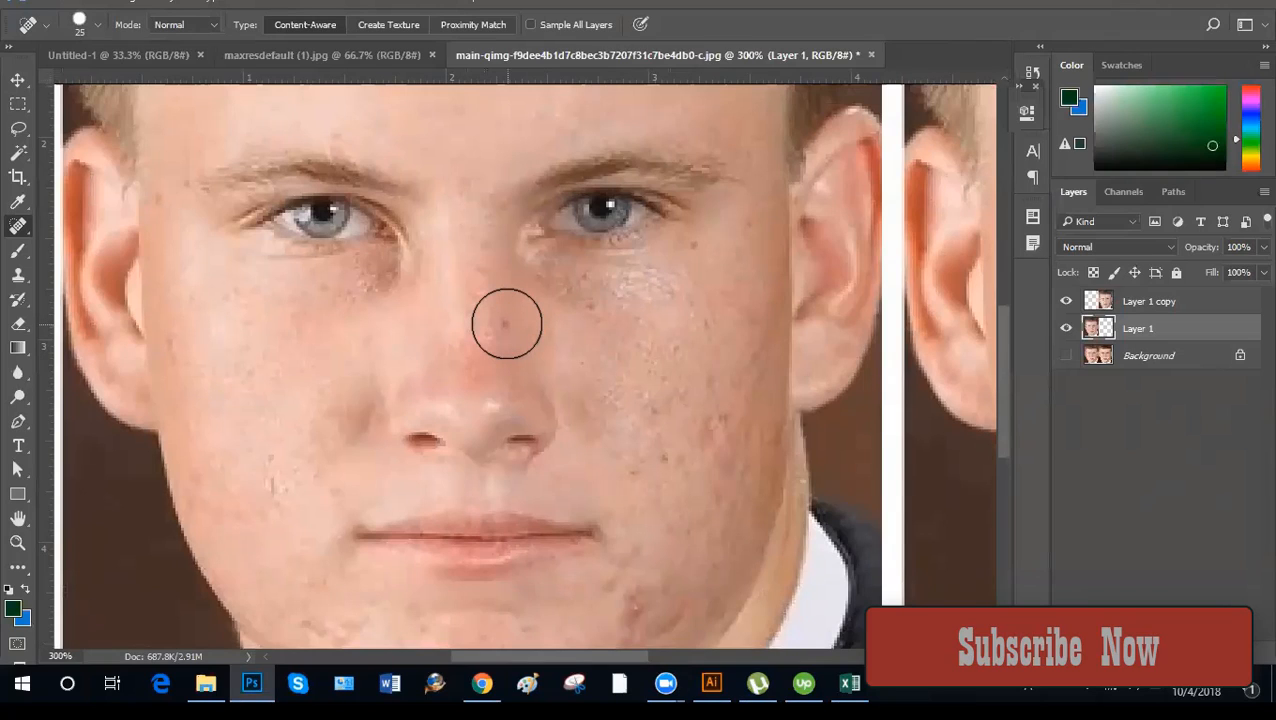
pyautogui.click(506, 324)
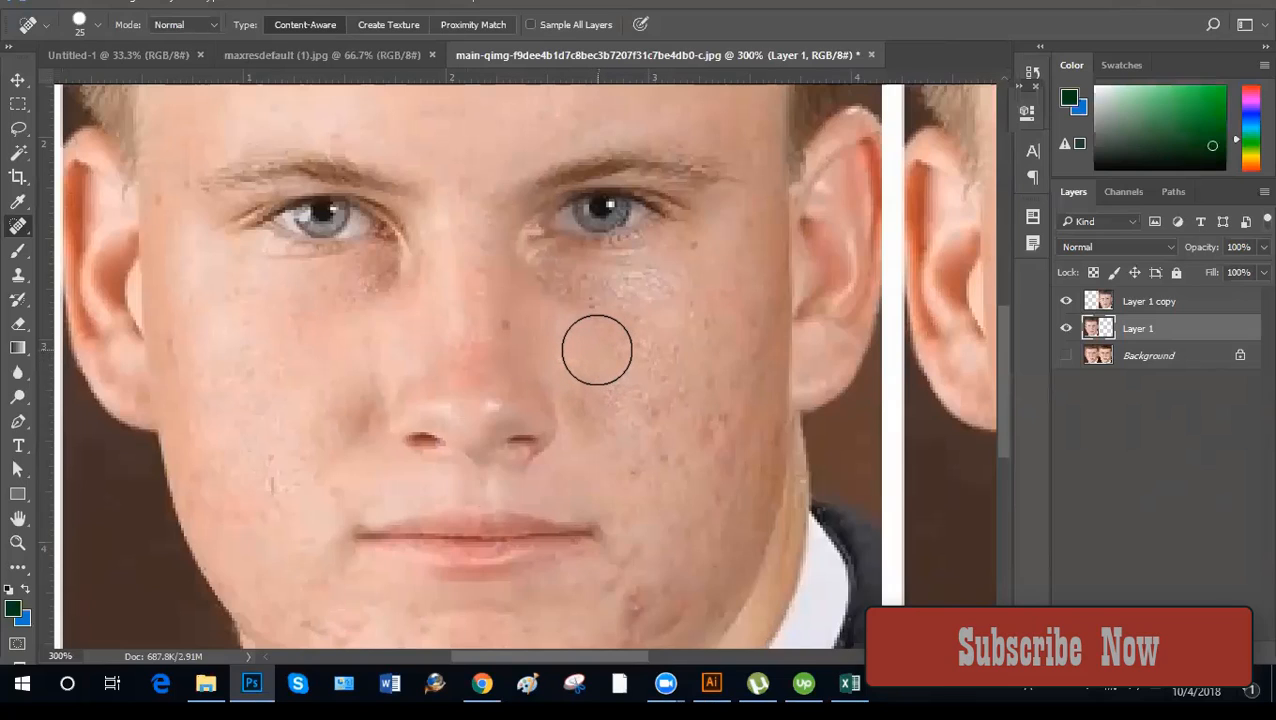
# Reduce the spot healing brush size to 7 and remove the dark spot on the nose bridge.
pyautogui.press('[')
pyautogui.press('[')
pyautogui.press('[')
pyautogui.press('[')
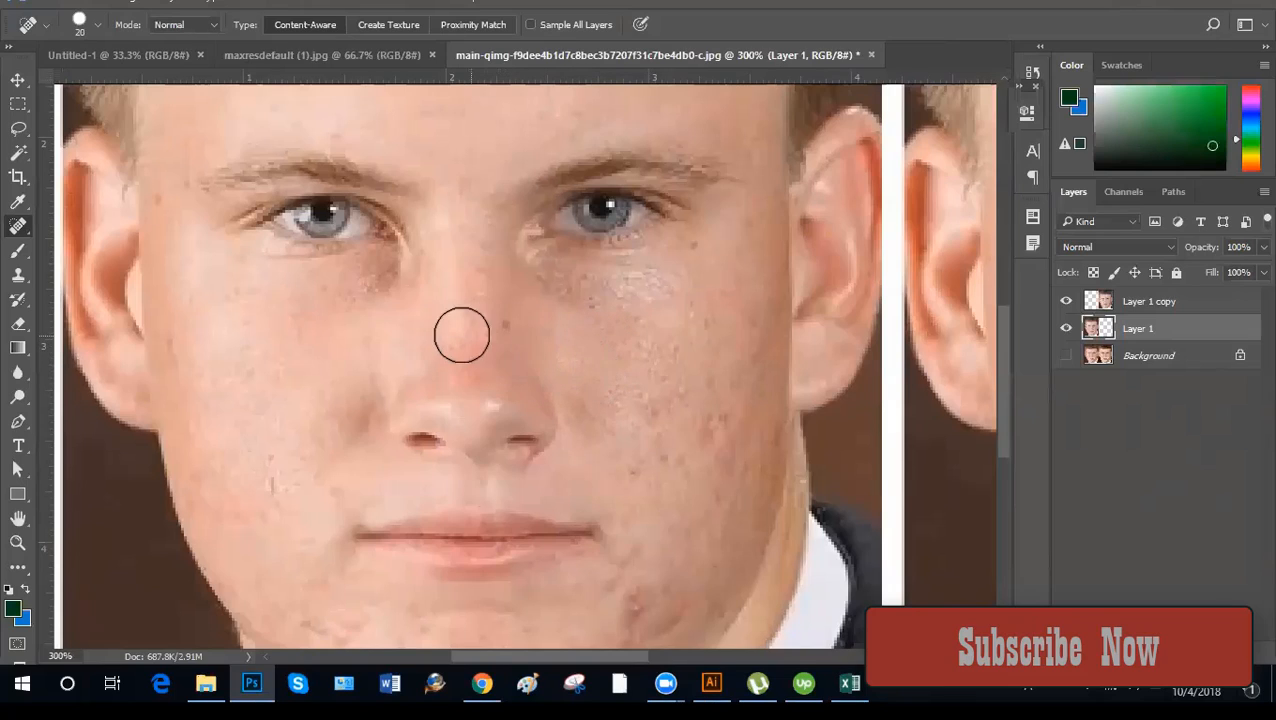
pyautogui.press('[')
pyautogui.press('[')
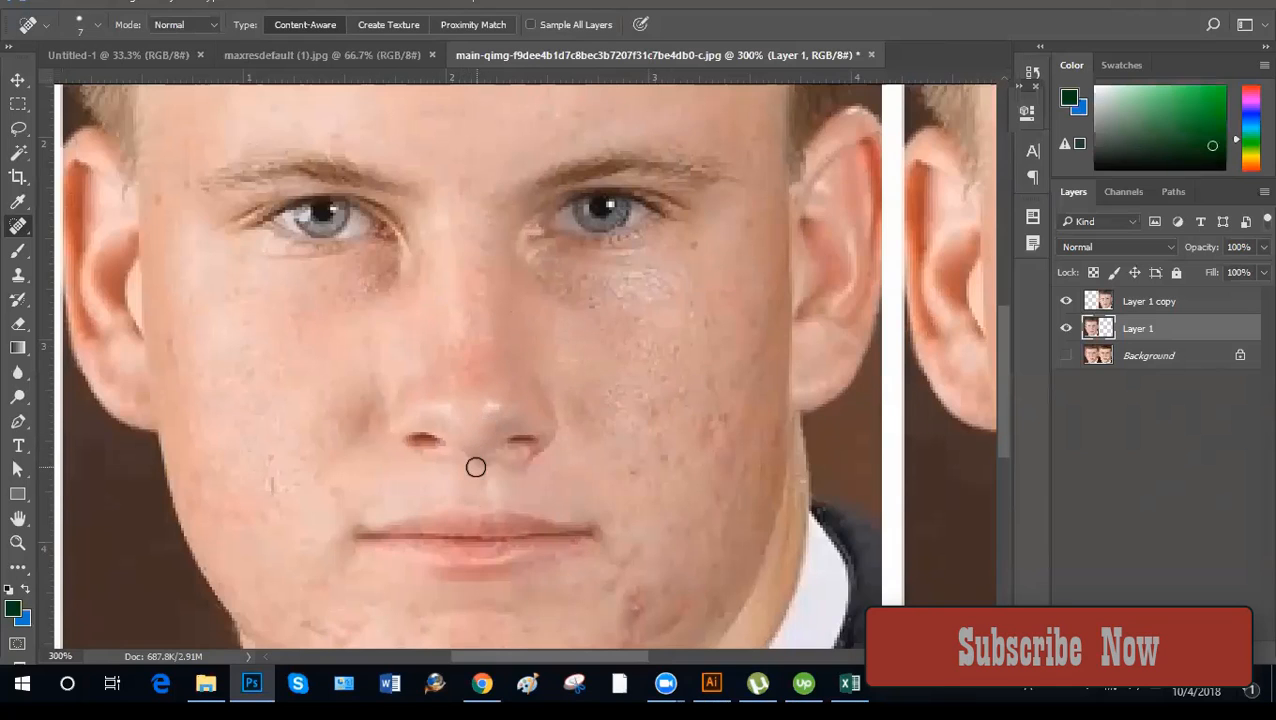
# Spot heal the vertical mark on the left-hand cheek with a smaller brush and reduce the brush size to 5.
pyautogui.hotkey('ctrl', '-')
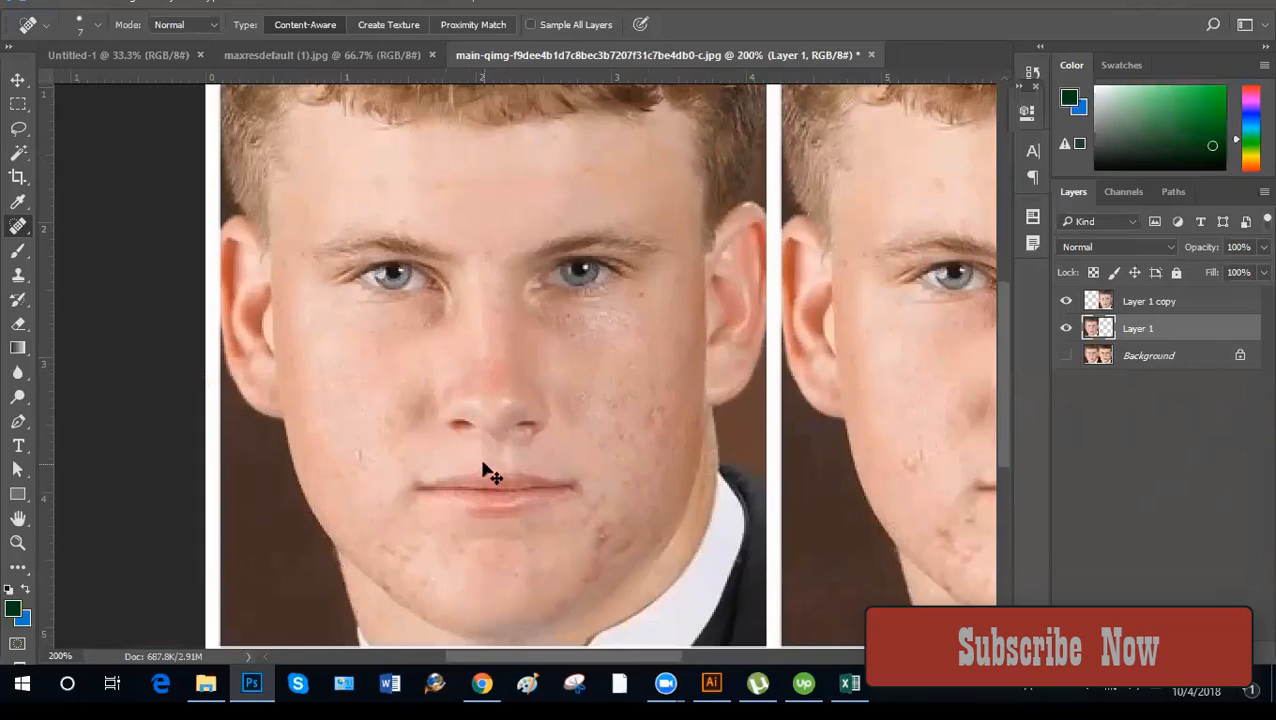
pyautogui.hotkey('ctrl', '+')
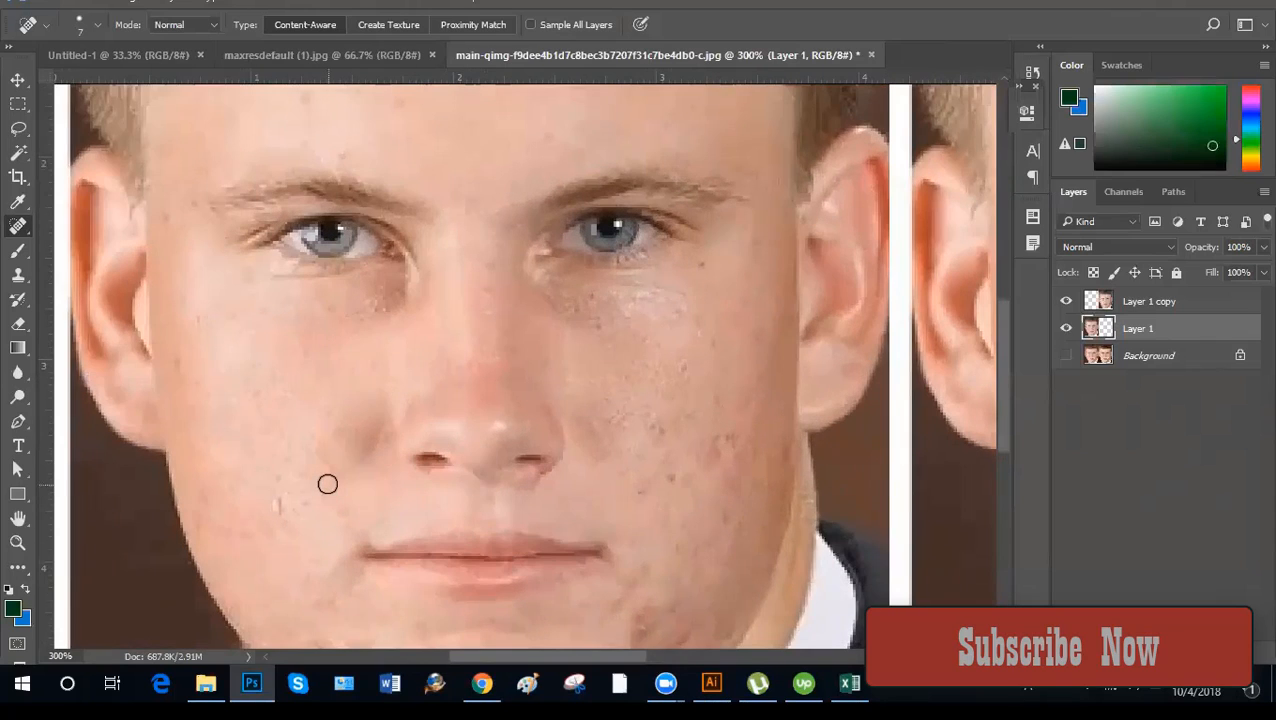
pyautogui.scroll(-1, 265, 416)
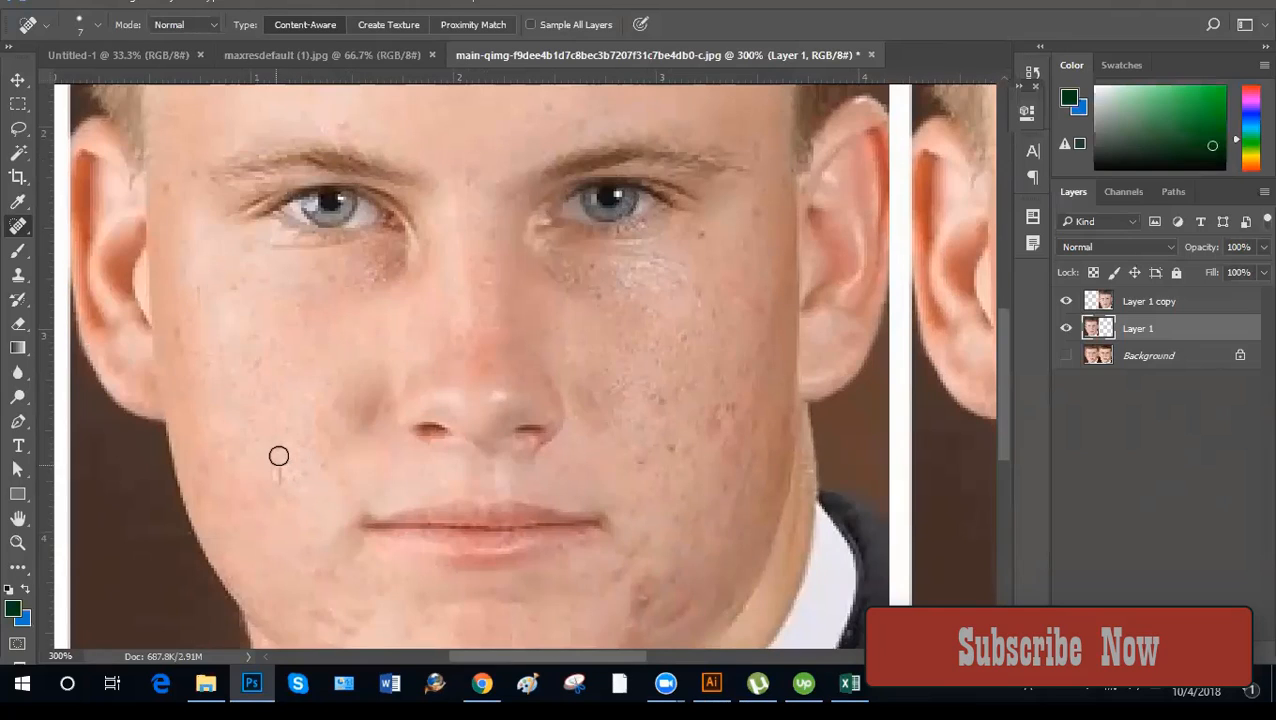
pyautogui.press('[')
pyautogui.moveTo(278, 445); pyautogui.dragTo(279, 485)
pyautogui.press('[')
pyautogui.hotkey('ctrl', '-')
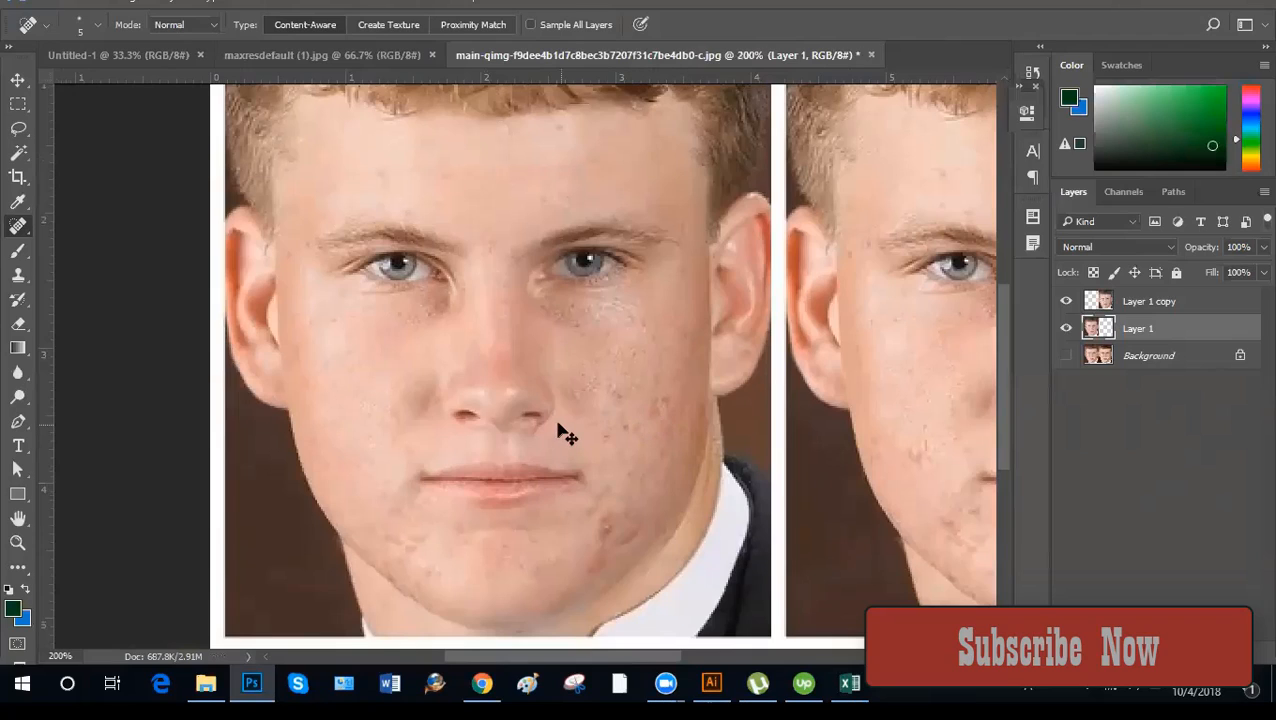
# Try moving the Layer 1 copy portrait over the Layer 1 portrait, and undo the move.
pyautogui.click(18, 104)
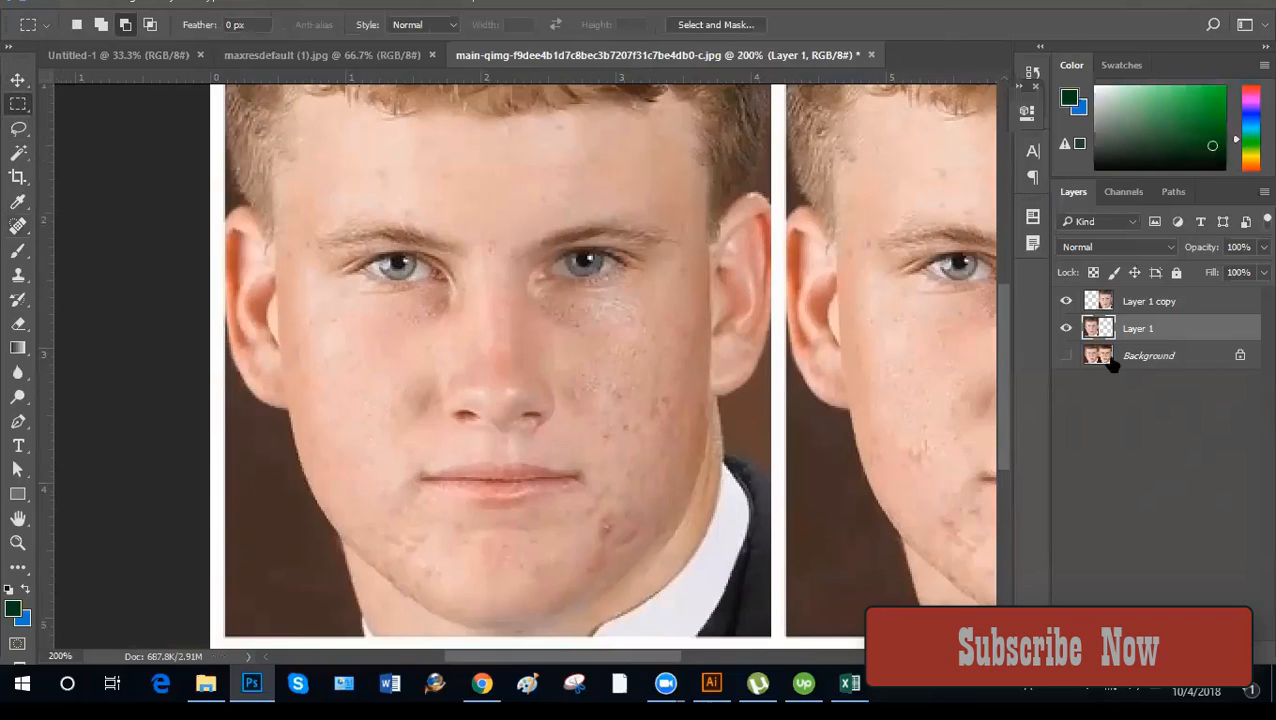
pyautogui.click(1142, 304)
pyautogui.hotkey('ctrl', '-')
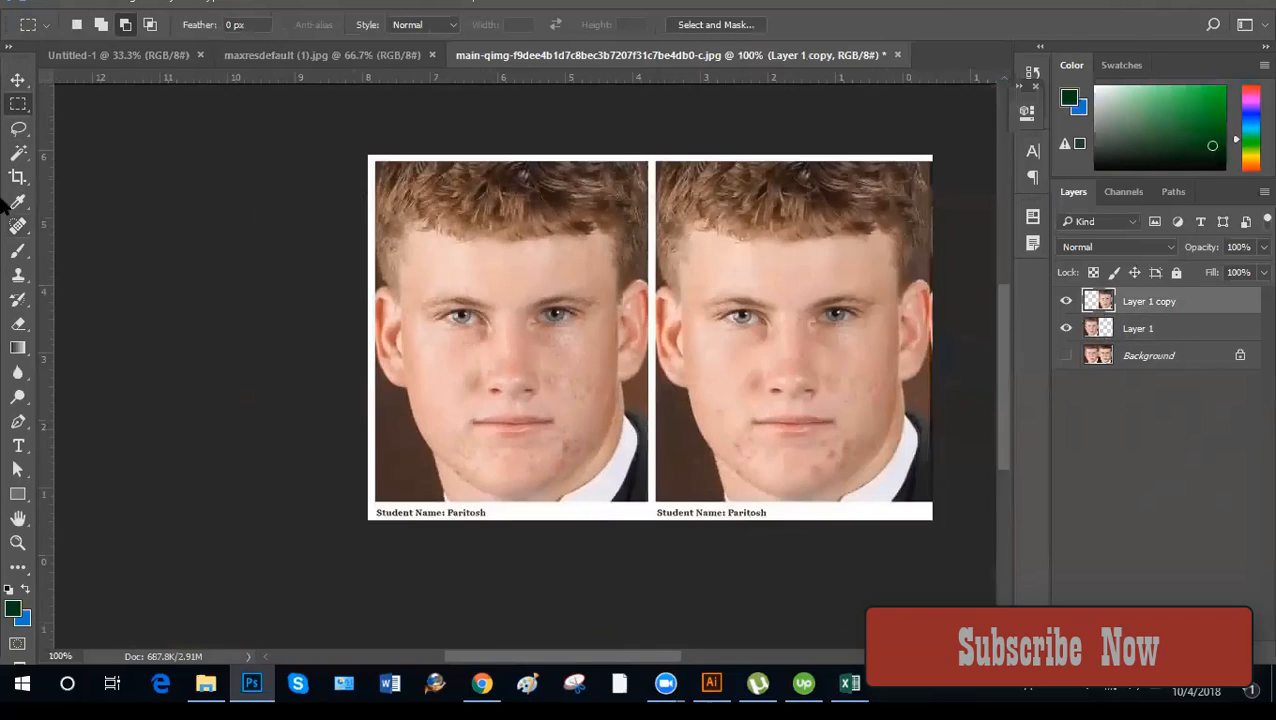
pyautogui.click(18, 80)
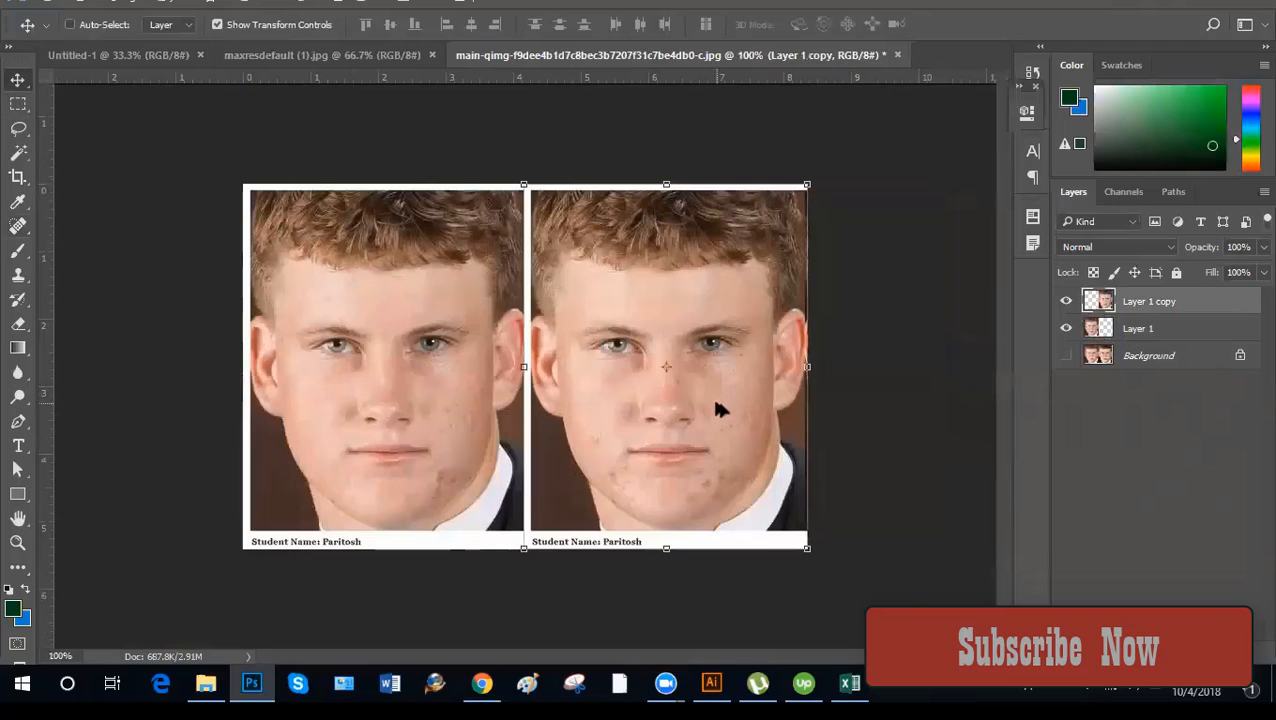
pyautogui.moveTo(718, 408); pyautogui.dragTo(450, 440)
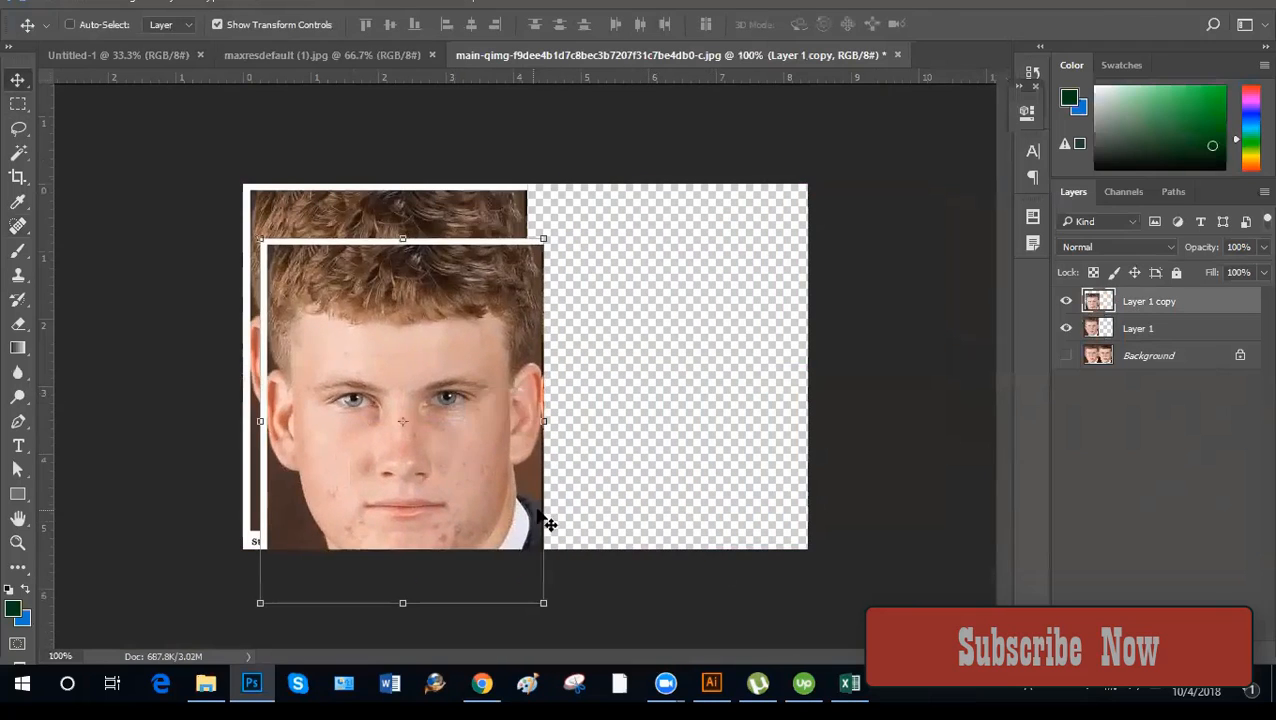
pyautogui.hotkey('ctrl', 'z')
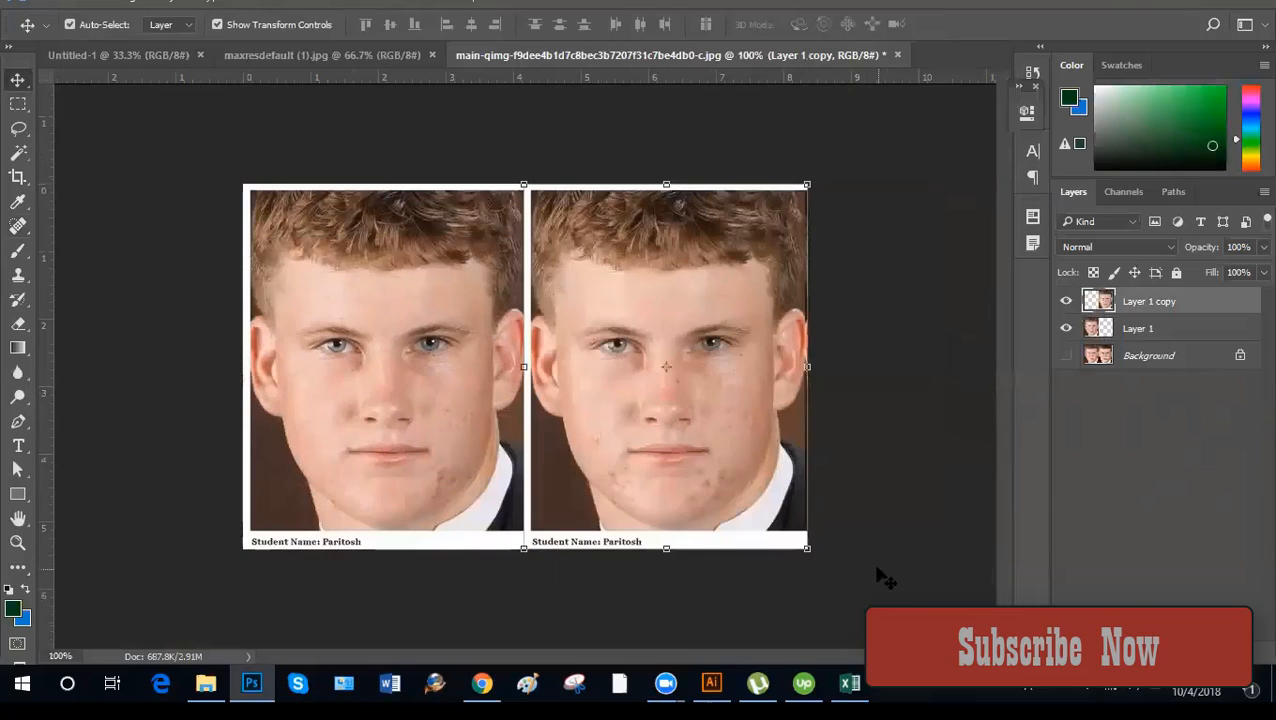
# Add a new layer and fill a rectangular selection over the left portrait's nose with the dark green foreground color, leaving nothing selected.
pyautogui.click(17, 105)
pyautogui.hotkey('ctrl', 'shift', 'alt', 'n')
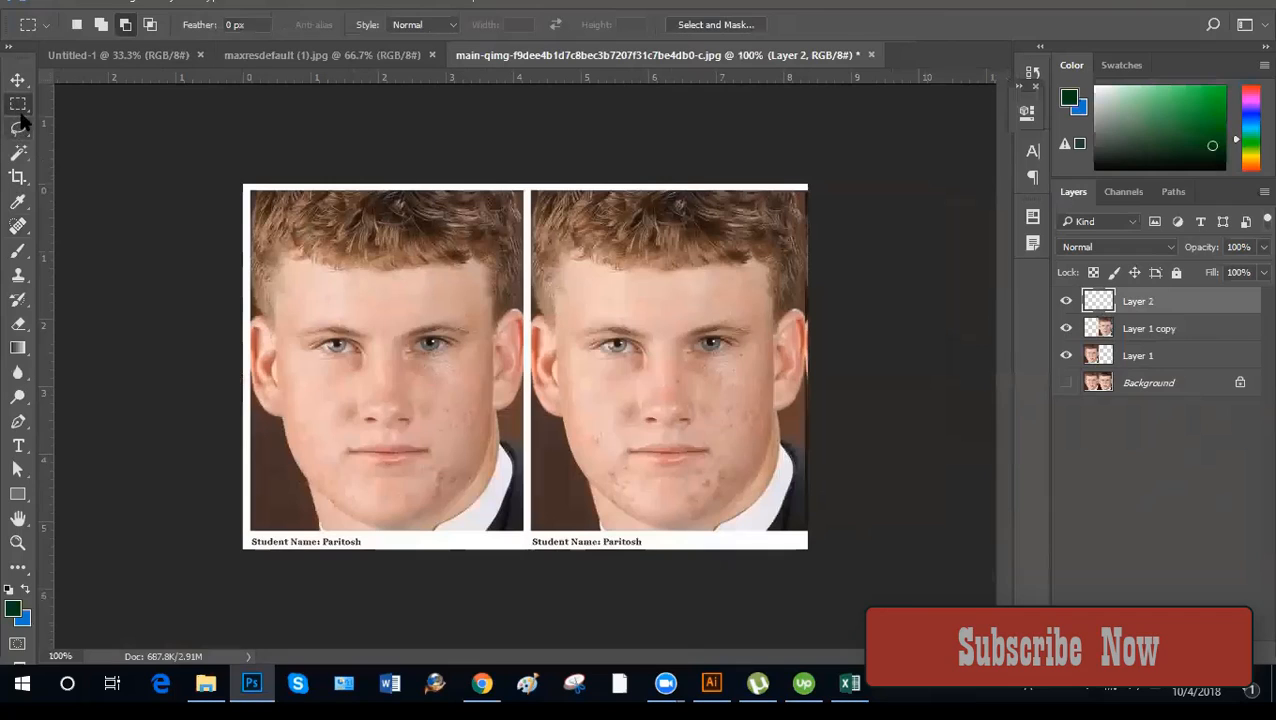
pyautogui.moveTo(332, 347); pyautogui.dragTo(424, 423)
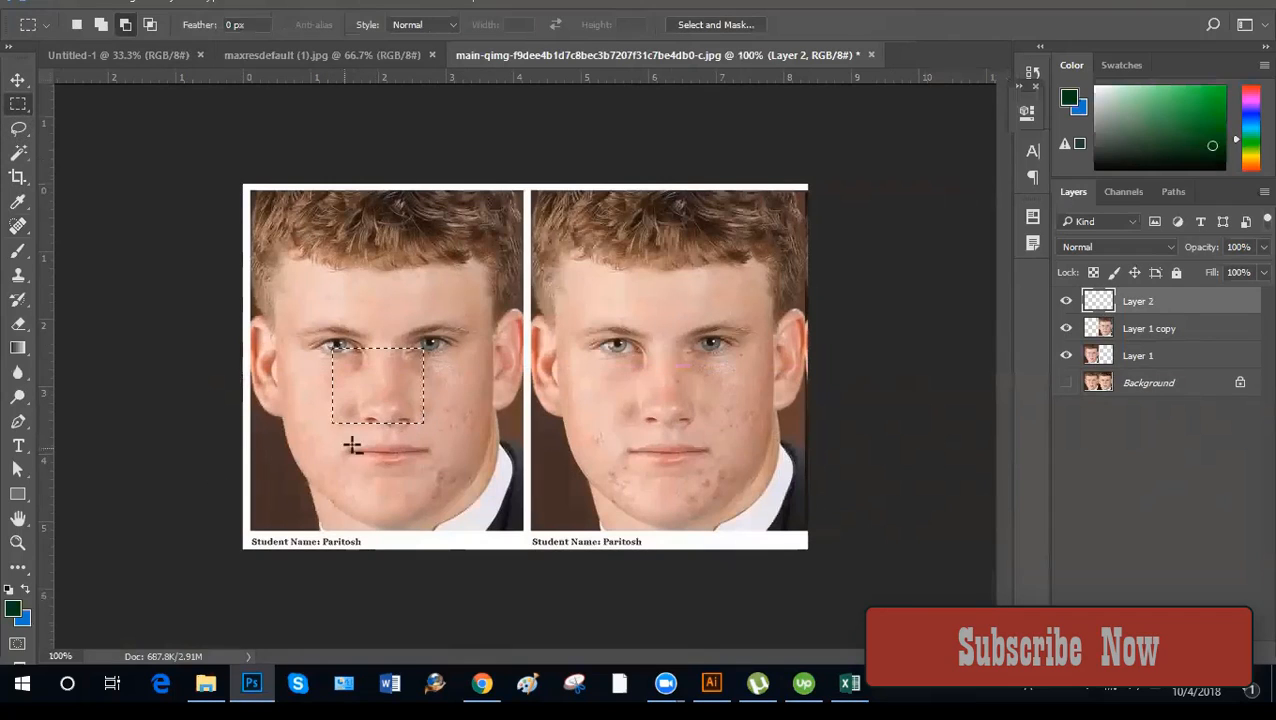
pyautogui.hotkey('alt', 'BackSpace')
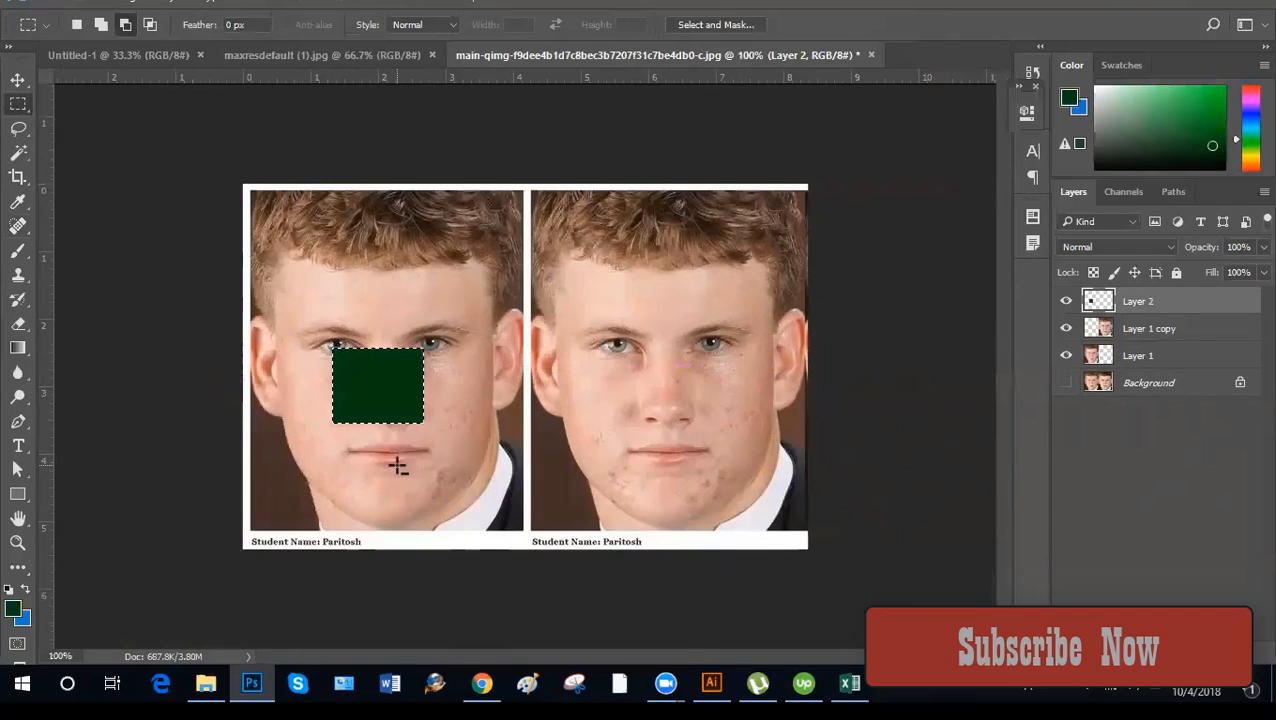
pyautogui.hotkey('ctrl', 'd')
# Add another new layer and fill a small rectangular selection by the left portrait's right-hand ear with the blue background color.
pyautogui.hotkey('ctrl', 'shift', 'alt', 'n')
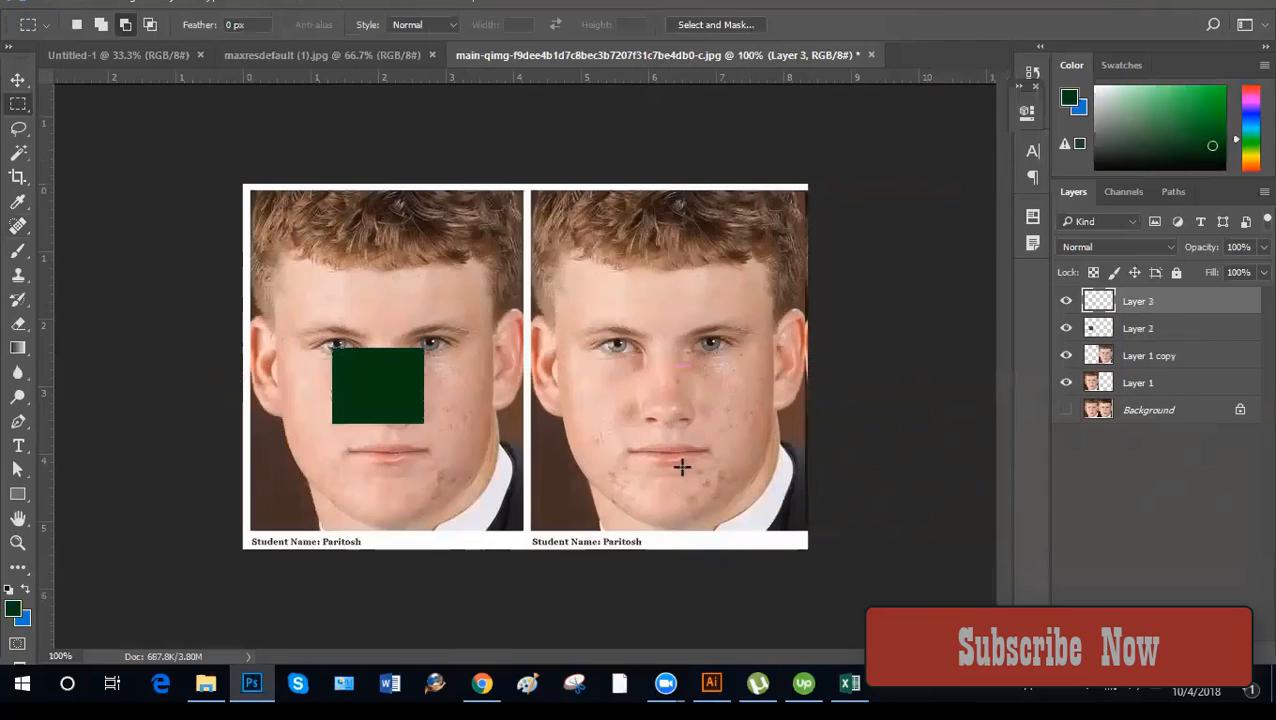
pyautogui.moveTo(455, 338); pyautogui.dragTo(508, 405)
pyautogui.hotkey('ctrl', 'BackSpace')
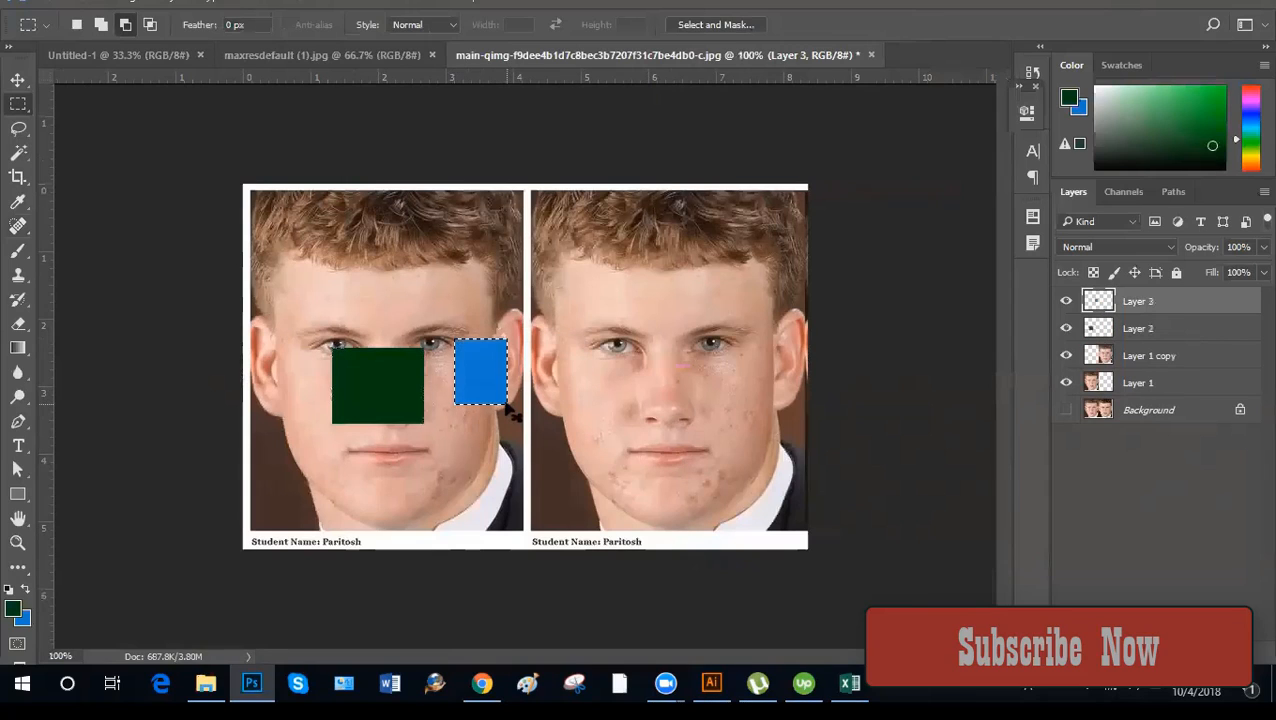
# Demonstrate deselecting and reselecting the marquee around the blue rectangle, ending with it selected.
pyautogui.hotkey('ctrl', 'd')
pyautogui.hotkey('ctrl', 'shift', 'd')
pyautogui.hotkey('ctrl', 'd')
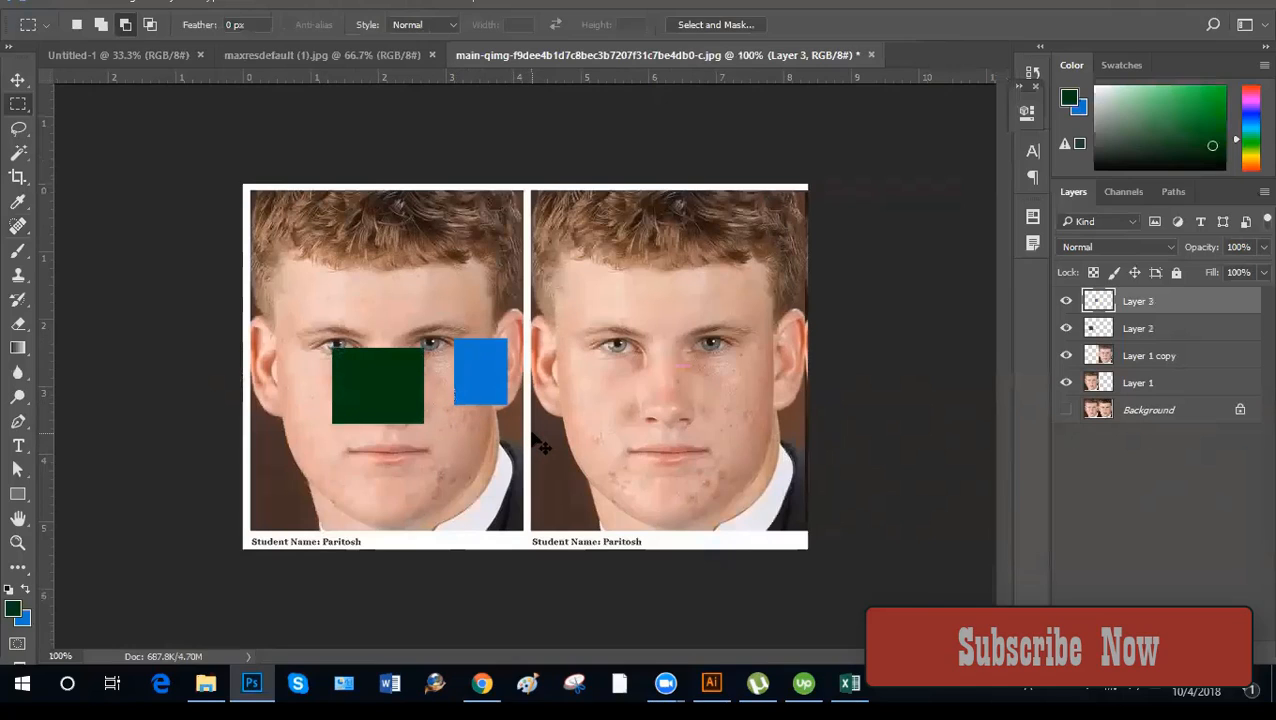
pyautogui.hotkey('ctrl', 'shift', 'd')
pyautogui.hotkey('ctrl', 'd')
pyautogui.hotkey('ctrl', 'shift', 'd')
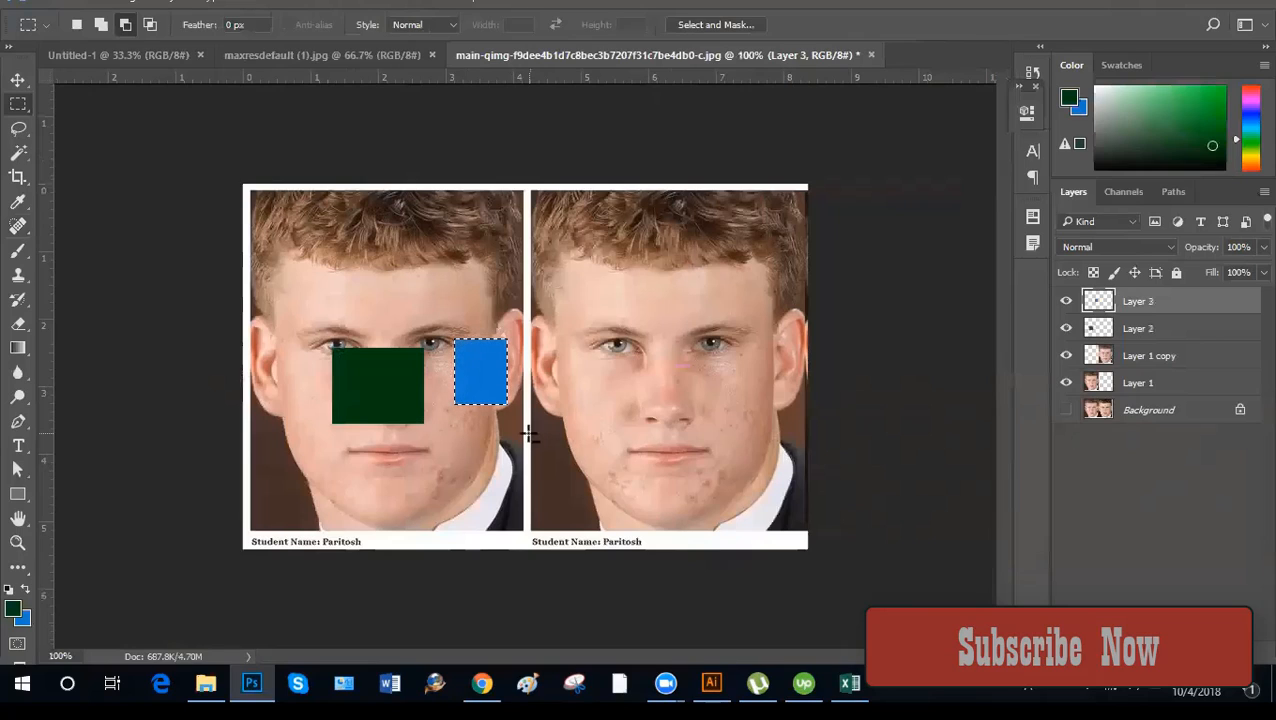
# Delete the blue fill and step backward through the edits until only the empty Layer 2 remains above the portraits.
pyautogui.press('Delete')
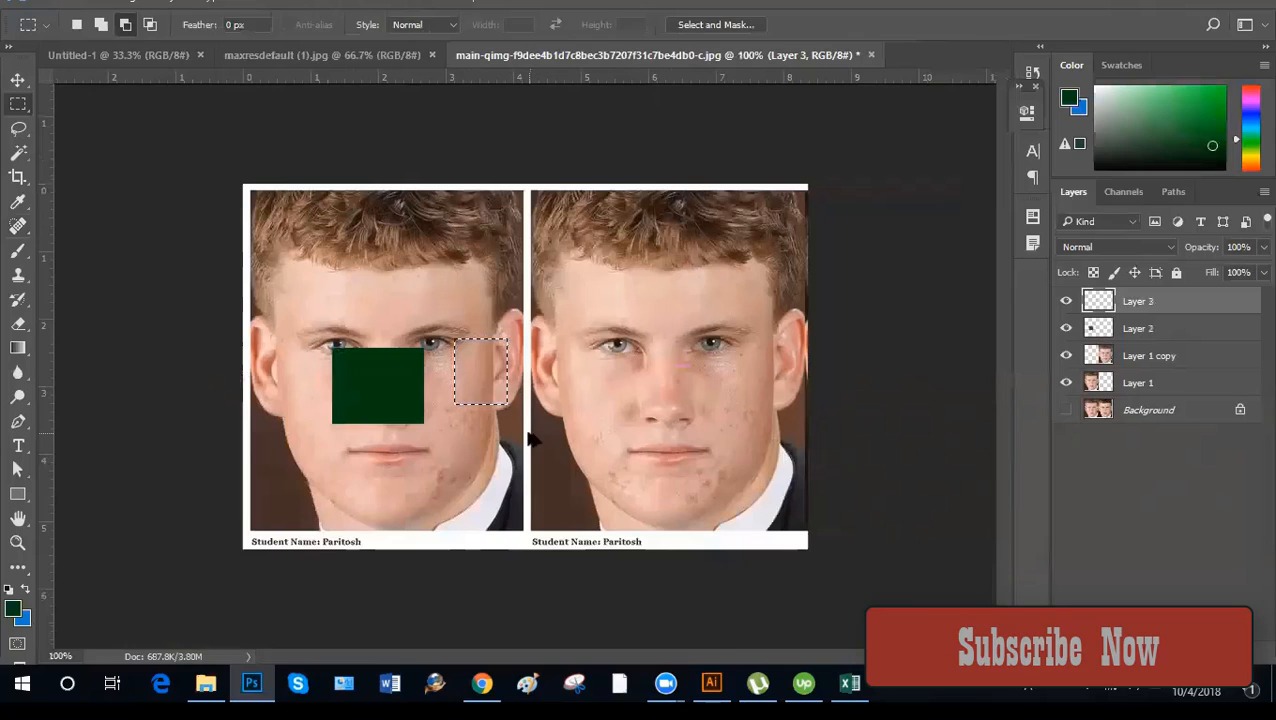
pyautogui.hotkey('ctrl', 'alt', 'z')
pyautogui.hotkey('ctrl', 'alt', 'z')
pyautogui.hotkey('ctrl', 'alt', 'z')
pyautogui.hotkey('ctrl', 'alt', 'z')
pyautogui.hotkey('ctrl', 'alt', 'z')
pyautogui.hotkey('ctrl', 'alt', 'z')
pyautogui.hotkey('ctrl', 'alt', 'z')
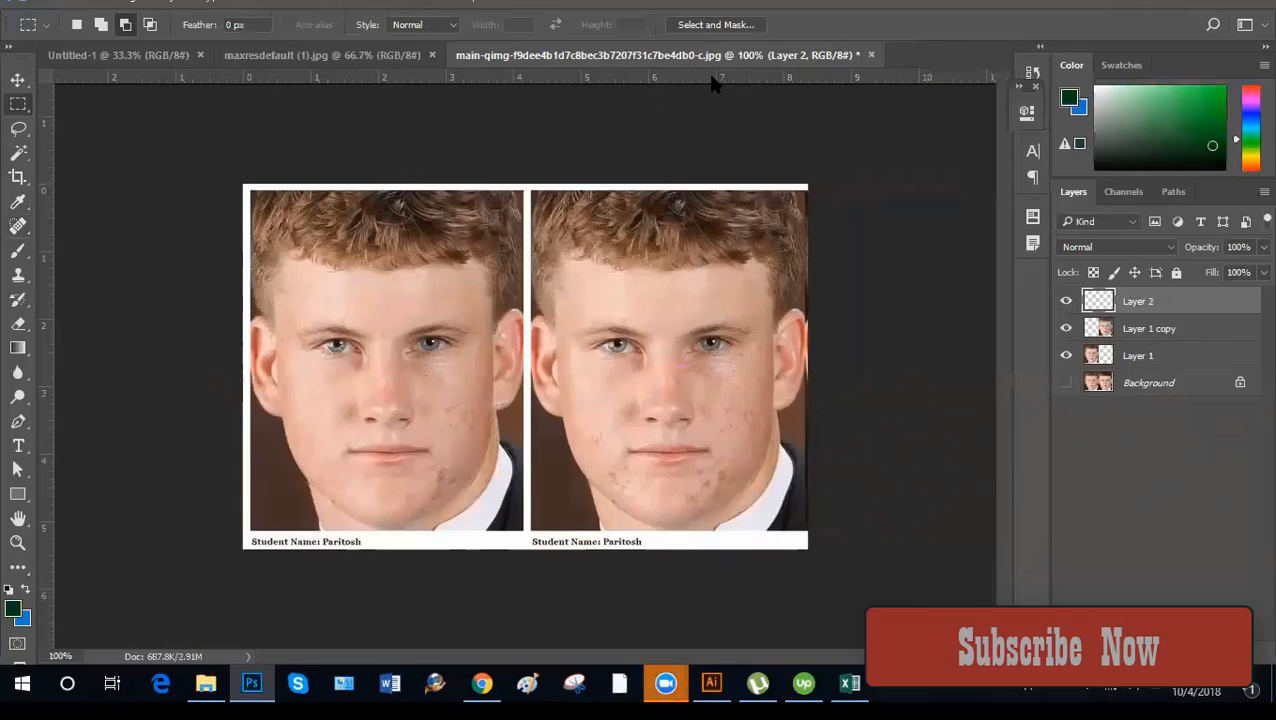
# Deselect all layers and activate the Move Tool.
pyautogui.click(1100, 450)
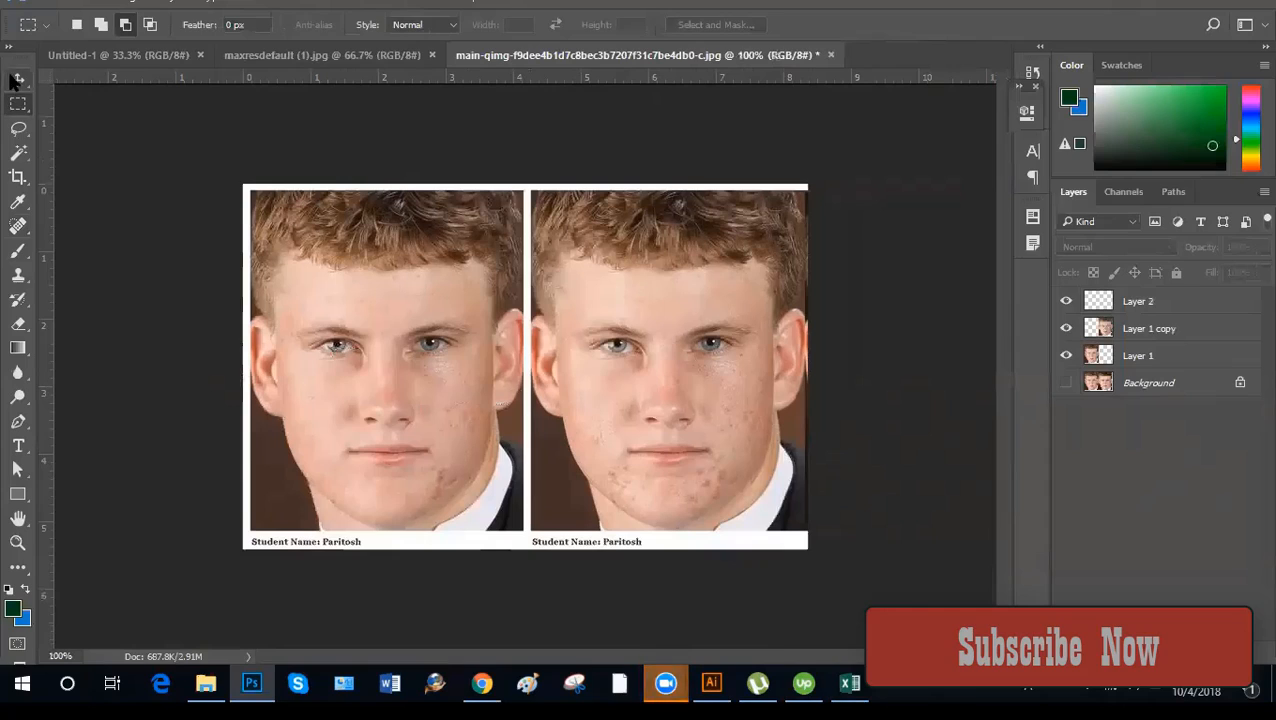
pyautogui.click(18, 80)
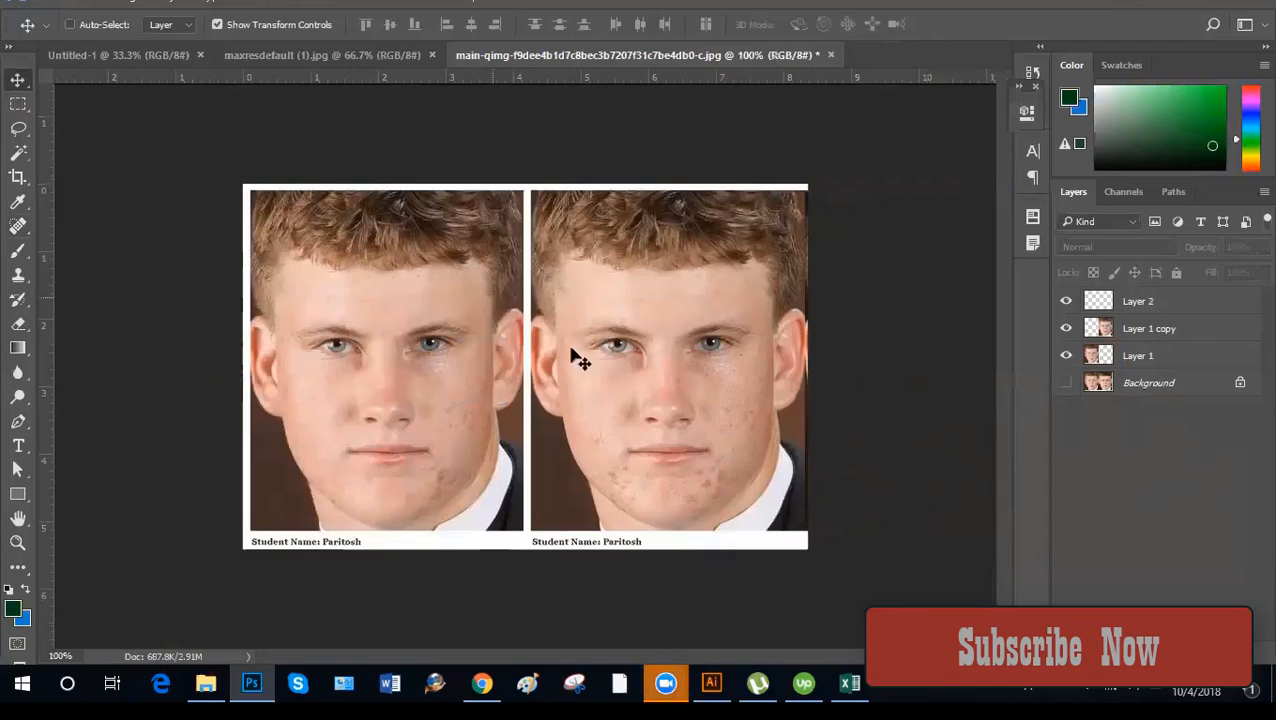
pyautogui.hotkey('ctrl', '+')
pyautogui.hotkey('ctrl', '-')
# Show the document's History and review it back to the earliest states.
pyautogui.click(1031, 73)
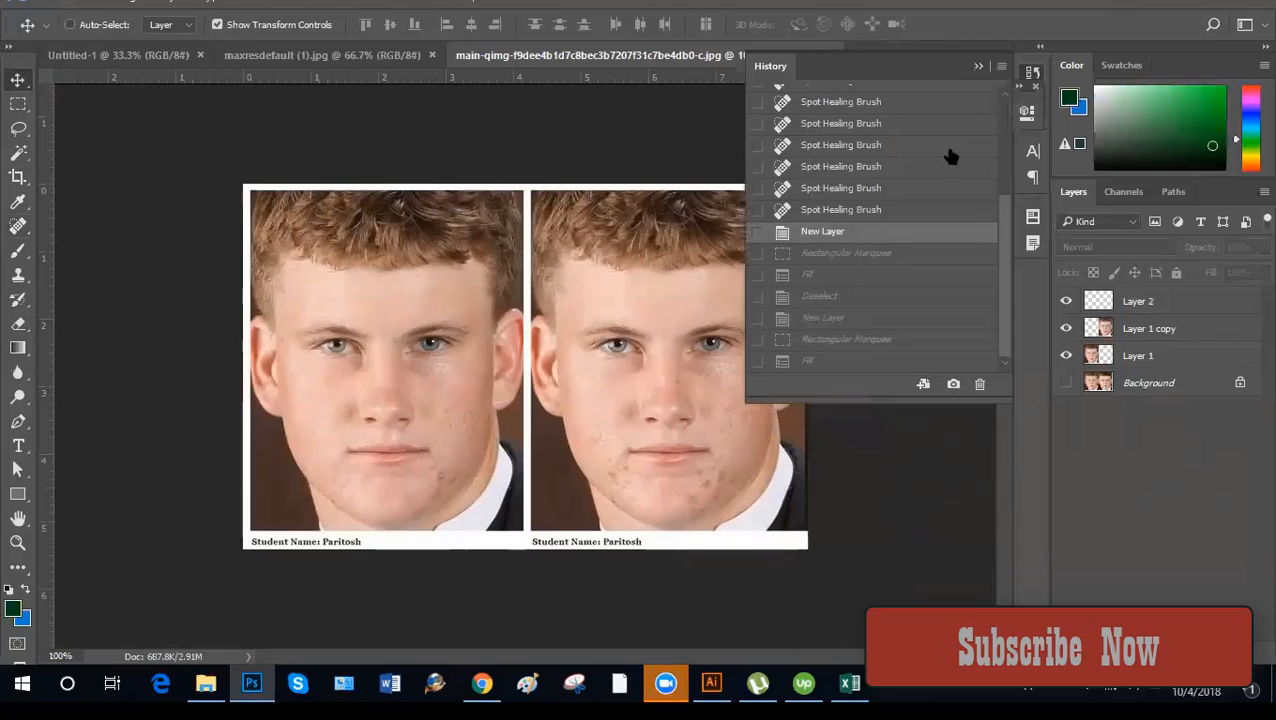
pyautogui.hotkey('alt', 'w')
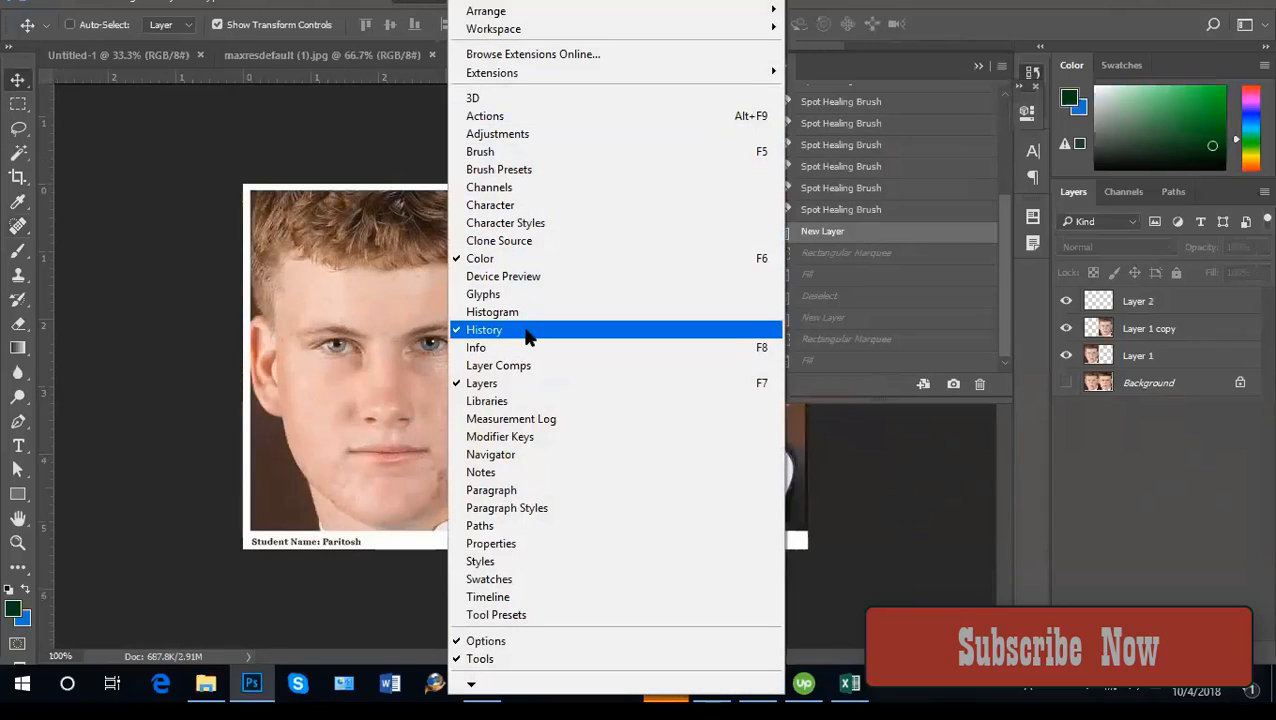
pyautogui.click(1001, 297)
pyautogui.moveTo(1001, 297); pyautogui.dragTo(1003, 175)
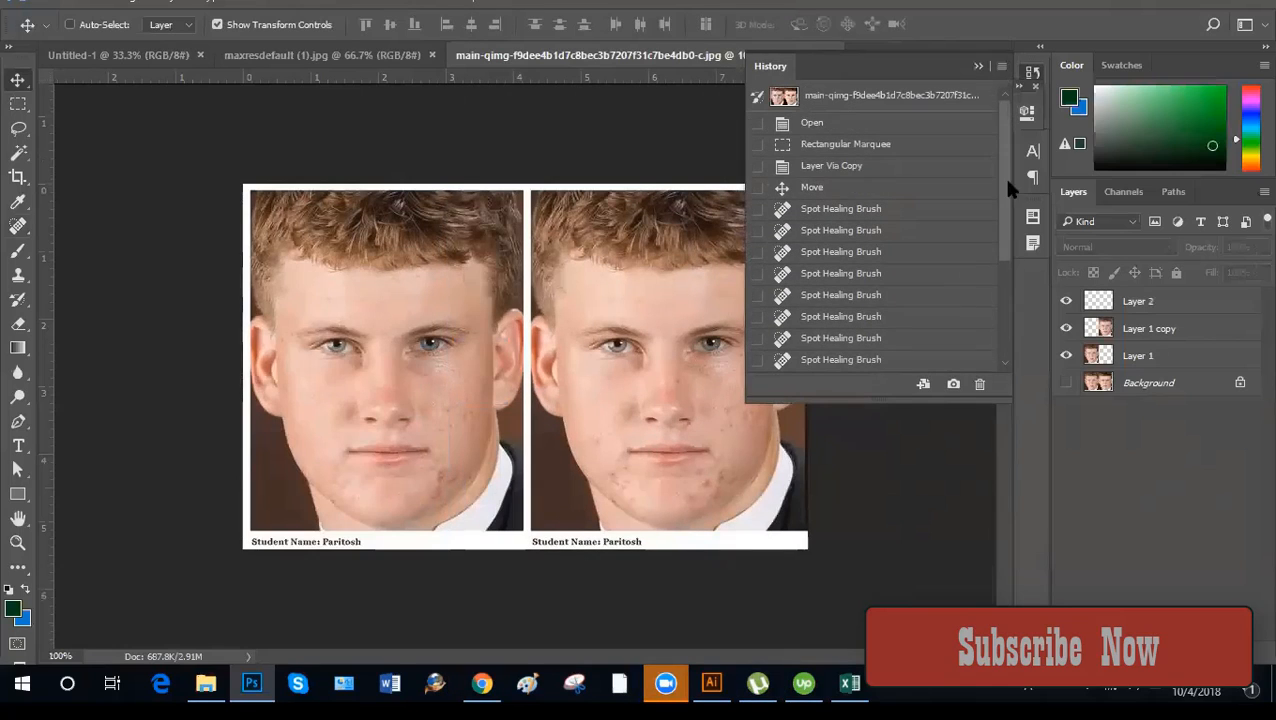
# Revert the document to its Open history state and restore it to the last Fill state.
pyautogui.click(838, 123)
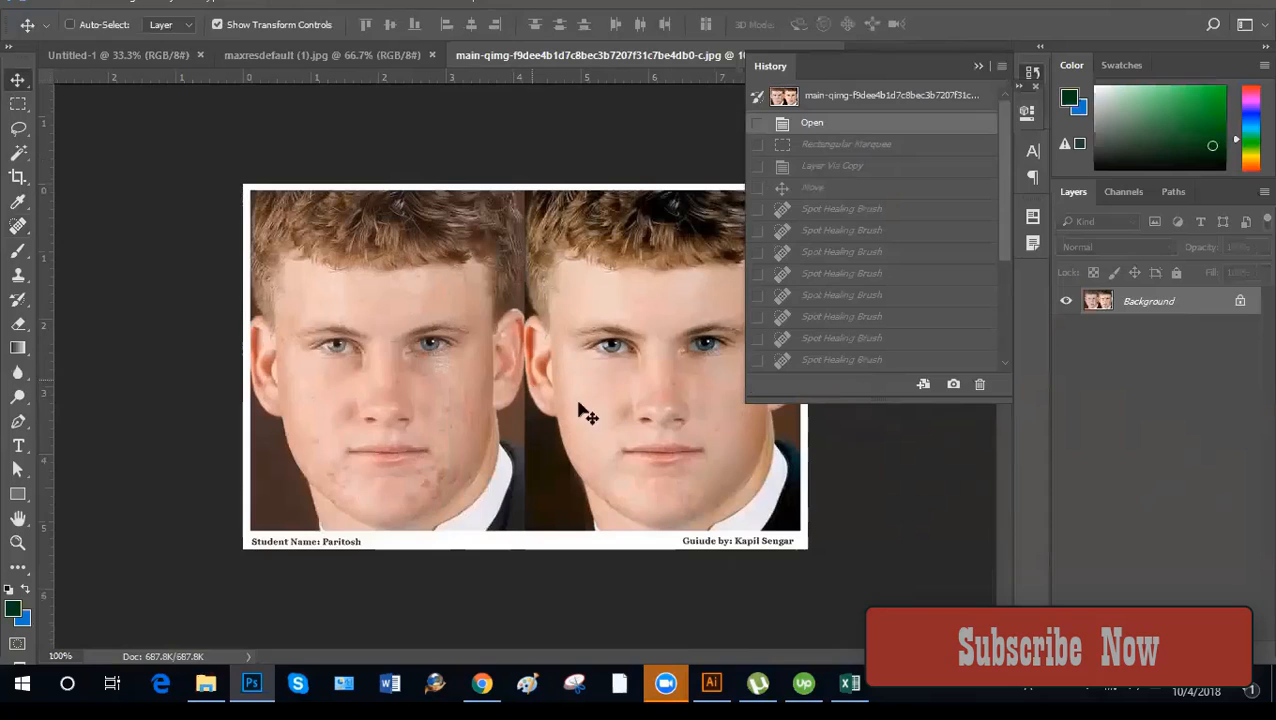
pyautogui.moveTo(1003, 176); pyautogui.dragTo(995, 283)
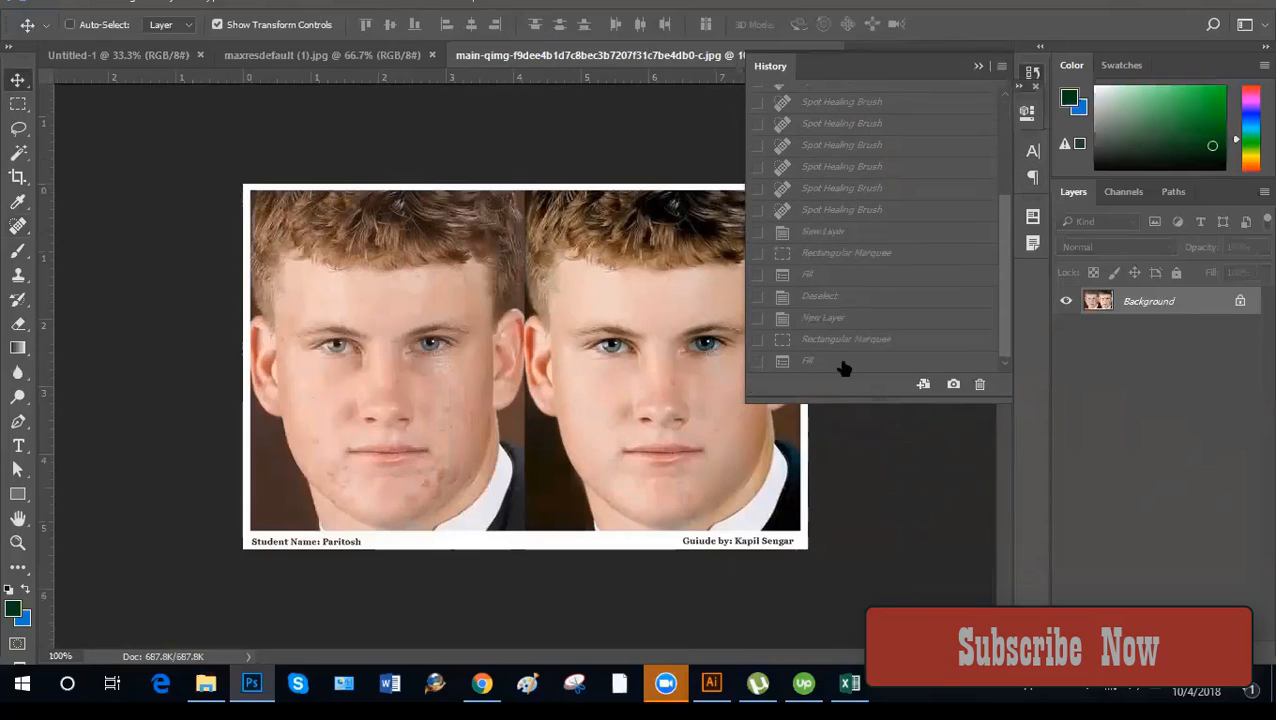
pyautogui.click(817, 363)
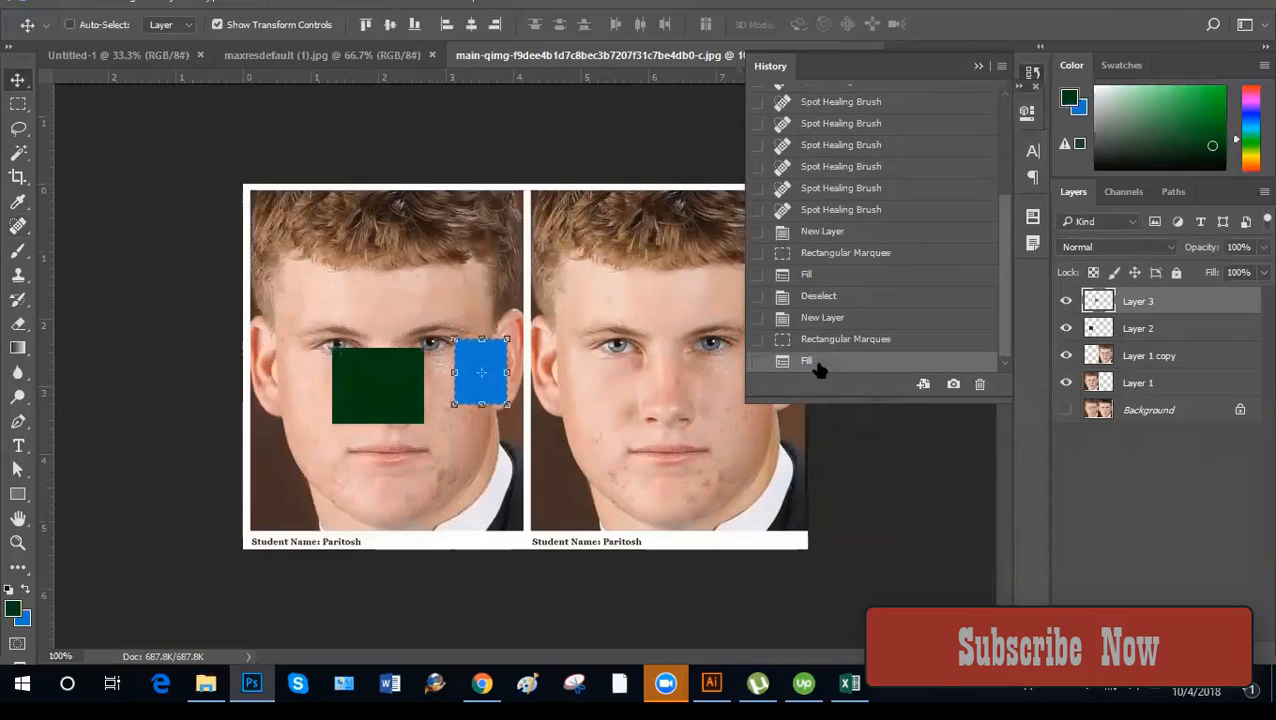
# Roll the document's history back through the fill and layer states to the last Spot Healing Brush state and close the History panel.
pyautogui.click(830, 297)
pyautogui.click(855, 254)
pyautogui.click(858, 231)
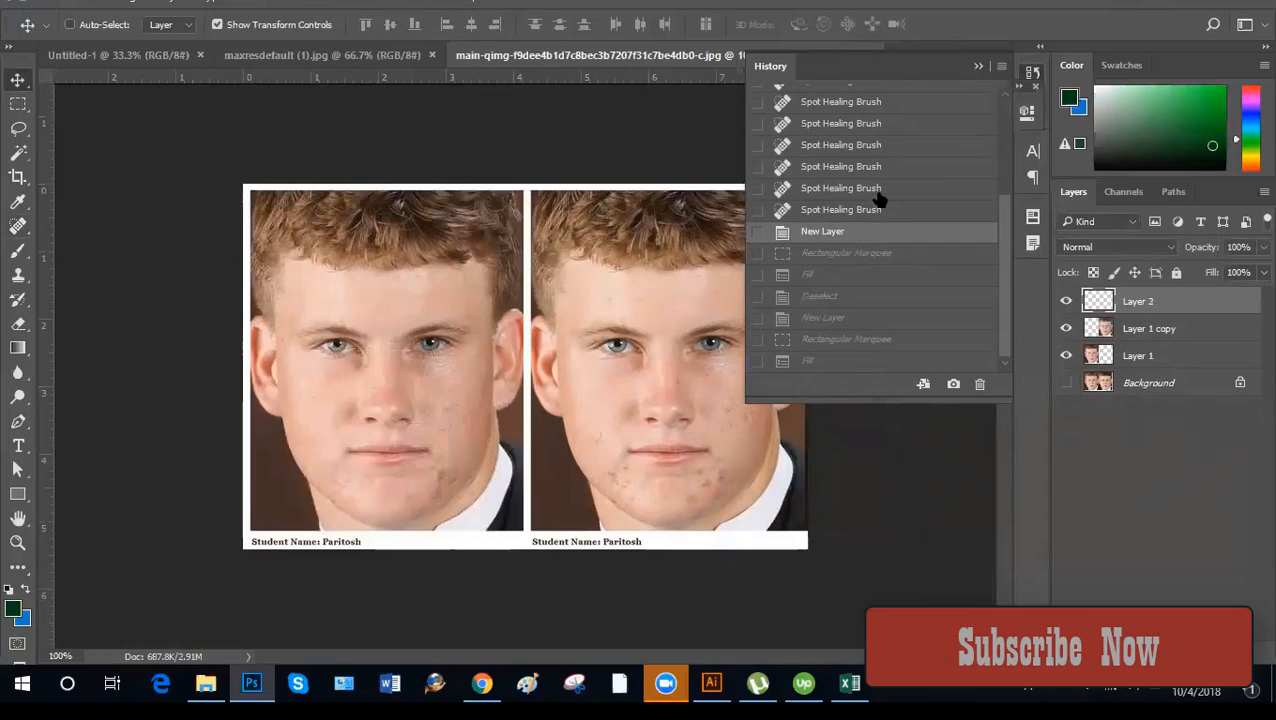
pyautogui.click(889, 211)
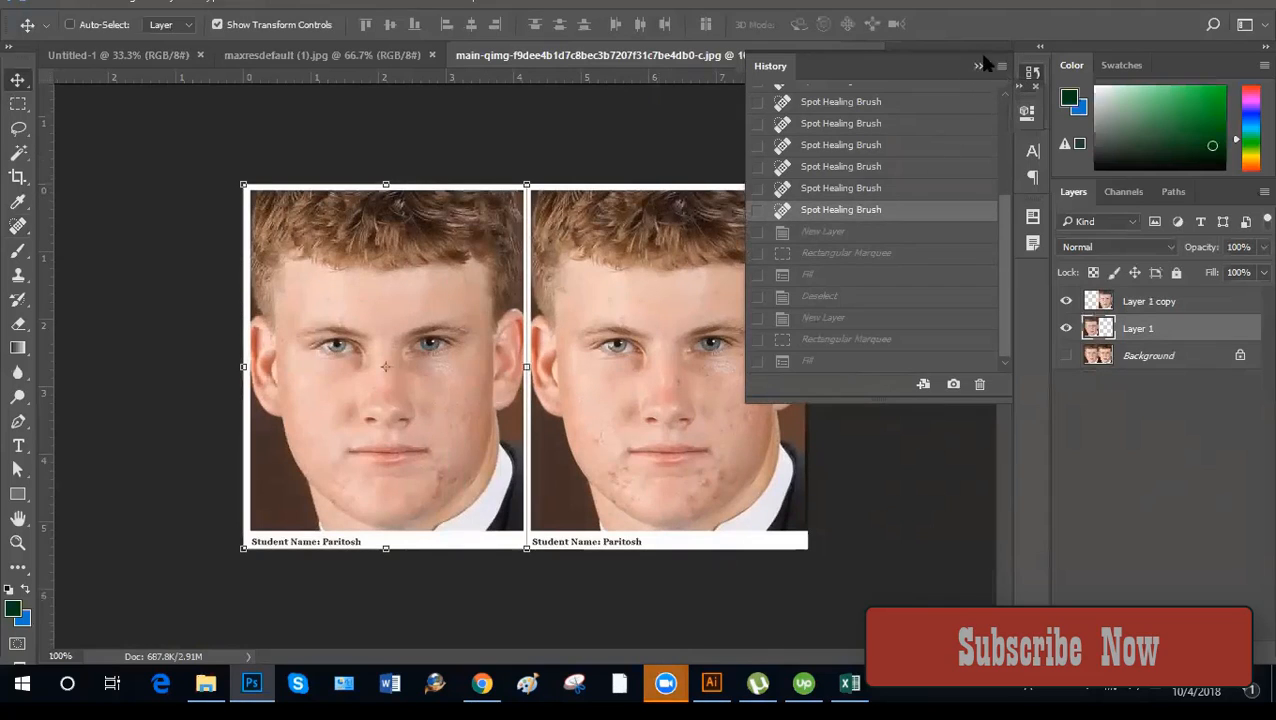
pyautogui.click(1030, 73)
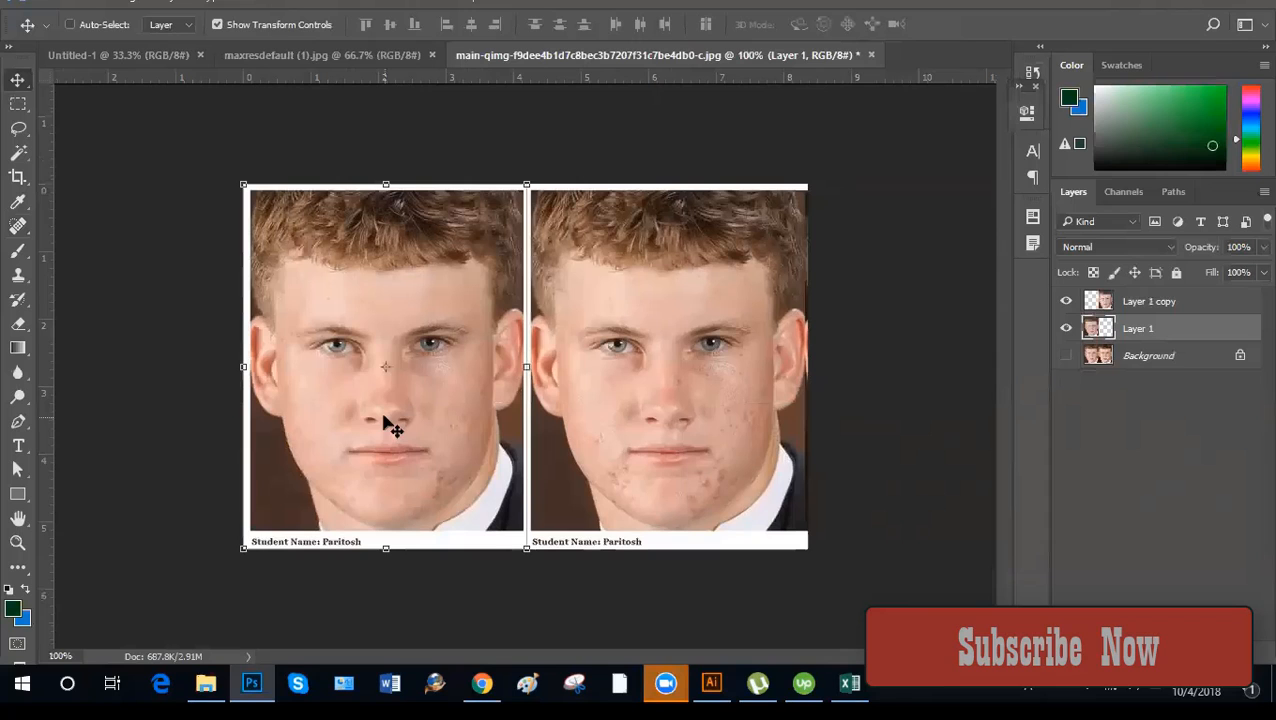
pyautogui.scroll(3, 422, 512)
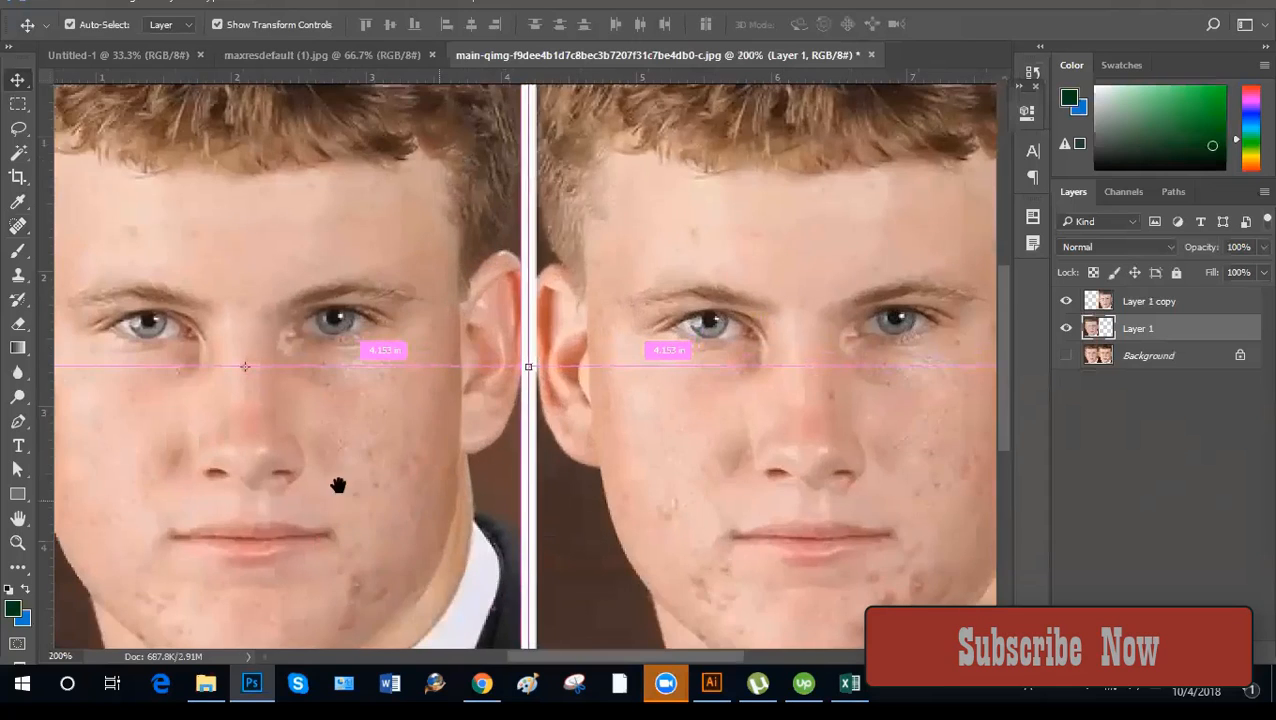
pyautogui.scroll(-4, 395, 455)
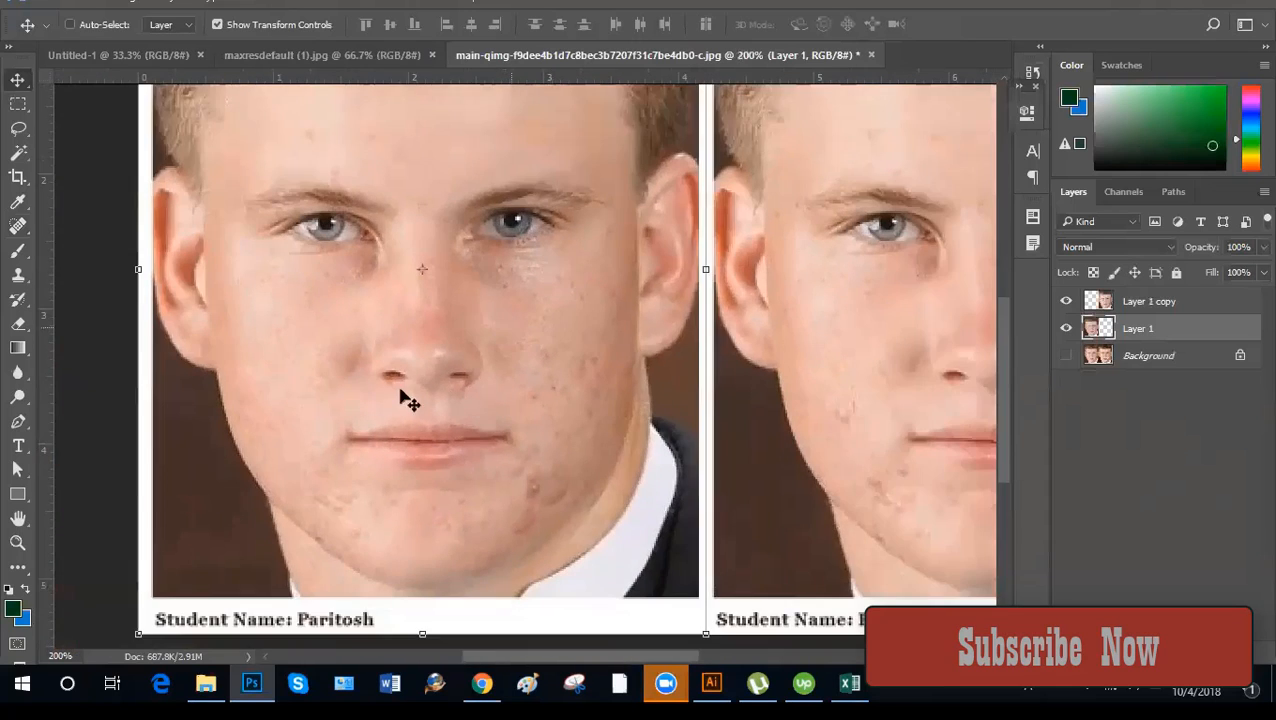
pyautogui.scroll(2, 405, 430)
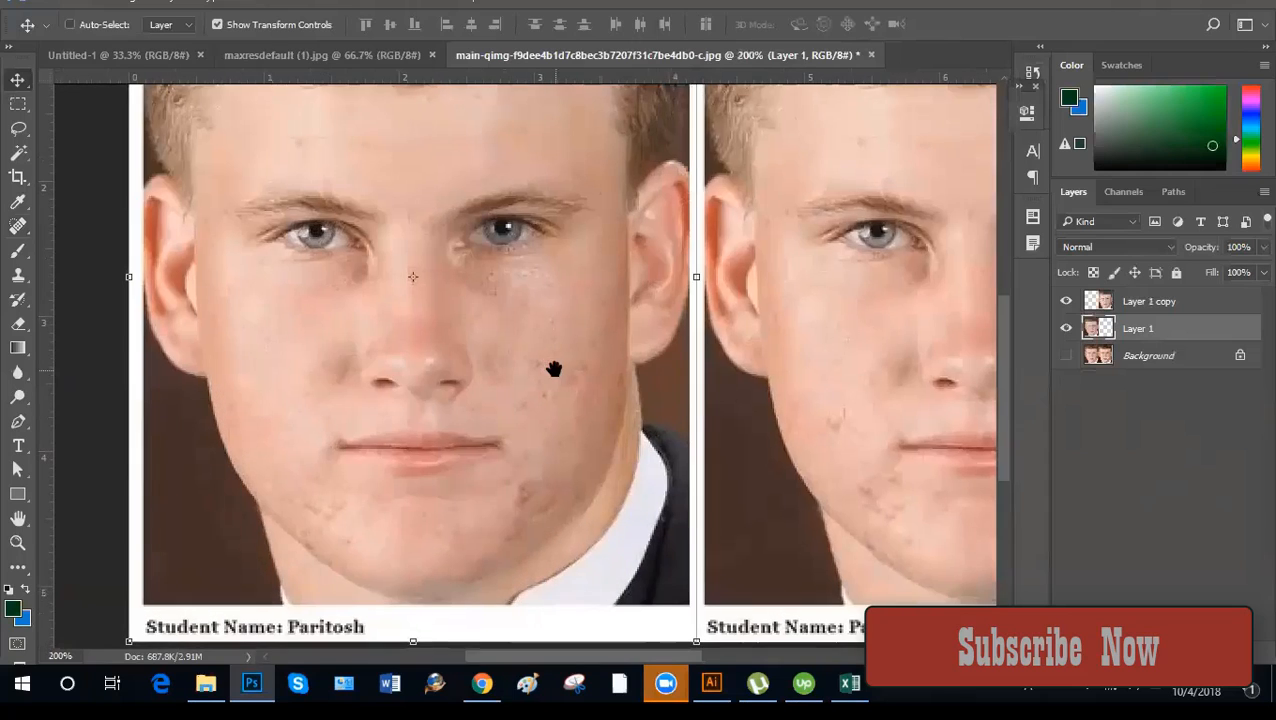
pyautogui.scroll(-2, 555, 372)
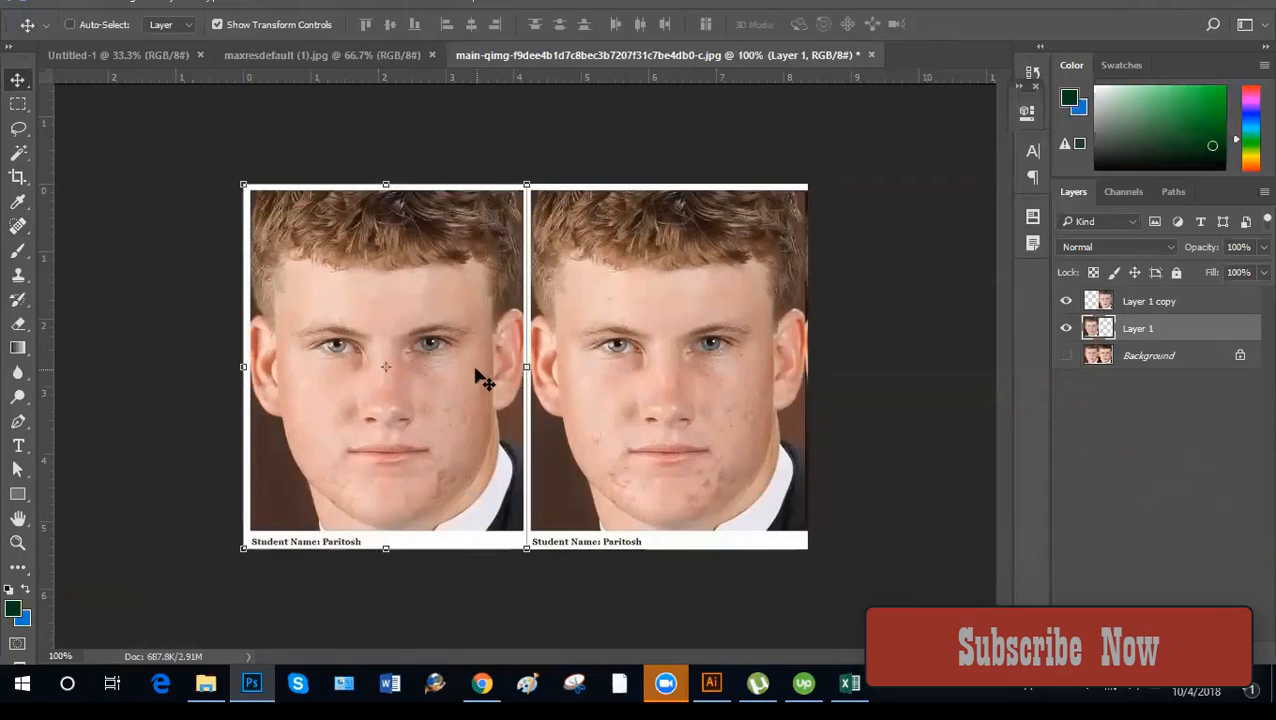
pyautogui.moveTo(666, 680)
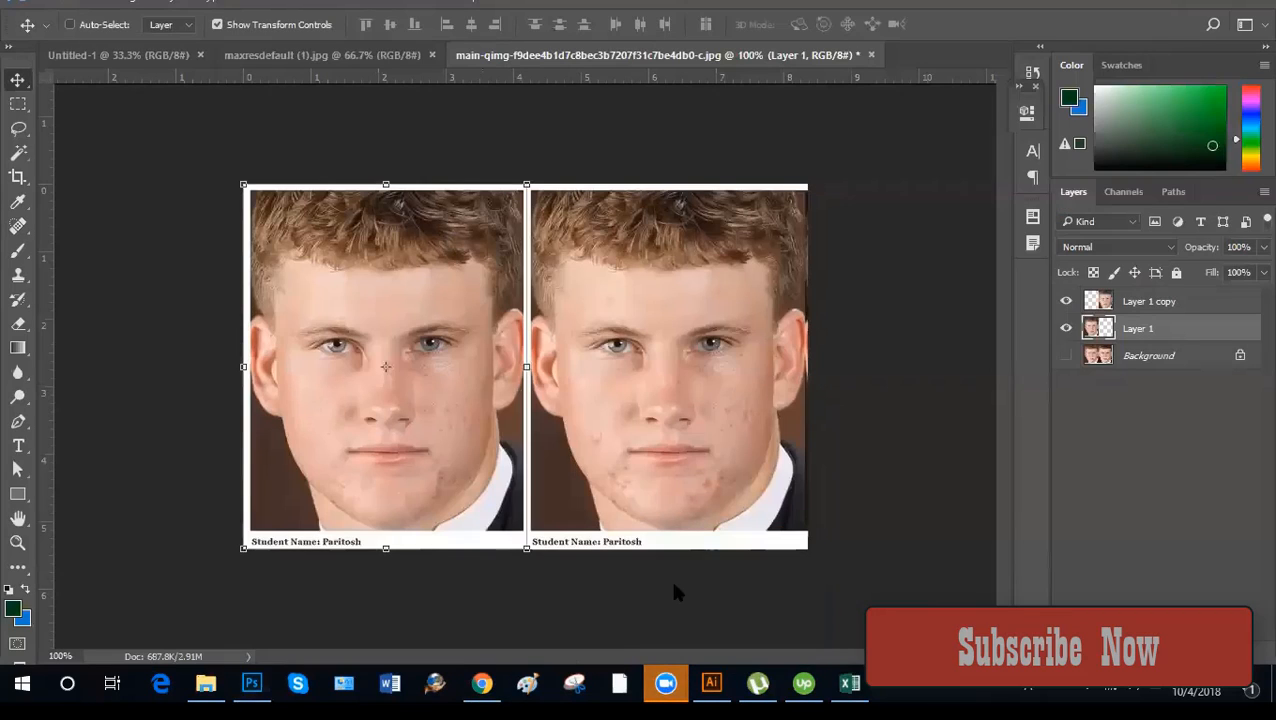
pyautogui.click(565, 596)
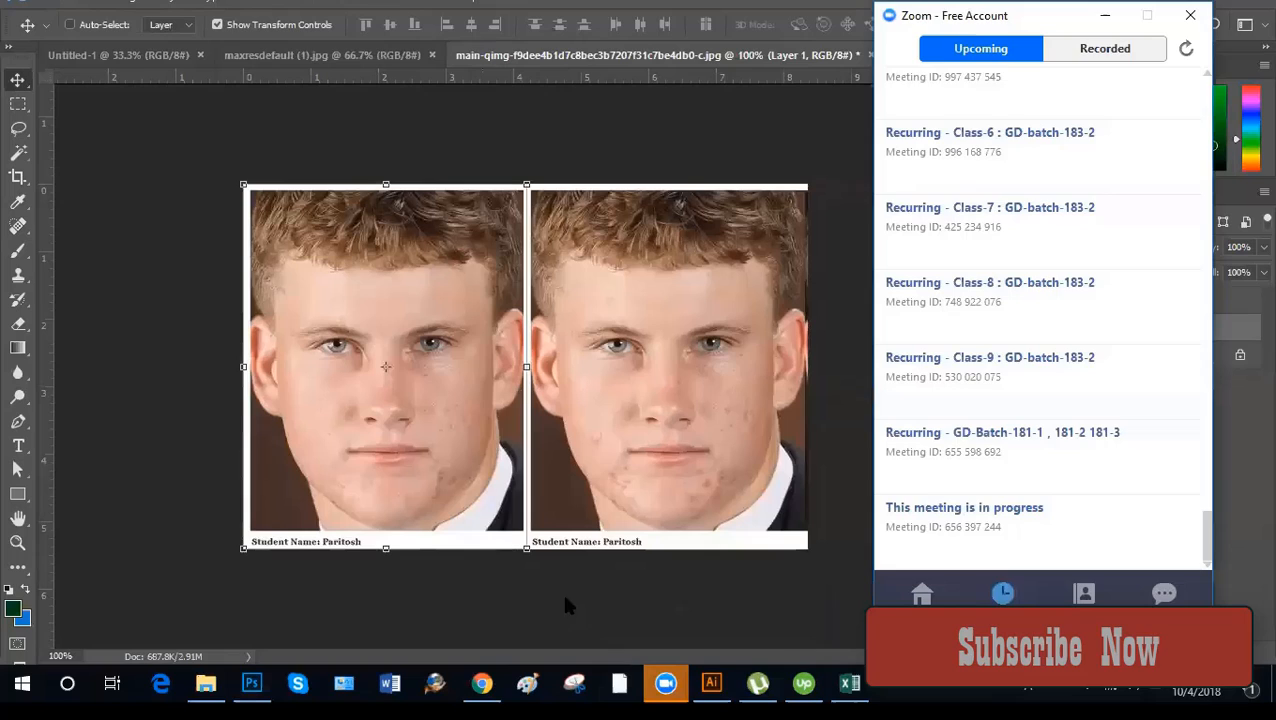
pyautogui.click(1105, 16)
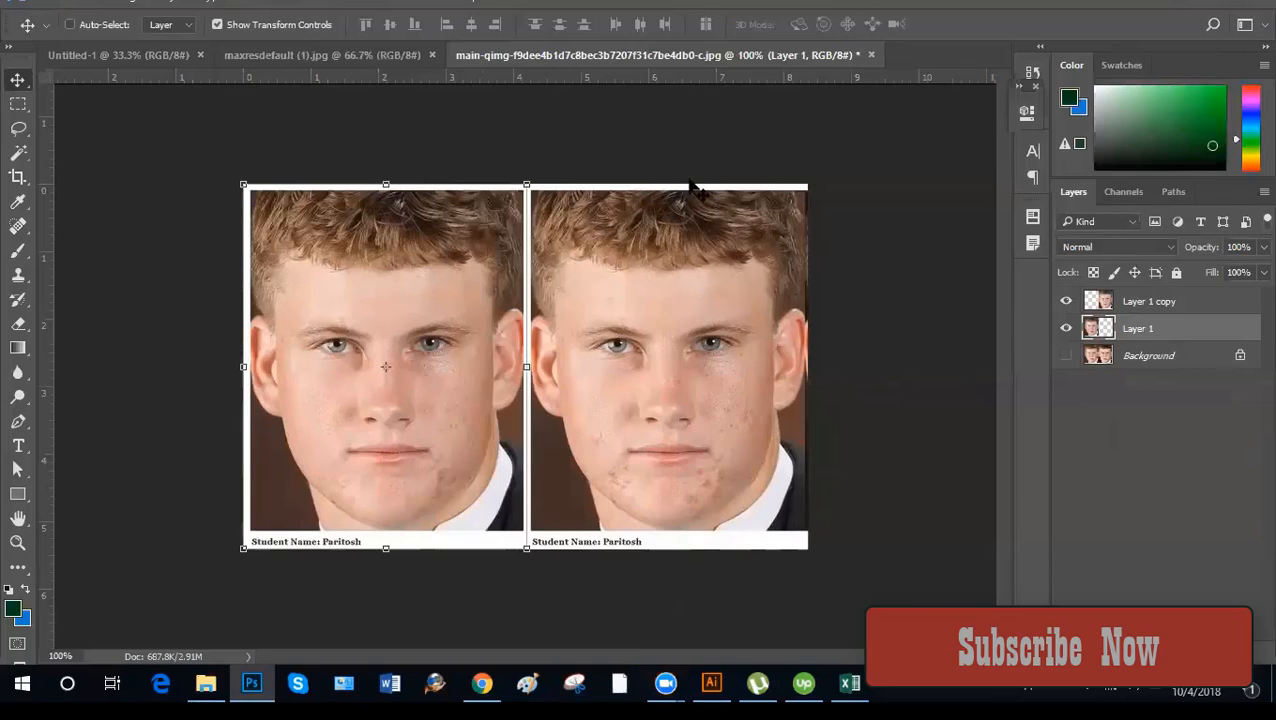
# Open the History Log preferences and switch to the Performance preferences.
pyautogui.click(57, 5)
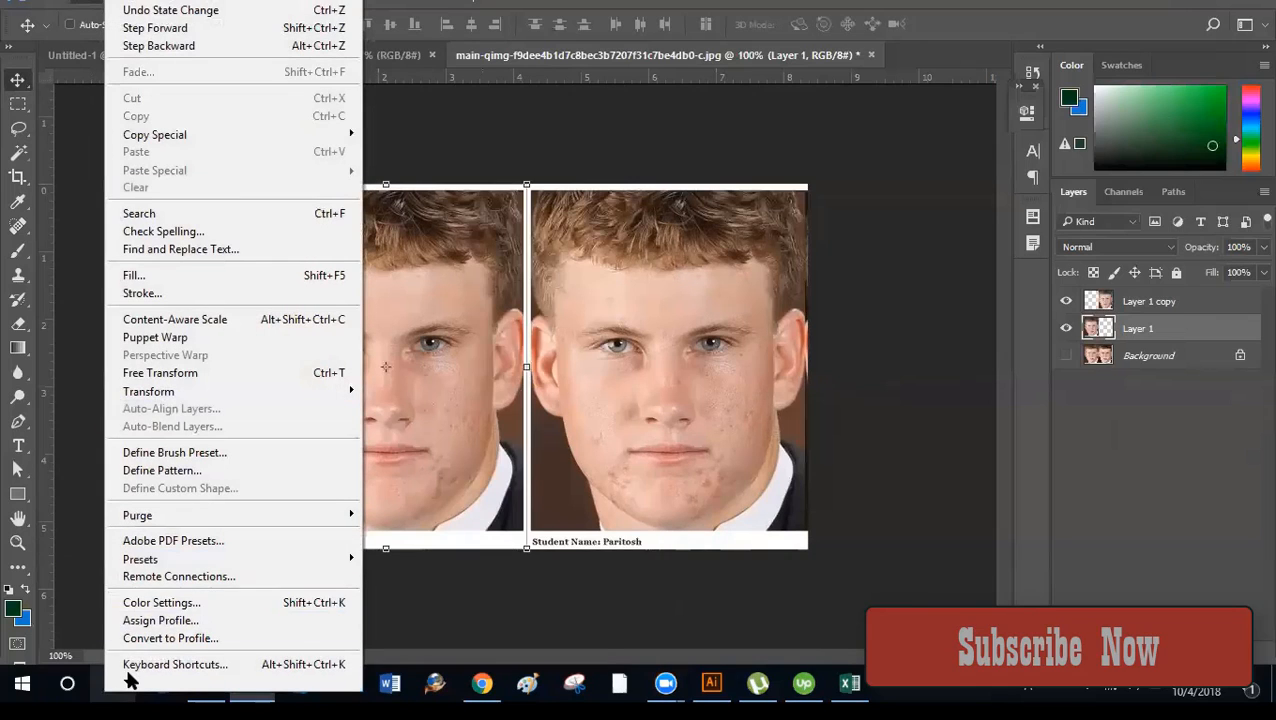
pyautogui.moveTo(127, 677)
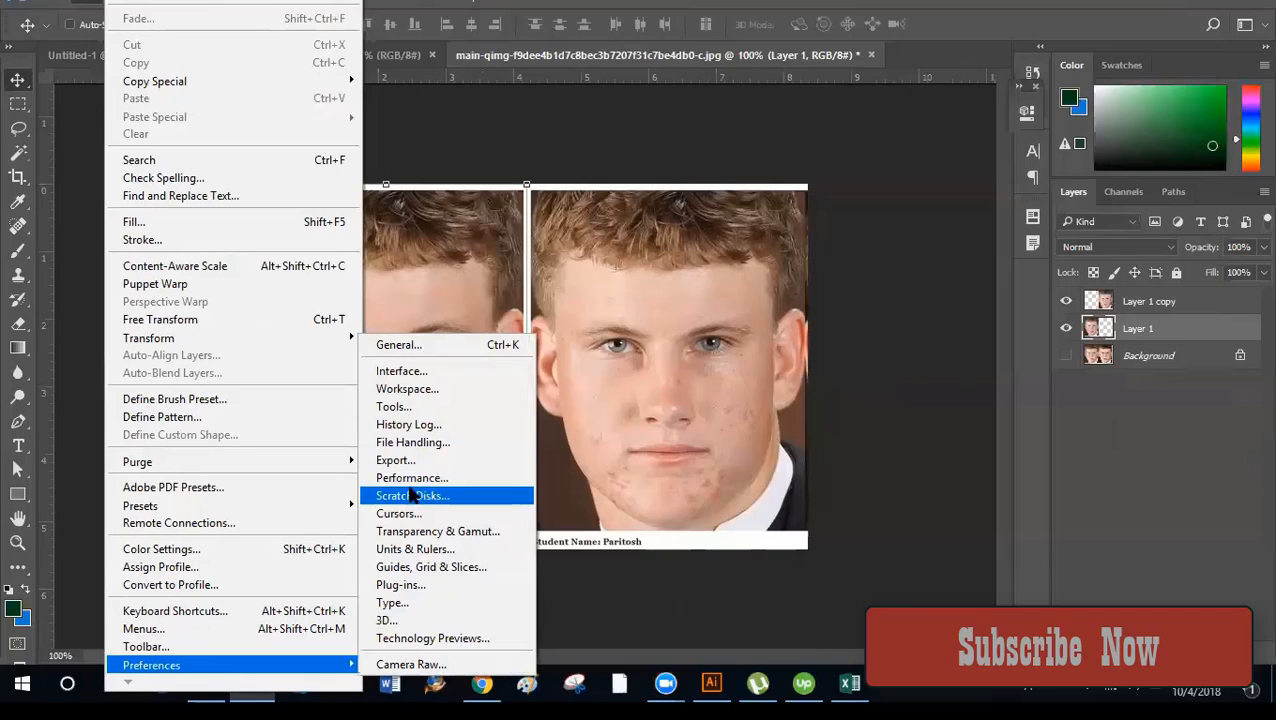
pyautogui.click(429, 426)
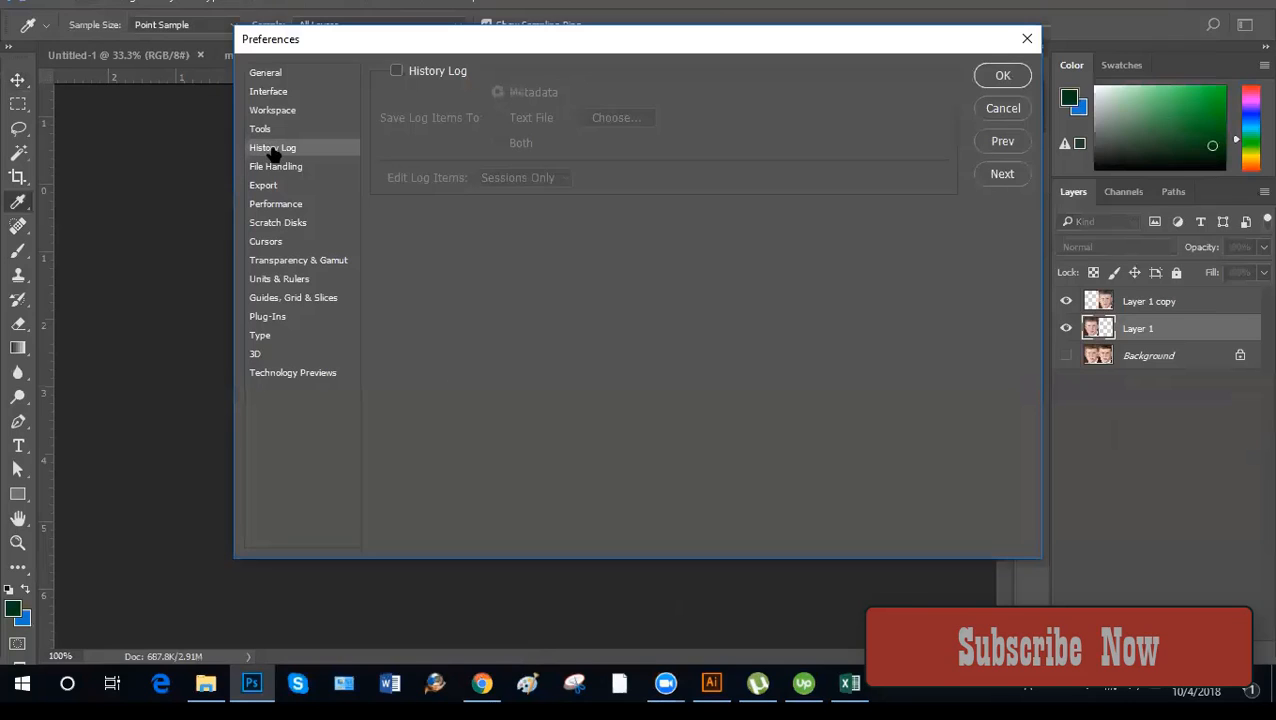
pyautogui.click(267, 205)
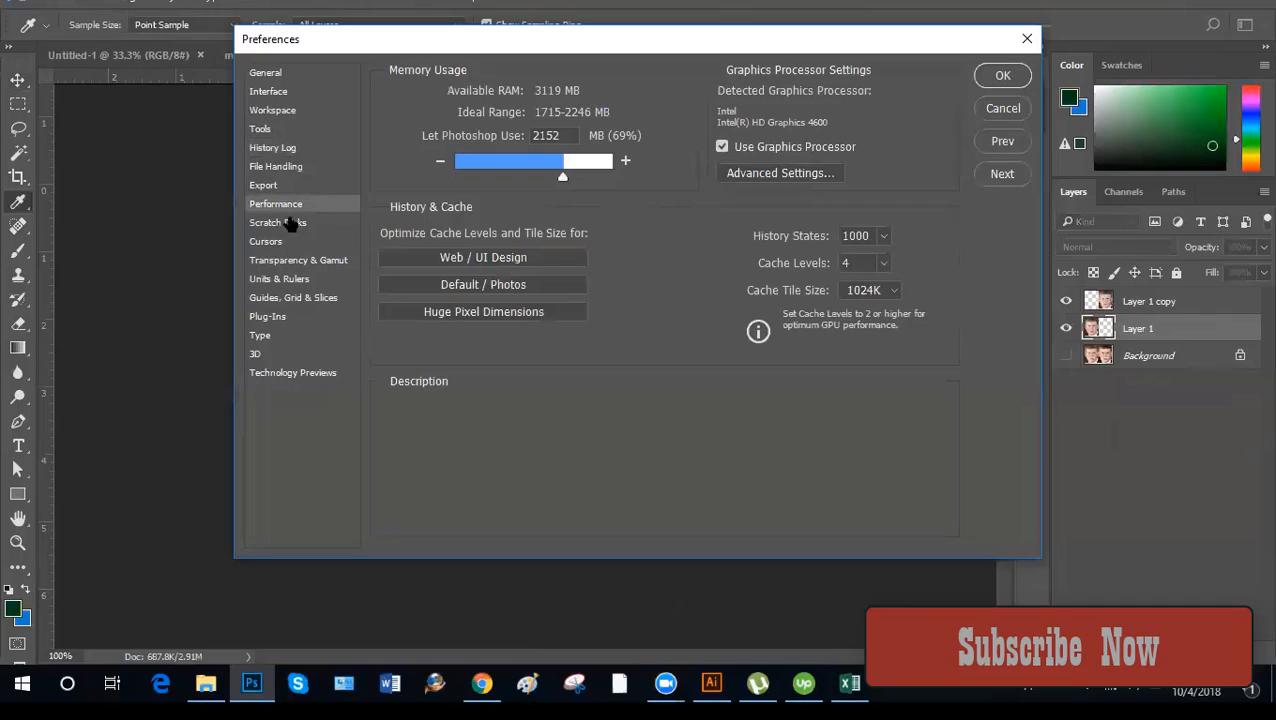
# Try 15 History States, set the value back to 1000 and accept the preferences.
pyautogui.click(884, 237)
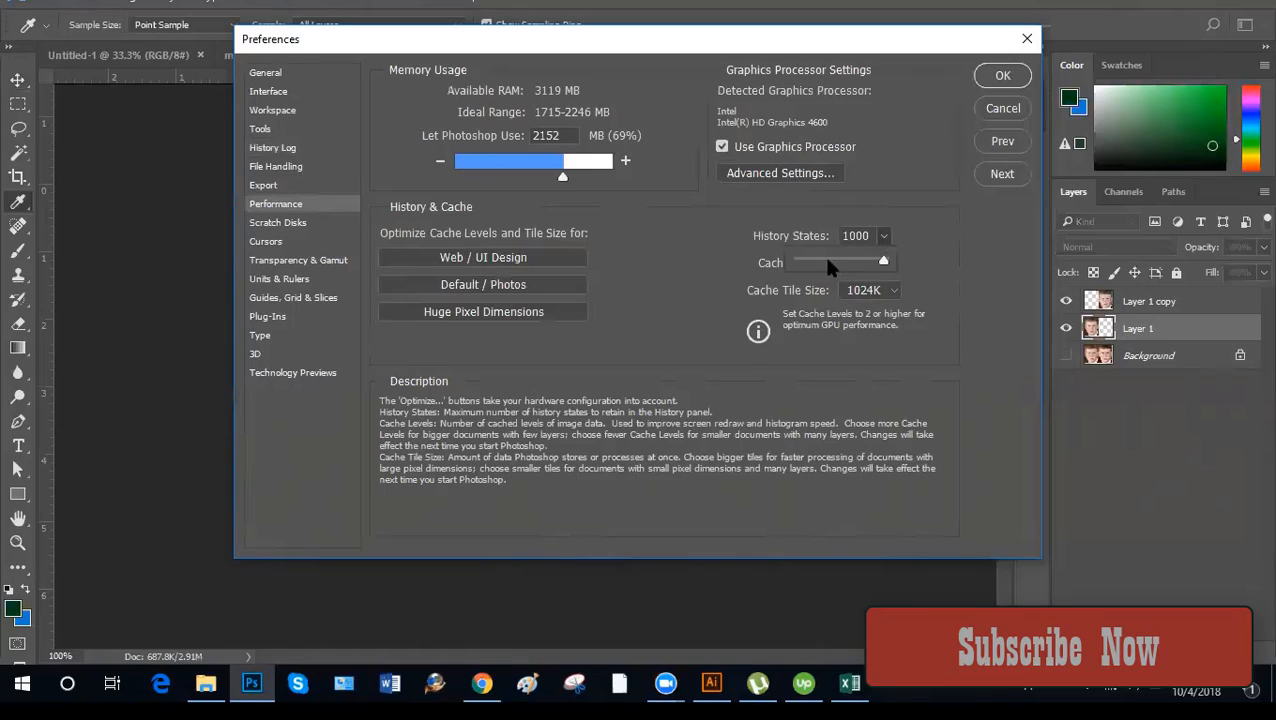
pyautogui.click(809, 258)
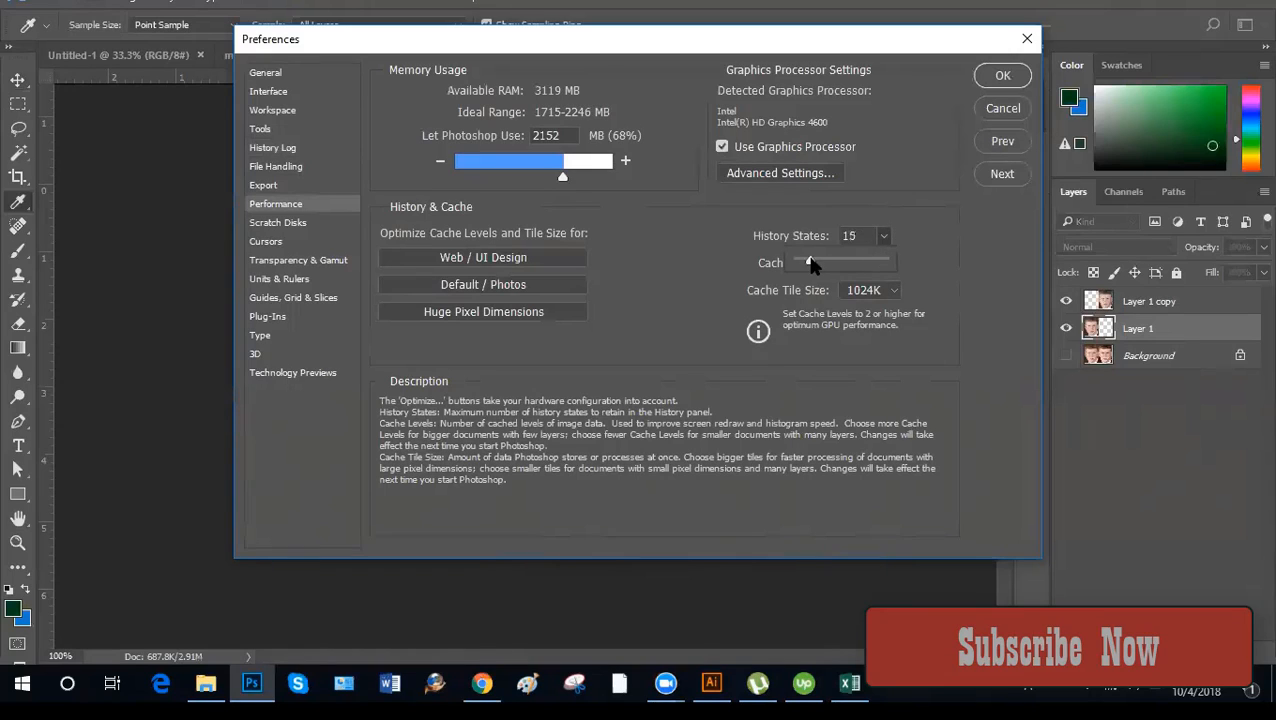
pyautogui.click(914, 258)
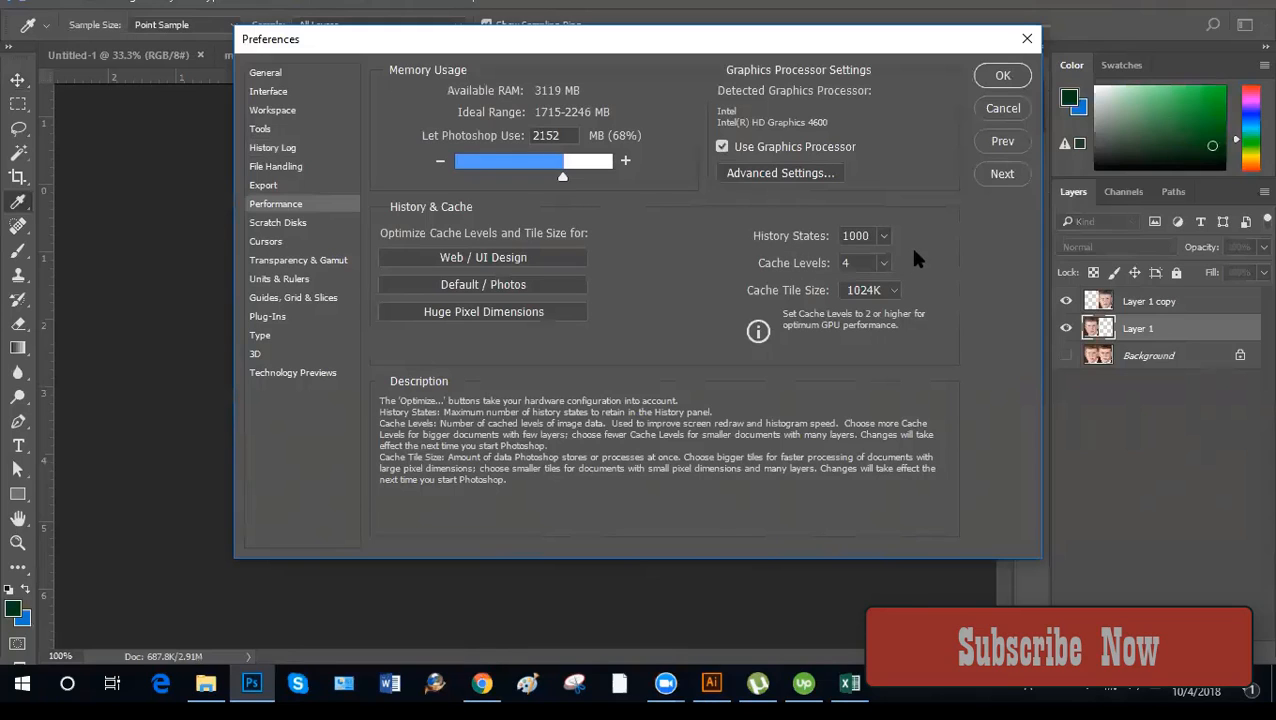
pyautogui.click(1000, 77)
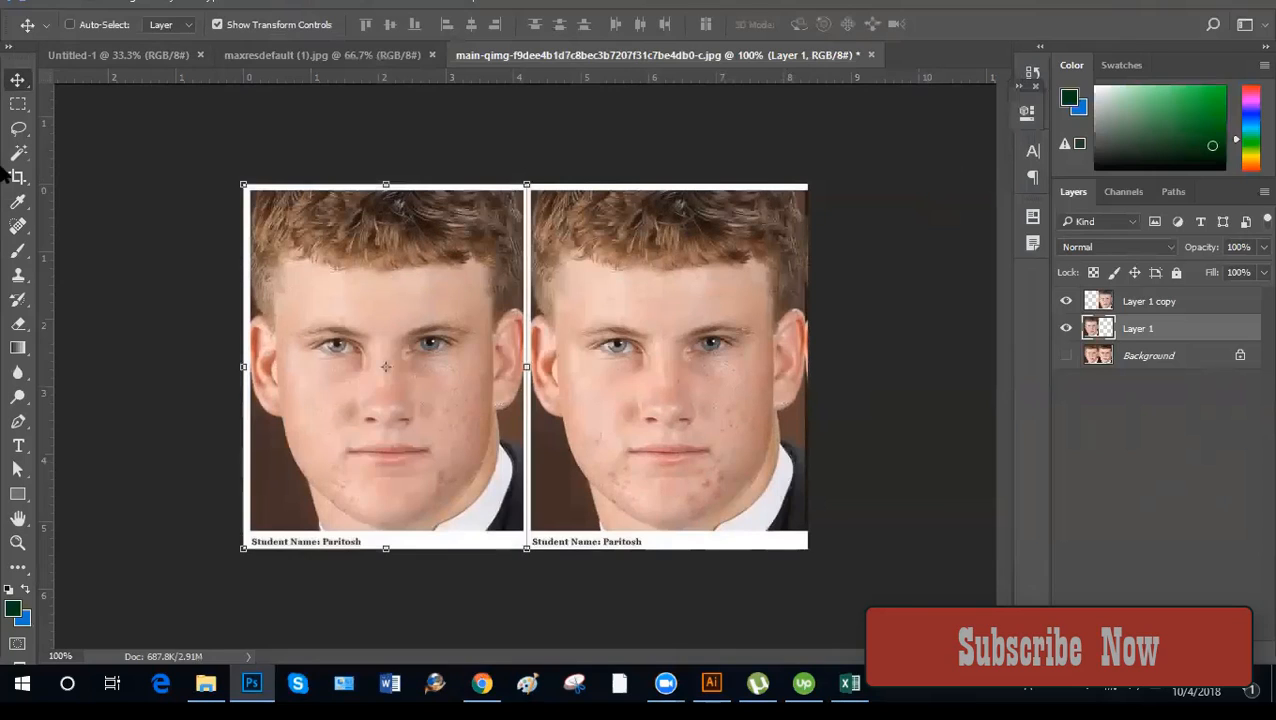
pyautogui.click(18, 102)
pyautogui.click(18, 80)
pyautogui.hotkey('ctrl', '+')
pyautogui.click(16, 106)
pyautogui.hotkey('ctrl', '-')
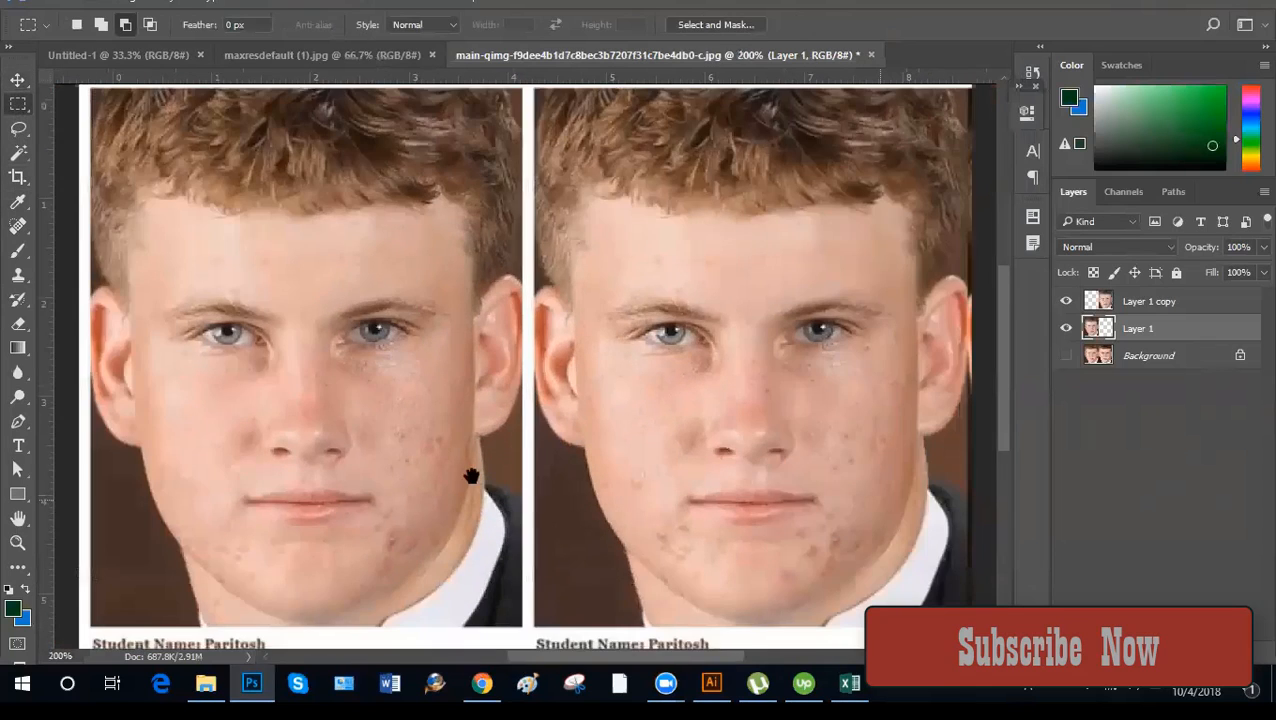
# Enlarge the Spot Healing Brush to size 7 and heal the small dark spots beneath the eye on the left portrait of Layer 1.
pyautogui.hotkey('ctrl', '+')
pyautogui.moveTo(349, 464); pyautogui.dragTo(571, 435)
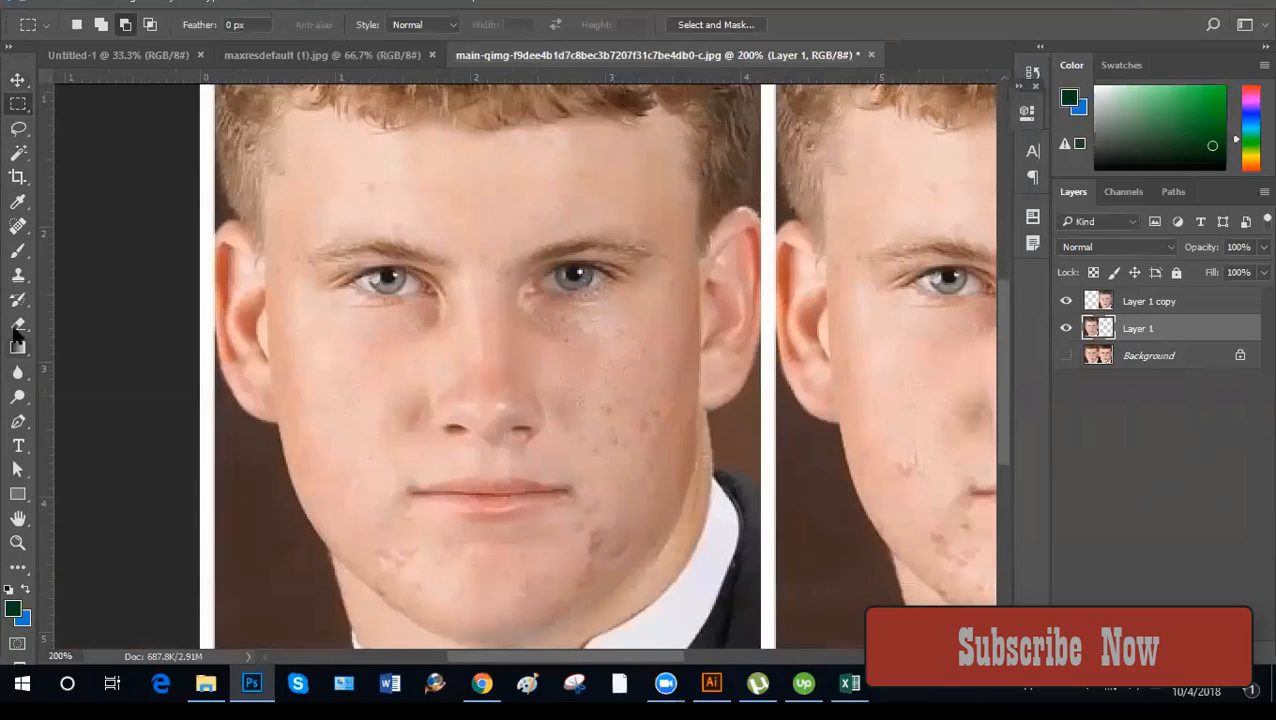
pyautogui.click(17, 226)
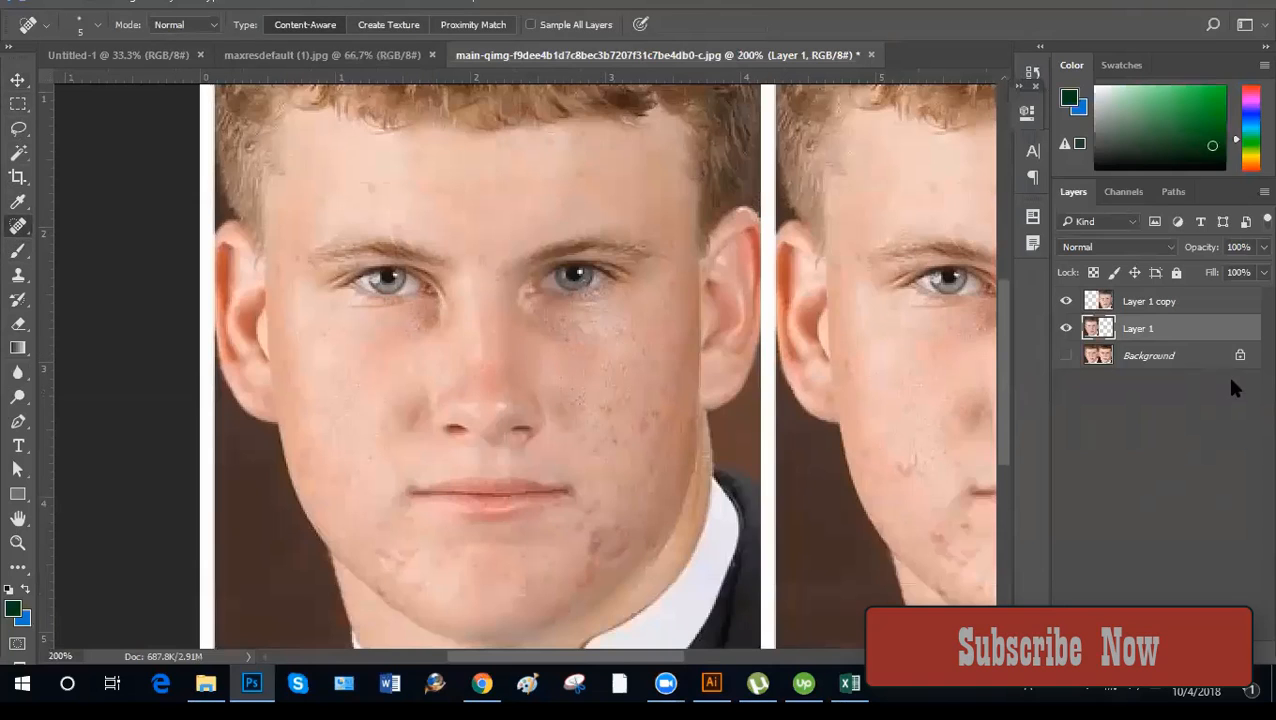
pyautogui.hotkey('ctrl', '+')
pyautogui.moveTo(549, 412); pyautogui.dragTo(568, 320)
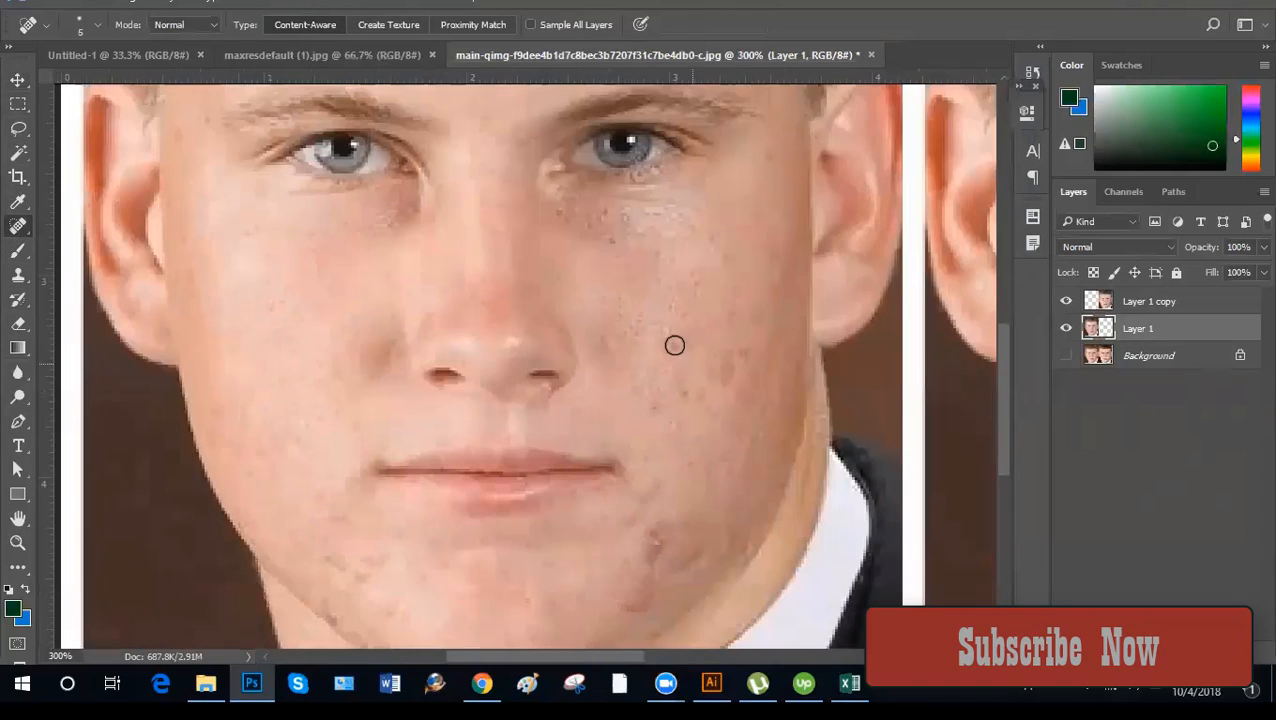
pyautogui.press(']')
pyautogui.press(']')
pyautogui.click(613, 240)
pyautogui.click(619, 19)
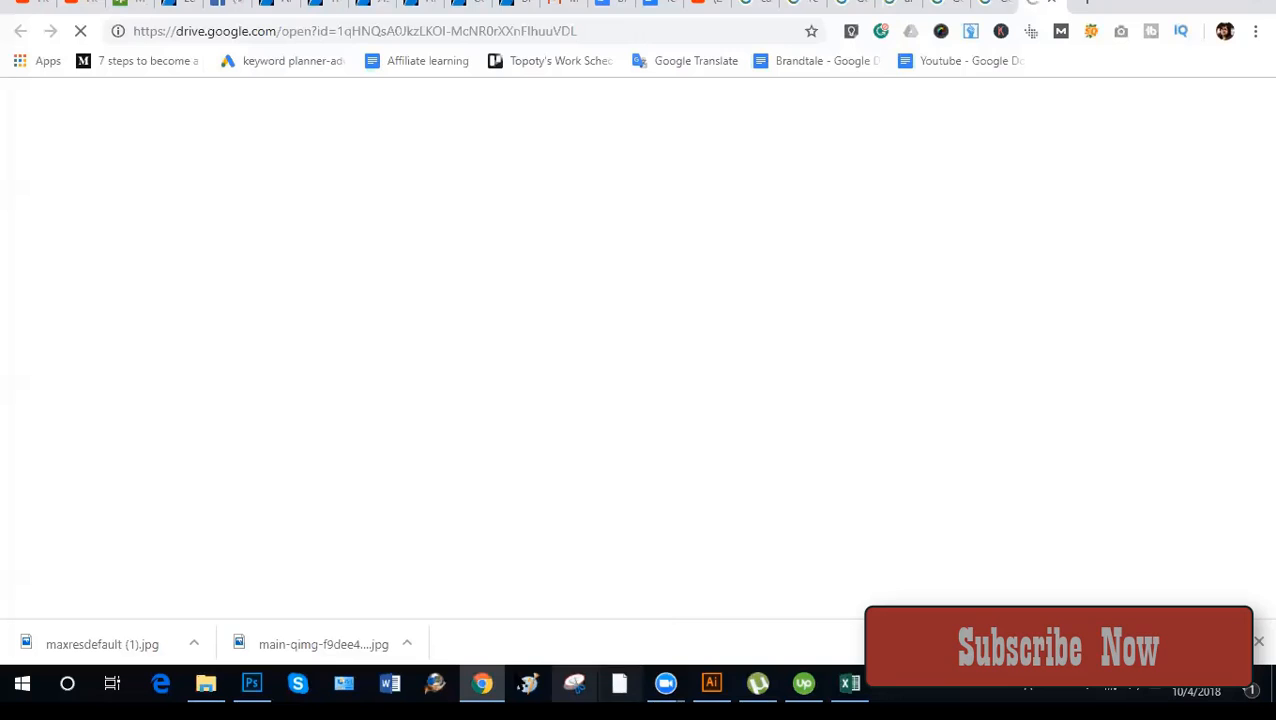
pyautogui.click(251, 683)
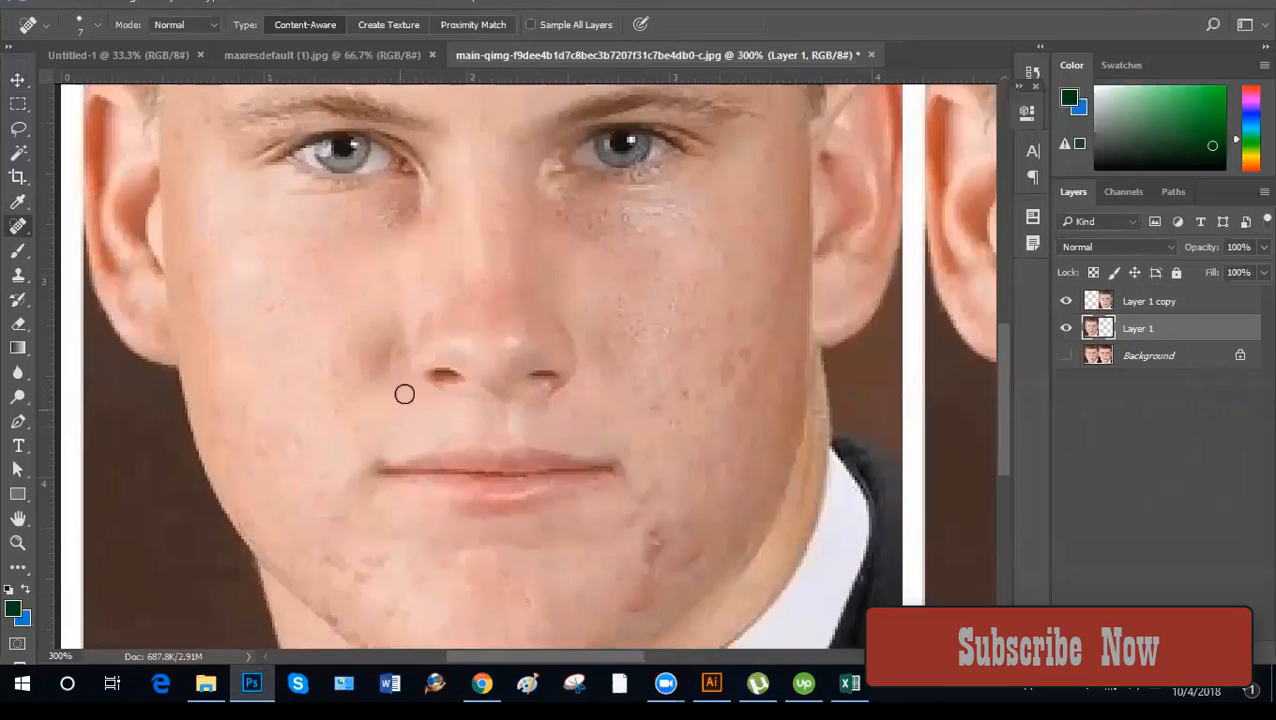
# Heal the red blemishes beside the mouth and along the collar-side jaw of the left portrait with the Spot Healing Brush.
pyautogui.click(392, 310)
pyautogui.moveTo(653, 497)
pyautogui.mouseDown()
pyautogui.moveTo(655, 367)
pyautogui.moveTo(649, 473)
pyautogui.mouseUp()
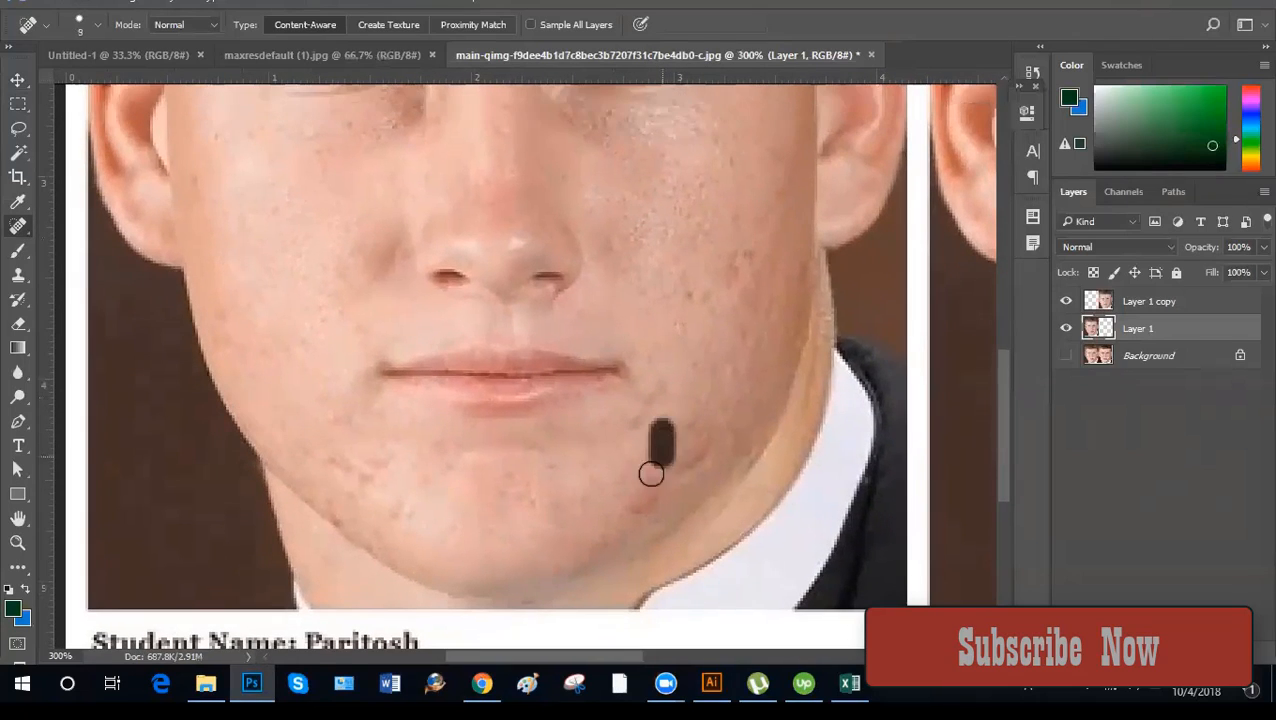
pyautogui.moveTo(658, 384); pyautogui.dragTo(627, 437)
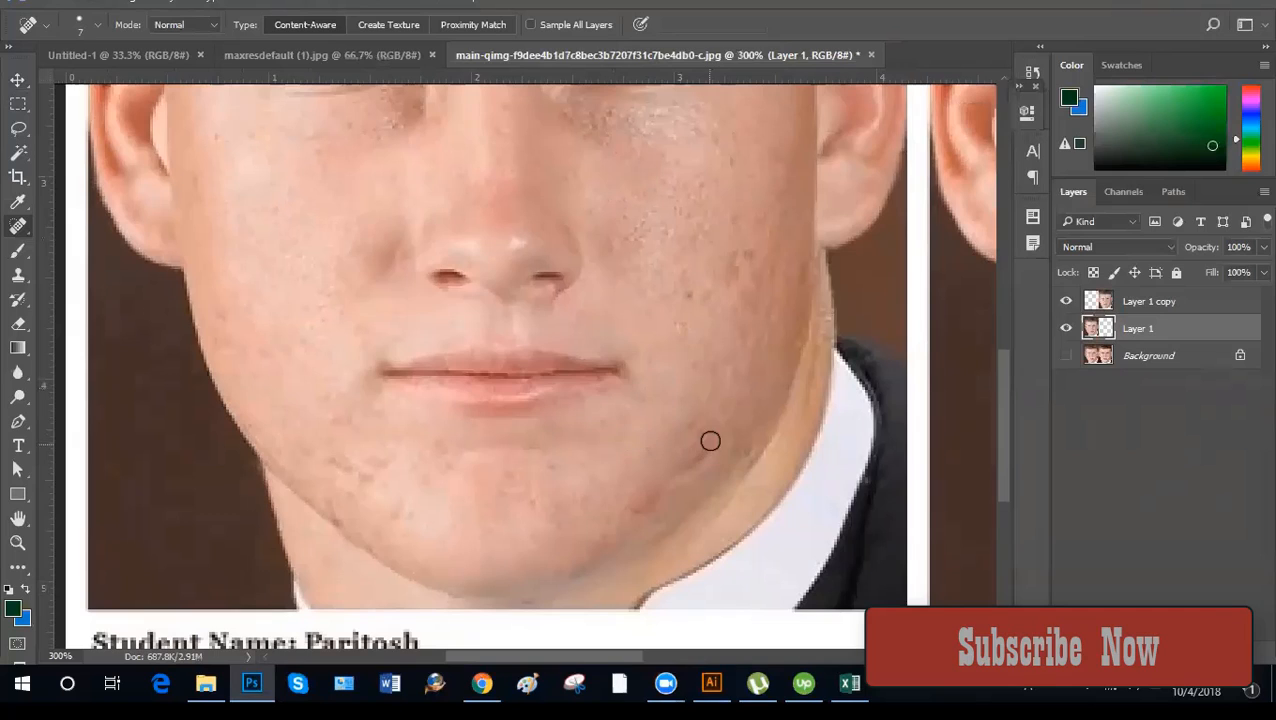
pyautogui.moveTo(708, 436); pyautogui.dragTo(655, 484)
pyautogui.moveTo(689, 406); pyautogui.dragTo(651, 500)
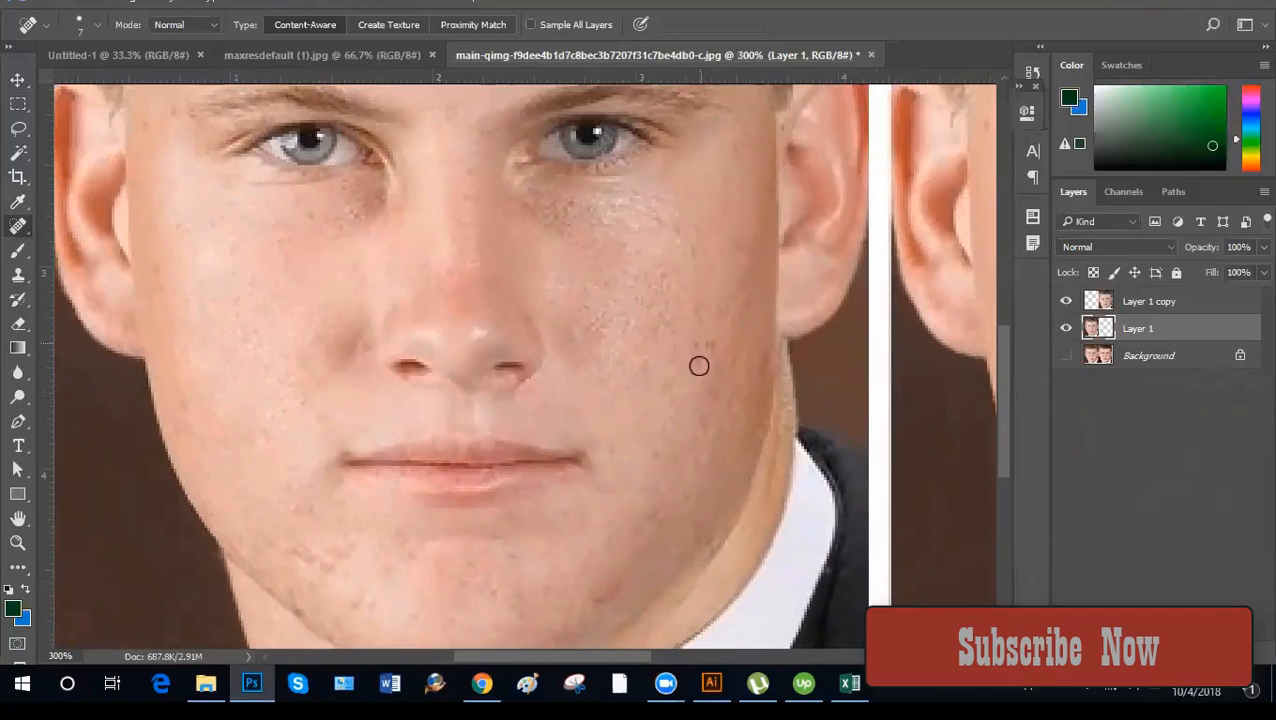
# Heal the red spots on the outer cheek near the ear, above the white collar, in the left portrait.
pyautogui.moveTo(695, 299); pyautogui.dragTo(700, 336)
pyautogui.moveTo(726, 310); pyautogui.dragTo(716, 312)
pyautogui.click(692, 296)
# Heal the remaining blemishes on the chin and both sides of the lower jaw in the left portrait with the Spot Healing Brush.
pyautogui.scroll(3, 686, 302)
pyautogui.hscroll(1, 686, 302)
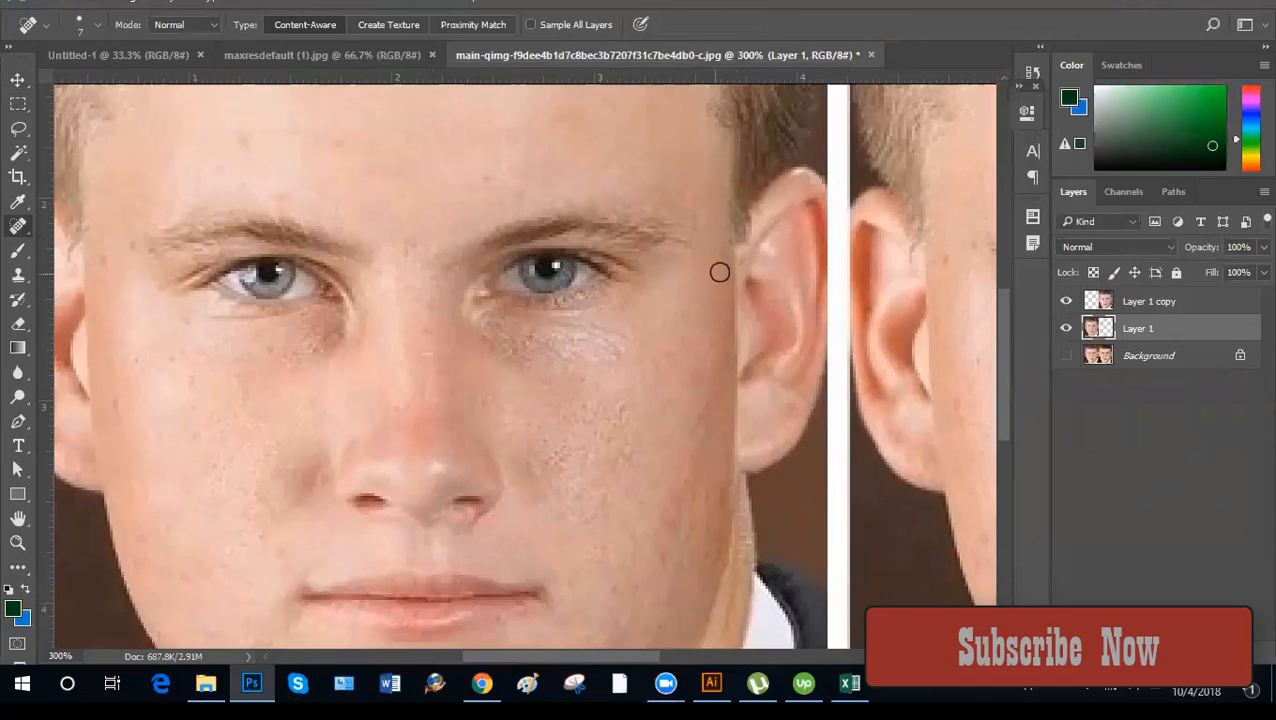
pyautogui.moveTo(502, 491); pyautogui.dragTo(715, 190)
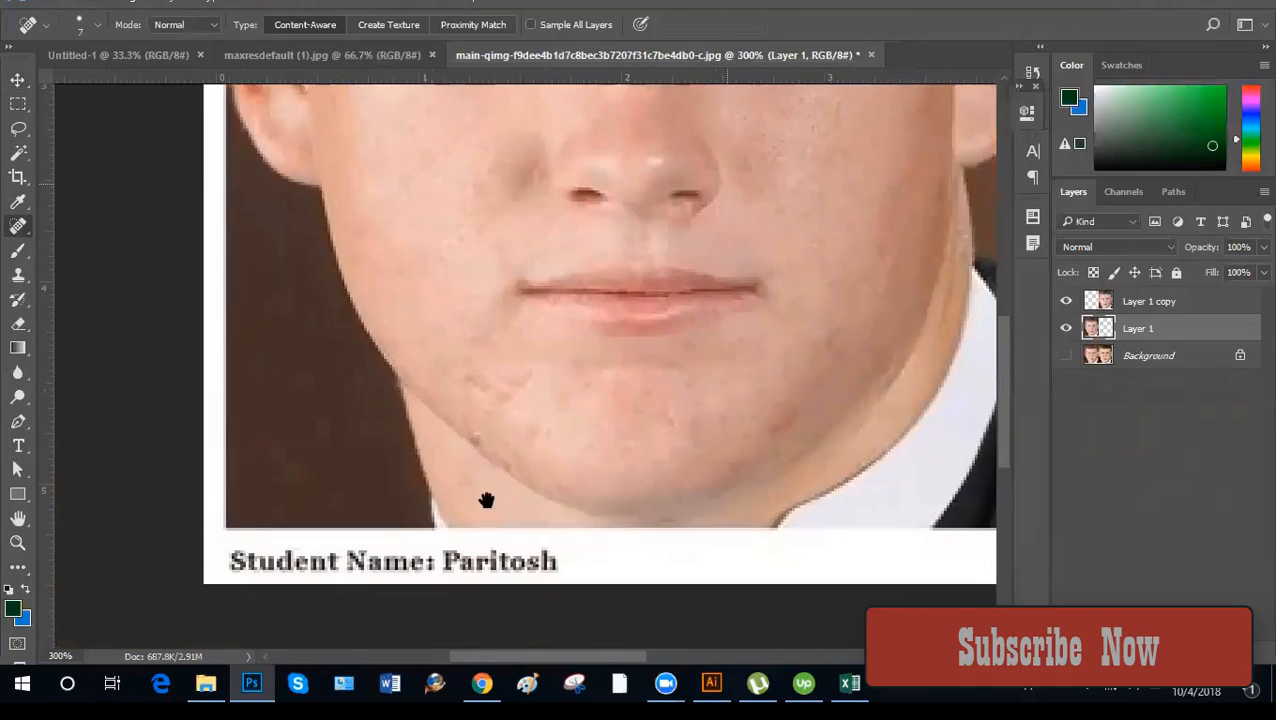
pyautogui.moveTo(639, 405); pyautogui.dragTo(553, 499)
pyautogui.click(372, 489)
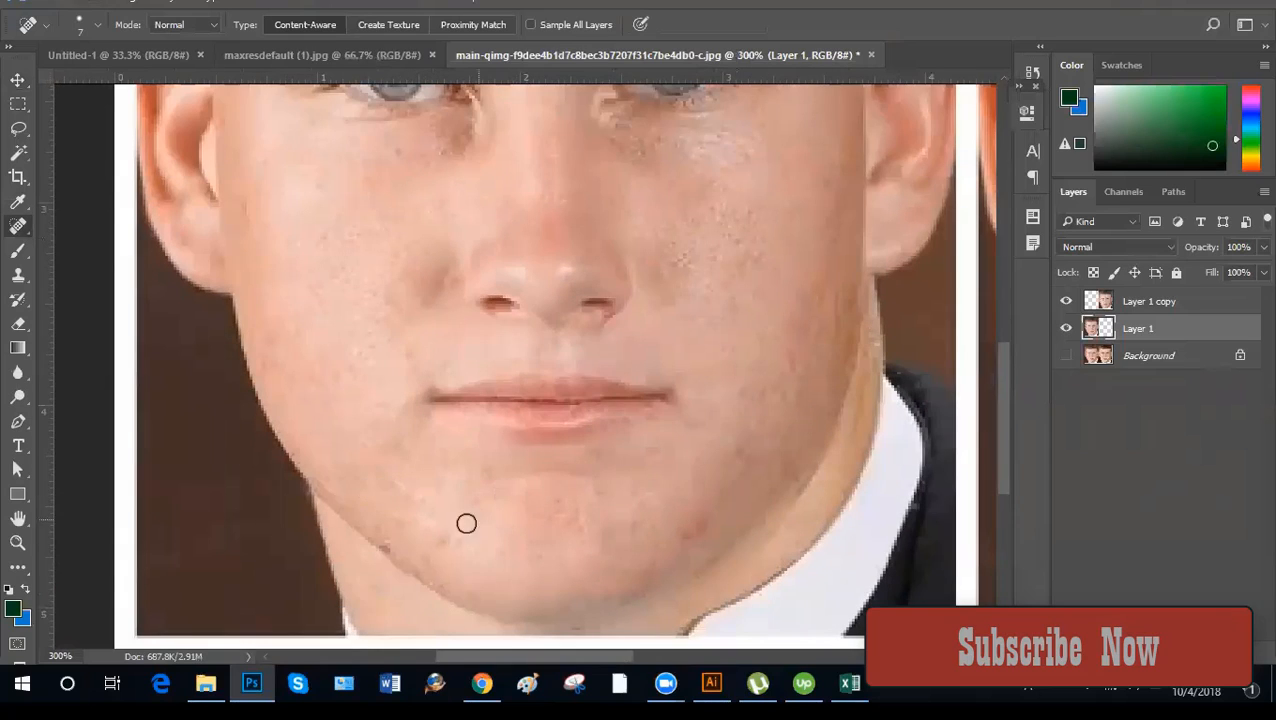
pyautogui.moveTo(441, 535); pyautogui.dragTo(474, 540)
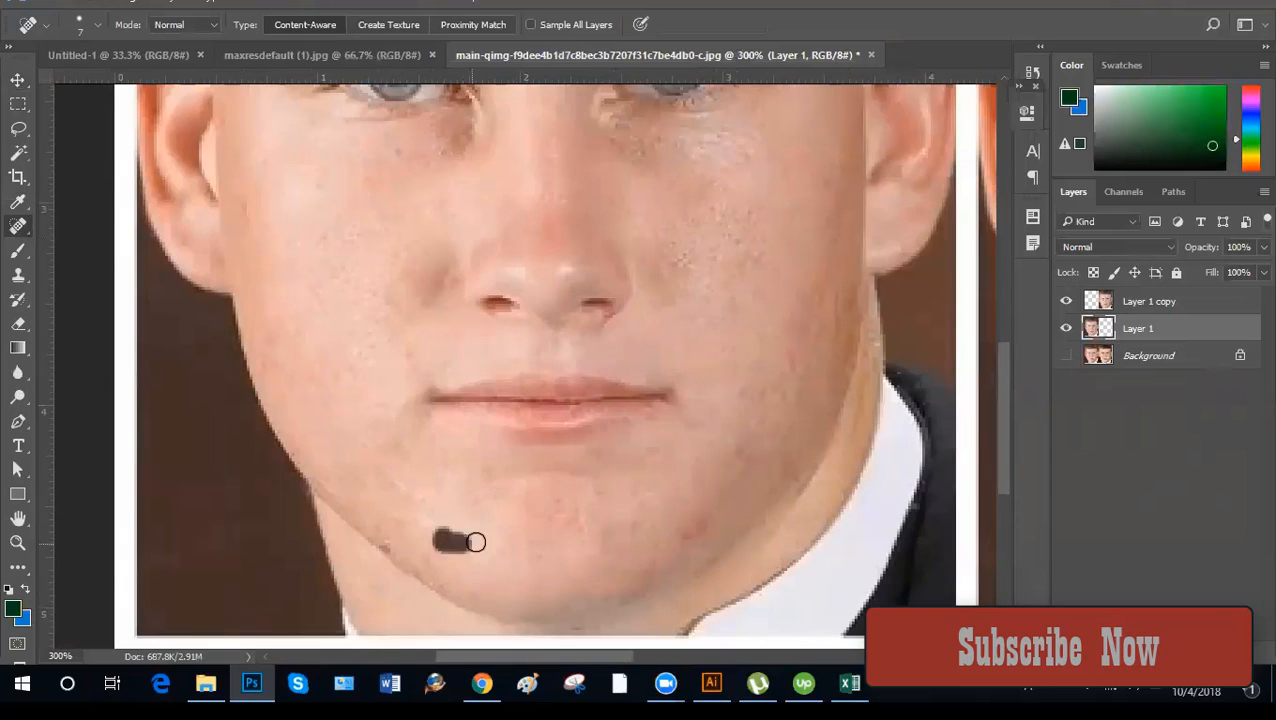
pyautogui.moveTo(357, 444); pyautogui.dragTo(400, 480)
pyautogui.click(375, 490)
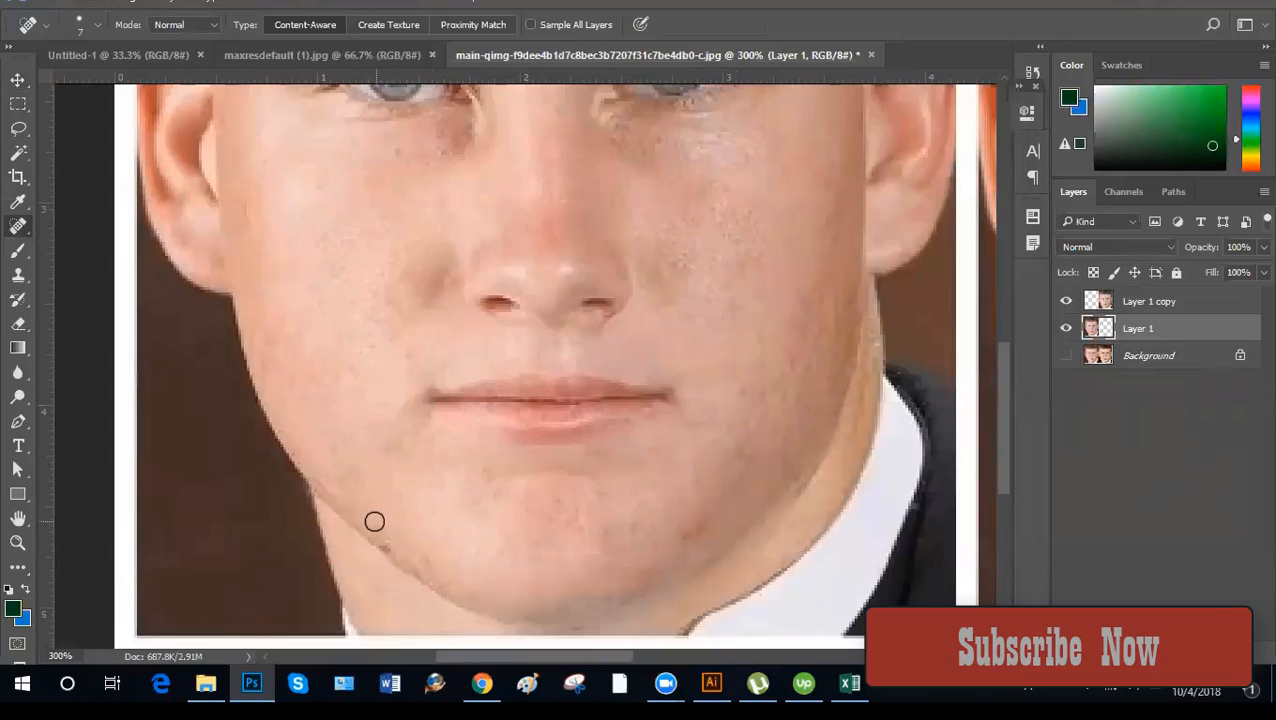
pyautogui.moveTo(373, 521); pyautogui.dragTo(428, 516)
pyautogui.moveTo(708, 525); pyautogui.dragTo(674, 530)
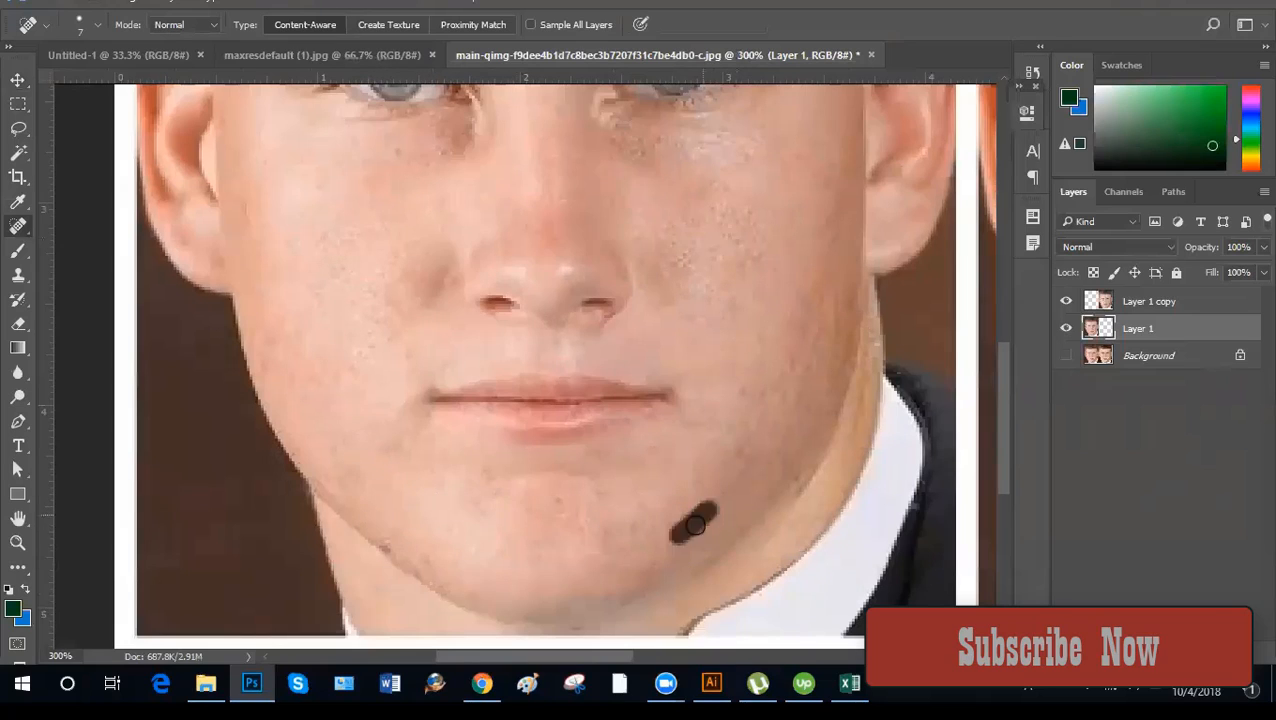
pyautogui.moveTo(329, 343); pyautogui.dragTo(334, 403)
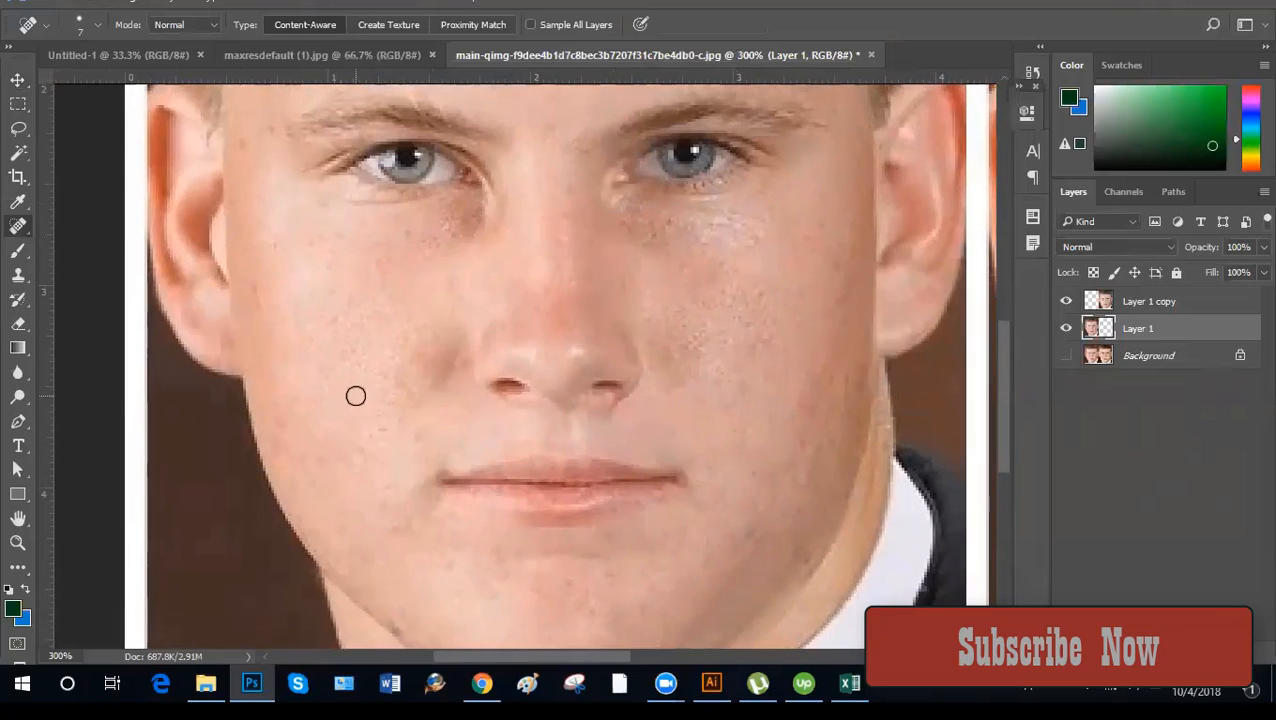
pyautogui.rightClick(16, 228)
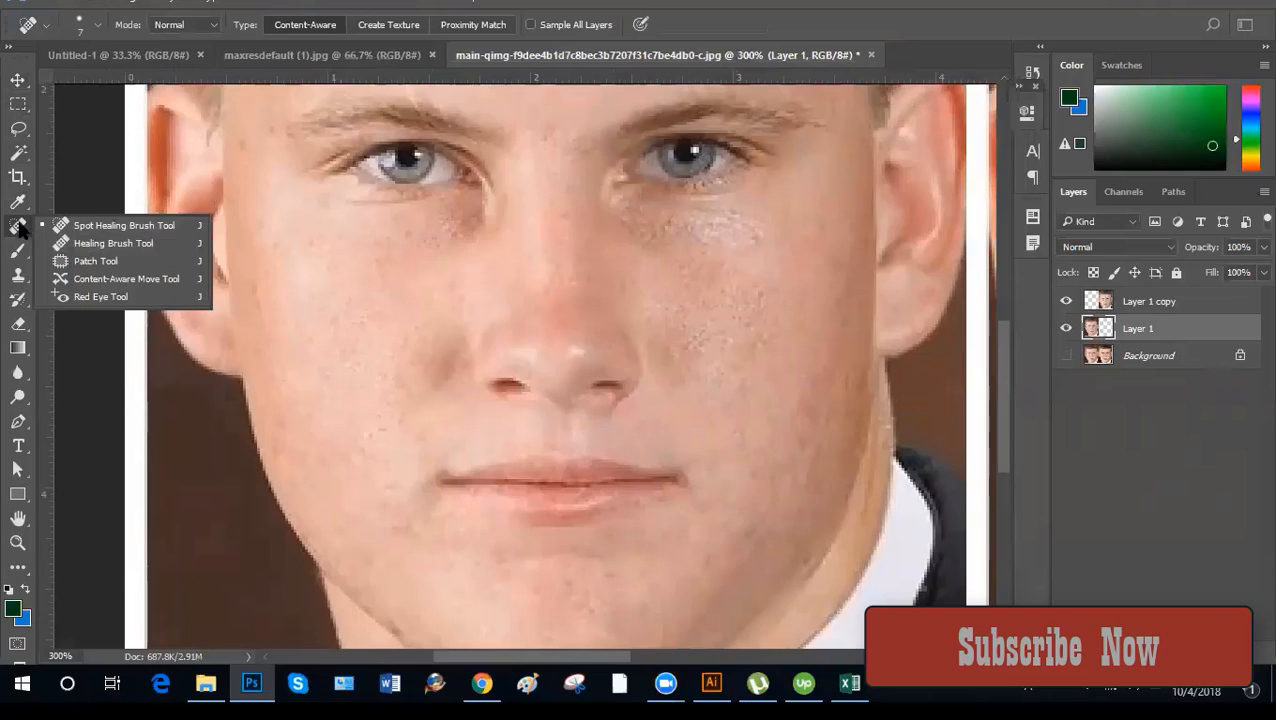
pyautogui.click(22, 228)
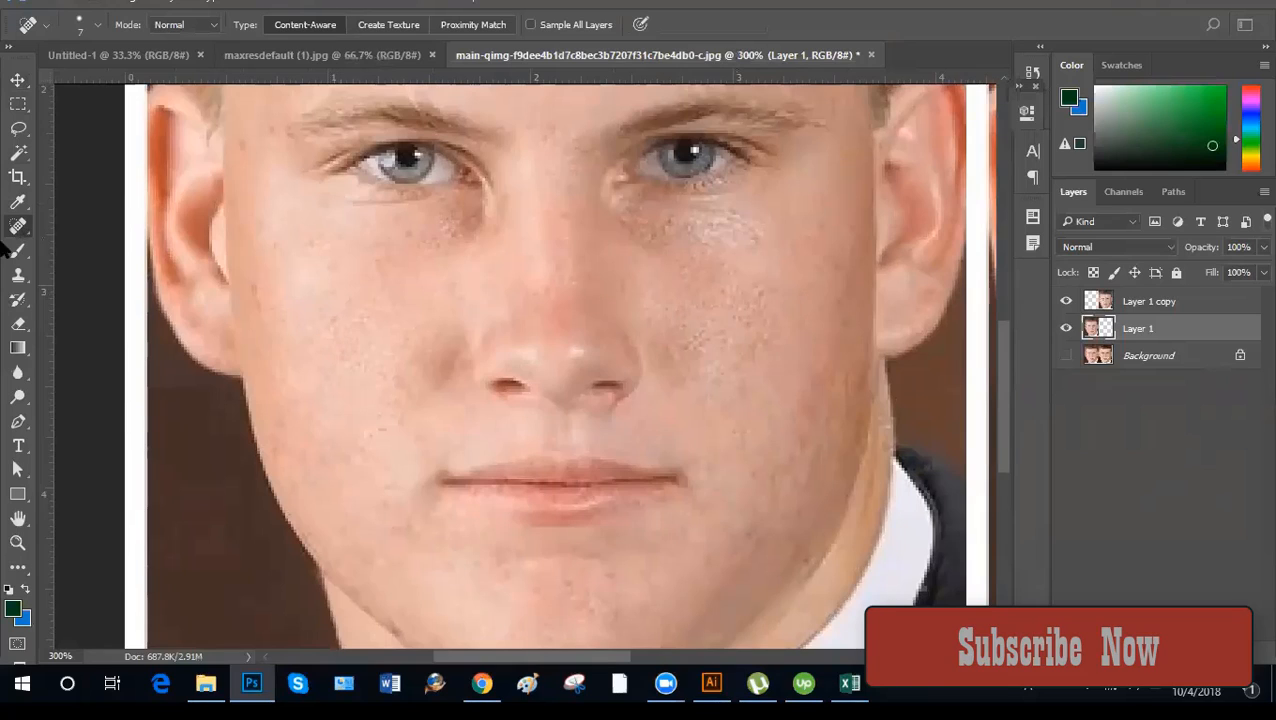
pyautogui.click(18, 250)
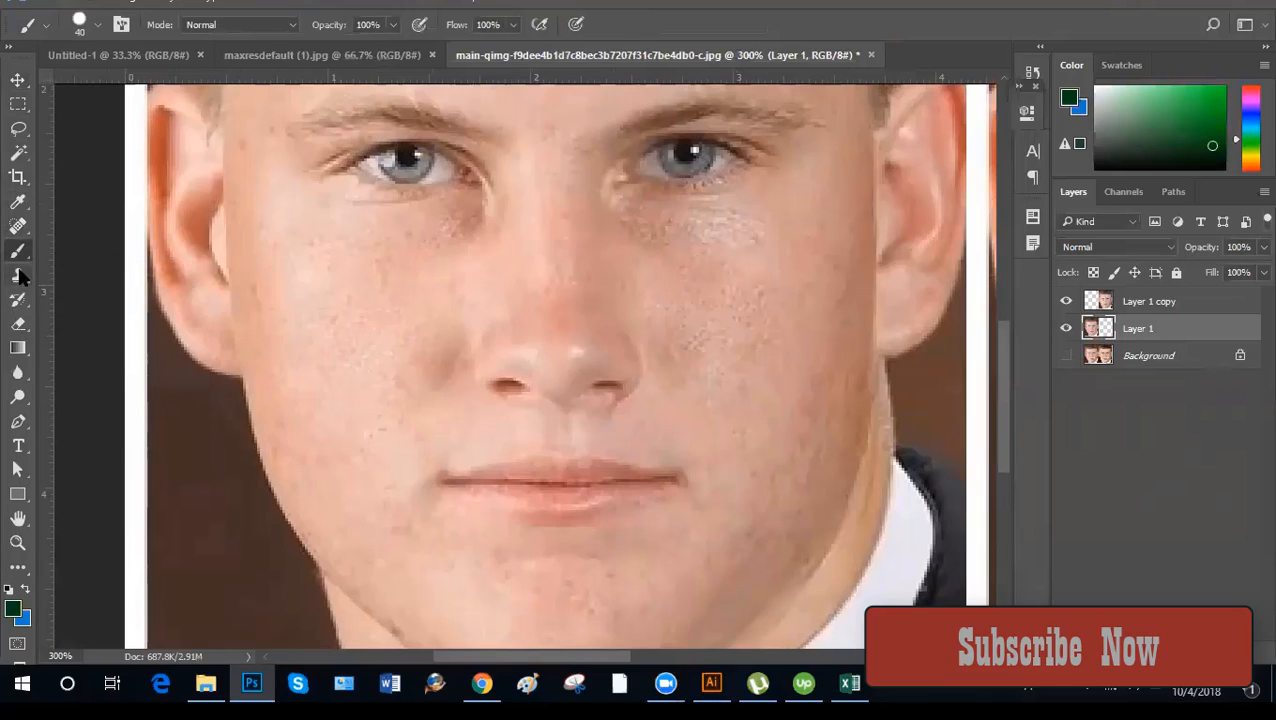
pyautogui.click(18, 323)
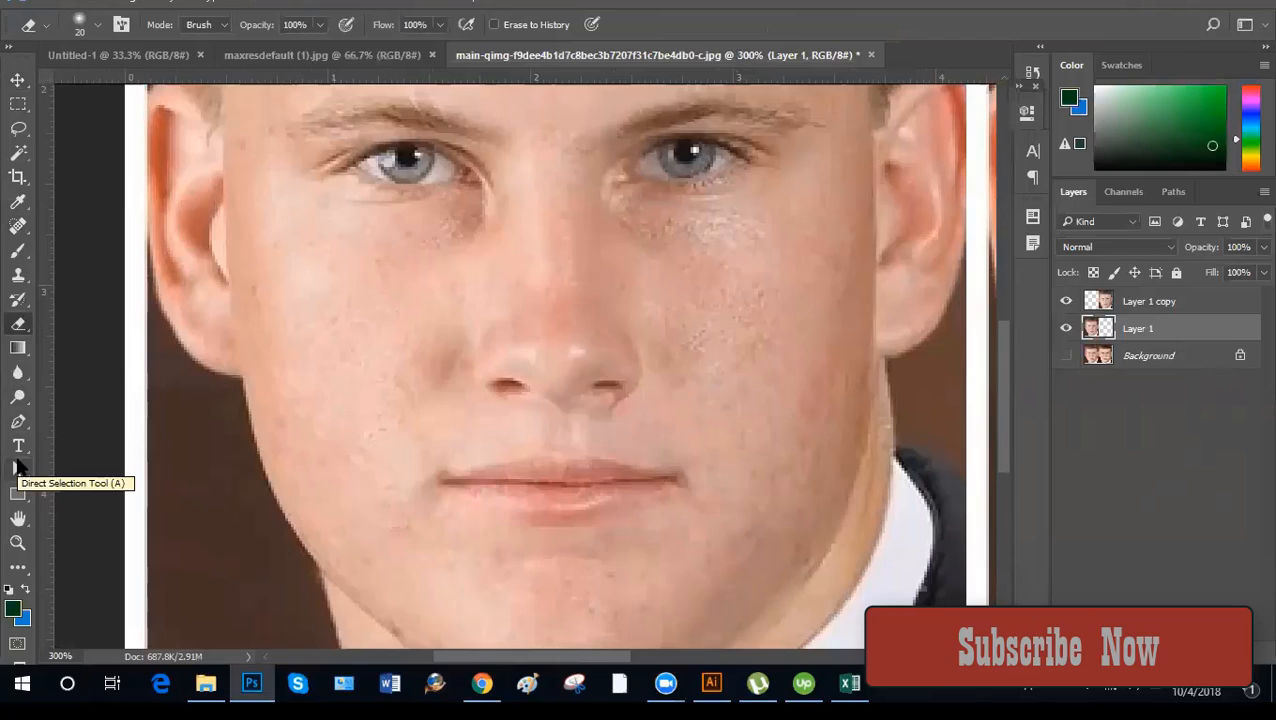
# Try a dab of the Brush tool at size 9 on the collar-side cheek of the left portrait, and undo it.
pyautogui.click(18, 252)
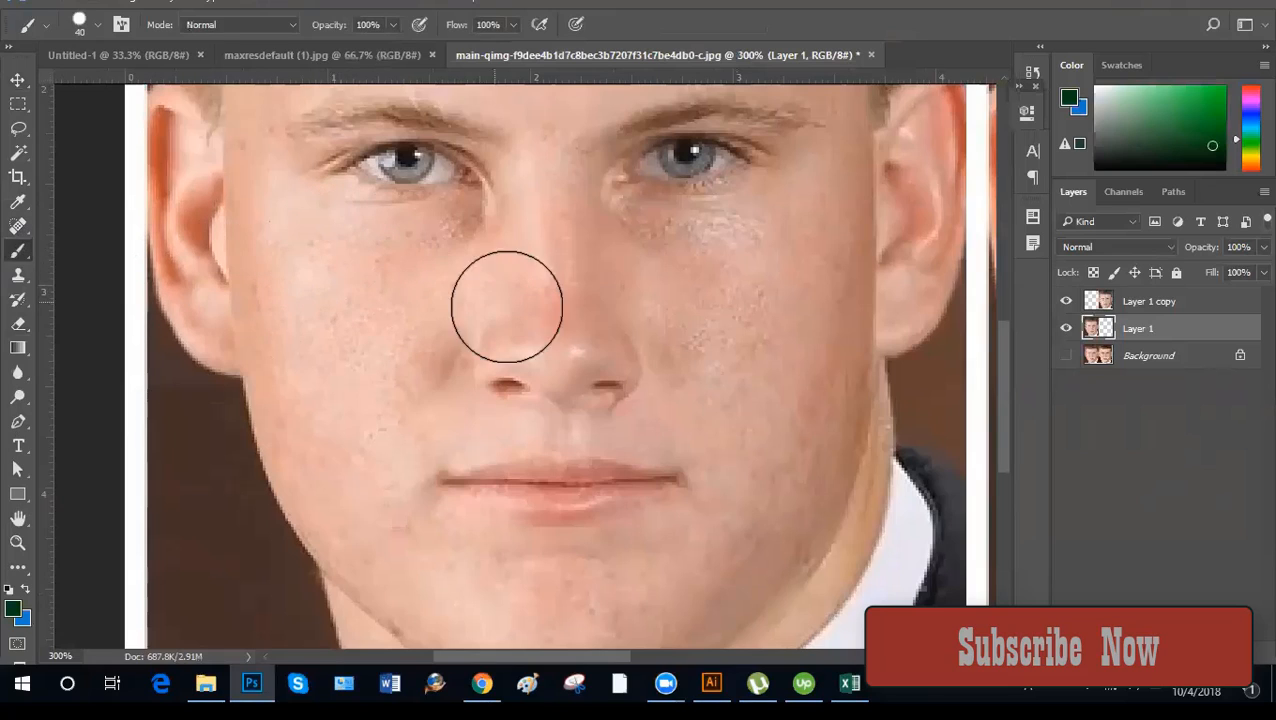
pyautogui.press('[')
pyautogui.press('[')
pyautogui.press('[')
pyautogui.press('[')
pyautogui.press('[')
pyautogui.press('[')
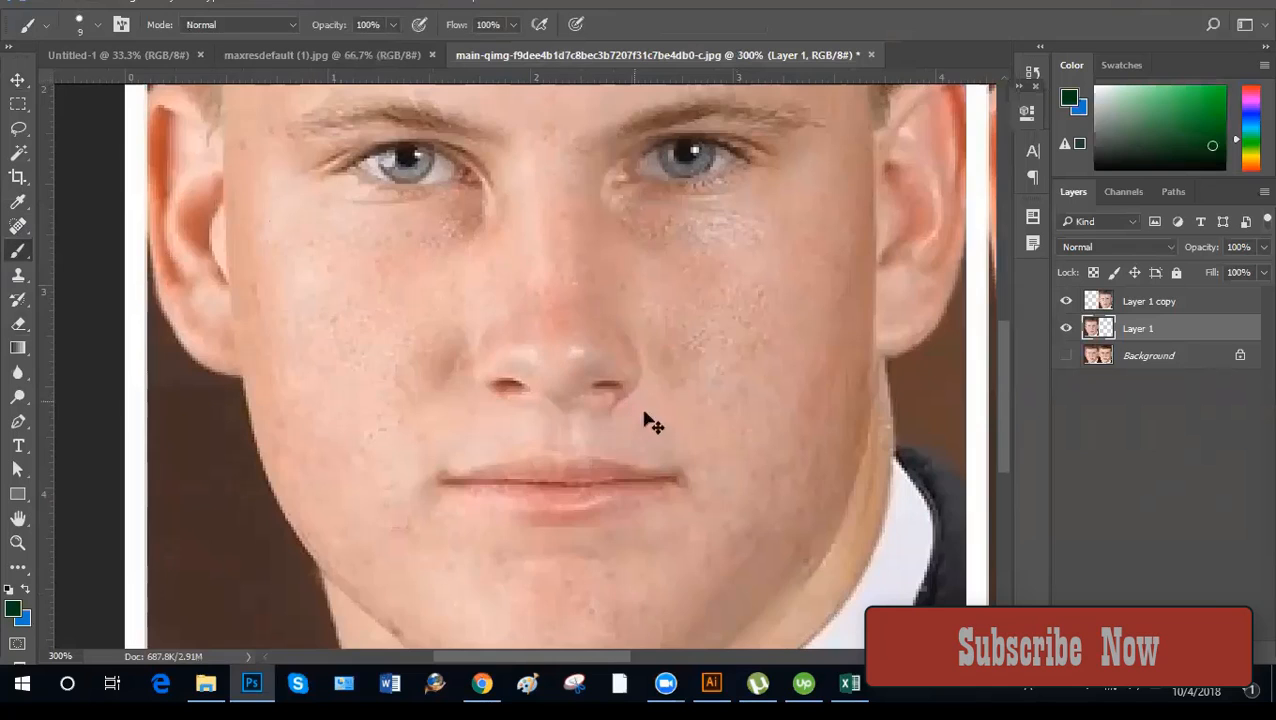
pyautogui.hotkey('ctrl', '+')
pyautogui.moveTo(474, 440); pyautogui.dragTo(350, 443)
pyautogui.moveTo(685, 470); pyautogui.dragTo(636, 385)
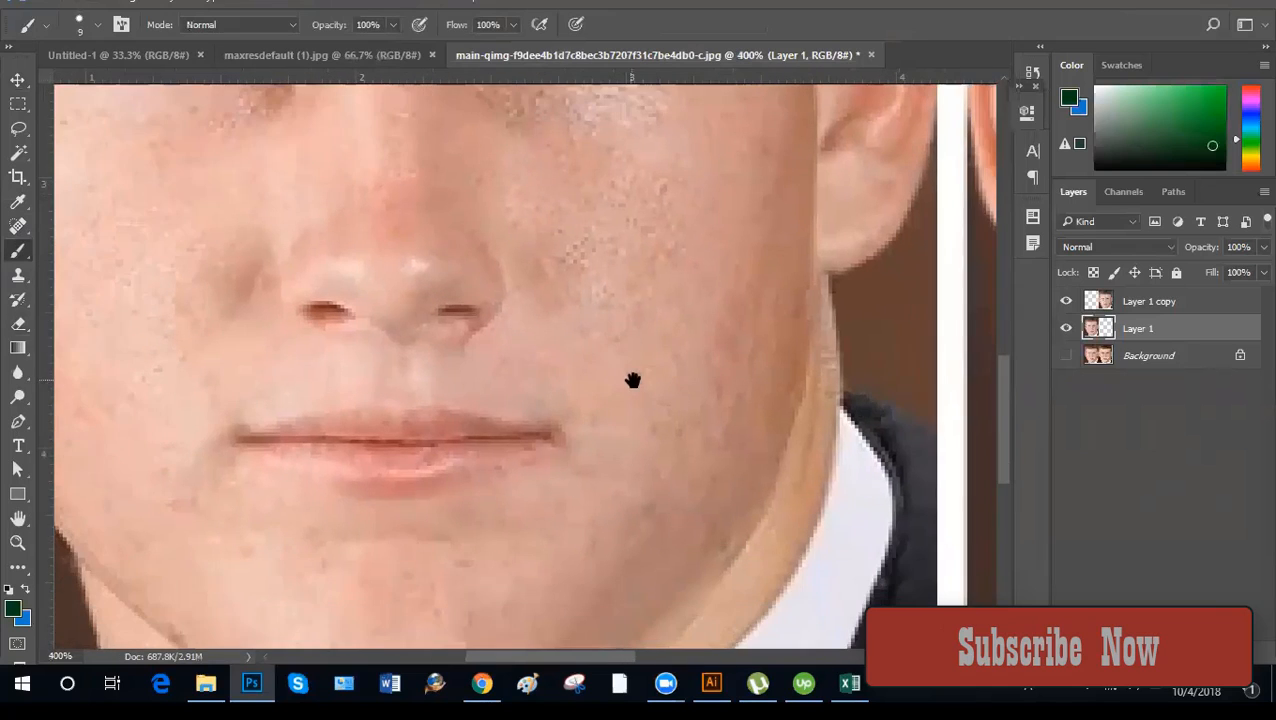
pyautogui.click(716, 400)
pyautogui.hotkey('ctrl', 'z')
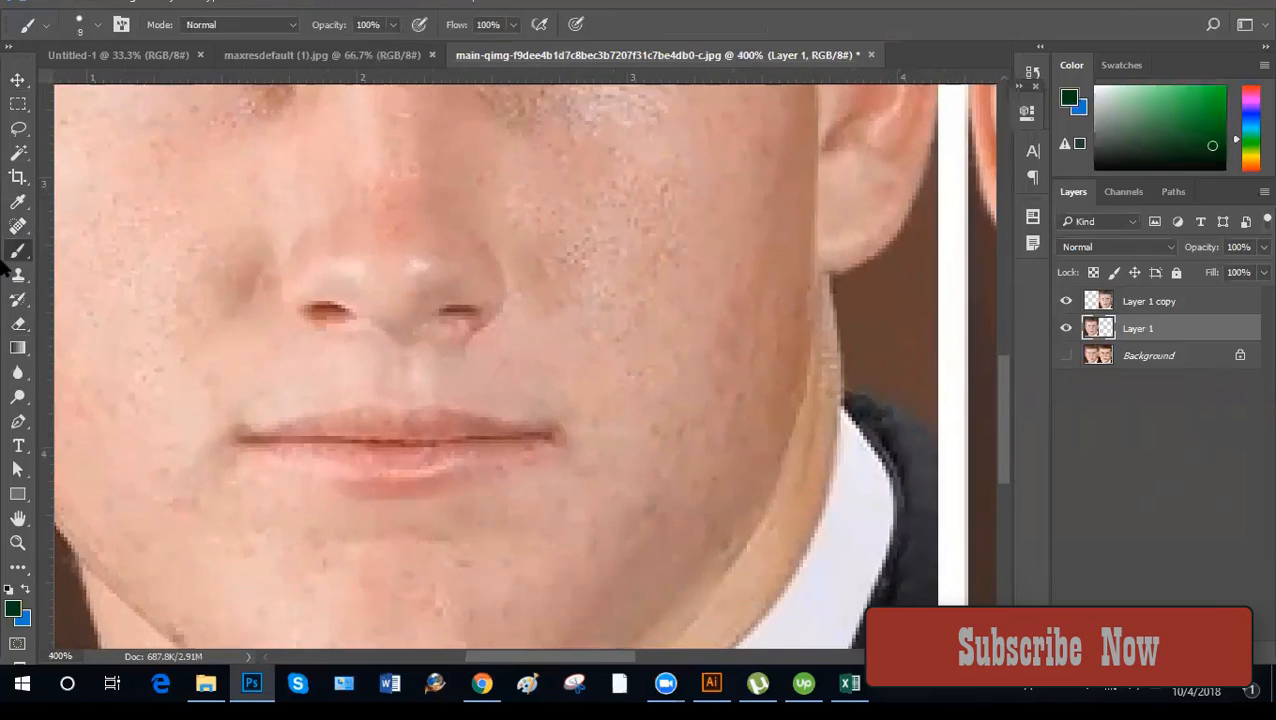
# Heal the small spots across the chin below the lower lip of the left portrait with the Spot Healing Brush.
pyautogui.click(18, 226)
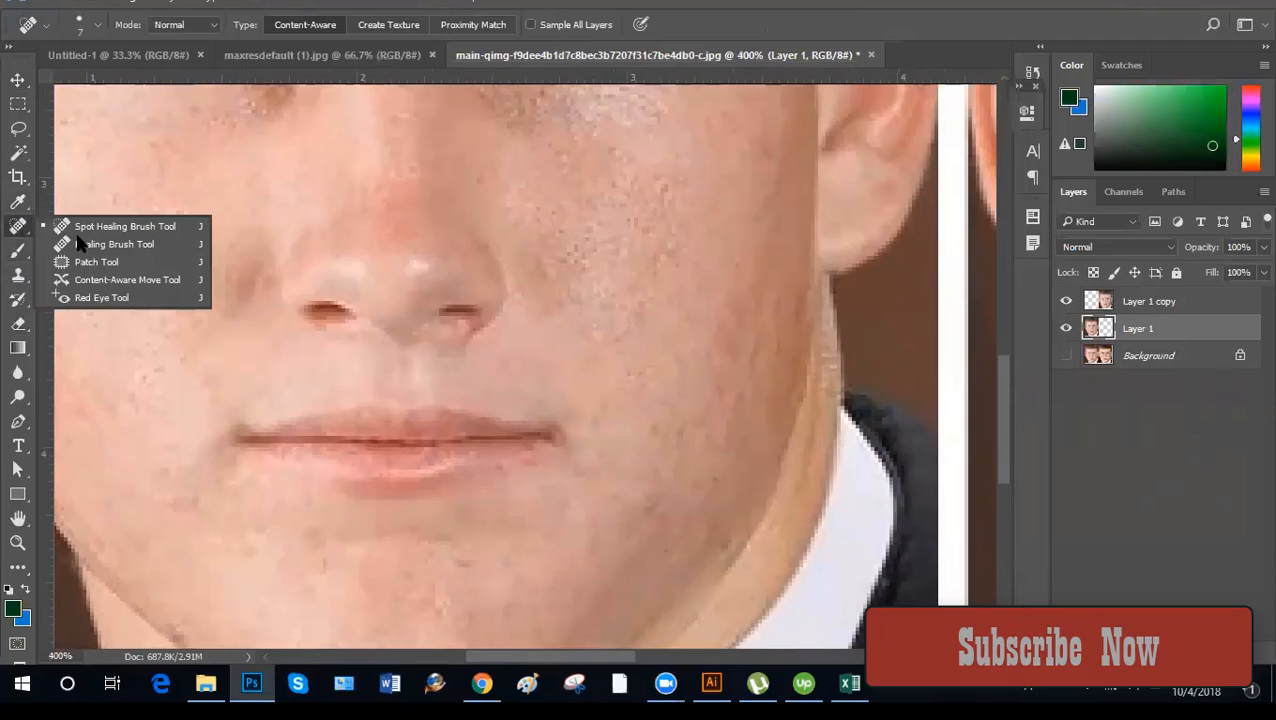
pyautogui.click(105, 226)
pyautogui.hotkey('ctrl', '-')
pyautogui.moveTo(595, 583)
pyautogui.mouseDown()
pyautogui.moveTo(630, 450)
pyautogui.moveTo(652, 478)
pyautogui.mouseUp()
pyautogui.press(']')
pyautogui.press(']')
pyautogui.moveTo(439, 415)
pyautogui.mouseDown()
pyautogui.moveTo(494, 435)
pyautogui.moveTo(547, 421)
pyautogui.mouseUp()
# Try to heal the dark marks on the jawline above the neck with the Spot Healing Brush at size 4.
pyautogui.press('[')
pyautogui.press('[')
pyautogui.press('[')
pyautogui.press('[')
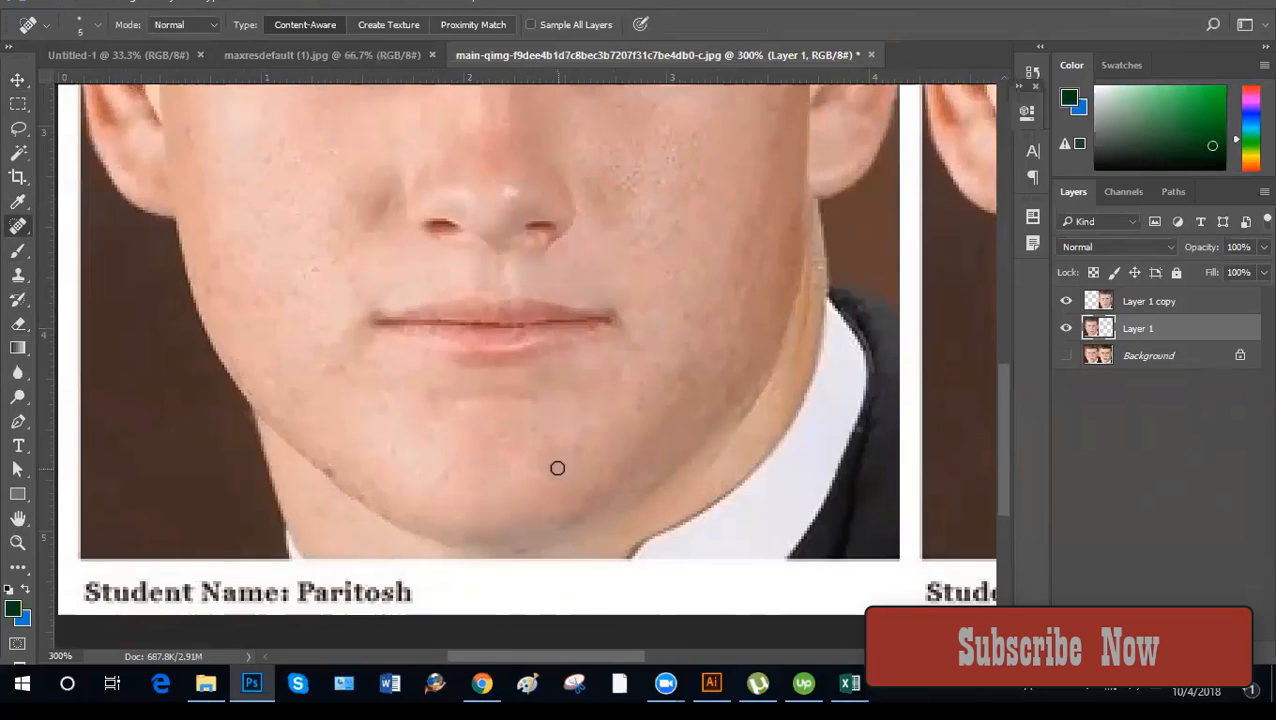
pyautogui.moveTo(319, 476); pyautogui.dragTo(490, 407)
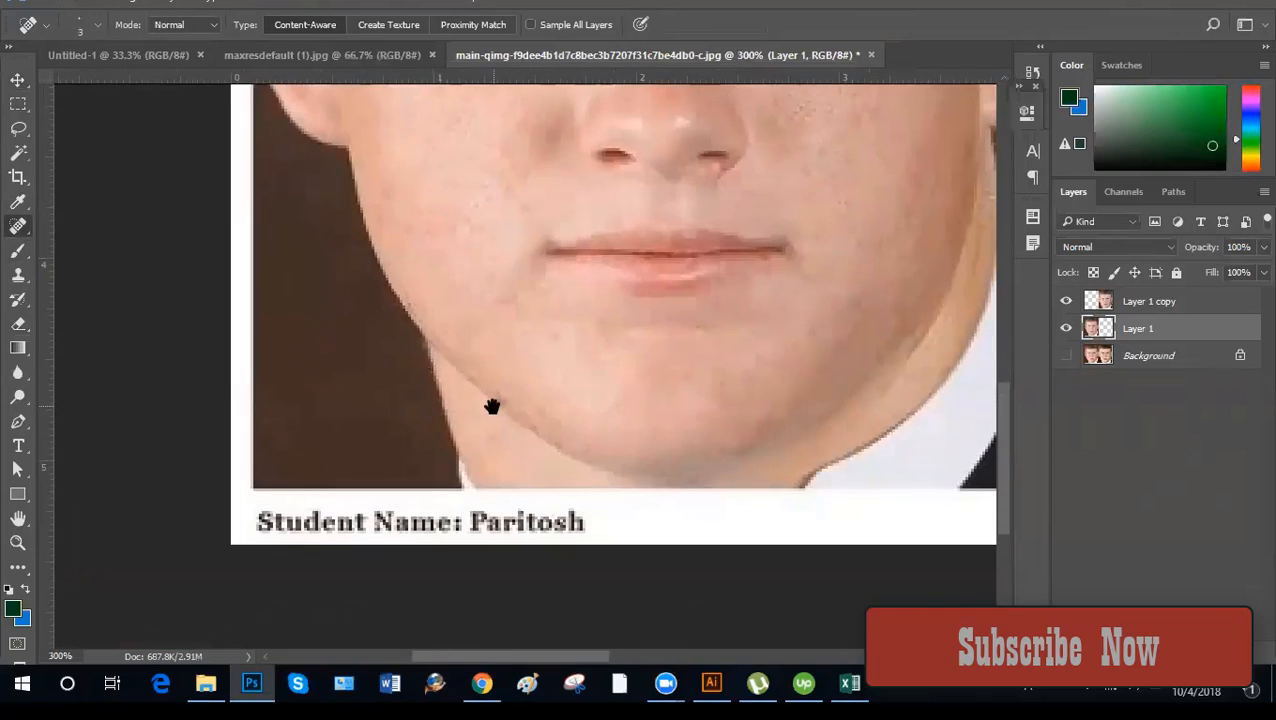
pyautogui.hotkey('ctrl', '+')
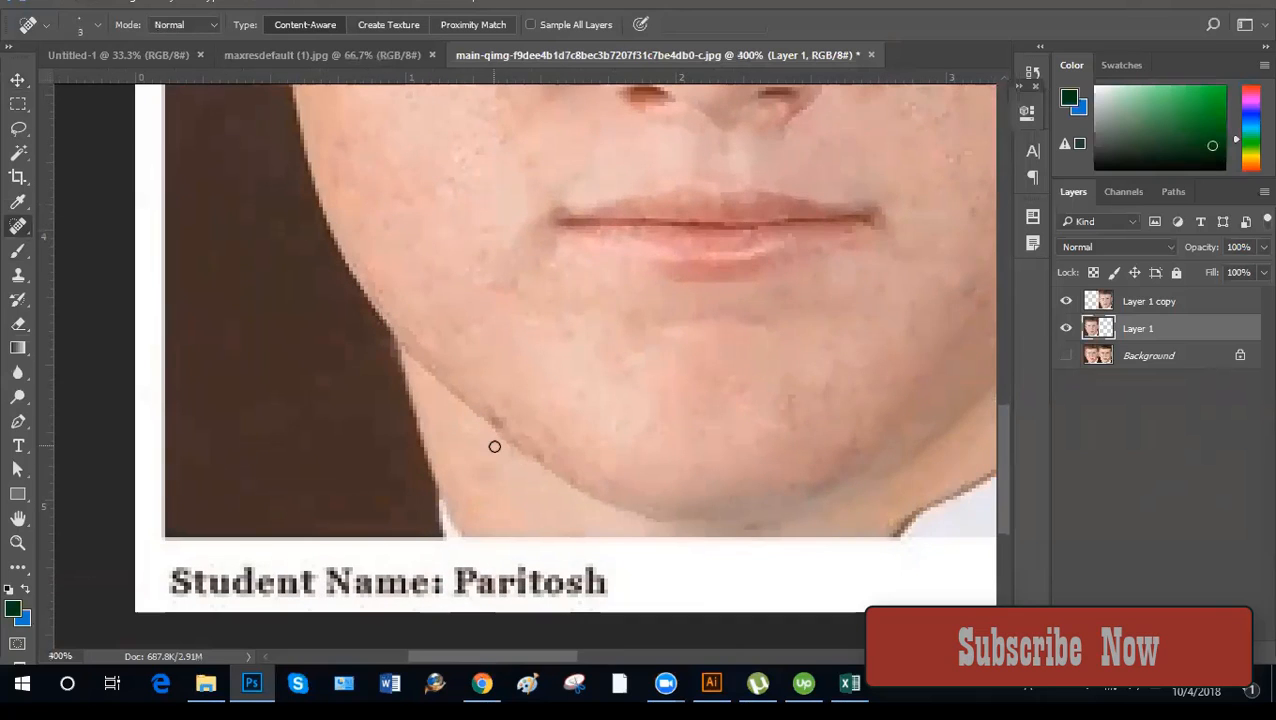
pyautogui.hotkey('ctrl', '-')
pyautogui.hotkey('ctrl', '+')
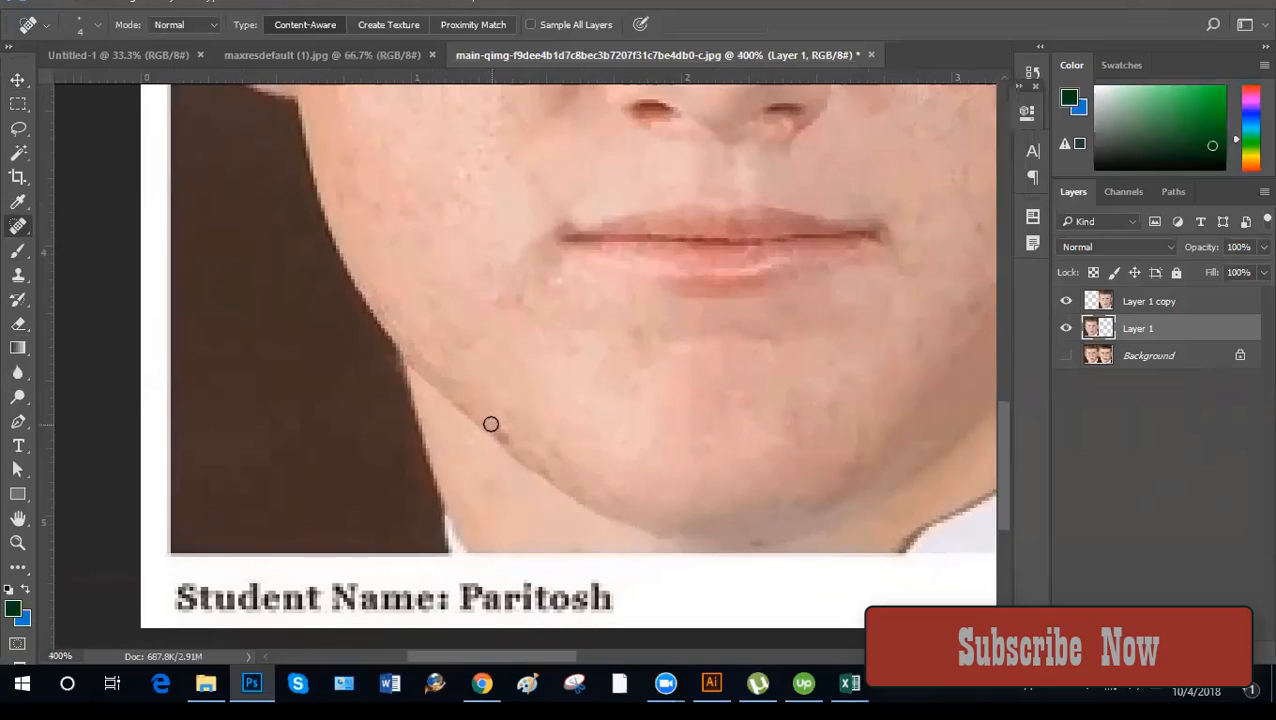
pyautogui.moveTo(492, 426); pyautogui.dragTo(522, 460)
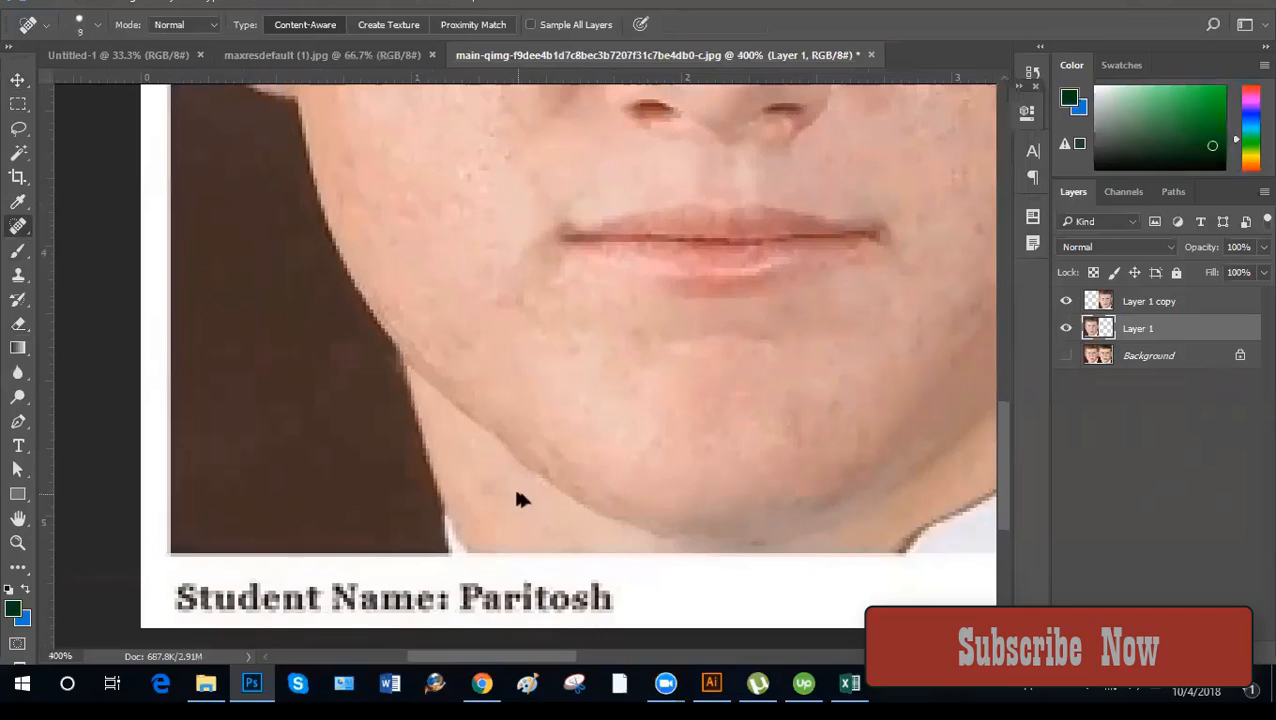
pyautogui.press('[')
pyautogui.press('[')
pyautogui.press('[')
pyautogui.press('[')
pyautogui.press('[')
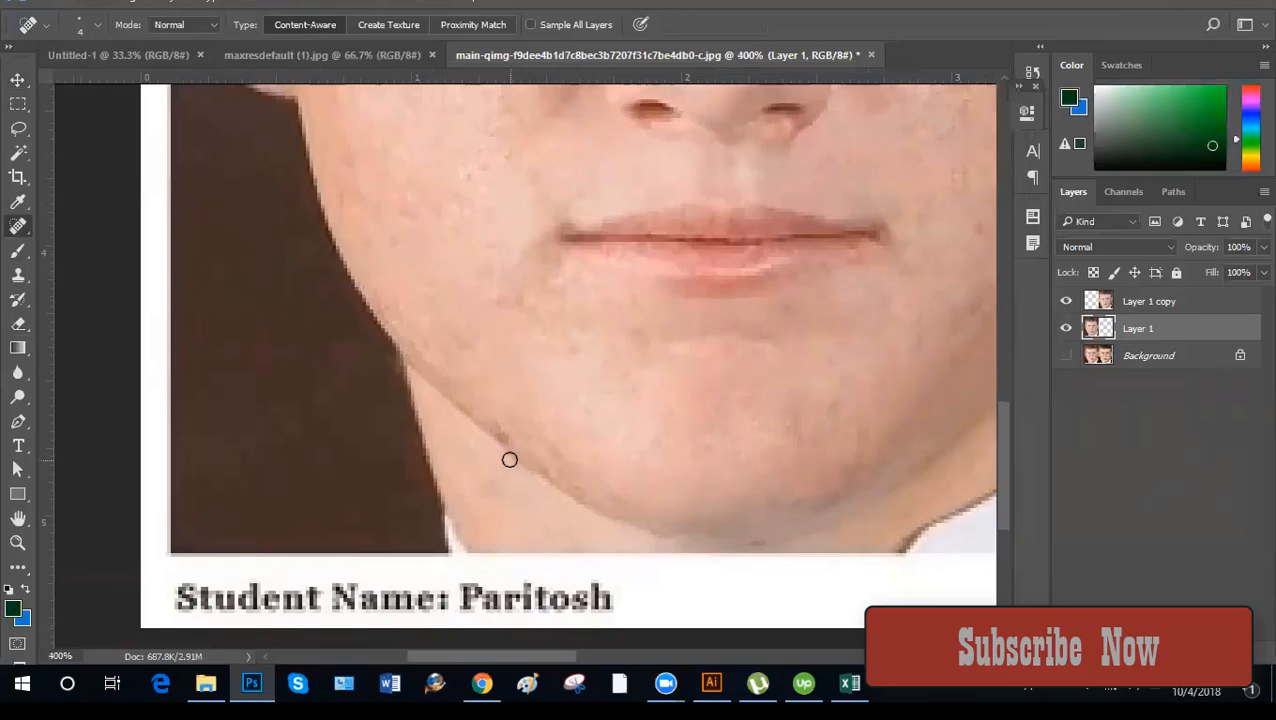
# Cover the dark marks on the left portrait's jawline with the Clone Stamp at size 15, sampling the clean jaw edge just above them.
pyautogui.click(18, 274)
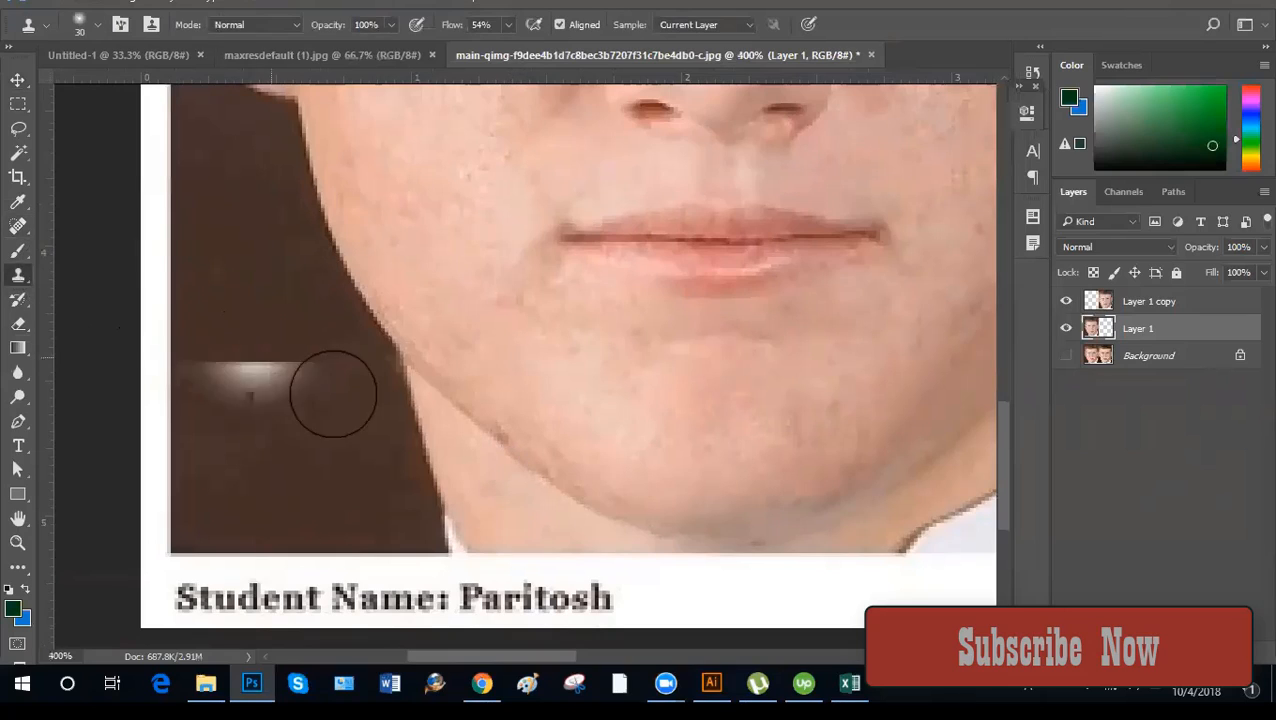
pyautogui.press('[')
pyautogui.press('[')
pyautogui.press('[')
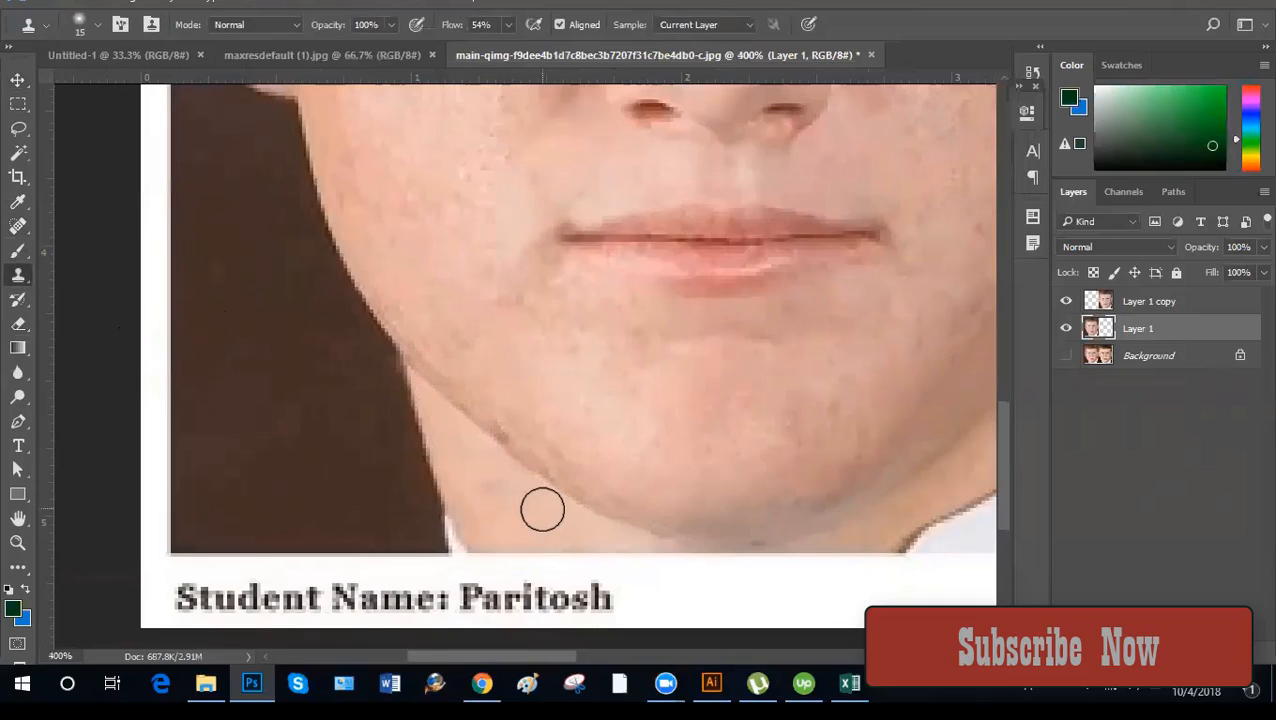
pyautogui.keyDown('alt'); pyautogui.click(464, 413); pyautogui.keyUp('alt')
pyautogui.moveTo(470, 419); pyautogui.dragTo(494, 438)
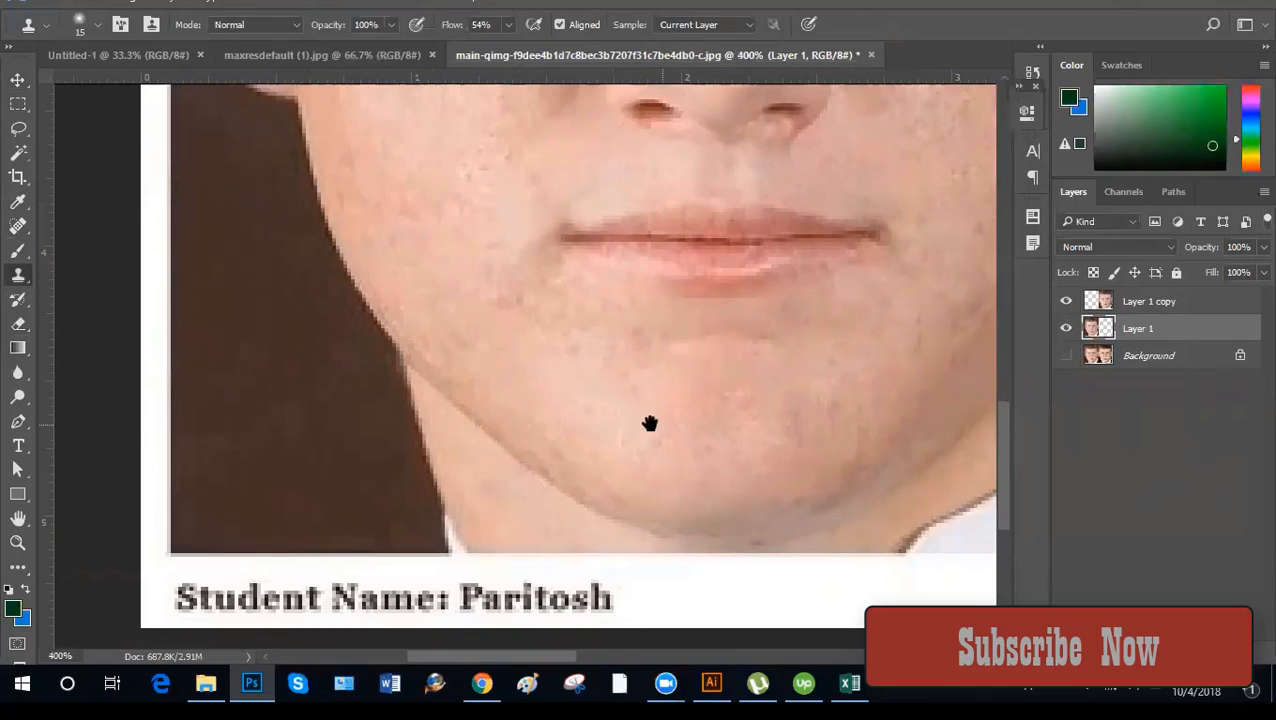
# Deselect Layer 1 and compare the retouched left portrait with the unretouched right one at several magnifications.
pyautogui.moveTo(649, 424); pyautogui.dragTo(533, 462)
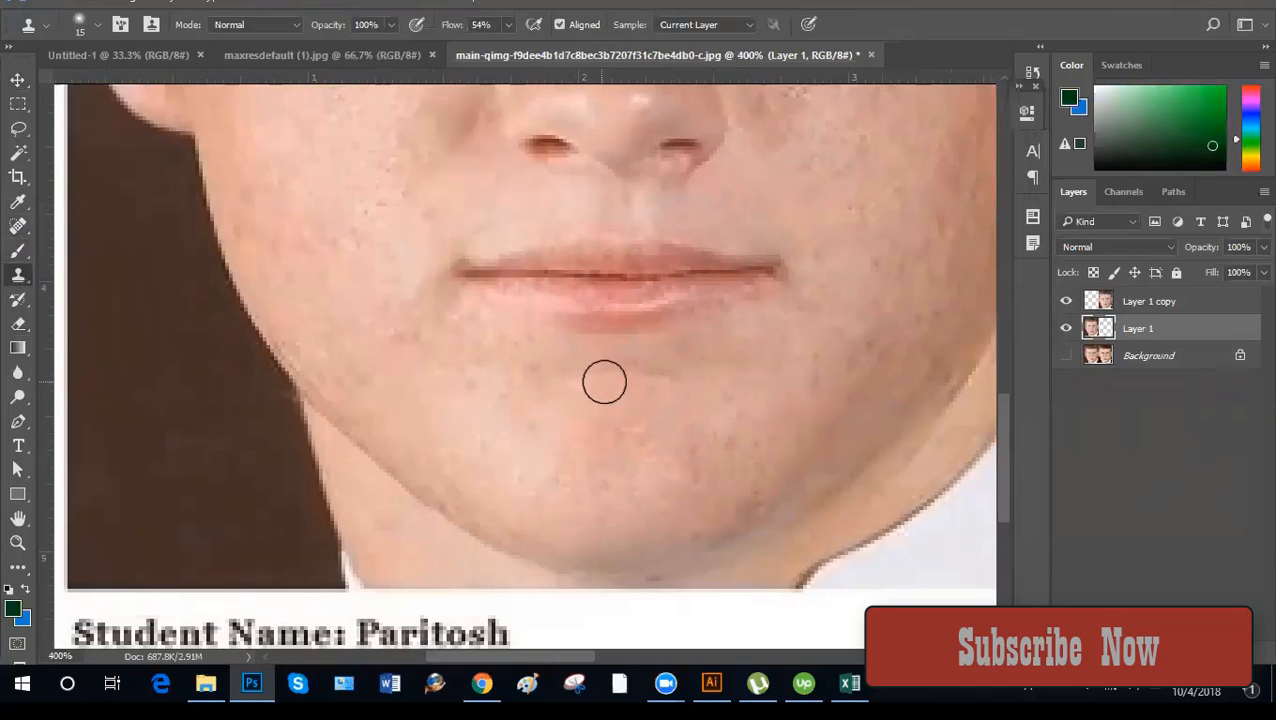
pyautogui.hotkey('ctrl', '-')
pyautogui.moveTo(661, 358); pyautogui.dragTo(648, 477)
pyautogui.moveTo(601, 439); pyautogui.dragTo(611, 483)
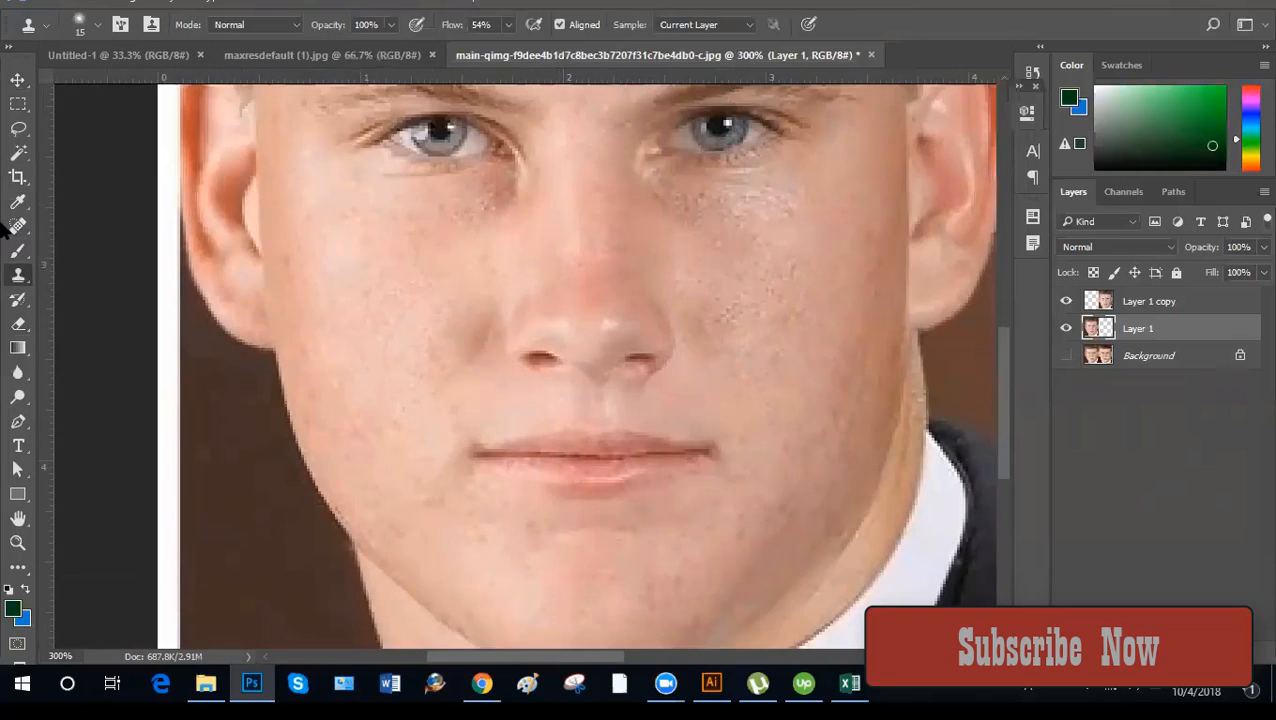
pyautogui.click(1145, 464)
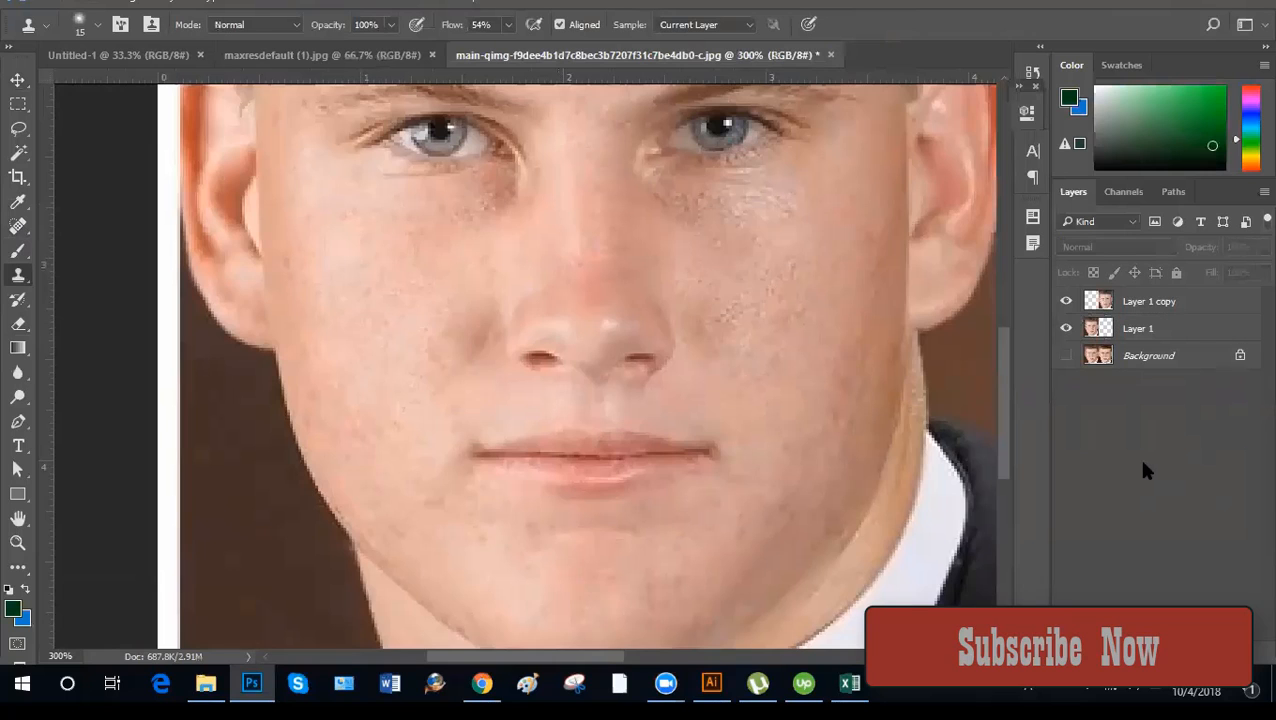
pyautogui.hotkey('ctrl', '-')
pyautogui.hotkey('ctrl', '-')
pyautogui.hotkey('ctrl', '+')
pyautogui.hotkey('ctrl', '+')
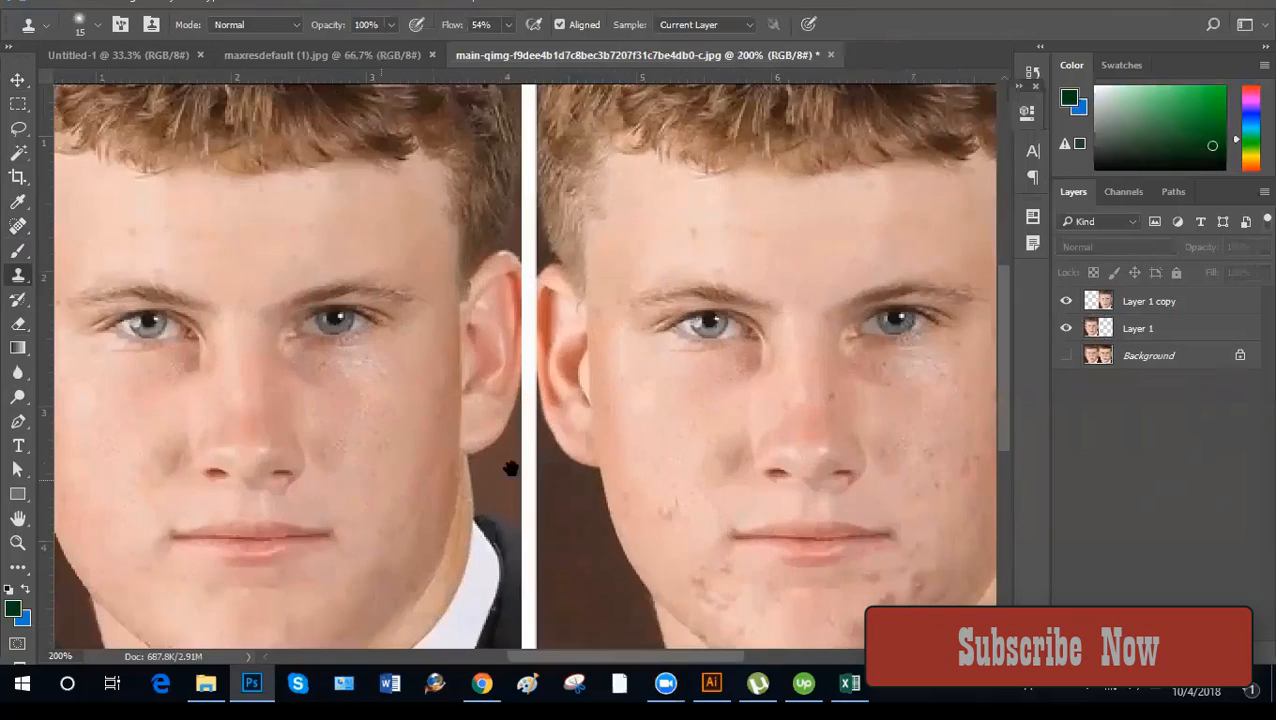
pyautogui.hotkey('ctrl', '-')
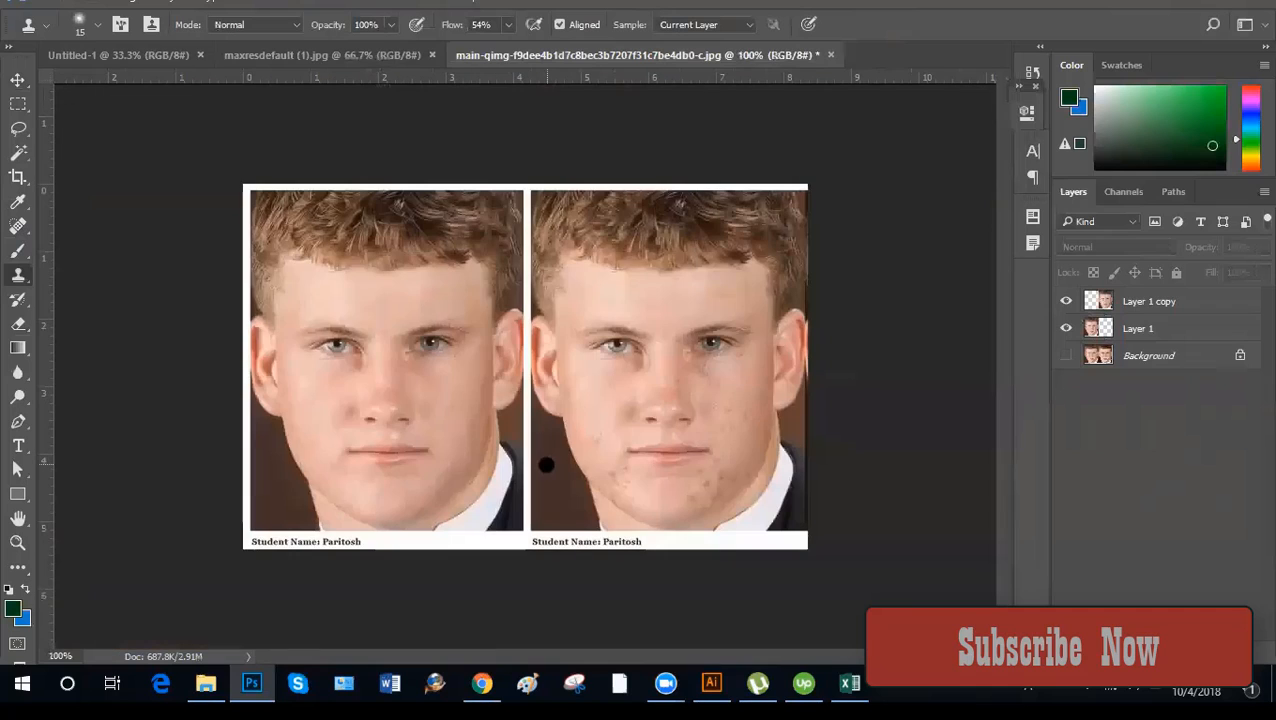
pyautogui.hotkey('ctrl', '+')
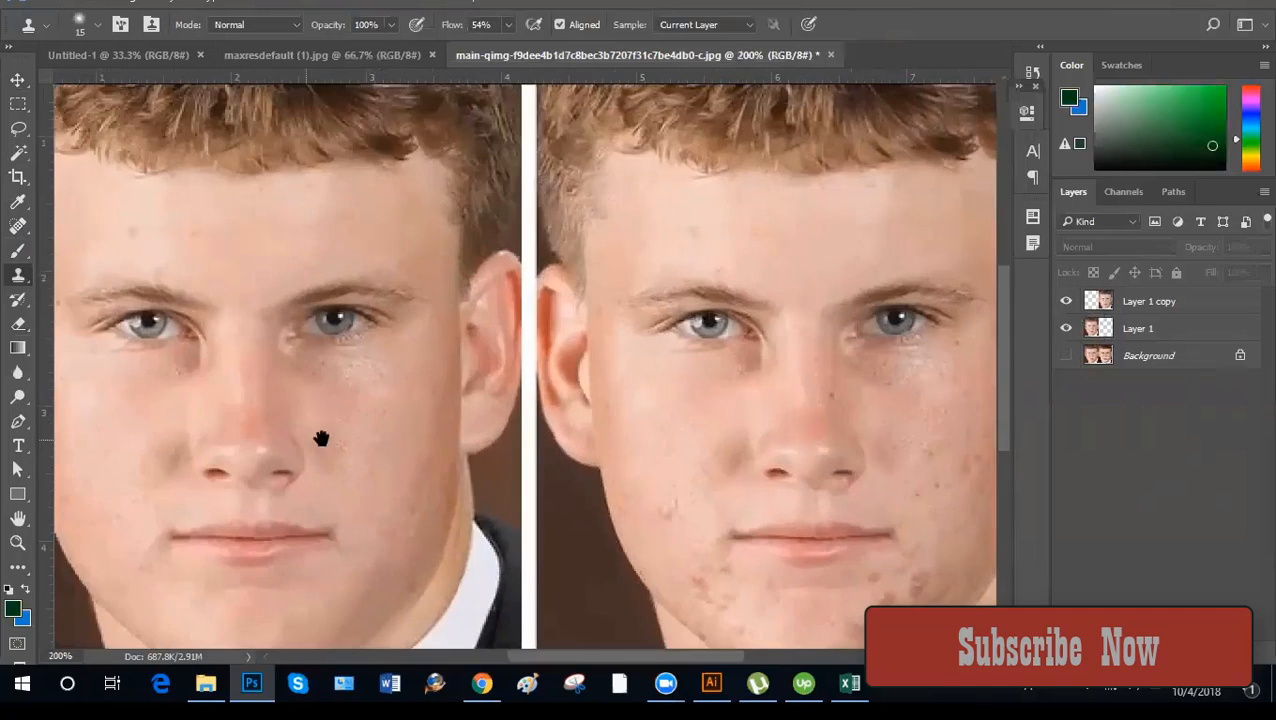
pyautogui.moveTo(318, 436); pyautogui.dragTo(598, 476)
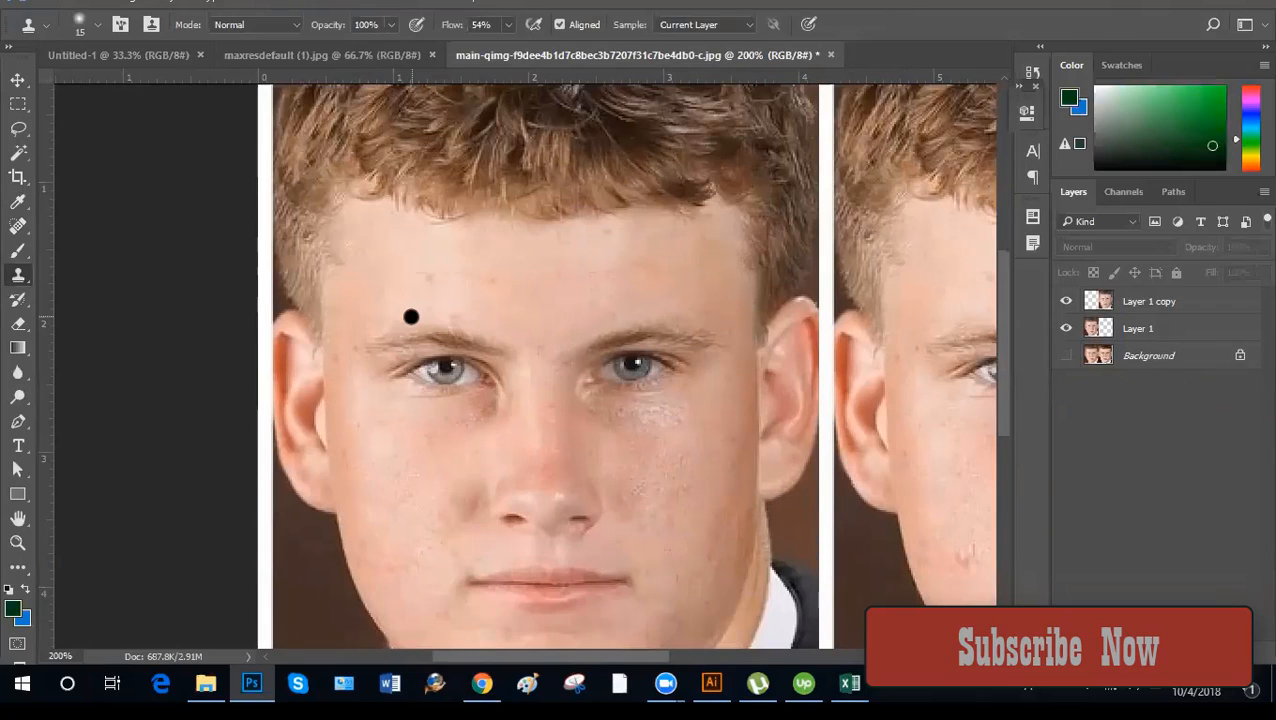
pyautogui.hotkey('ctrl', '-')
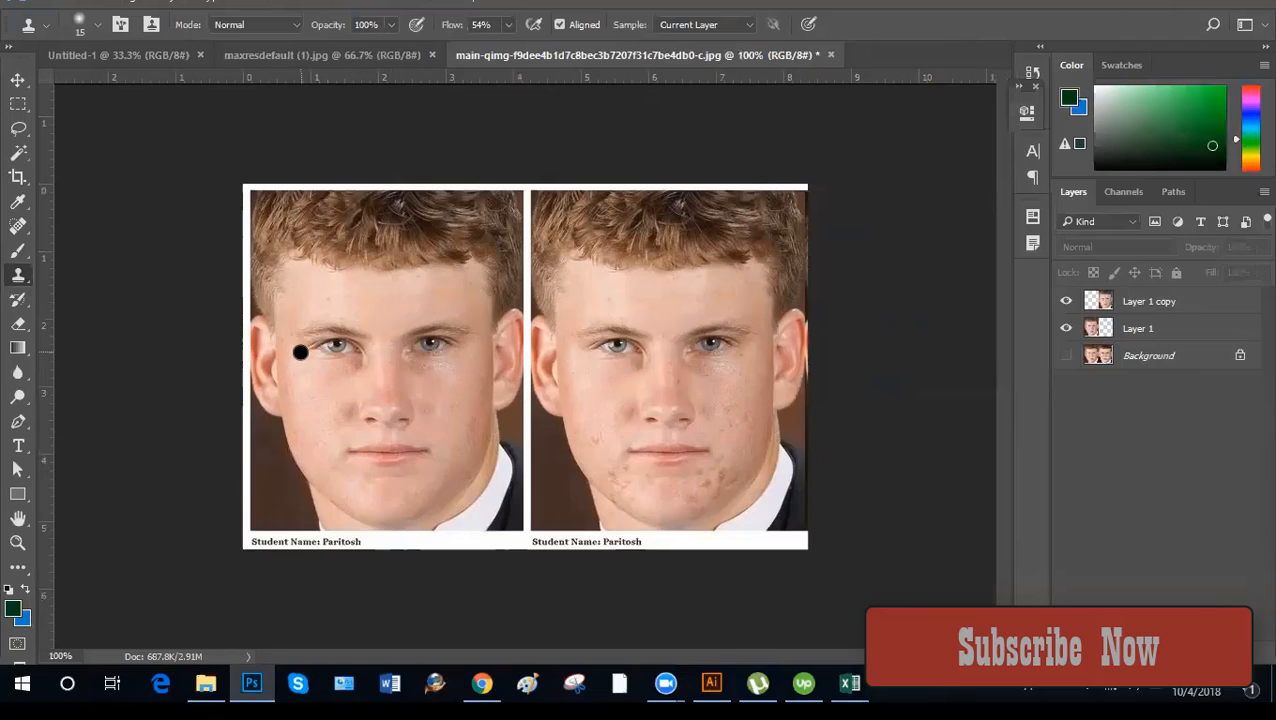
pyautogui.hotkey('ctrl', '+')
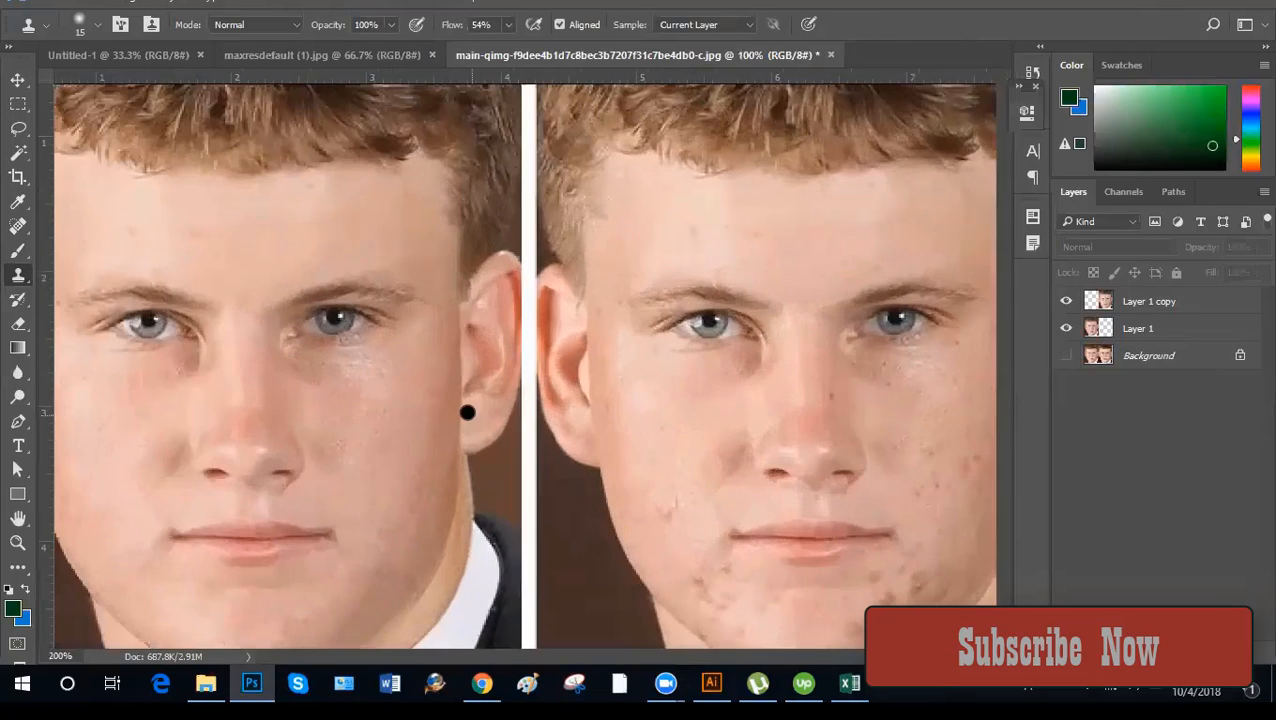
pyautogui.moveTo(181, 464); pyautogui.dragTo(425, 440)
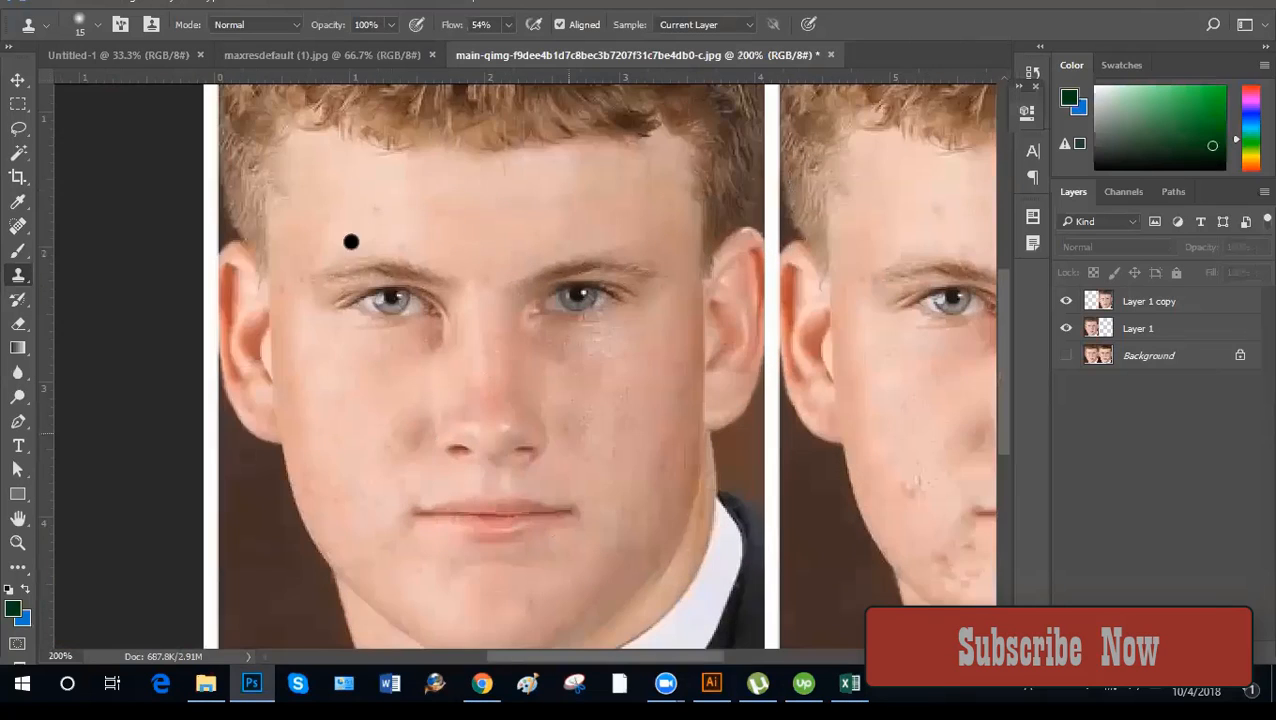
pyautogui.moveTo(491, 310); pyautogui.dragTo(523, 320)
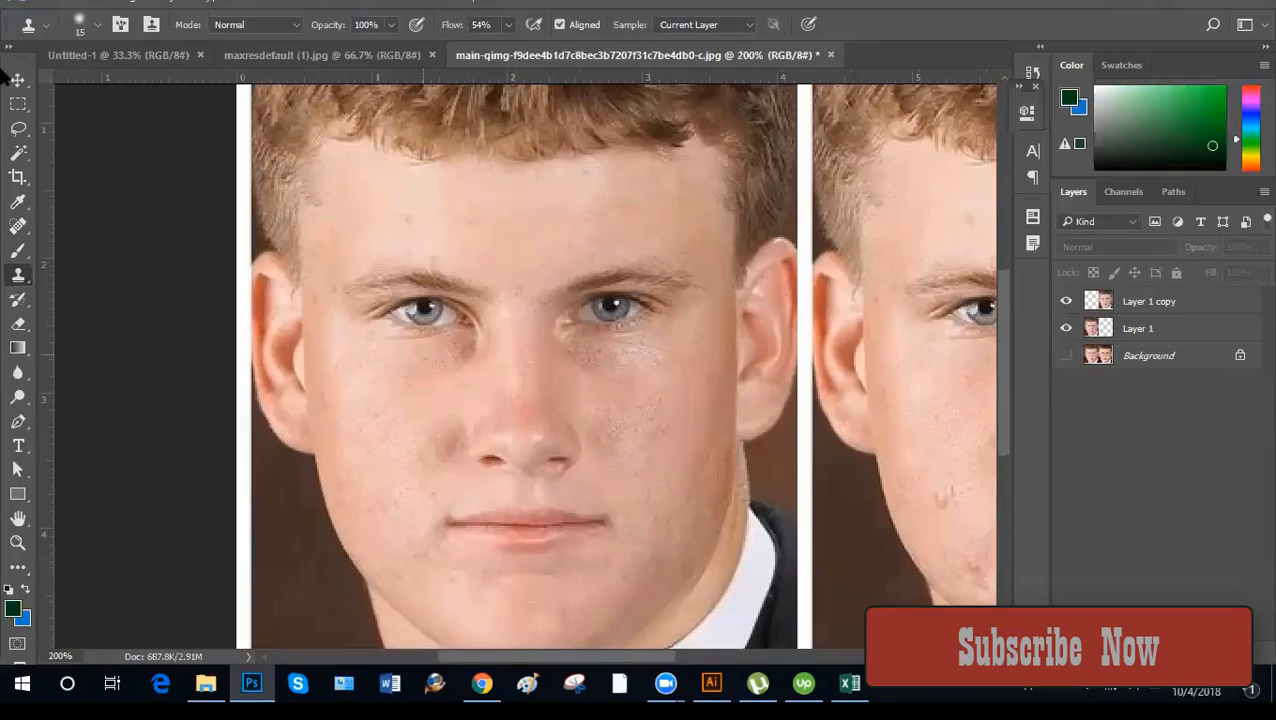
# Keep the Clone Stamp Tool chosen from the stamp tools and examine the left portrait's jaw, cheeks and forehead up close.
pyautogui.rightClick(18, 280)
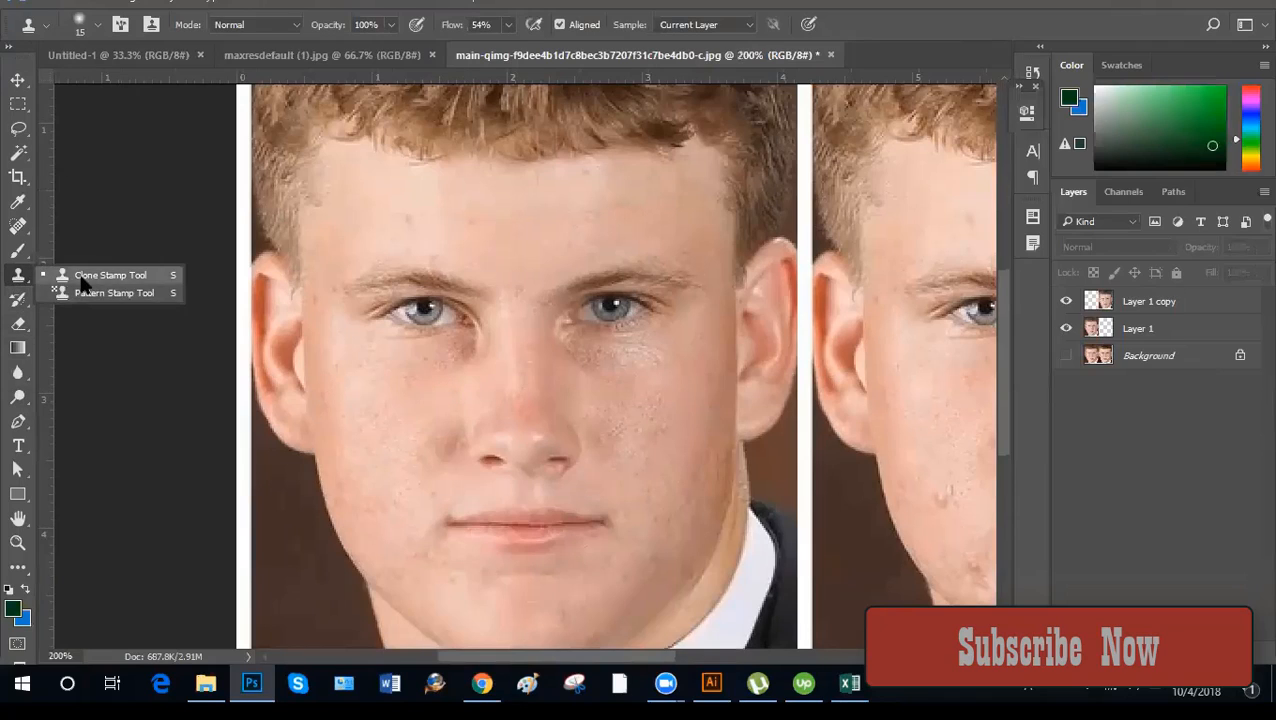
pyautogui.click(84, 274)
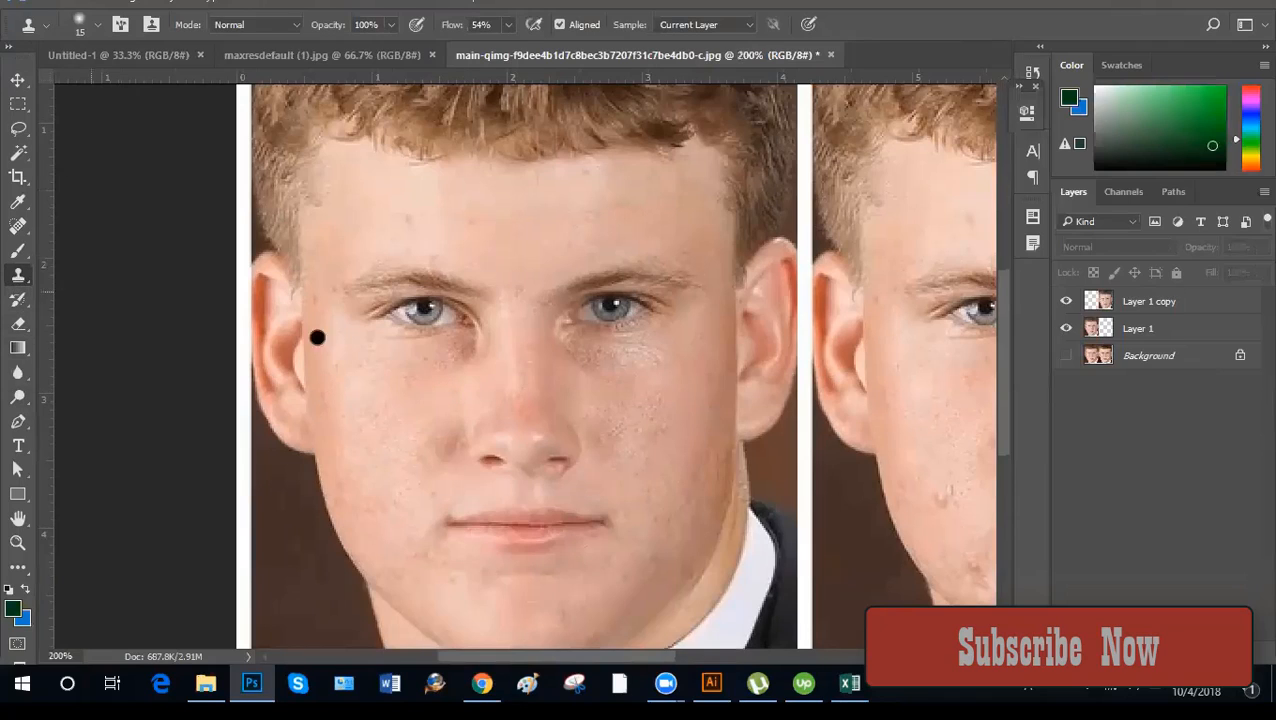
pyautogui.rightClick(18, 280)
pyautogui.click(88, 276)
pyautogui.moveTo(545, 492); pyautogui.dragTo(507, 414)
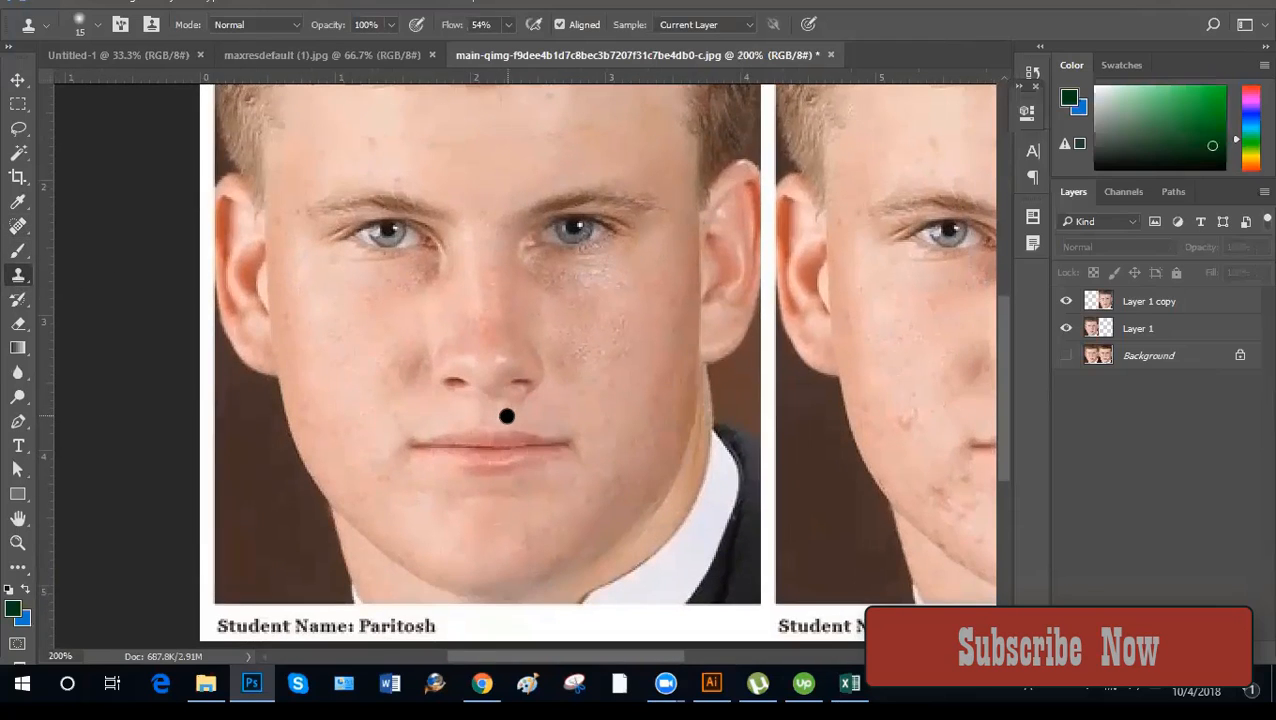
pyautogui.hotkey('ctrl', '+')
pyautogui.moveTo(396, 567); pyautogui.dragTo(422, 438)
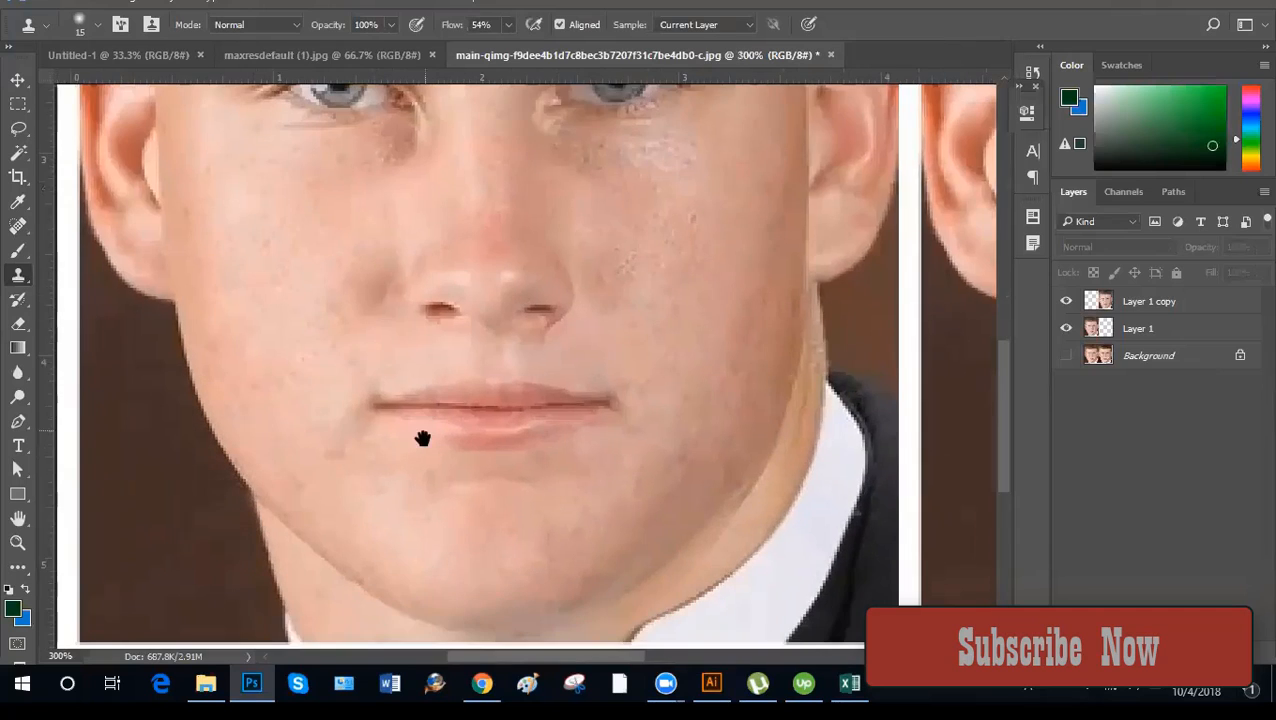
pyautogui.scroll(-3, 422, 460)
pyautogui.scroll(6, 435, 440)
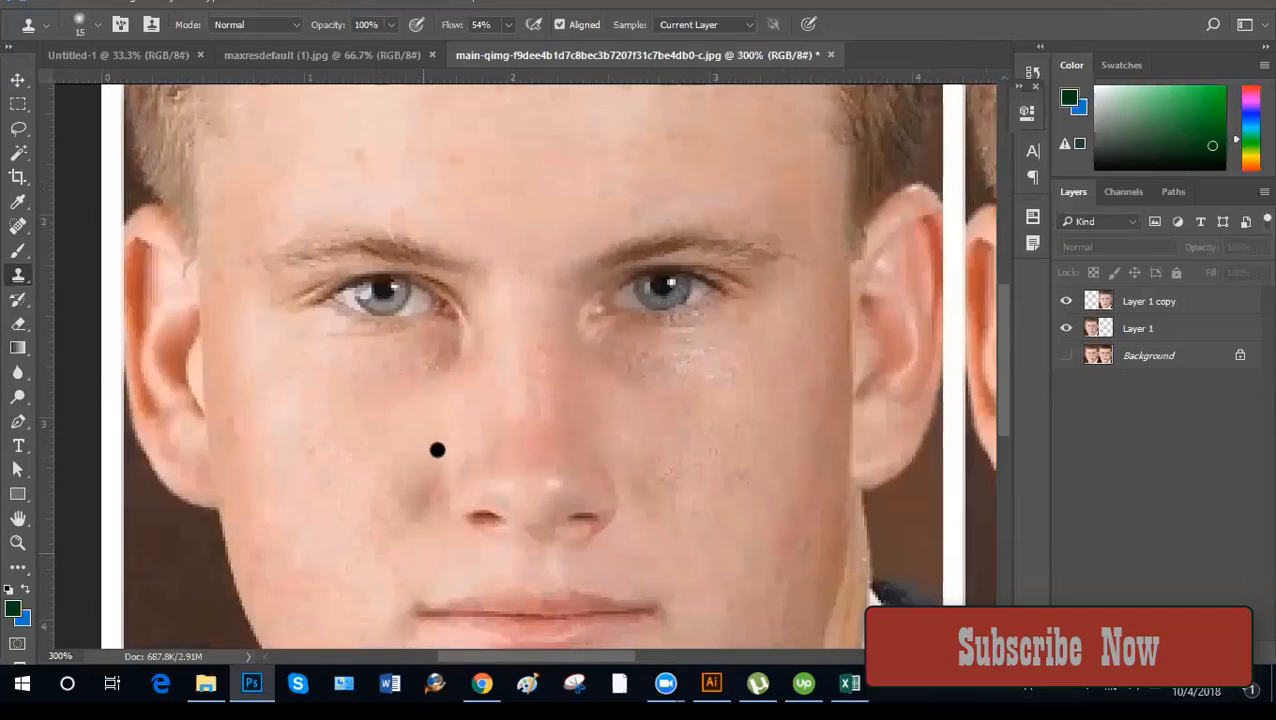
pyautogui.hotkey('ctrl', '-')
pyautogui.hotkey('ctrl', '-')
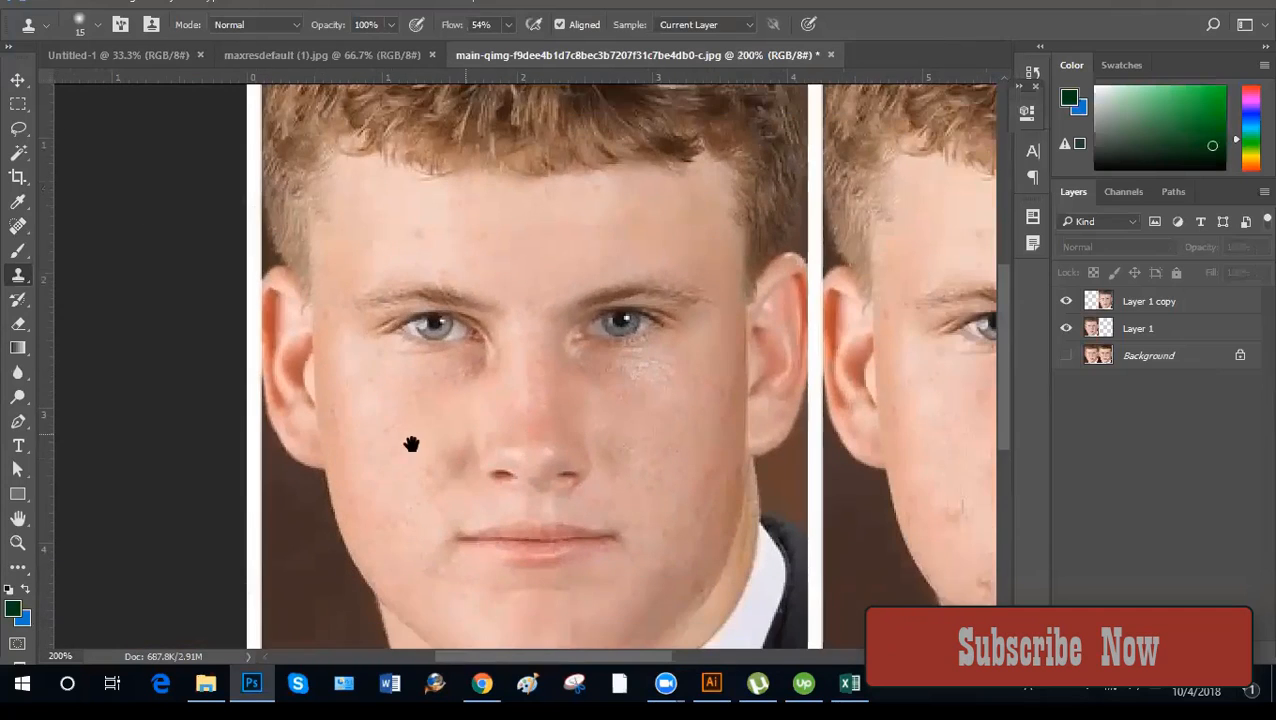
# Choose the Healing Brush Tool at size 9 and examine the left portrait's cheeks, nose and jaw up close.
pyautogui.moveTo(411, 443); pyautogui.dragTo(263, 428)
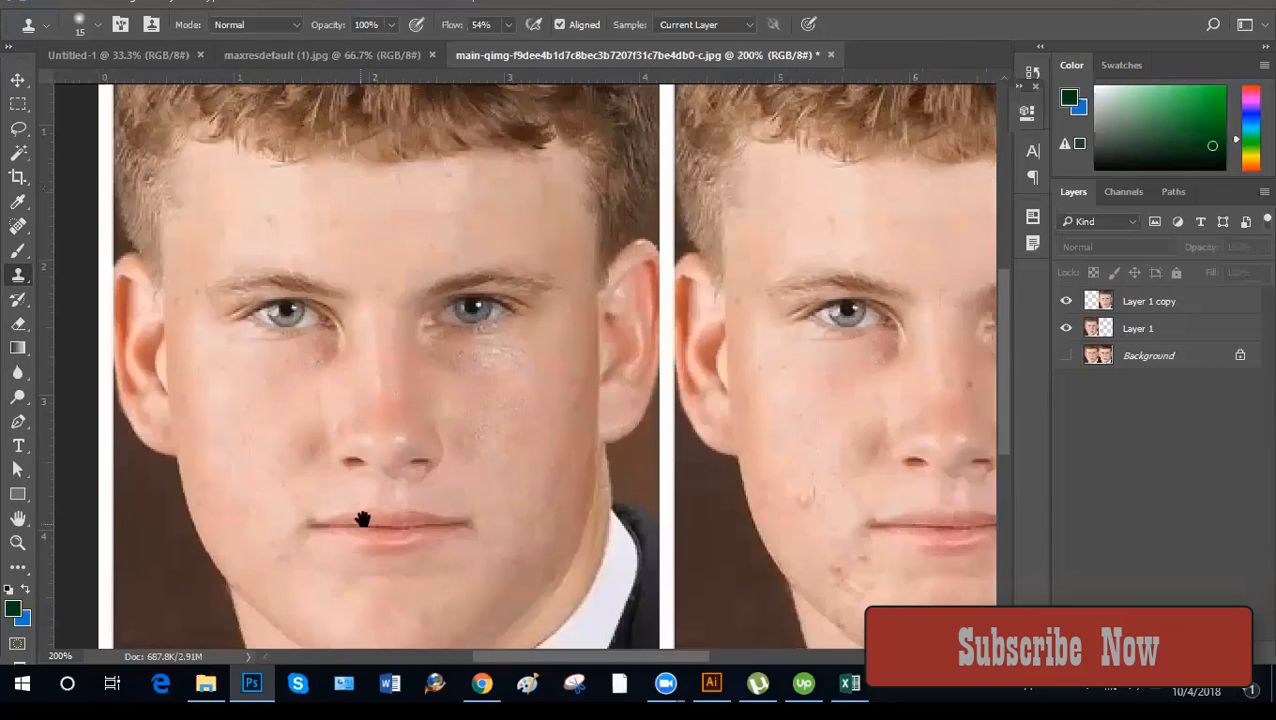
pyautogui.moveTo(363, 519); pyautogui.dragTo(364, 439)
pyautogui.moveTo(508, 498); pyautogui.dragTo(500, 459)
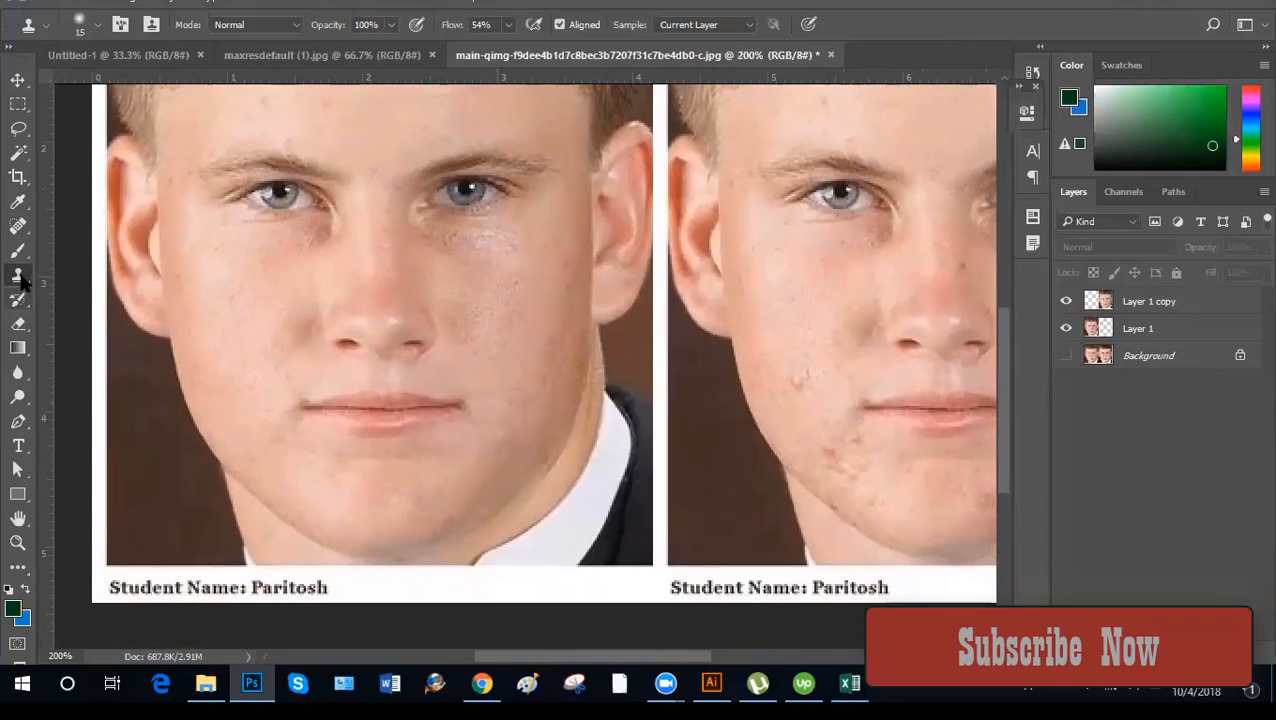
pyautogui.click(18, 226)
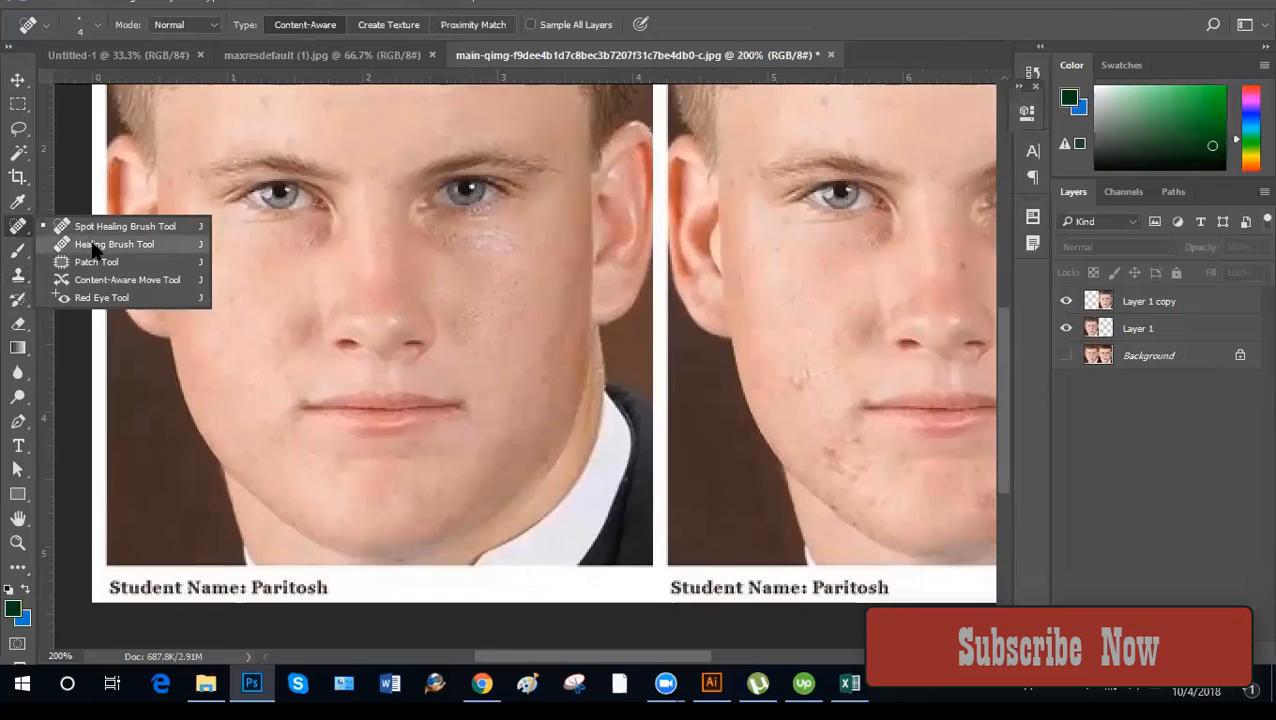
pyautogui.click(93, 245)
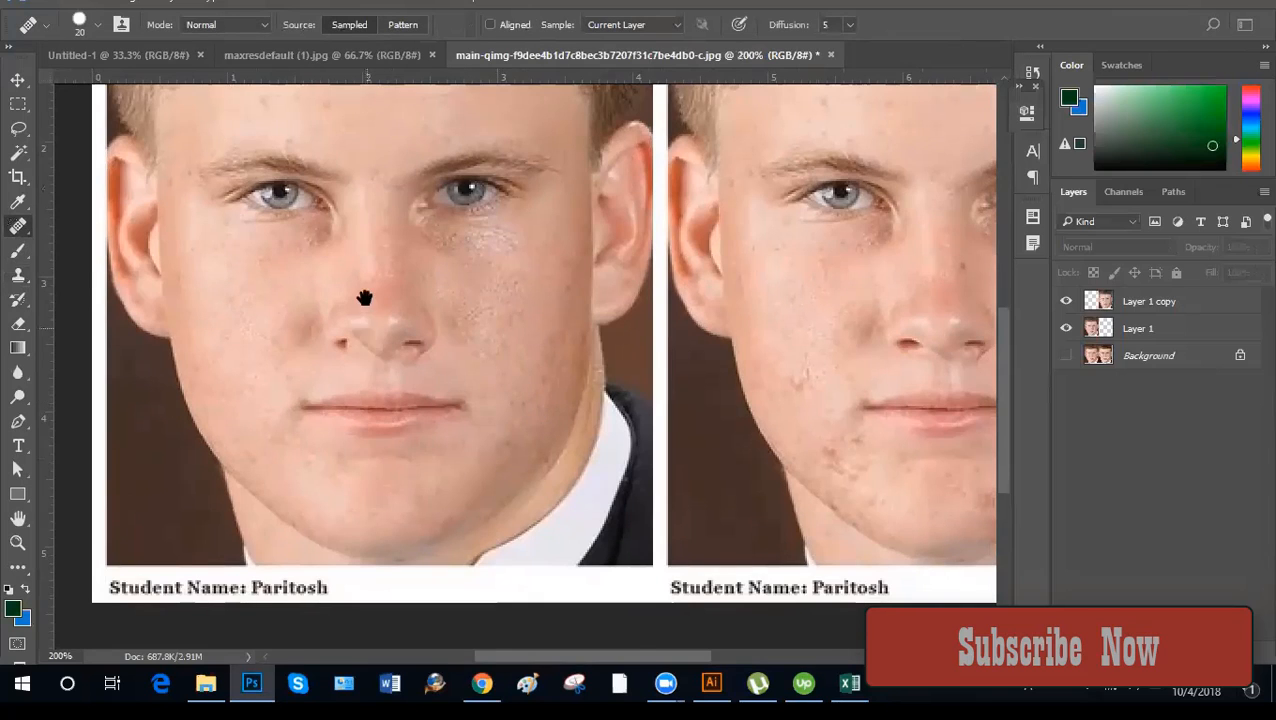
pyautogui.moveTo(364, 298); pyautogui.dragTo(407, 413)
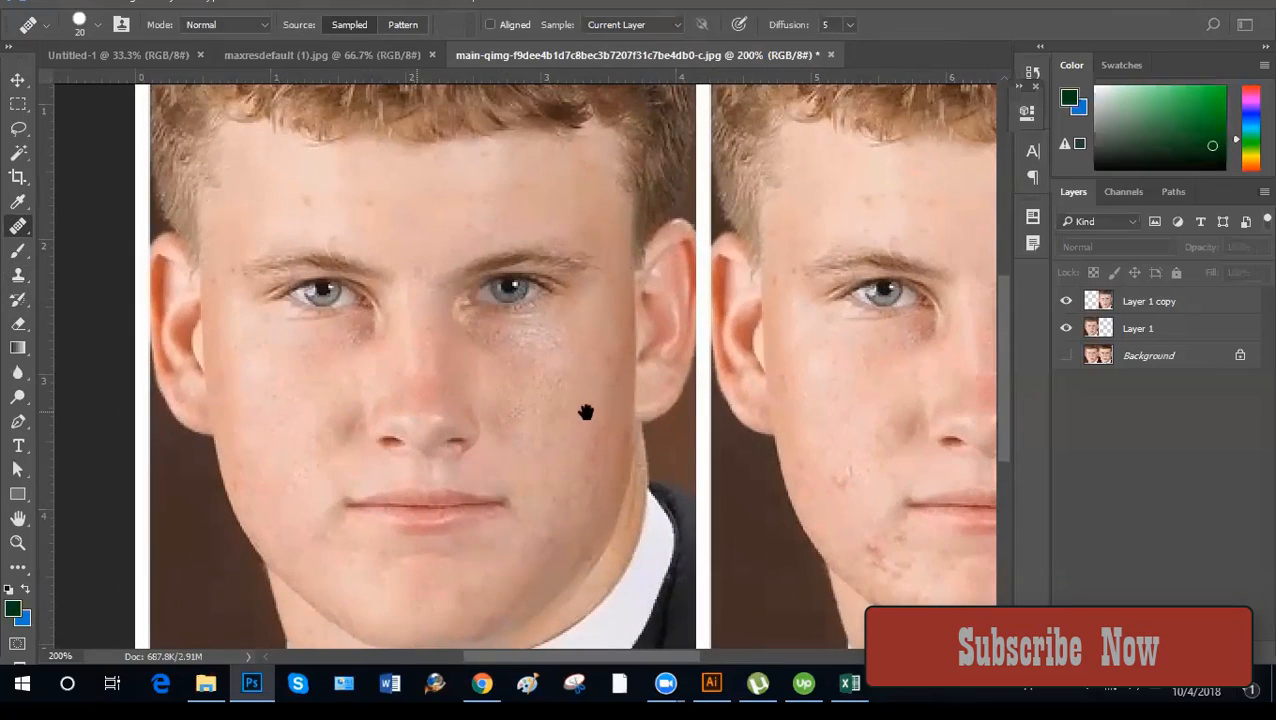
pyautogui.moveTo(586, 412); pyautogui.dragTo(550, 386)
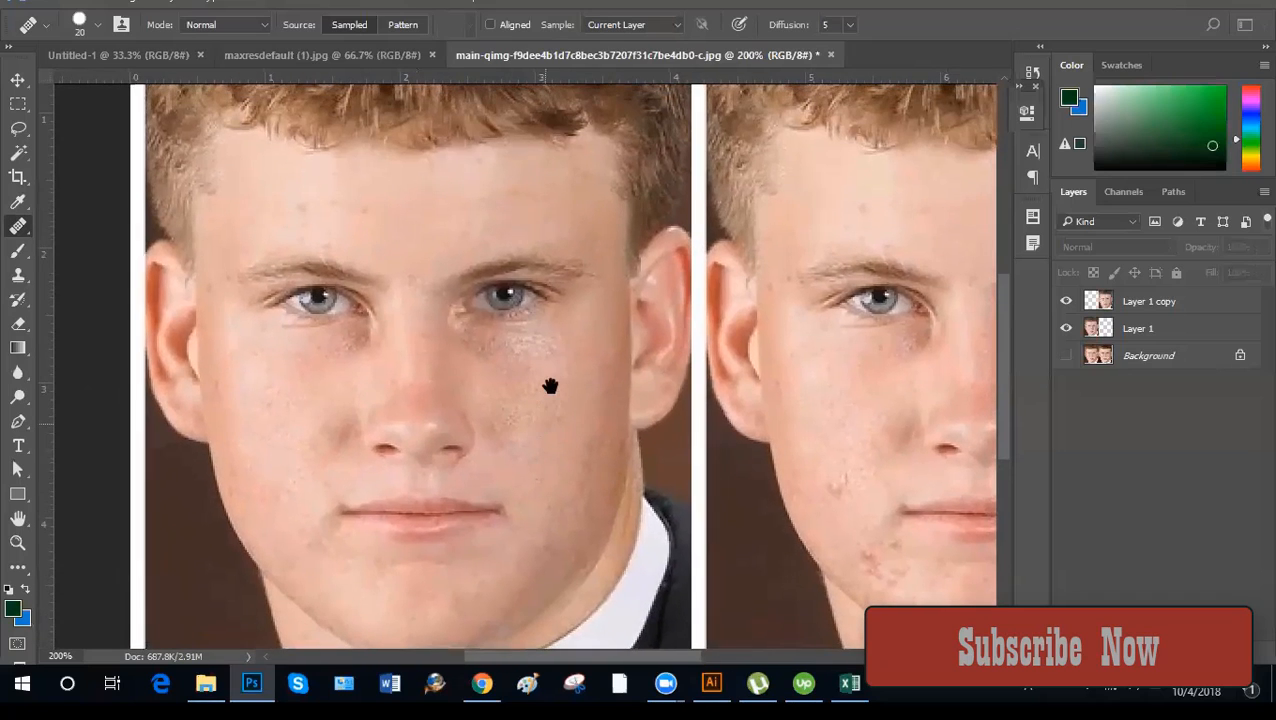
pyautogui.keyDown('ctrl'); pyautogui.click(524, 459); pyautogui.keyUp('ctrl')
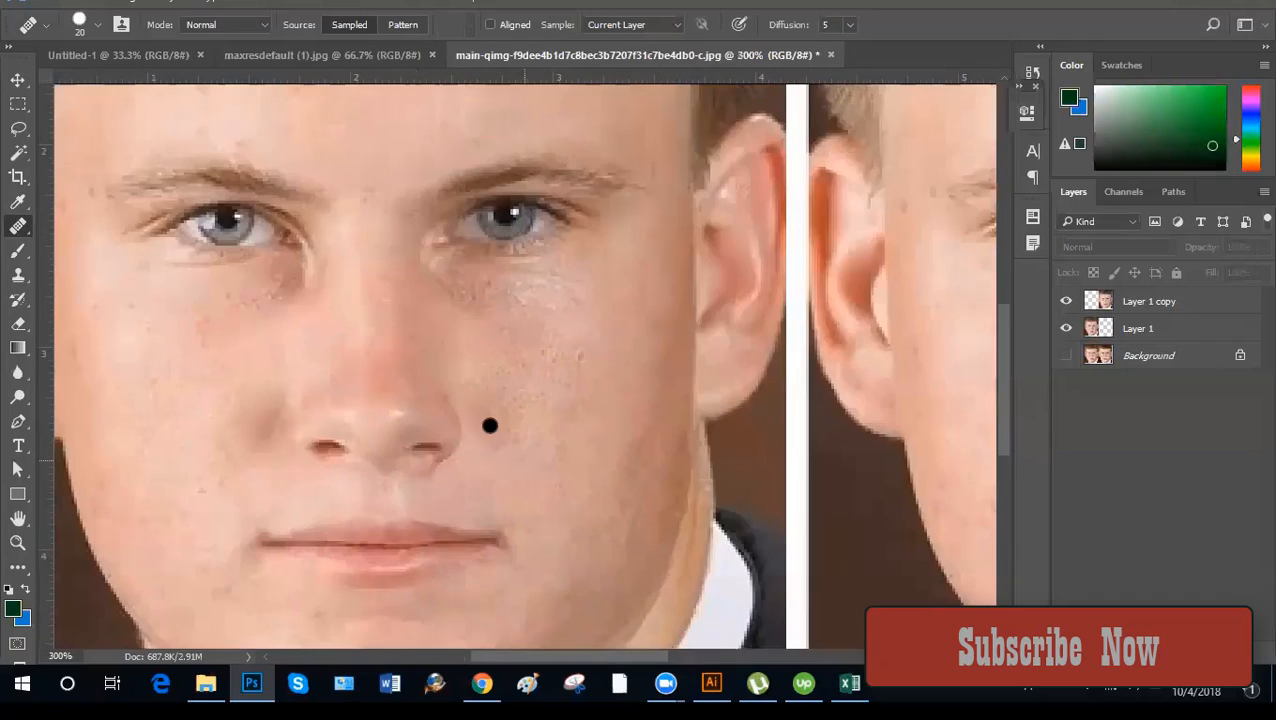
pyautogui.press('[')
pyautogui.press('[')
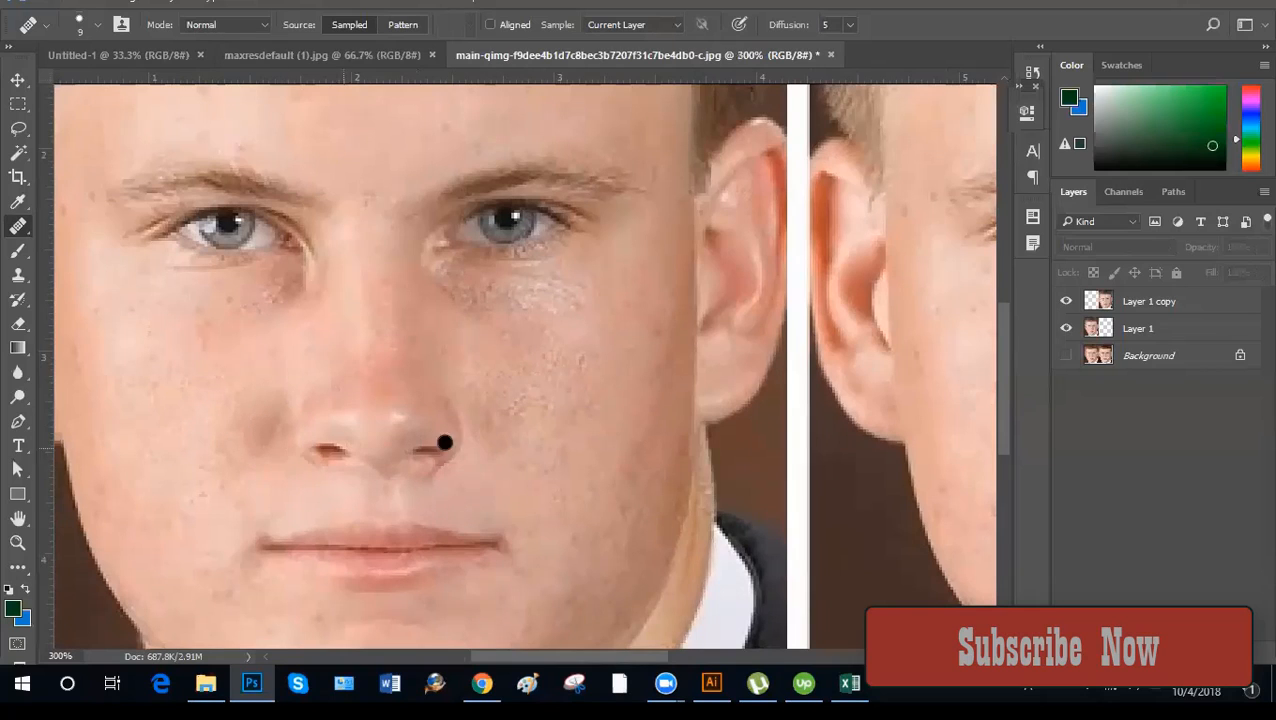
pyautogui.moveTo(285, 470); pyautogui.dragTo(379, 426)
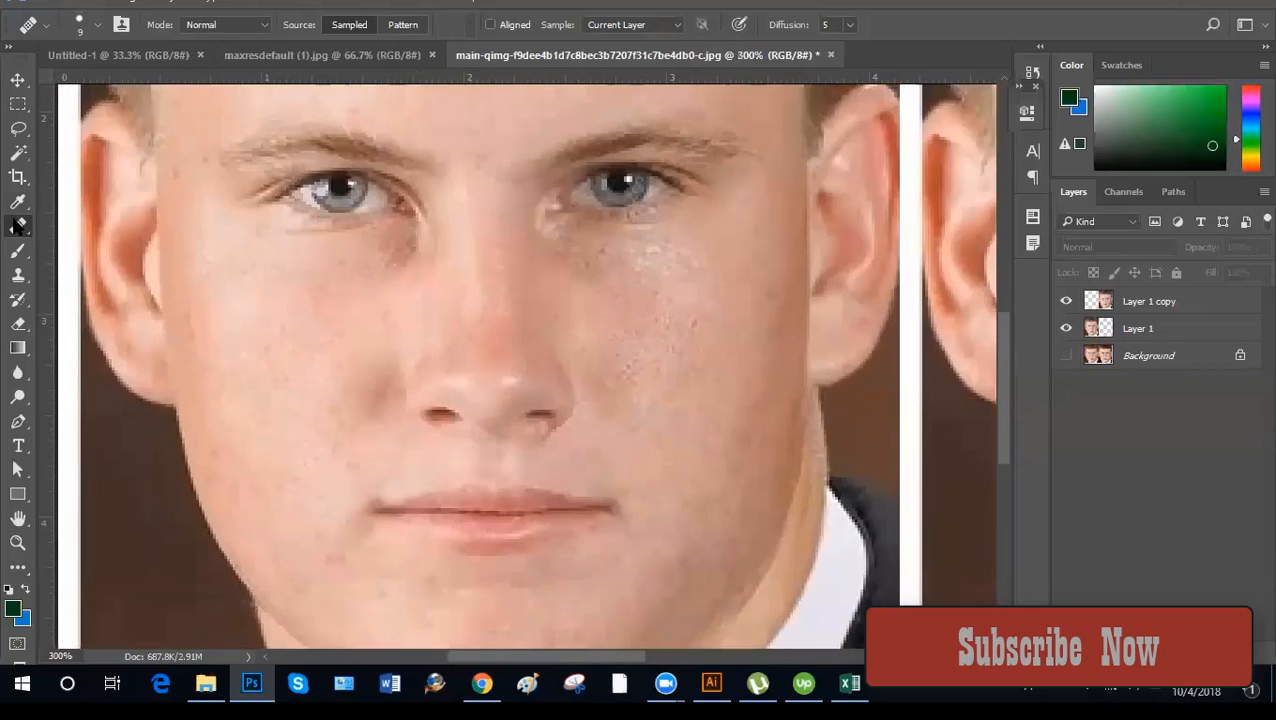
# Select Layer 1 and set the Healing Brush size to 15.
pyautogui.rightClick(17, 227)
pyautogui.click(80, 246)
pyautogui.click(1135, 325)
pyautogui.press(']')
pyautogui.press(']')
pyautogui.press(']')
pyautogui.press(']')
pyautogui.press(']')
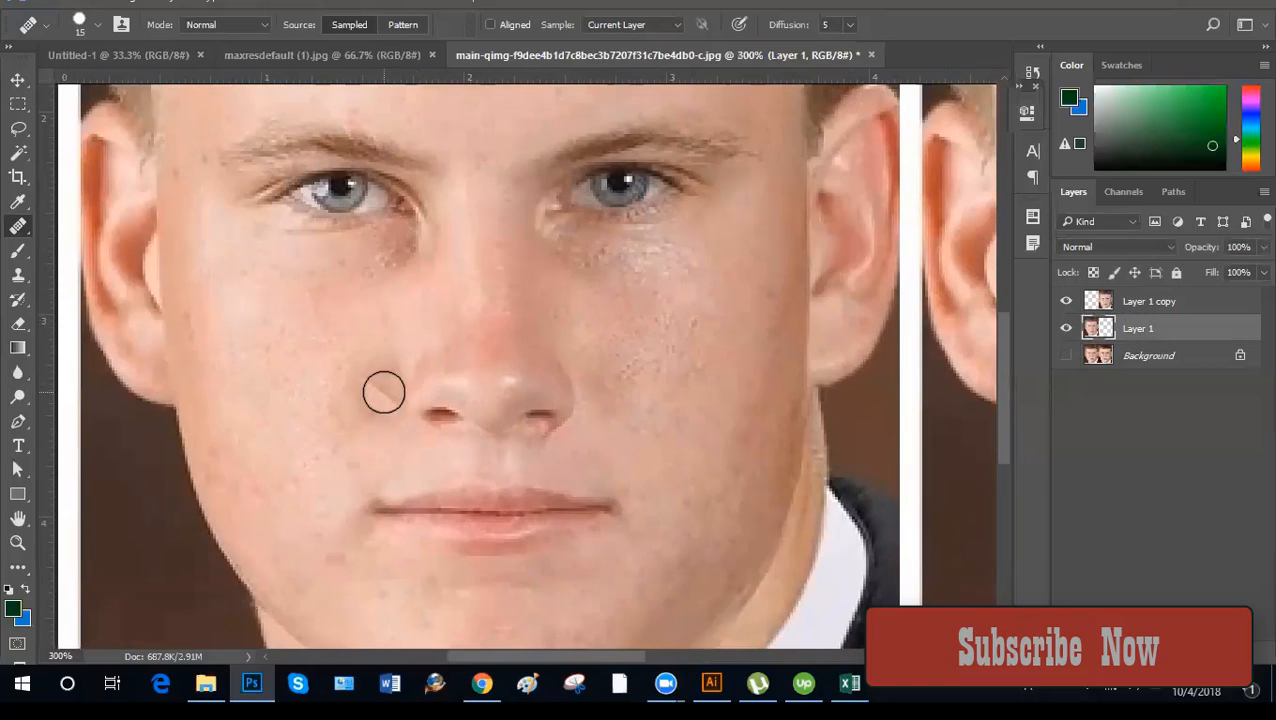
# Try to heal the shadowed patch on the left cheek beside the nose with the Spot Healing Brush at size 25.
pyautogui.rightClick(17, 227)
pyautogui.click(85, 222)
pyautogui.press(']')
pyautogui.press(']')
pyautogui.press(']')
pyautogui.press(']')
pyautogui.press(']')
pyautogui.press(']')
pyautogui.press(']')
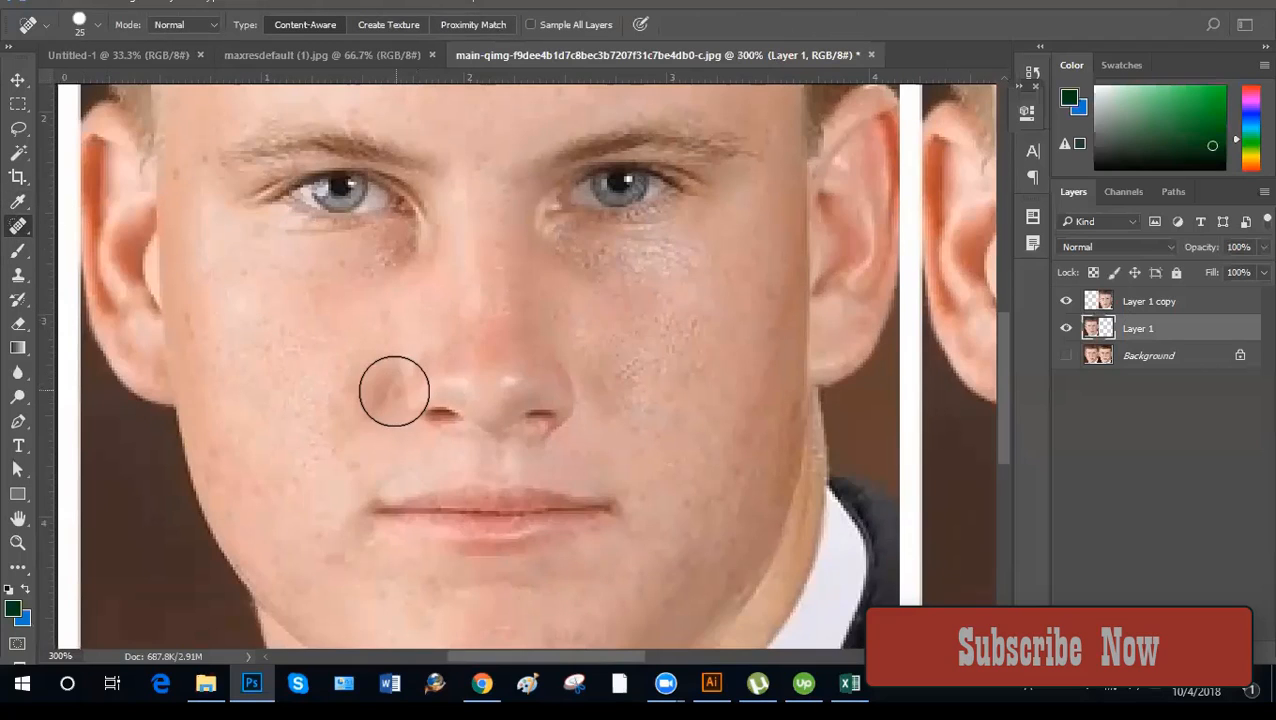
pyautogui.click(390, 391)
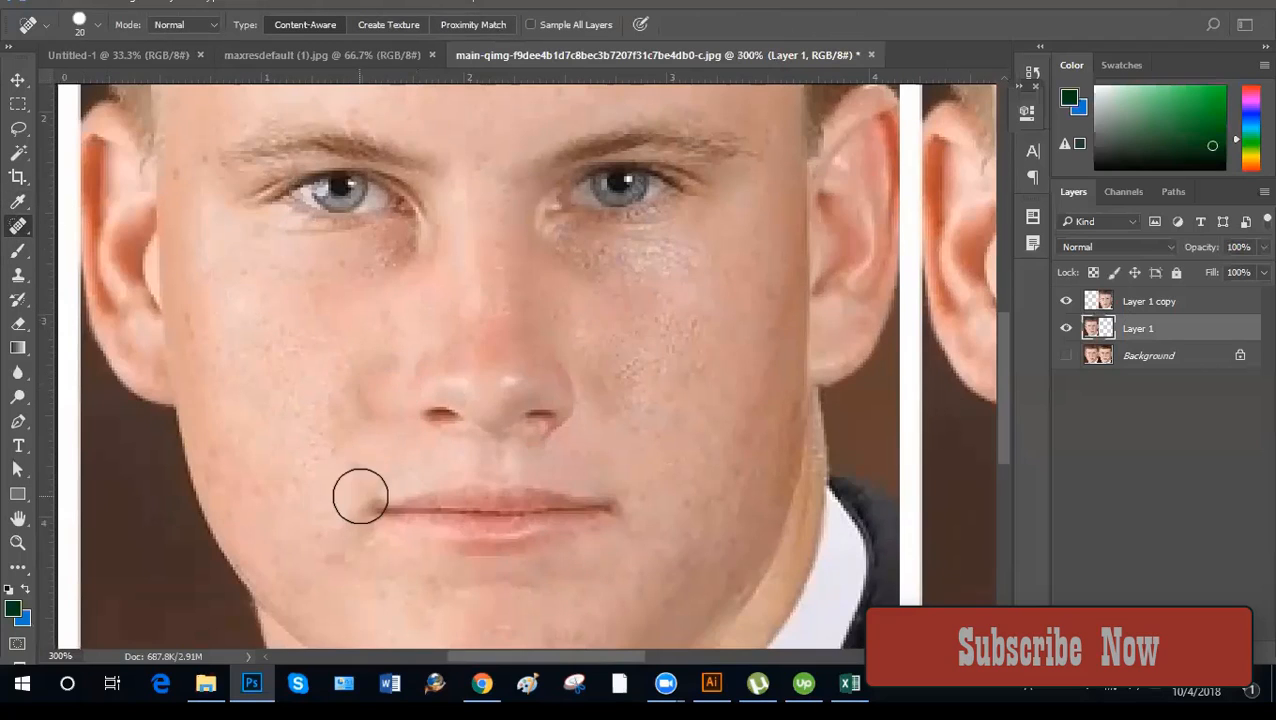
pyautogui.hotkey('ctrl', '-')
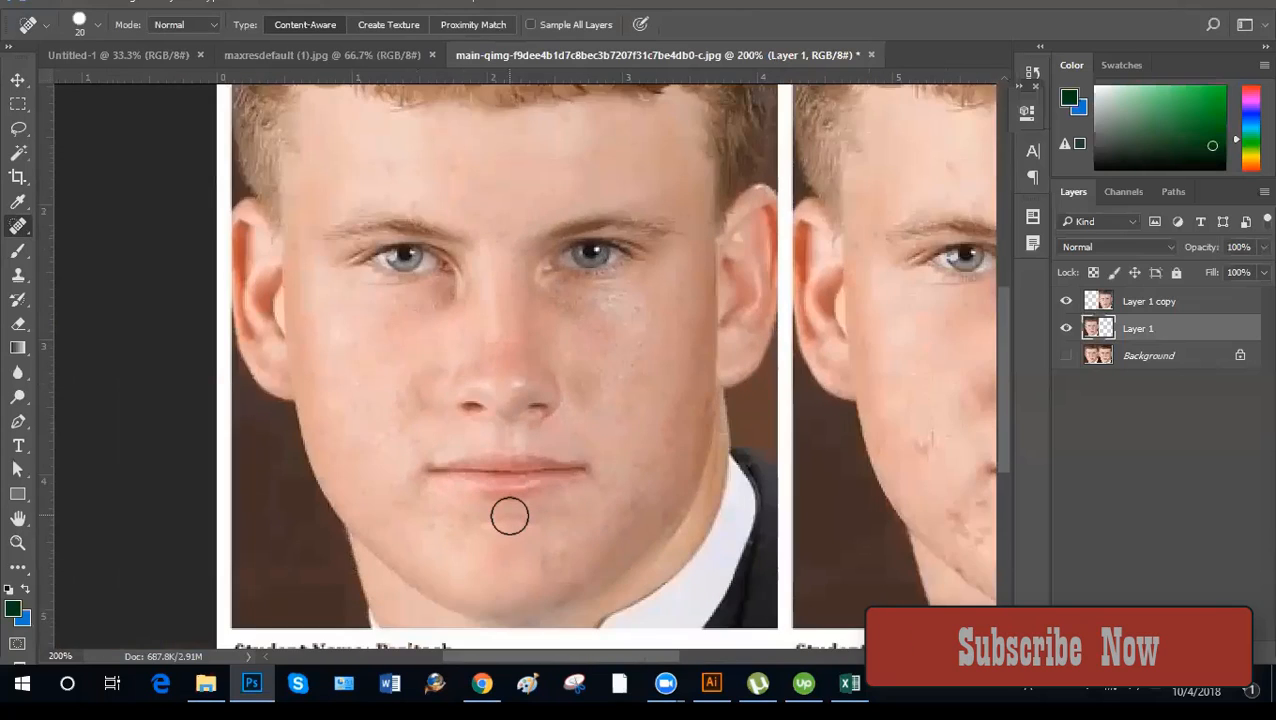
pyautogui.hotkey('ctrl', '+')
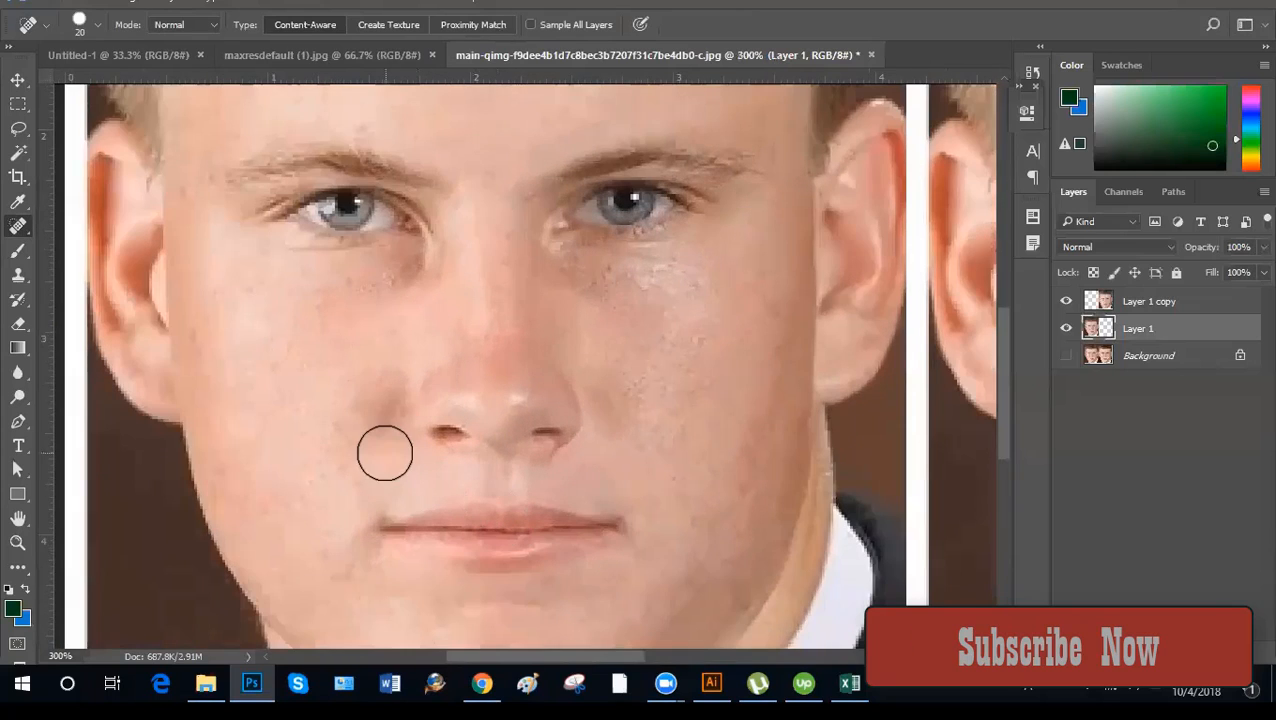
# Try a short Spot Healing stroke at size 9 over the shadowed patch beside the left nostril.
pyautogui.press('[')
pyautogui.press('[')
pyautogui.press('[')
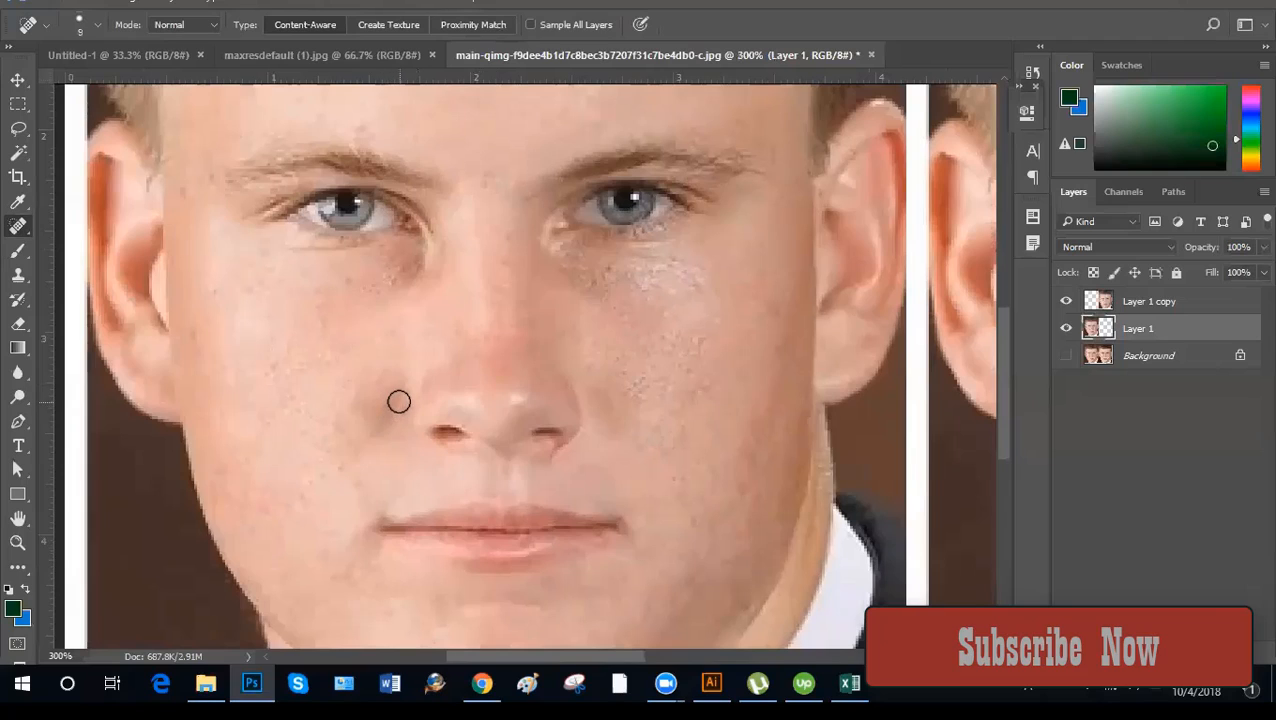
pyautogui.moveTo(392, 410); pyautogui.dragTo(392, 420)
# Retouch the shadowed patch beside the left nostril with the Healing Brush at size 9.
pyautogui.rightClick(15, 228)
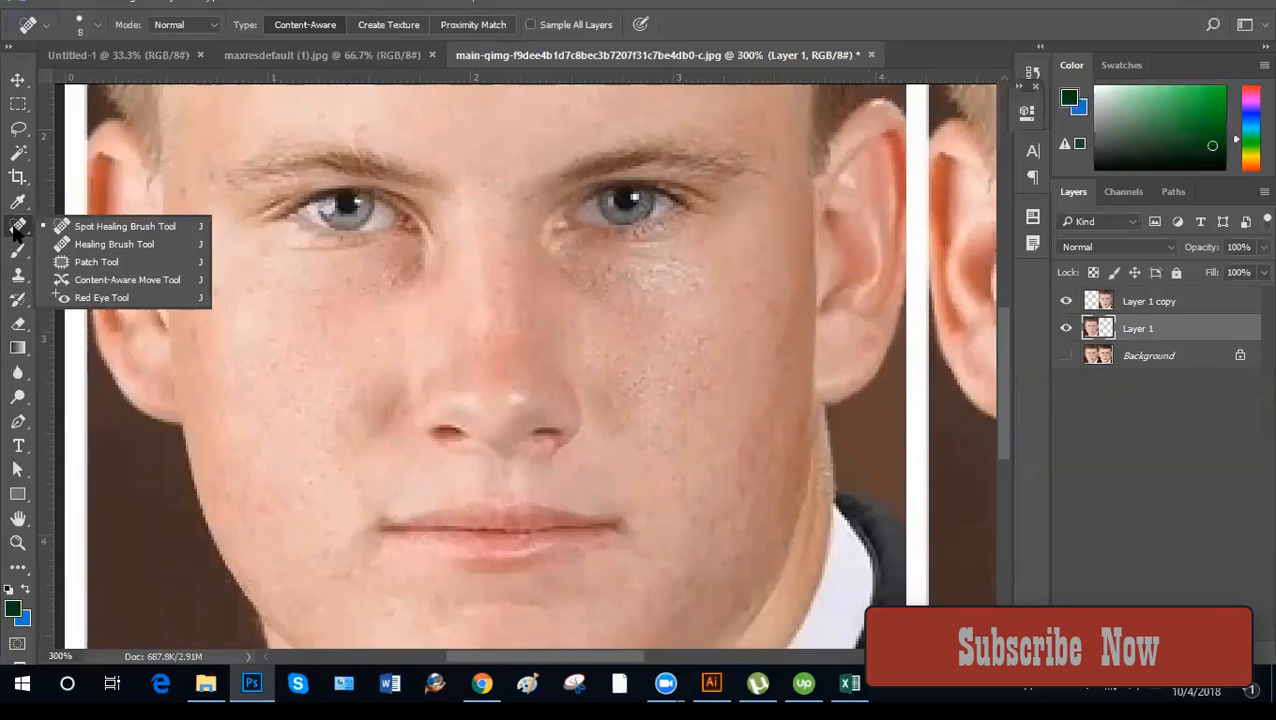
pyautogui.click(100, 245)
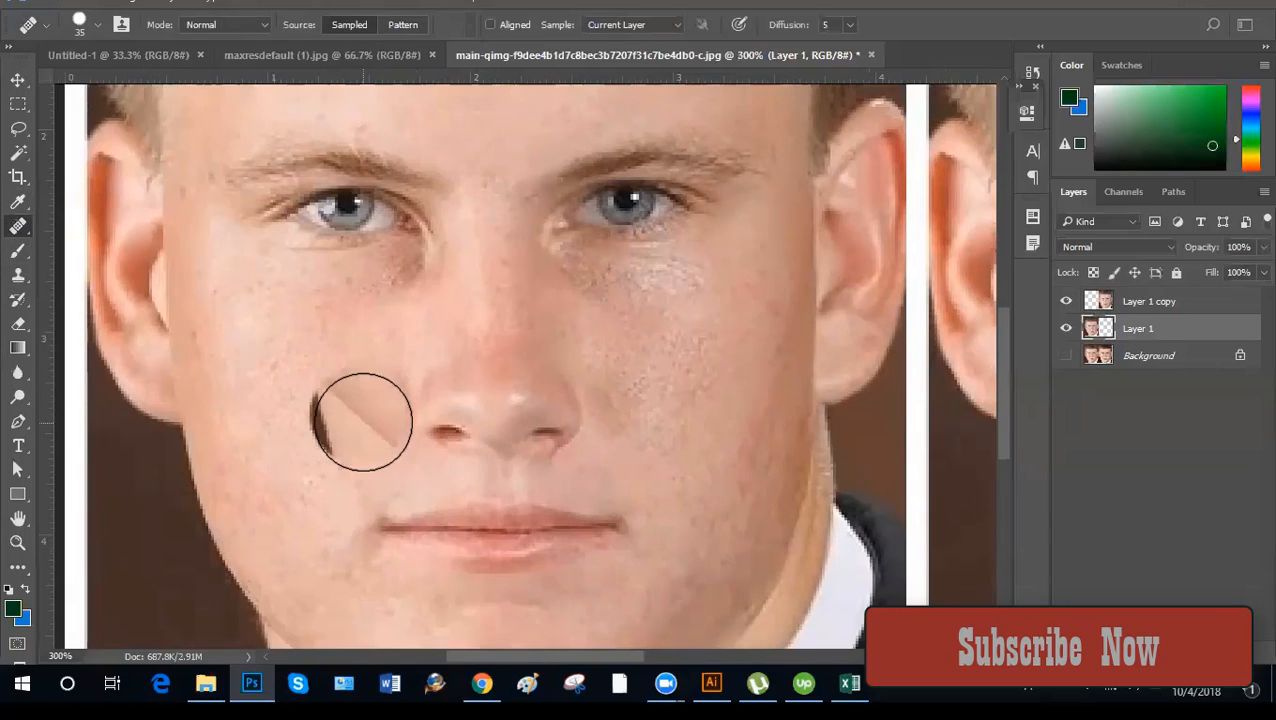
pyautogui.press('[')
pyautogui.press('[')
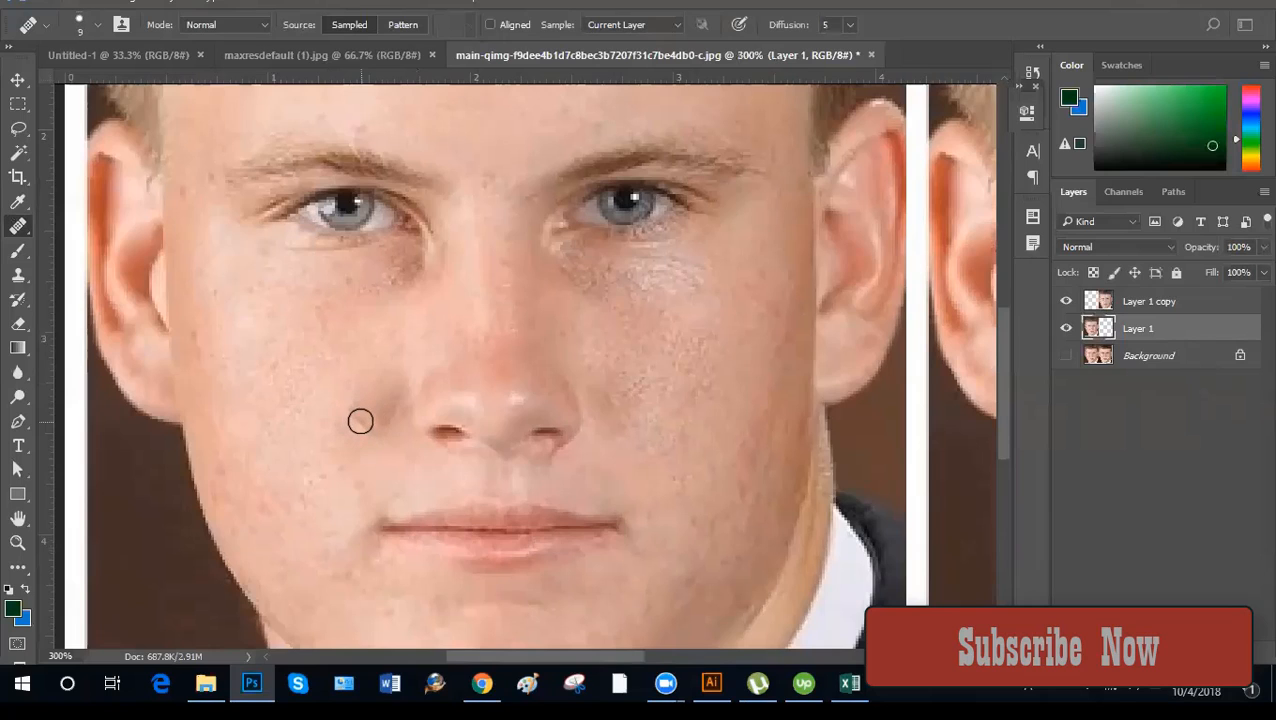
pyautogui.moveTo(360, 480); pyautogui.dragTo(422, 450)
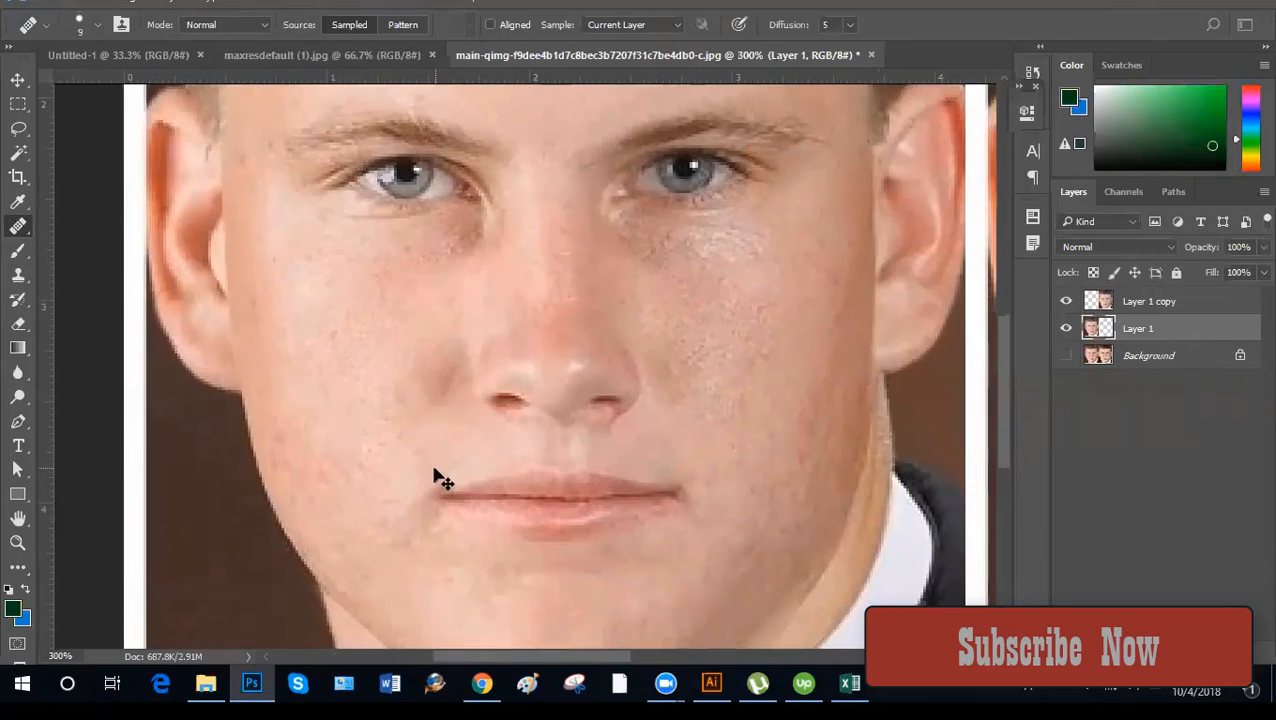
pyautogui.hotkey('ctrl', '+')
pyautogui.hotkey('ctrl', '-')
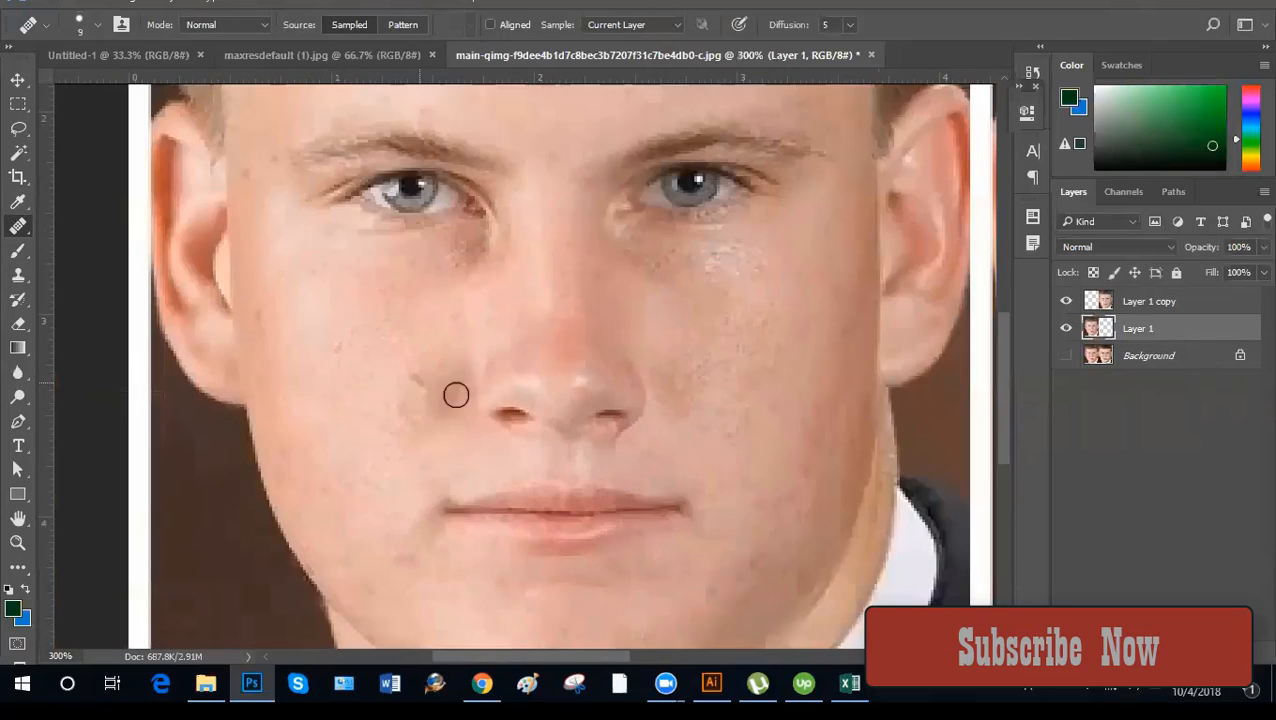
pyautogui.hotkey('ctrl', '+')
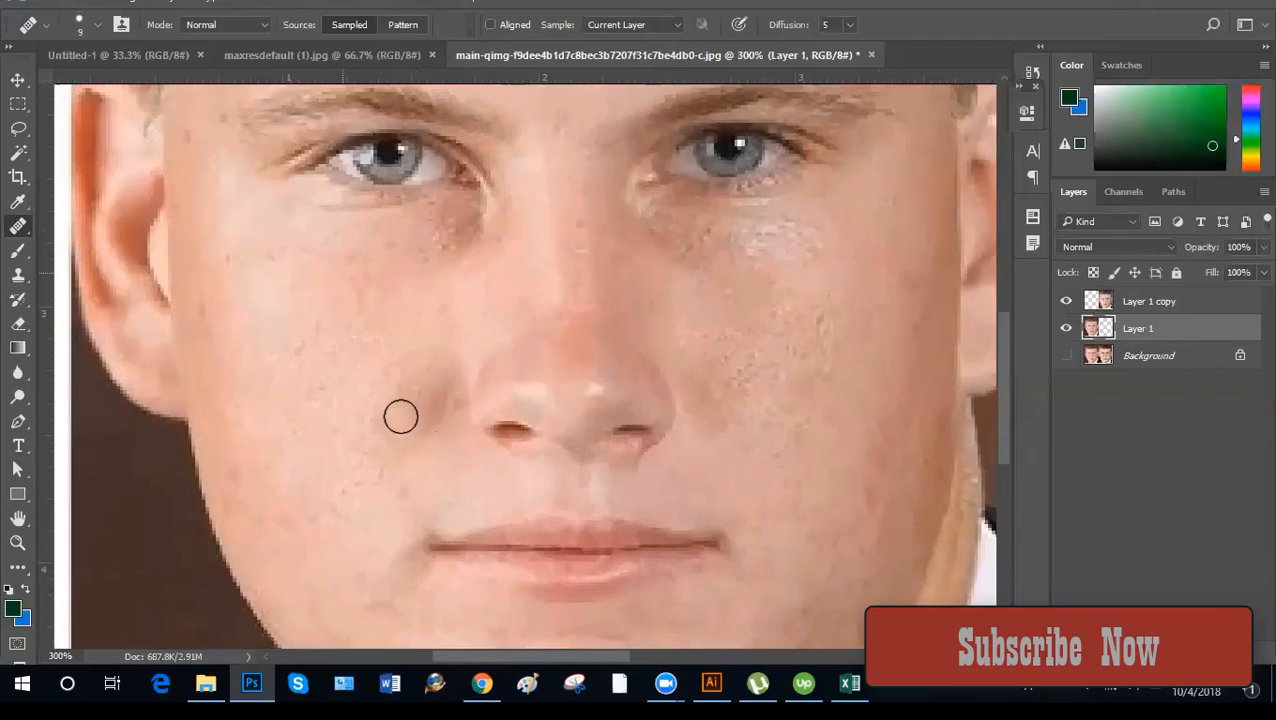
pyautogui.hotkey('ctrl', '+')
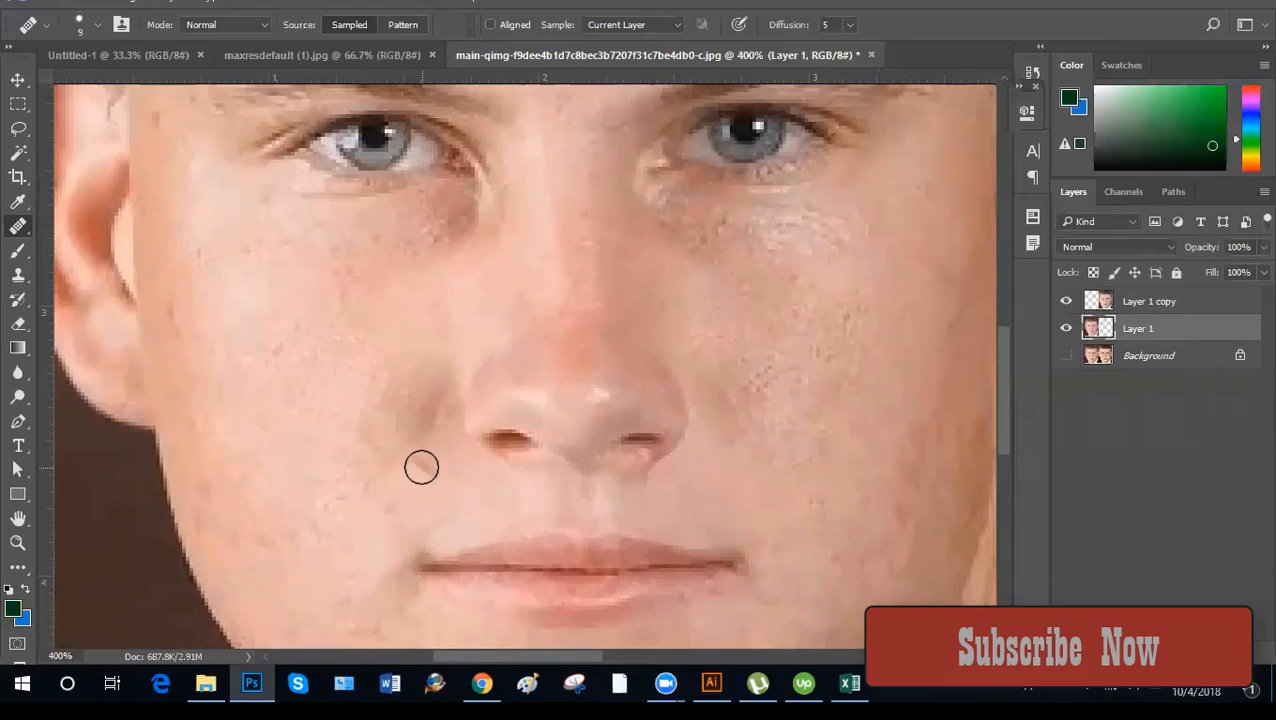
pyautogui.click(437, 412)
# Sample clean skin beside the nose and heal the speckled blemishes on the left portrait's right cheek with the Healing Brush at size 9.
pyautogui.moveTo(694, 484); pyautogui.dragTo(551, 475)
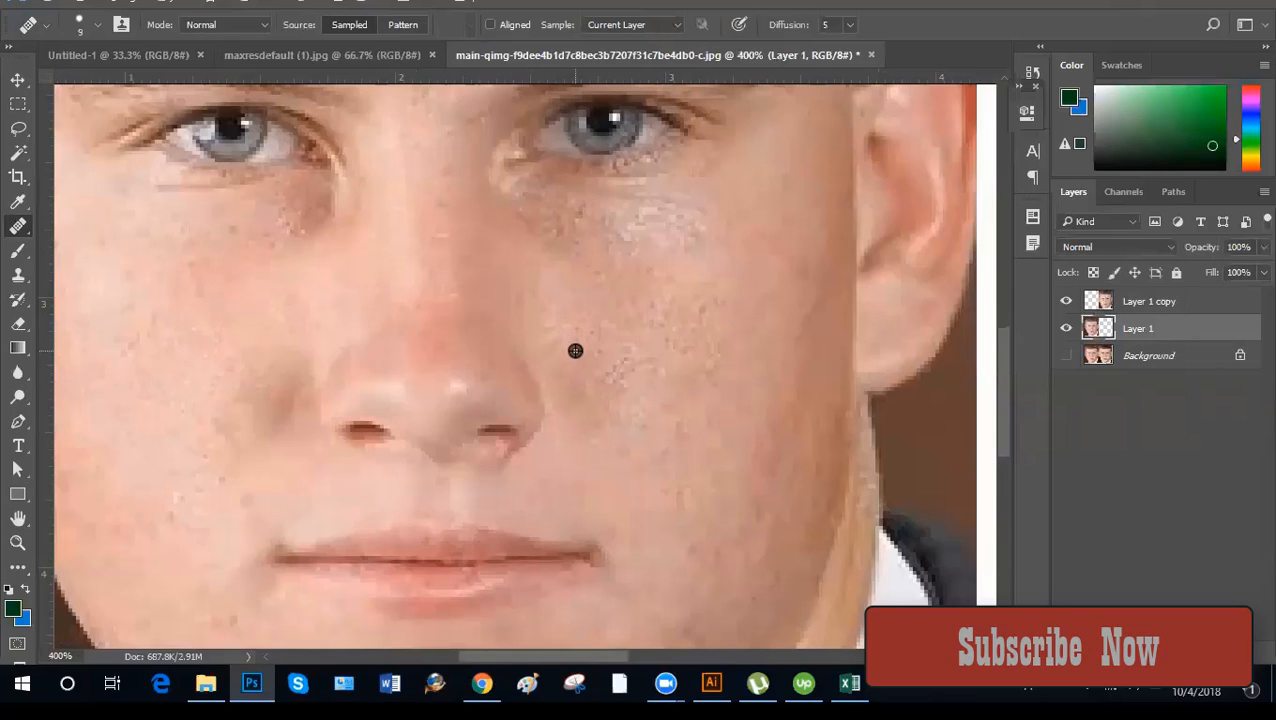
pyautogui.keyDown('alt'); pyautogui.click(575, 348); pyautogui.keyUp('alt')
pyautogui.moveTo(603, 377); pyautogui.dragTo(638, 385)
pyautogui.scroll(-1, 637, 490)
pyautogui.scroll(-1, 550, 370)
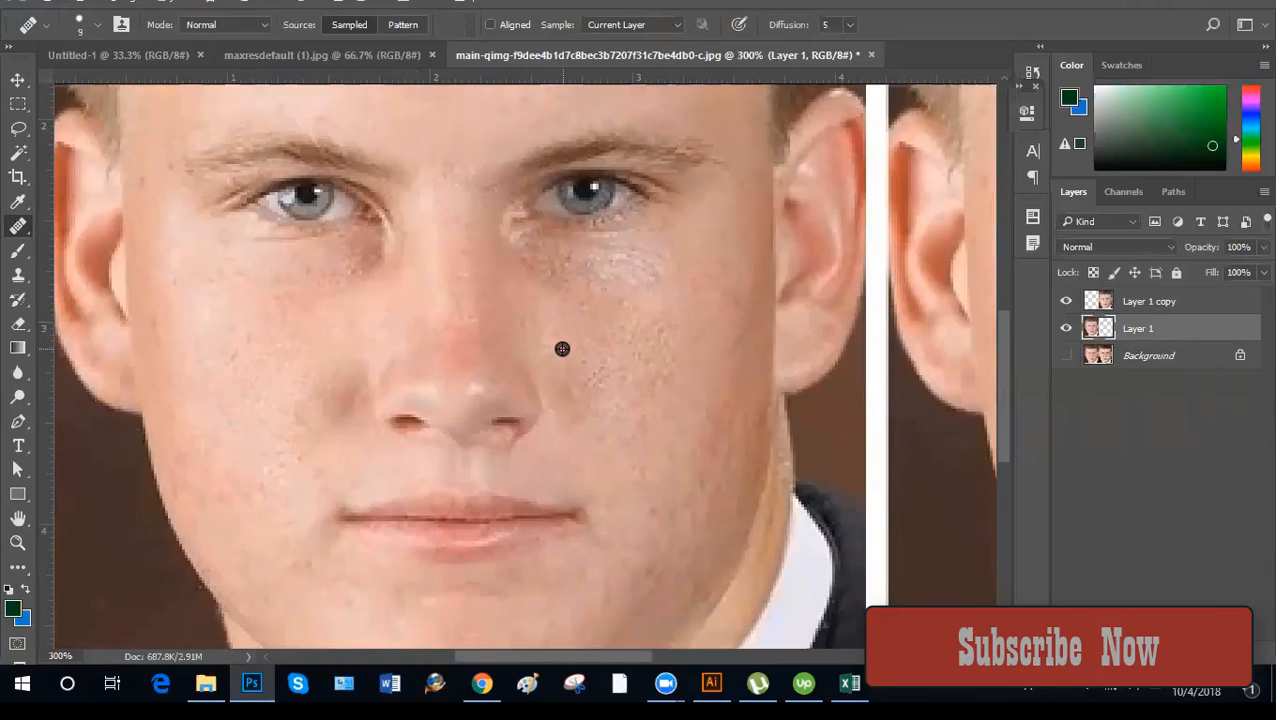
# Heal the remaining specks on the left portrait's right cheek with the Healing Brush at size 15, sampling clean skin above and below them.
pyautogui.keyDown('alt'); pyautogui.click(560, 347); pyautogui.keyUp('alt')
pyautogui.press(']')
pyautogui.press(']')
pyautogui.moveTo(565, 376)
pyautogui.mouseDown()
pyautogui.moveTo(590, 404)
pyautogui.moveTo(626, 364)
pyautogui.mouseUp()
pyautogui.keyDown('alt'); pyautogui.click(600, 441); pyautogui.keyUp('alt')
pyautogui.moveTo(620, 420)
pyautogui.mouseDown()
pyautogui.moveTo(601, 419)
pyautogui.moveTo(591, 397)
pyautogui.mouseUp()
pyautogui.moveTo(588, 402)
pyautogui.mouseDown()
pyautogui.moveTo(618, 409)
pyautogui.moveTo(587, 396)
pyautogui.mouseUp()
pyautogui.moveTo(590, 395); pyautogui.dragTo(626, 373)
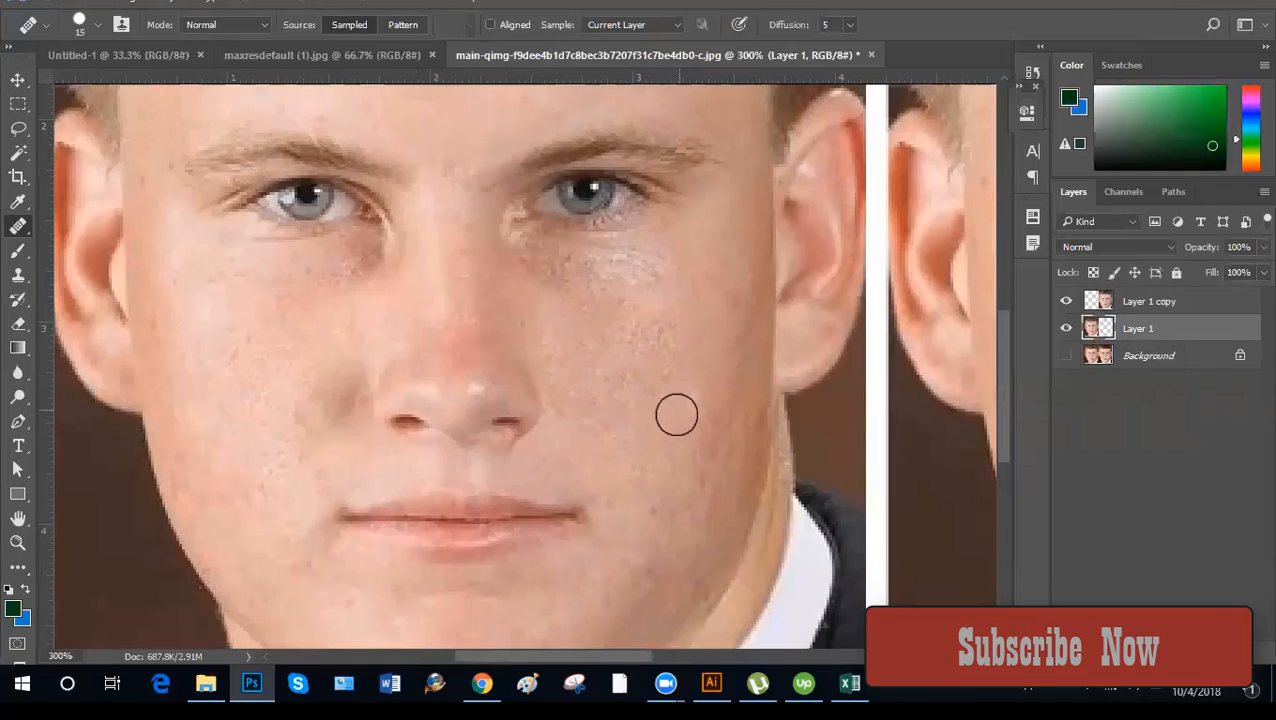
# Sample the healed right cheek and compare the left portrait with the unretouched one at several magnifications.
pyautogui.keyDown('alt'); pyautogui.click(610, 358); pyautogui.keyUp('alt')
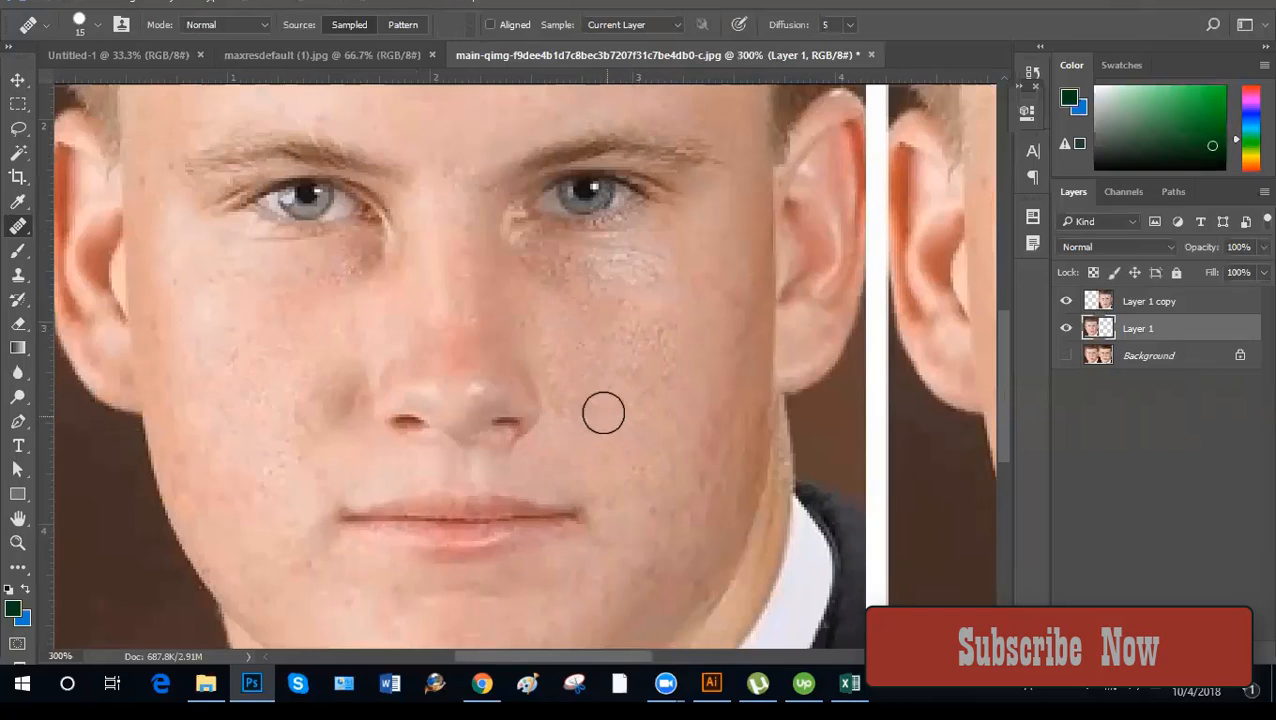
pyautogui.hotkey('ctrl', '-')
pyautogui.hotkey('ctrl', '-')
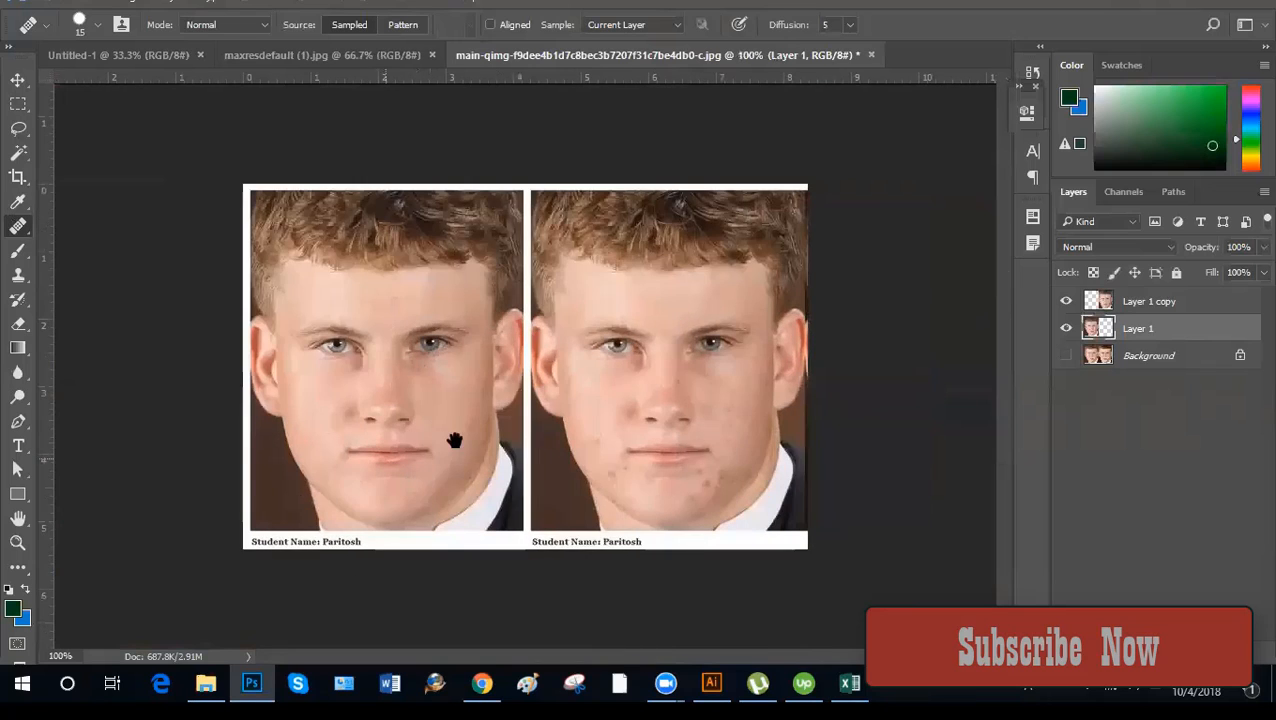
pyautogui.hotkey('ctrl', '+')
pyautogui.scroll(-3, 471, 423)
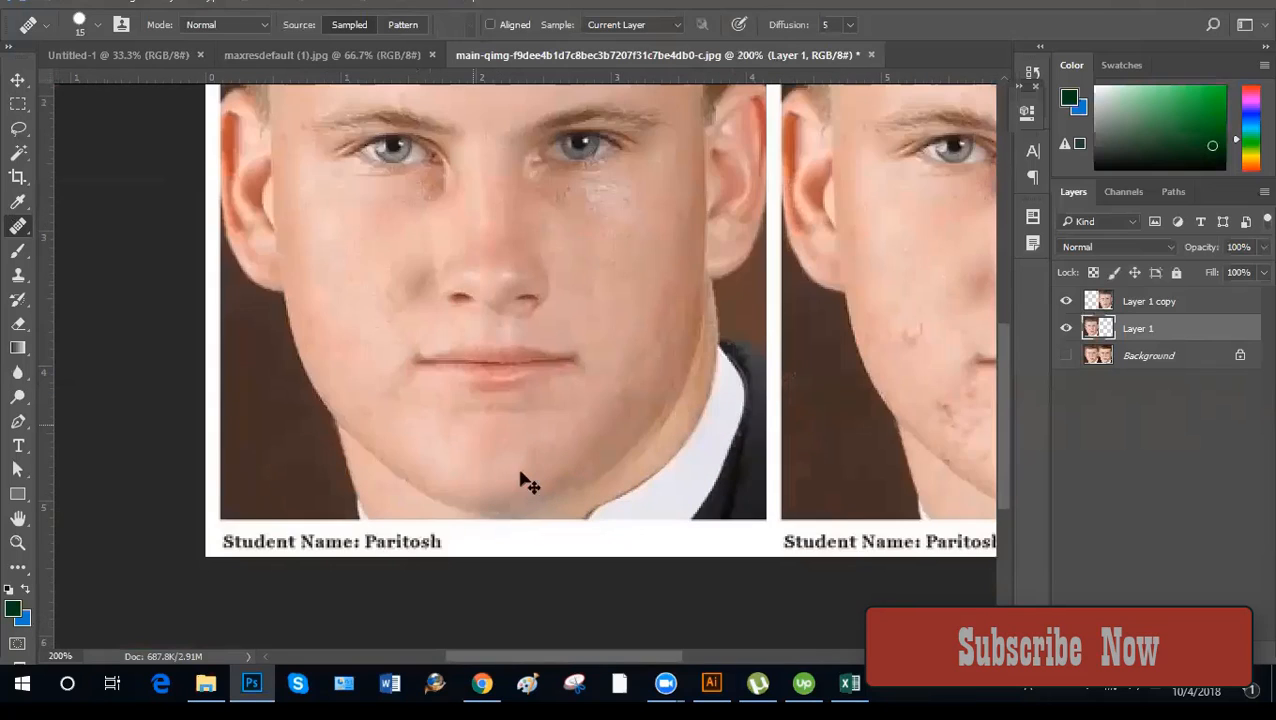
pyautogui.hotkey('ctrl', '+')
pyautogui.hotkey('ctrl', '-')
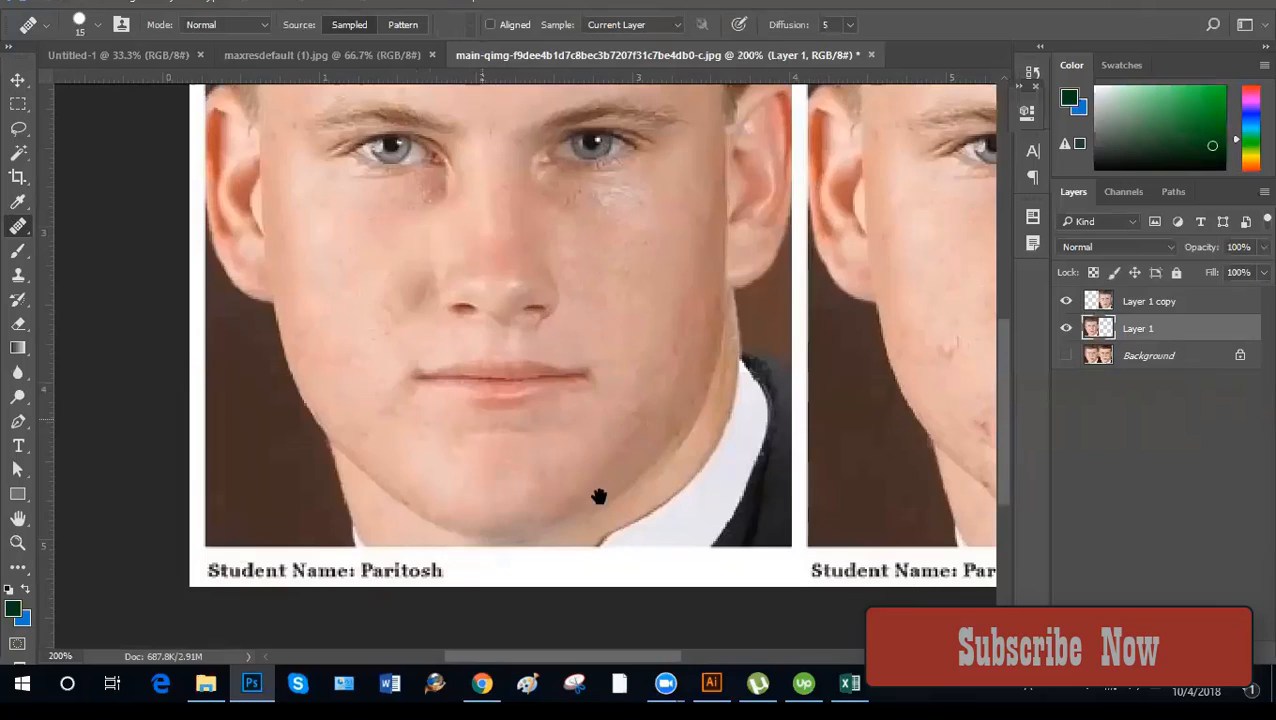
pyautogui.hotkey('ctrl', '+')
pyautogui.hotkey('ctrl', '-')
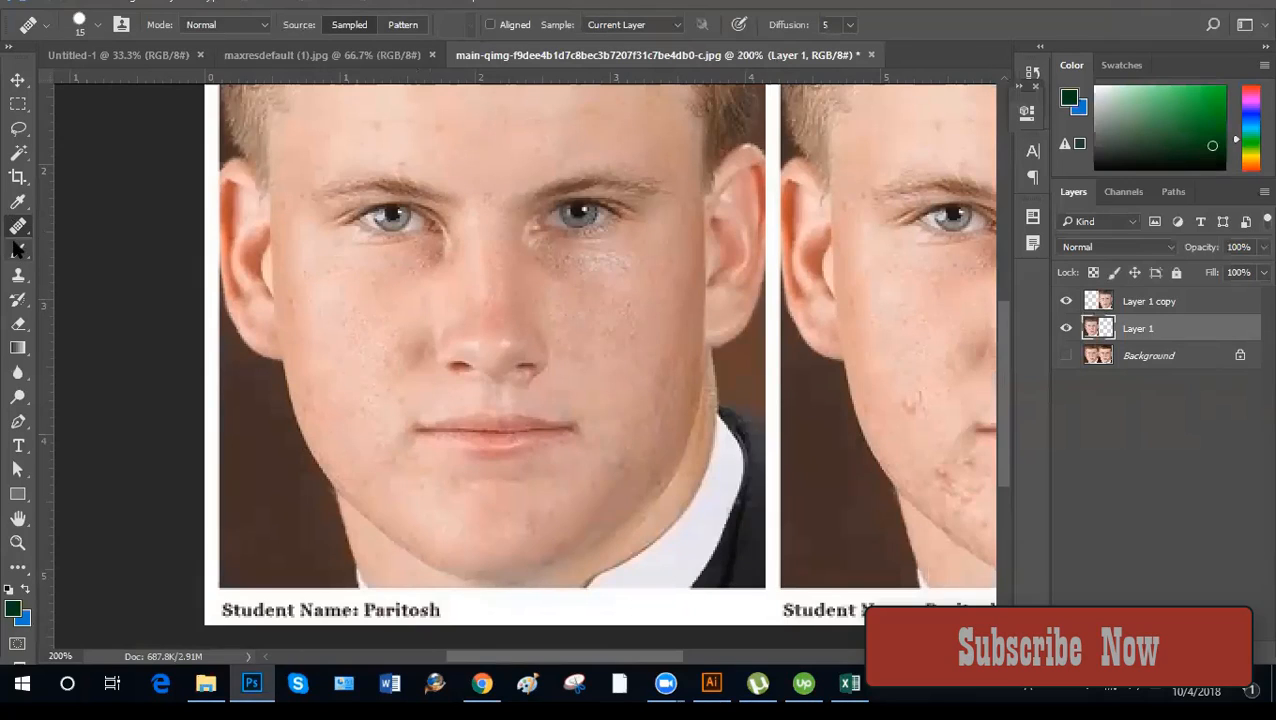
# Heal the shiny spots under the left portrait's right eye with the Spot Healing Brush at size 3 and review the area.
pyautogui.rightClick(18, 226)
pyautogui.click(74, 231)
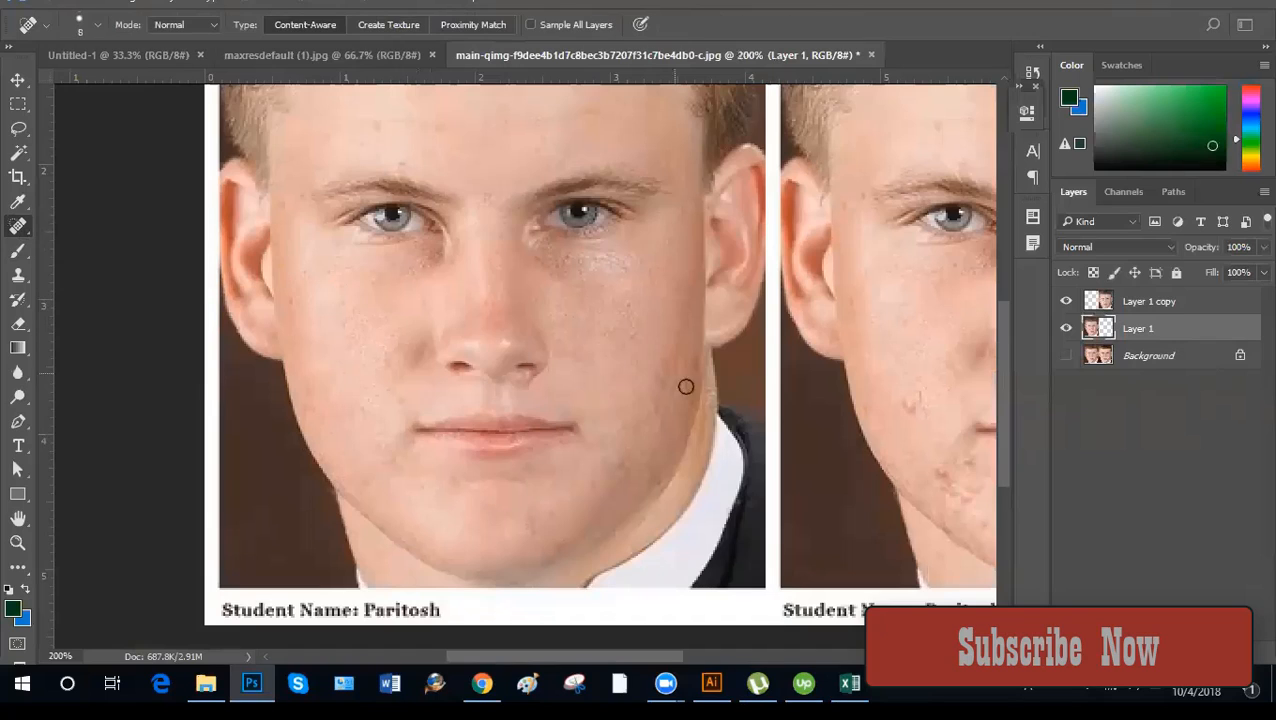
pyautogui.hotkey('ctrl', '+')
pyautogui.hotkey('ctrl', '+')
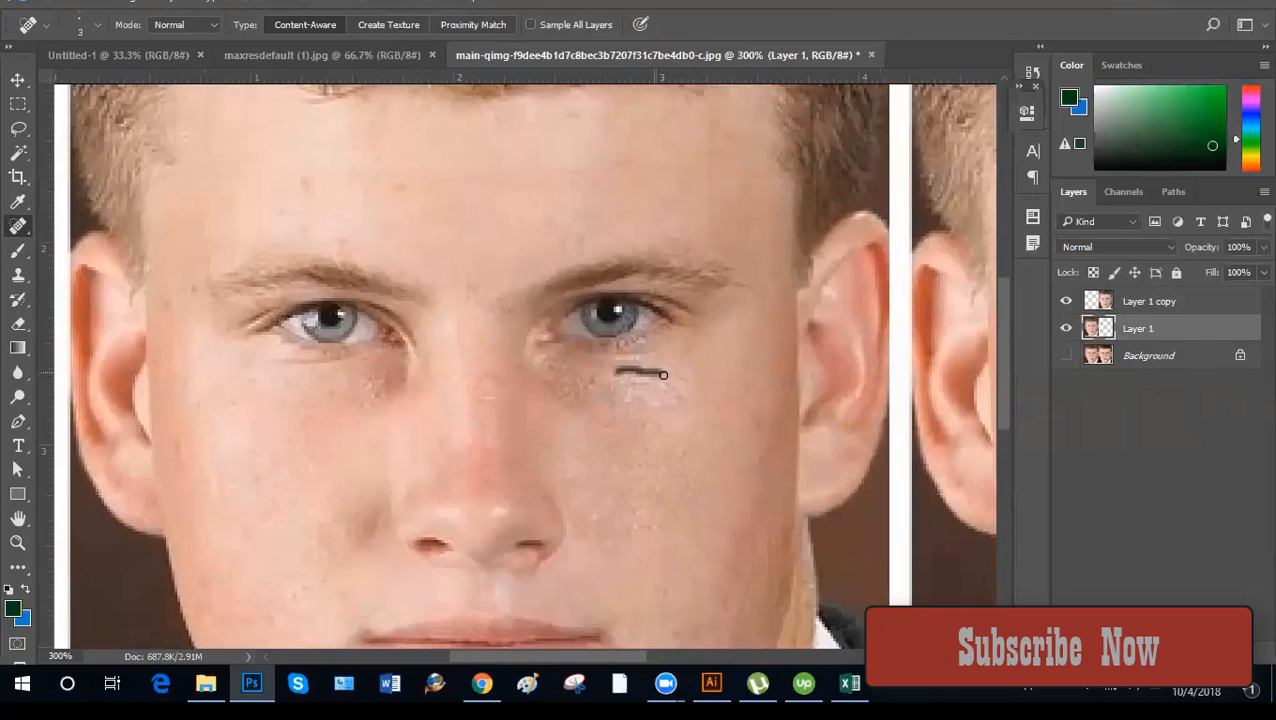
pyautogui.moveTo(663, 375); pyautogui.dragTo(697, 386)
pyautogui.moveTo(683, 393)
pyautogui.mouseDown()
pyautogui.moveTo(649, 374)
pyautogui.moveTo(688, 407)
pyautogui.moveTo(594, 438)
pyautogui.mouseUp()
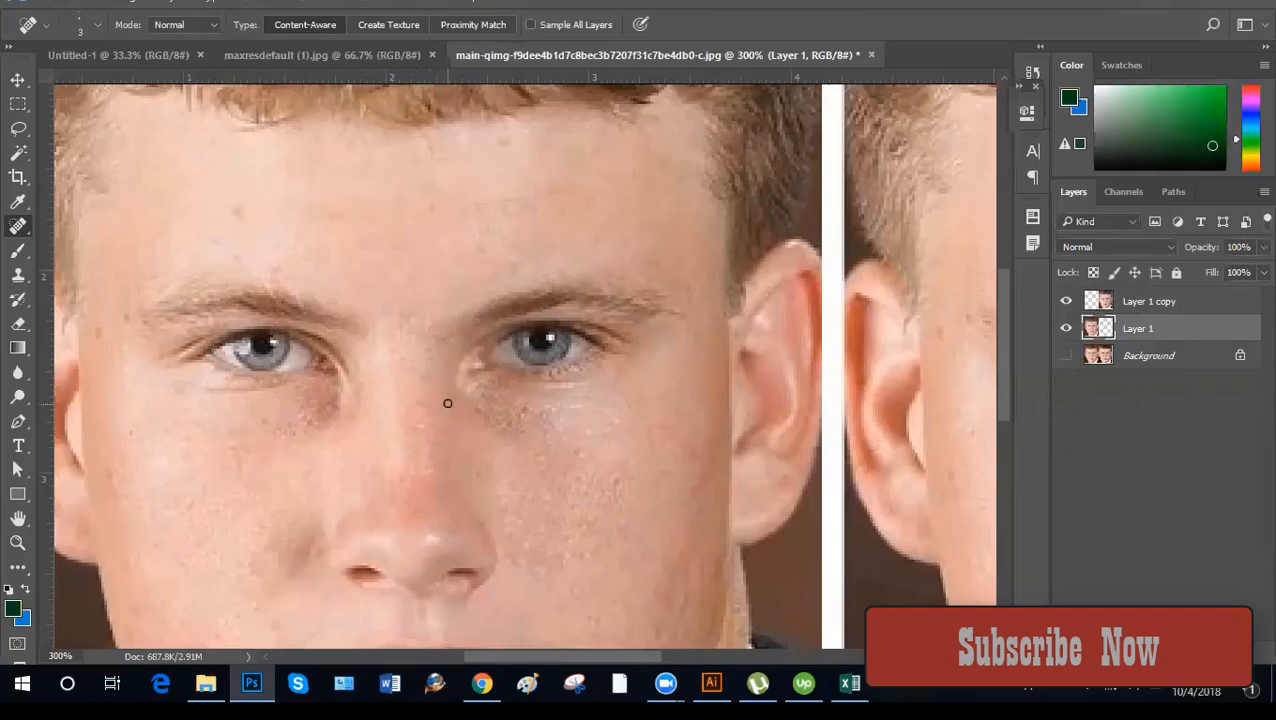
pyautogui.hotkey('ctrl', '-')
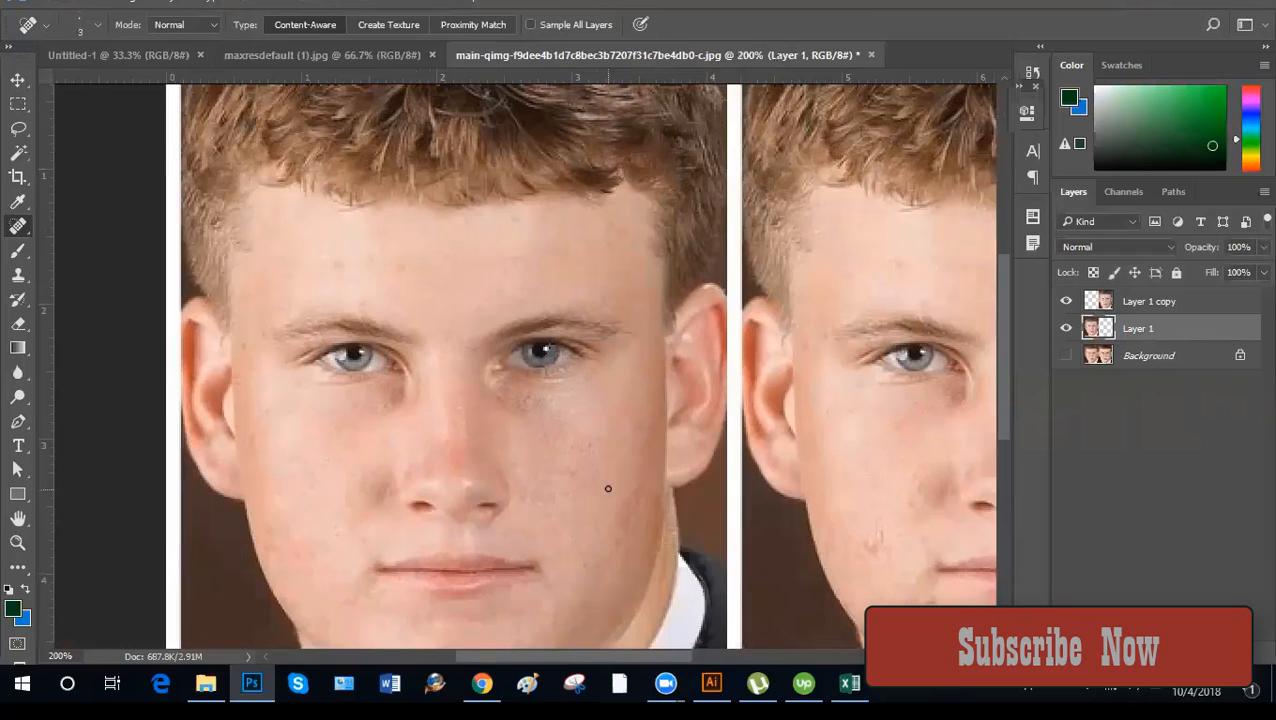
pyautogui.scroll(2, 615, 500)
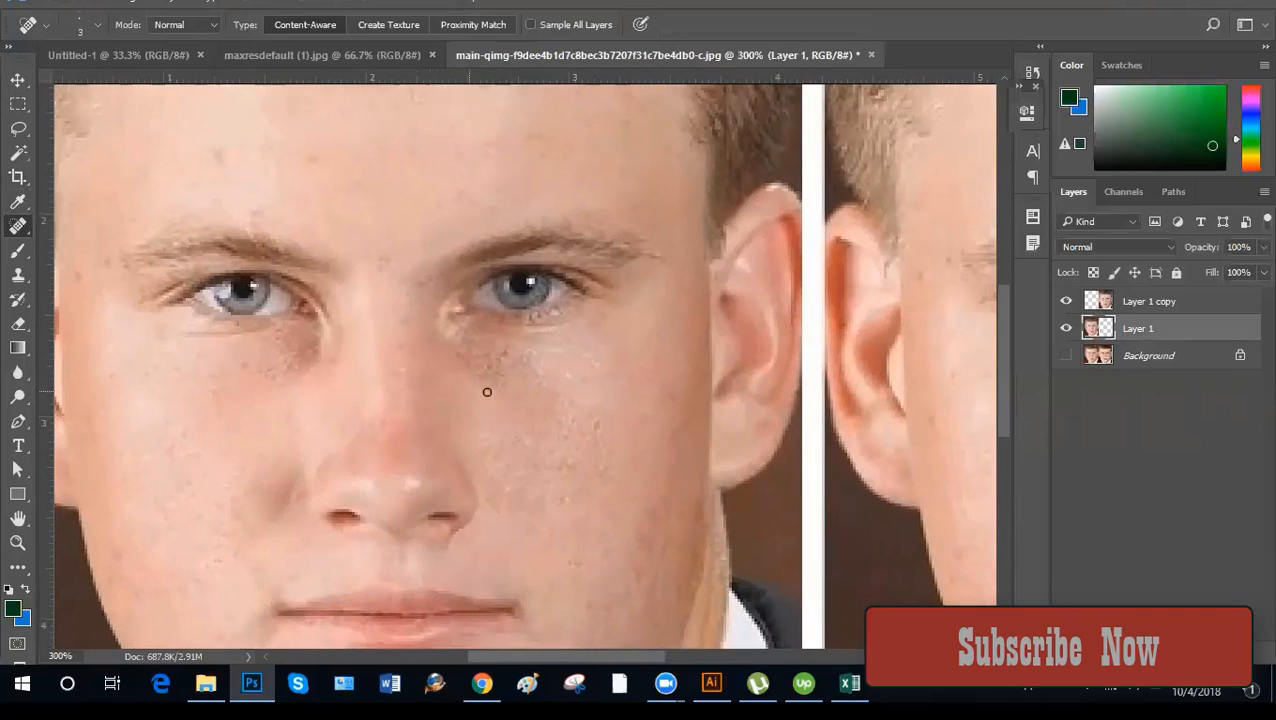
pyautogui.scroll(-1, 555, 413)
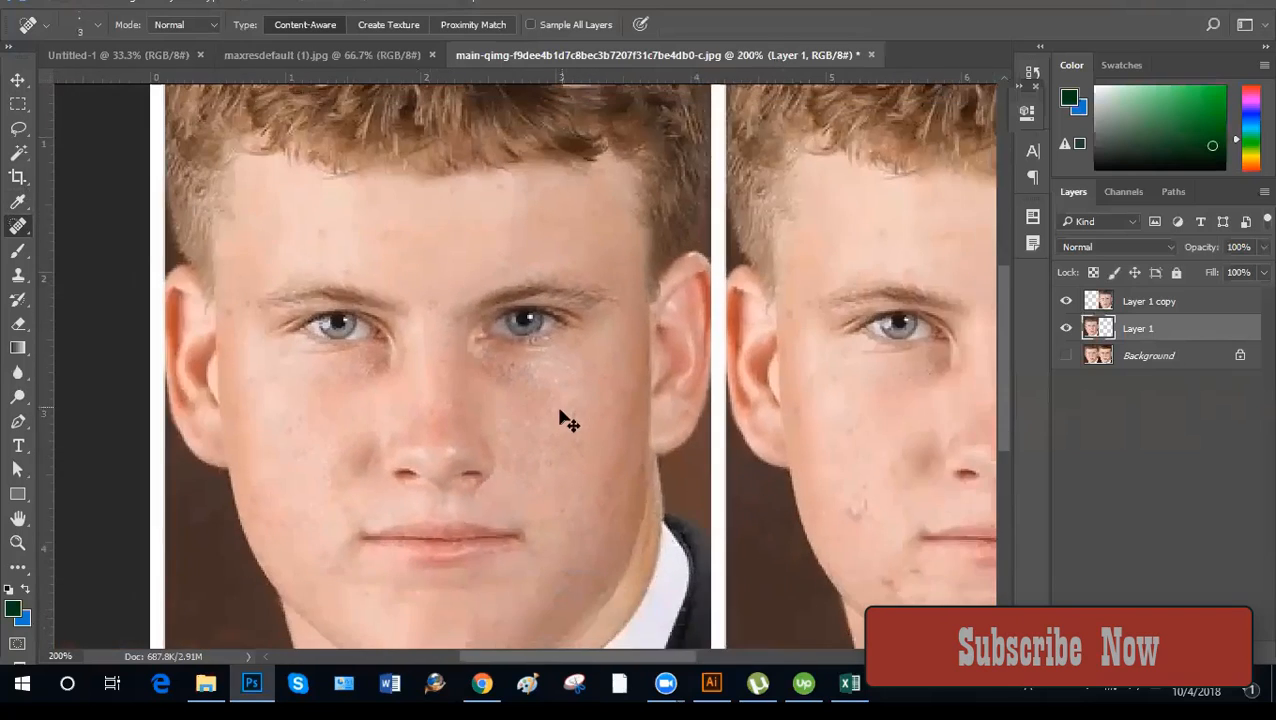
pyautogui.moveTo(565, 423); pyautogui.dragTo(404, 438)
pyautogui.moveTo(277, 425); pyautogui.dragTo(385, 446)
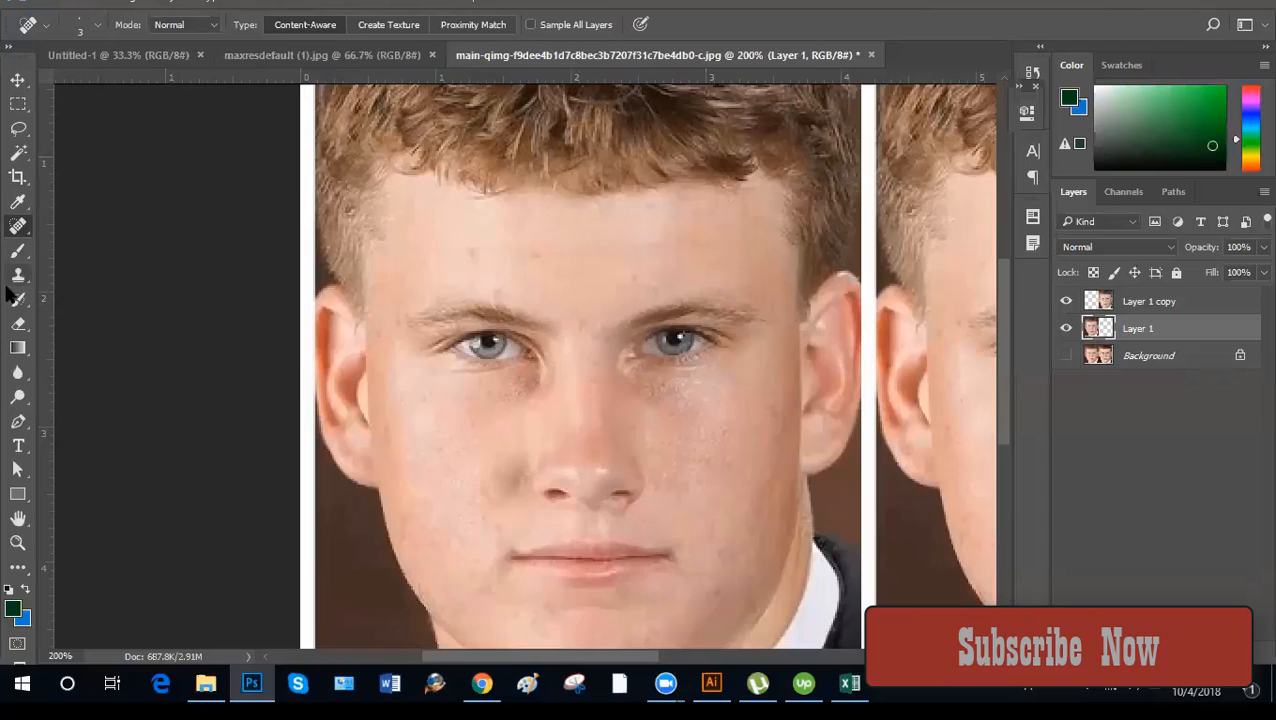
pyautogui.rightClick(18, 226)
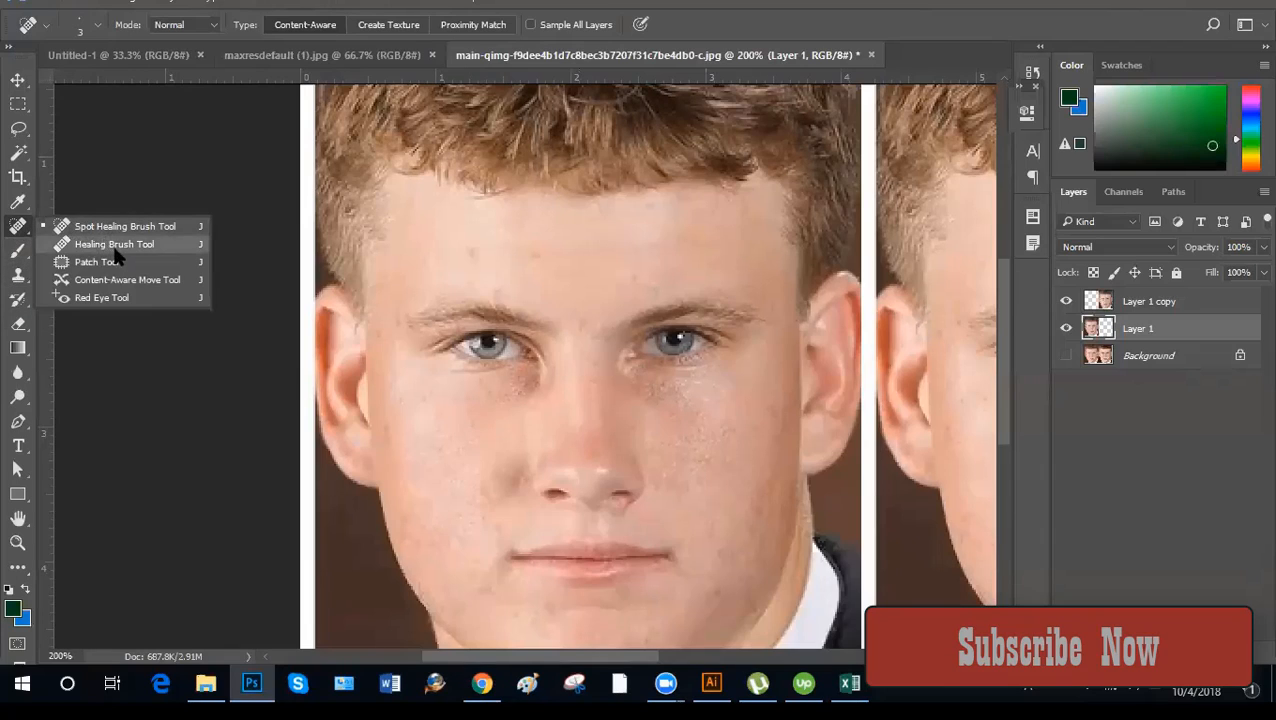
pyautogui.click(9, 226)
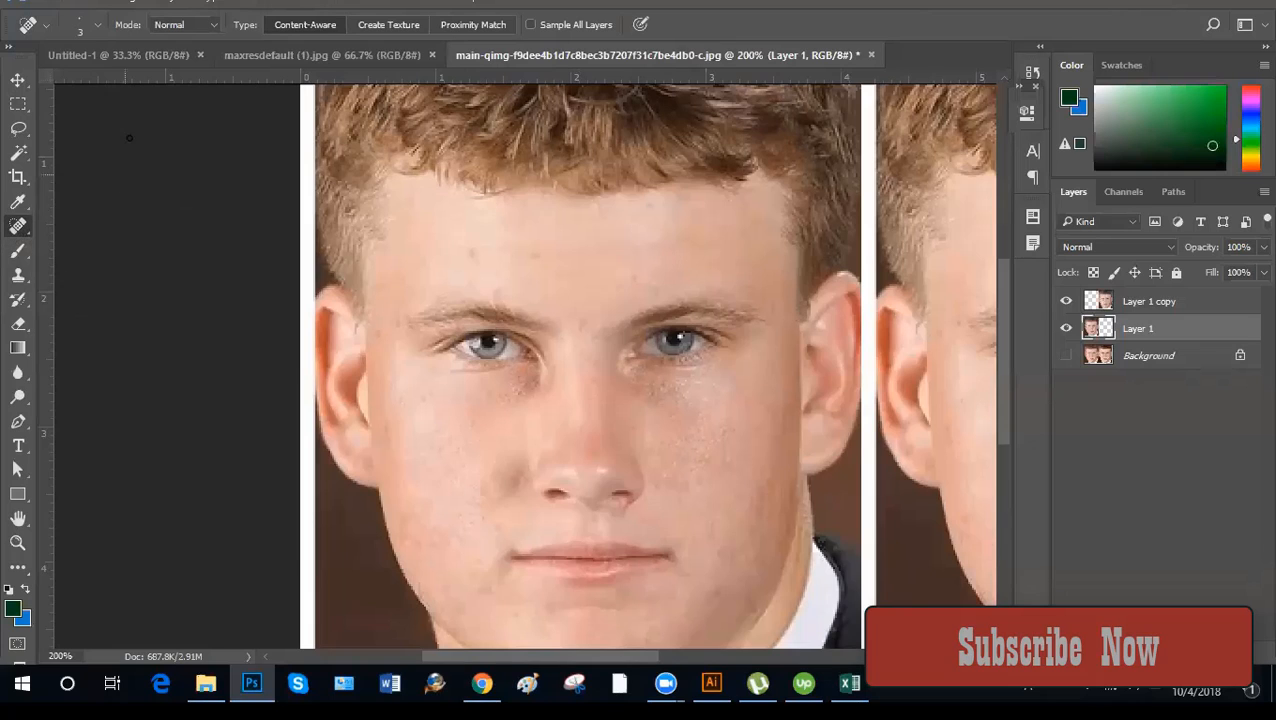
# Switch to the maxresdefault (1).jpg photo and set the Healing Brush size to 60.
pyautogui.click(266, 54)
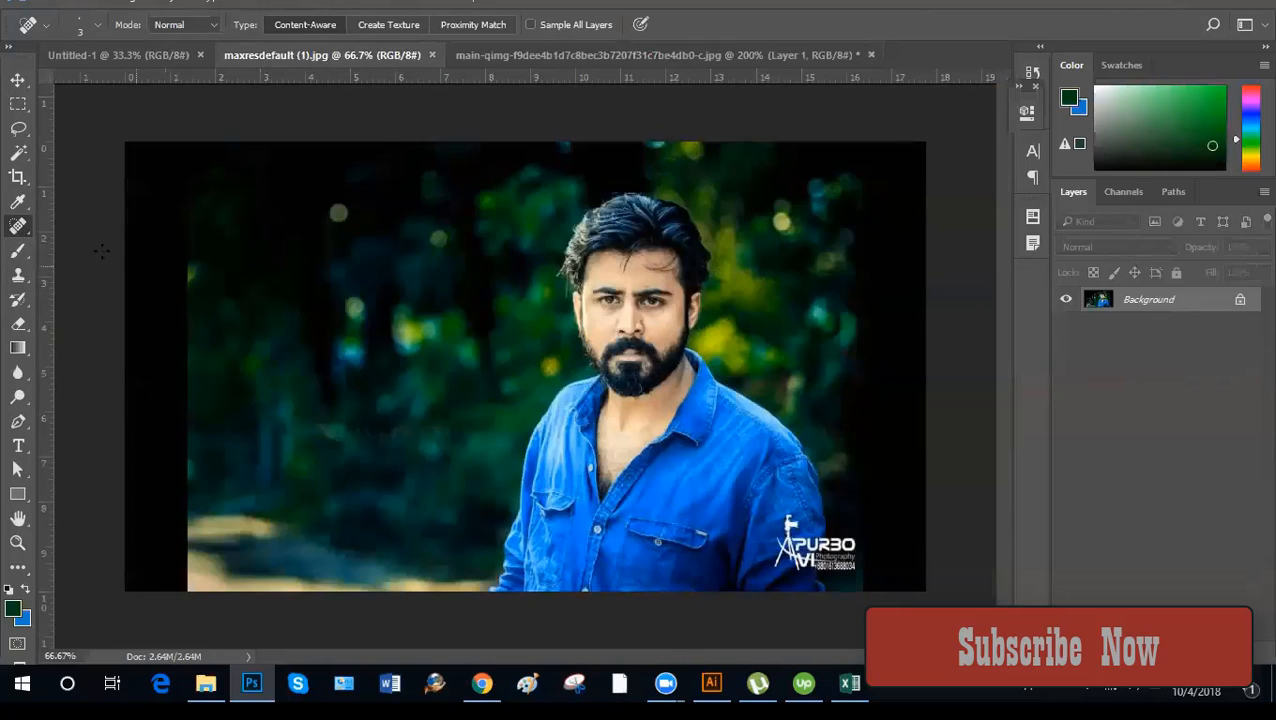
pyautogui.rightClick(18, 226)
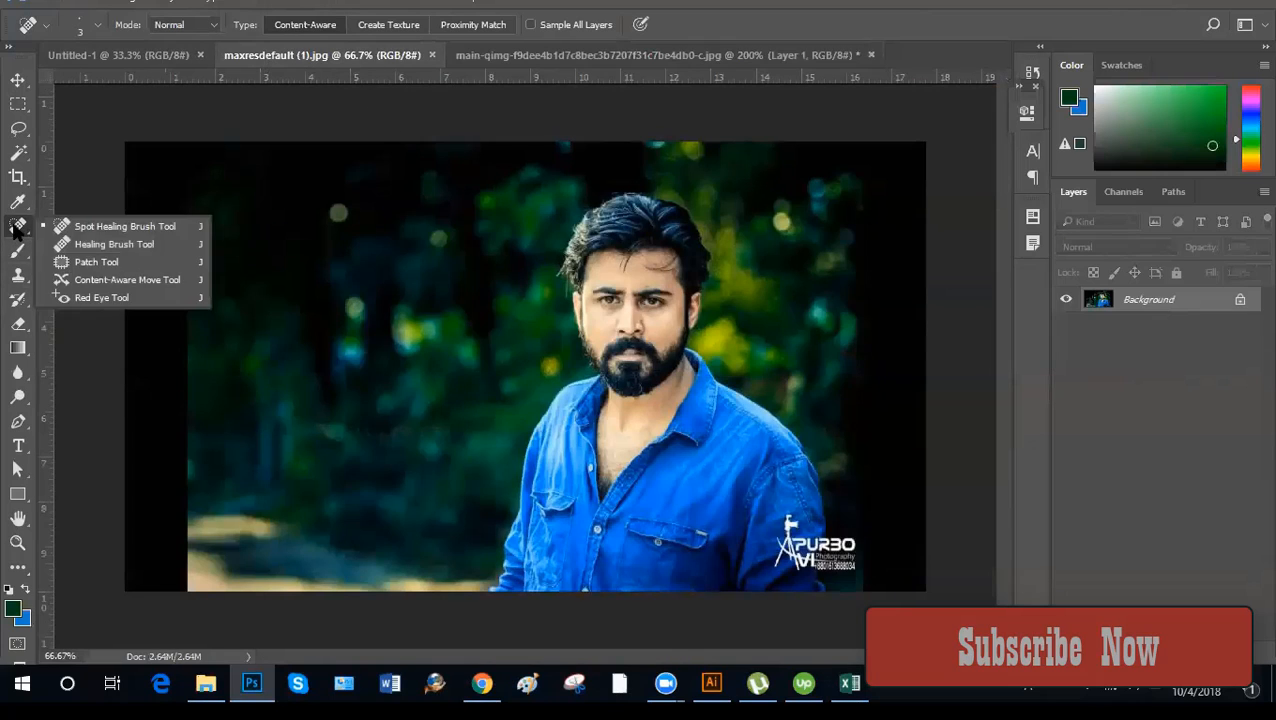
pyautogui.click(94, 245)
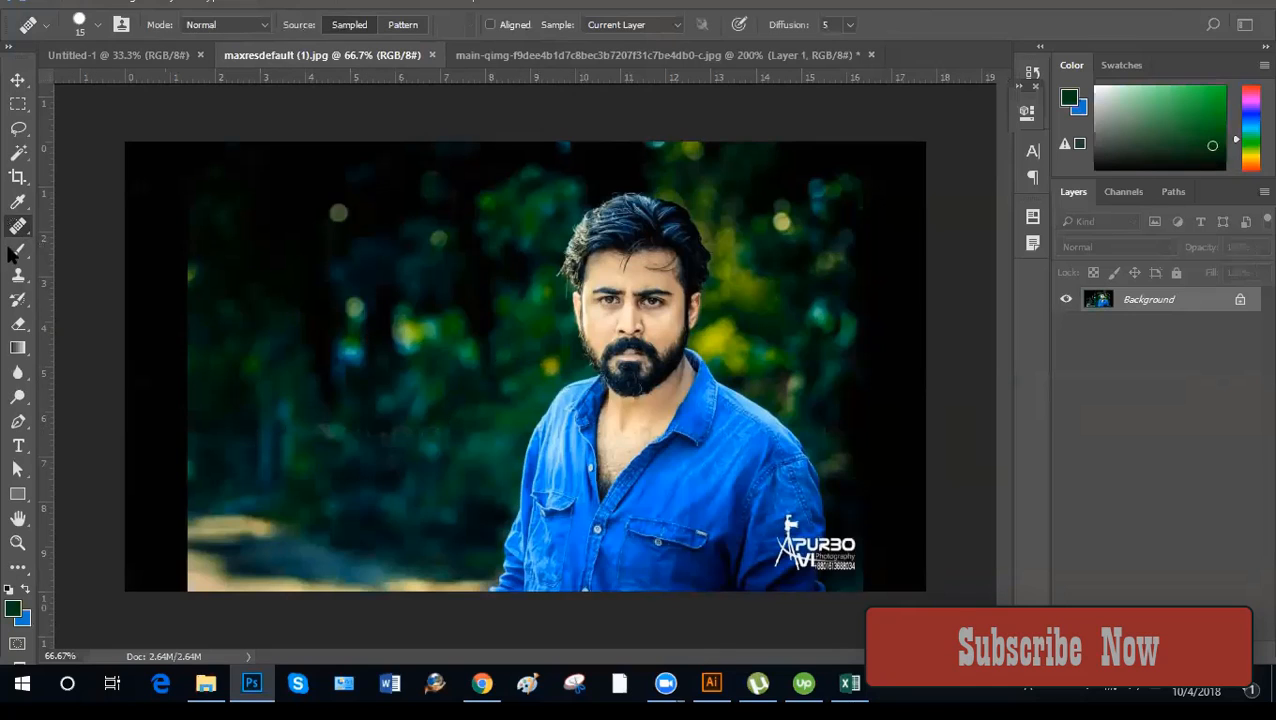
pyautogui.hotkey('ctrl', '+')
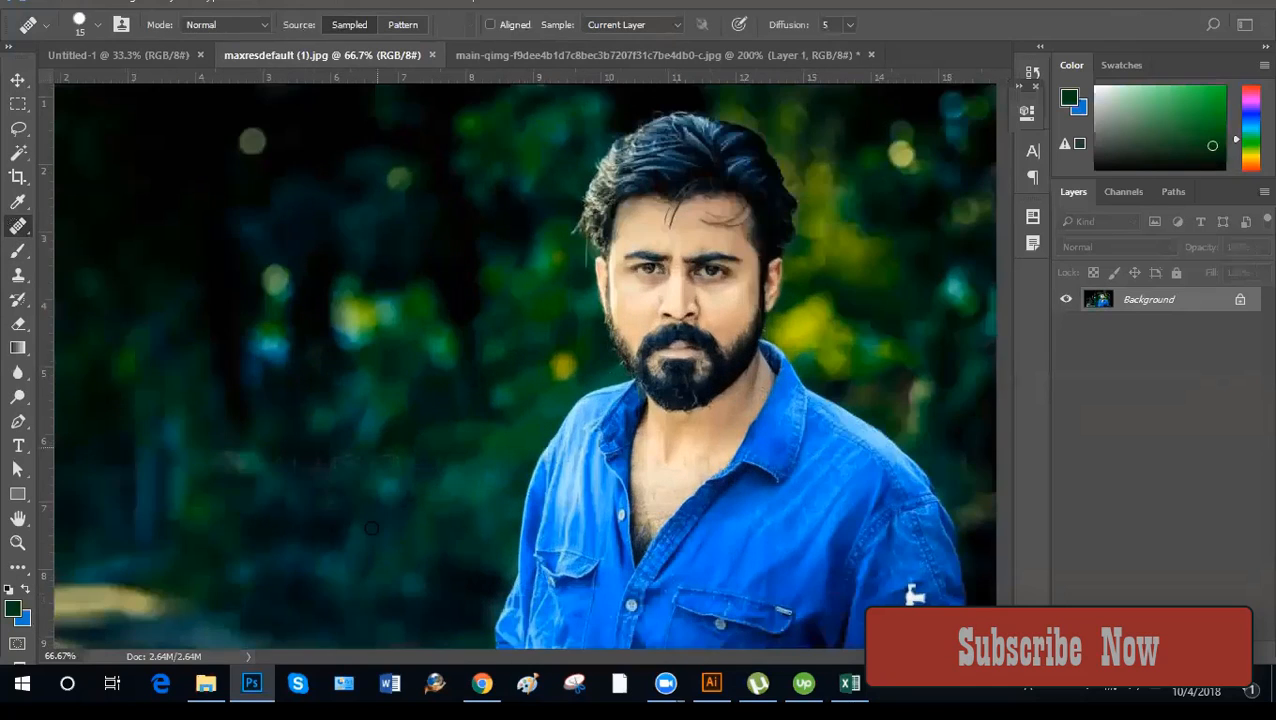
pyautogui.hotkey('ctrl', '-')
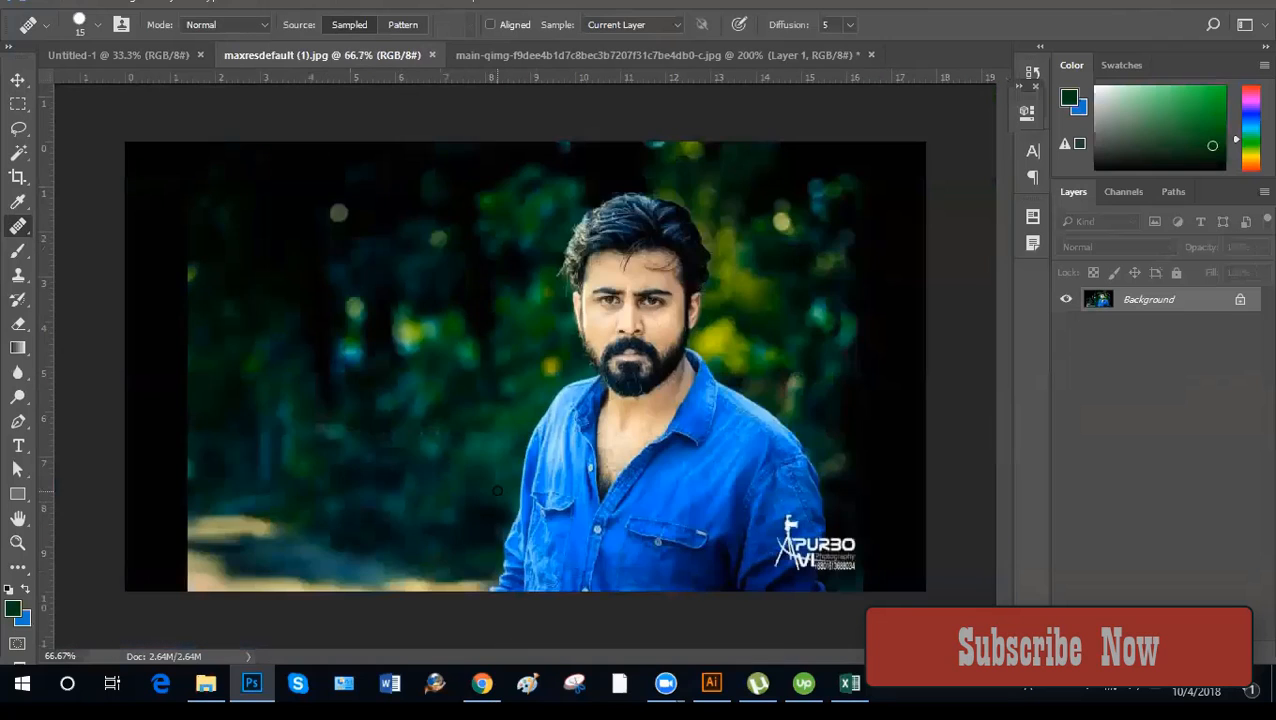
pyautogui.hotkey('ctrl', '+')
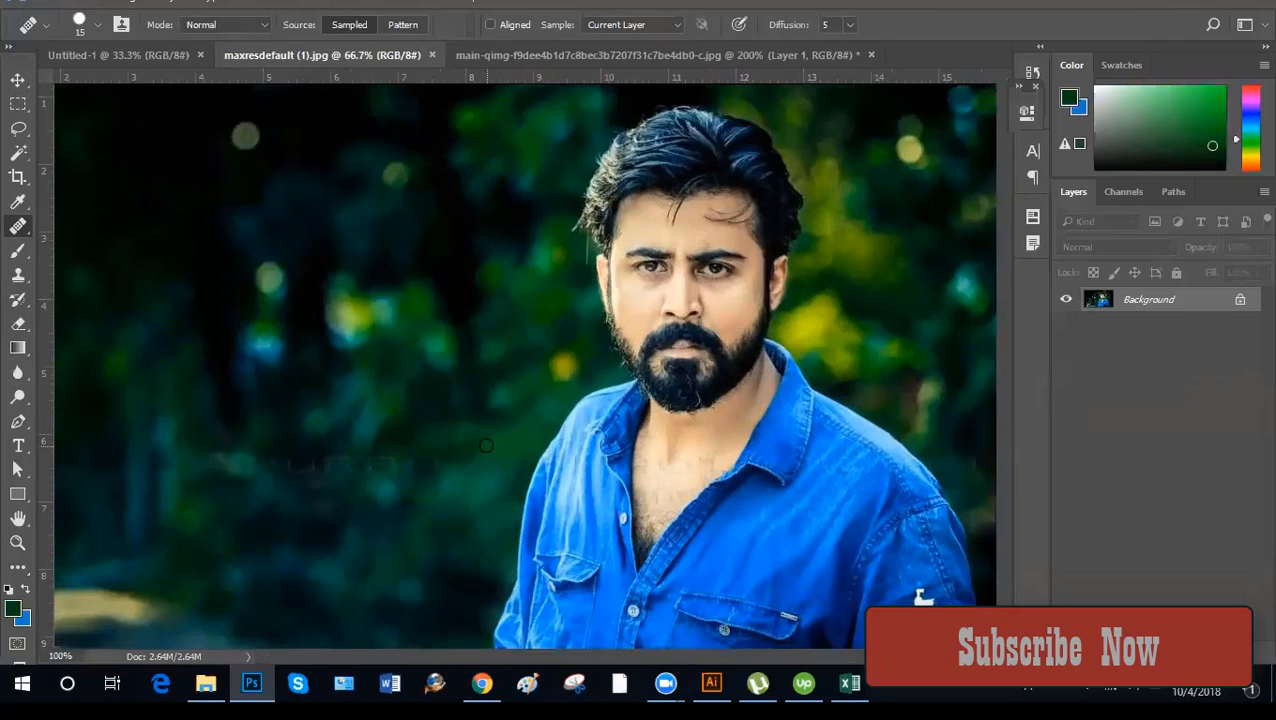
pyautogui.press(']')
pyautogui.press(']')
pyautogui.press(']')
pyautogui.press(']')
pyautogui.press(']')
pyautogui.press(']')
pyautogui.press(']')
pyautogui.hotkey('ctrl', '-')
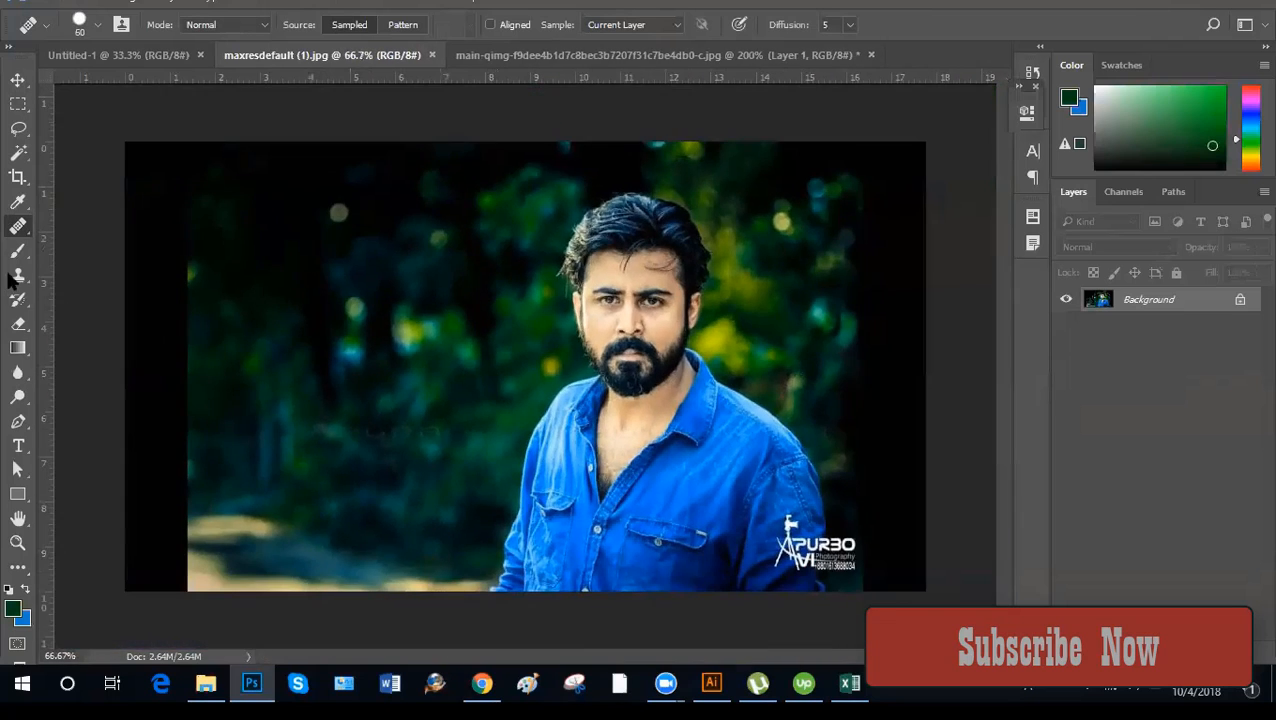
# Try cloning the faint background watermark text onto the dark foliage above it with the Clone Stamp at size 100.
pyautogui.click(18, 276)
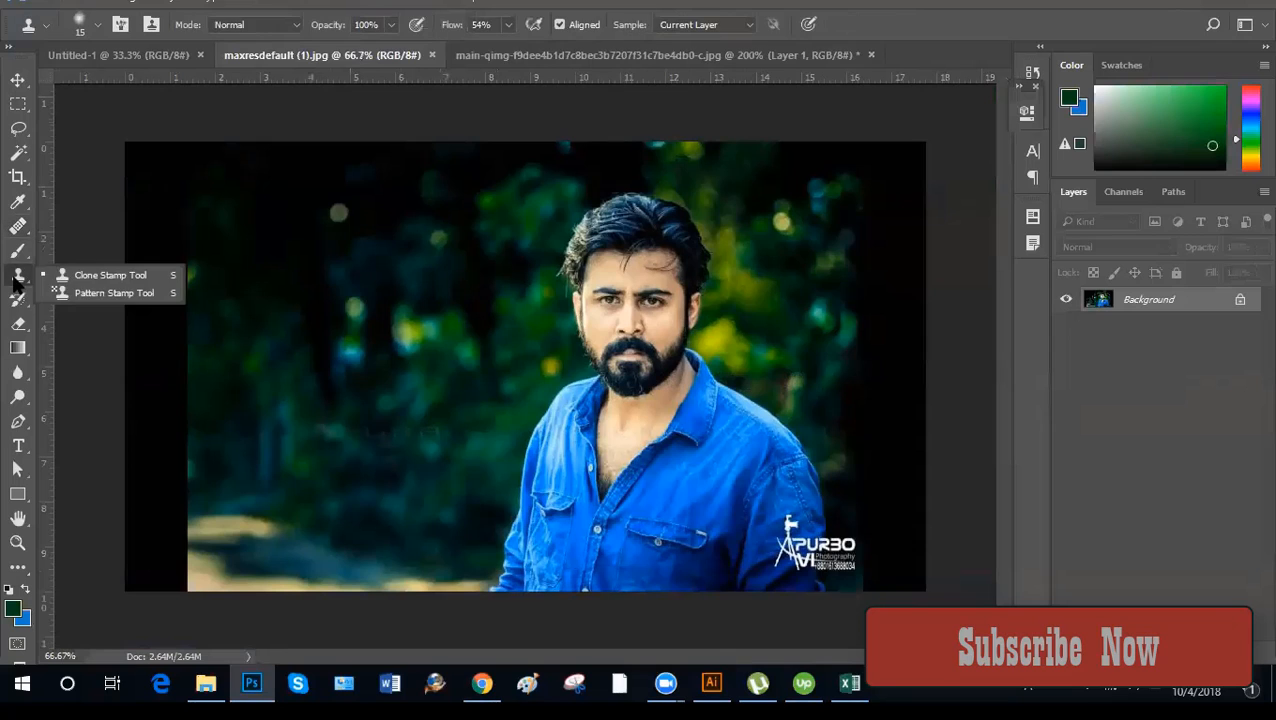
pyautogui.click(101, 279)
pyautogui.hotkey('ctrl', '+')
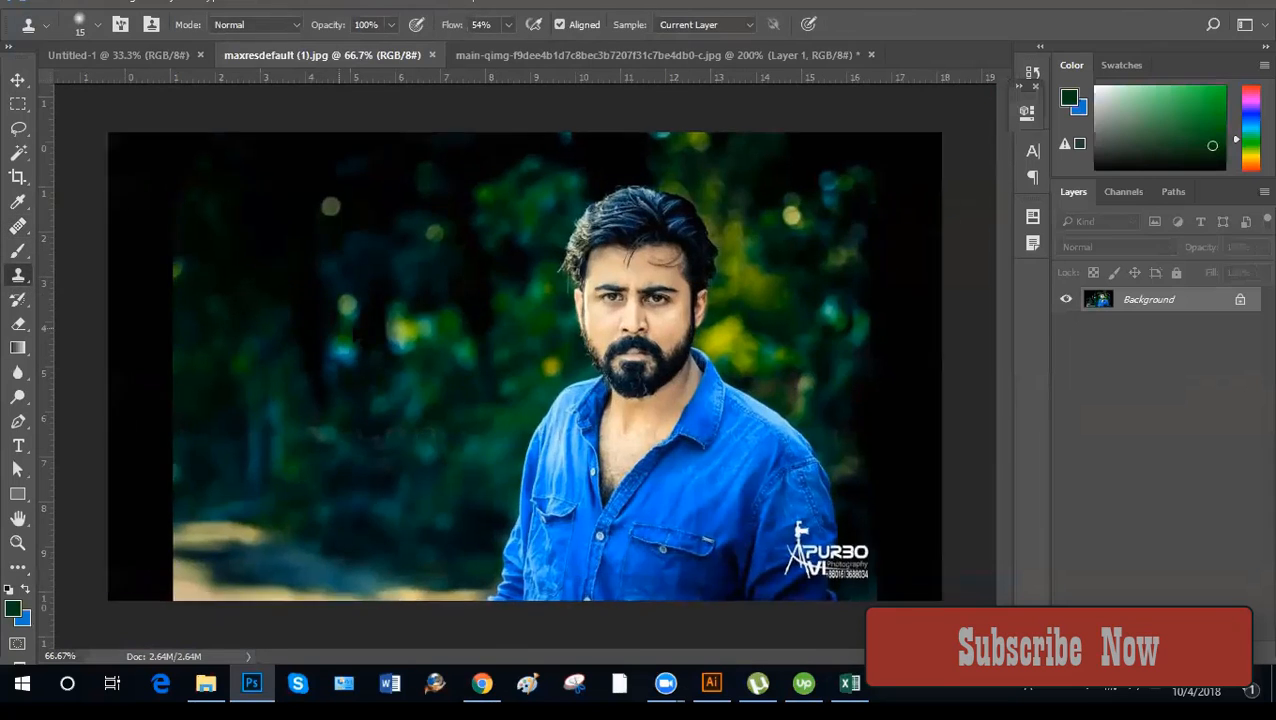
pyautogui.press(']')
pyautogui.press(']')
pyautogui.press(']')
pyautogui.press(']')
pyautogui.moveTo(245, 456); pyautogui.dragTo(466, 447)
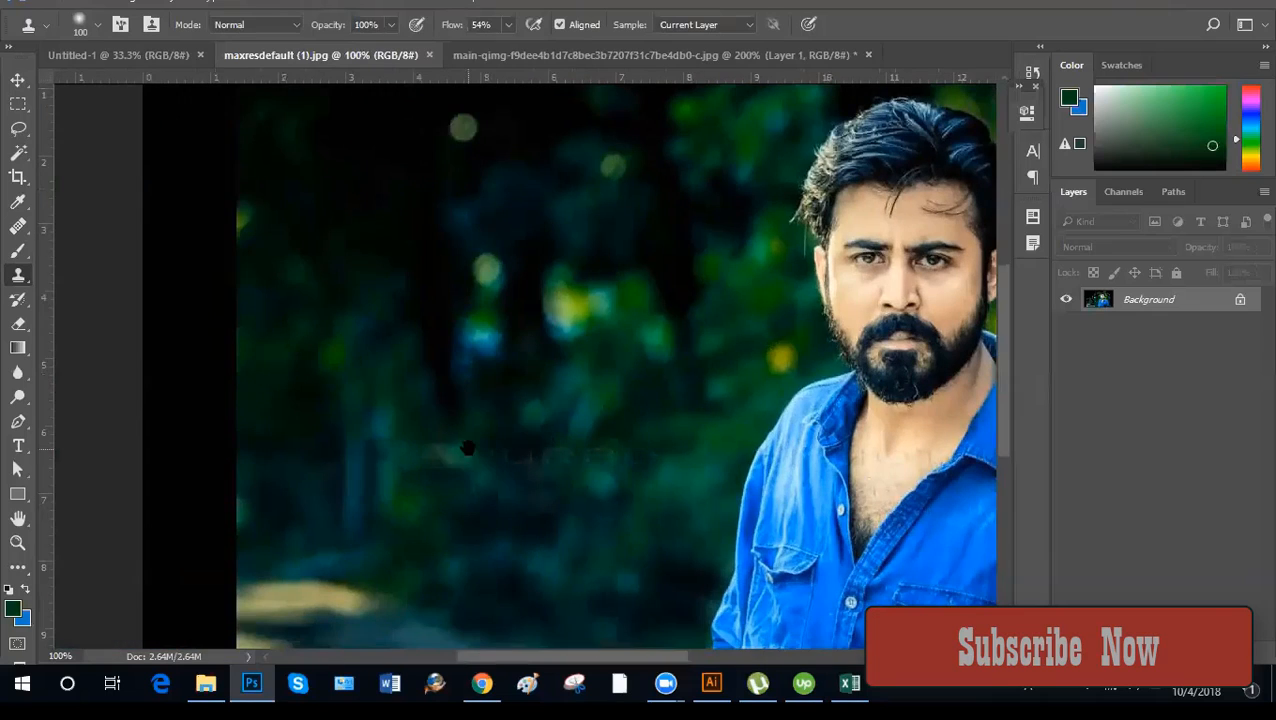
pyautogui.moveTo(465, 600)
pyautogui.mouseDown()
pyautogui.moveTo(426, 570)
pyautogui.moveTo(513, 513)
pyautogui.mouseUp()
pyautogui.moveTo(443, 551)
pyautogui.mouseDown()
pyautogui.moveTo(441, 513)
pyautogui.moveTo(540, 513)
pyautogui.moveTo(547, 544)
pyautogui.moveTo(475, 585)
pyautogui.moveTo(421, 558)
pyautogui.moveTo(395, 490)
pyautogui.mouseUp()
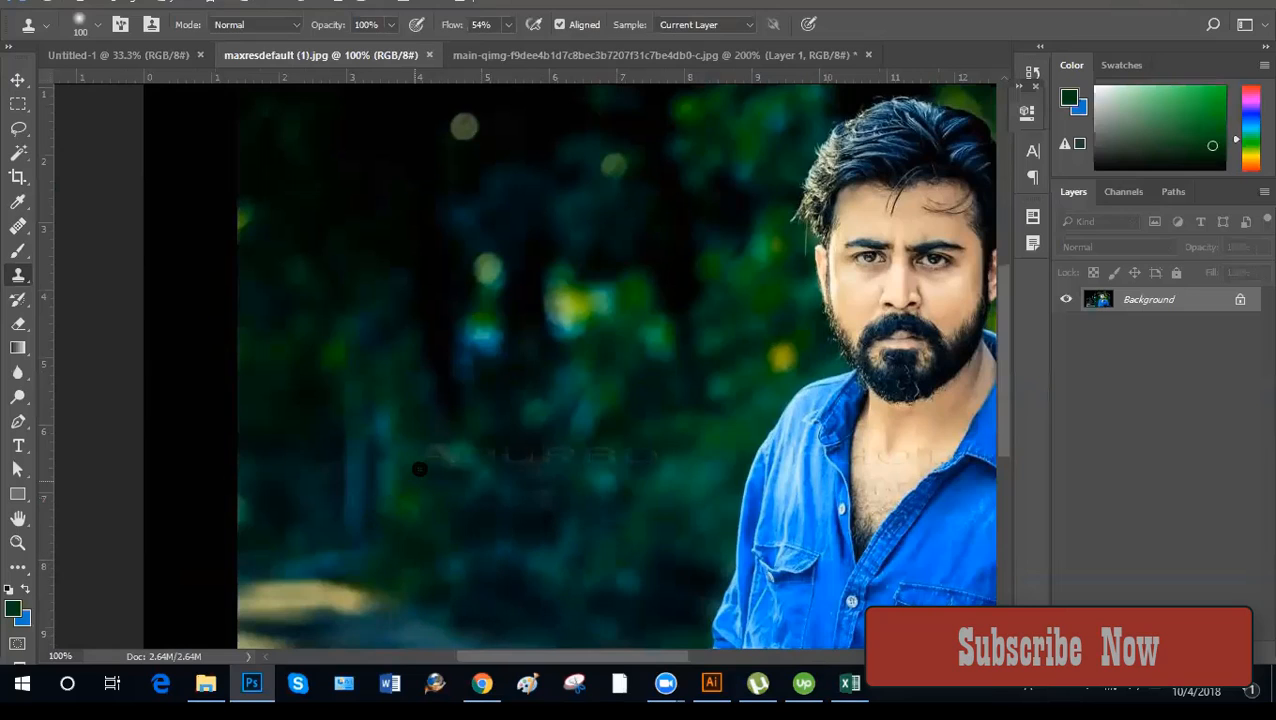
pyautogui.keyDown('alt'); pyautogui.click(423, 459); pyautogui.keyUp('alt')
pyautogui.moveTo(375, 329); pyautogui.dragTo(420, 524)
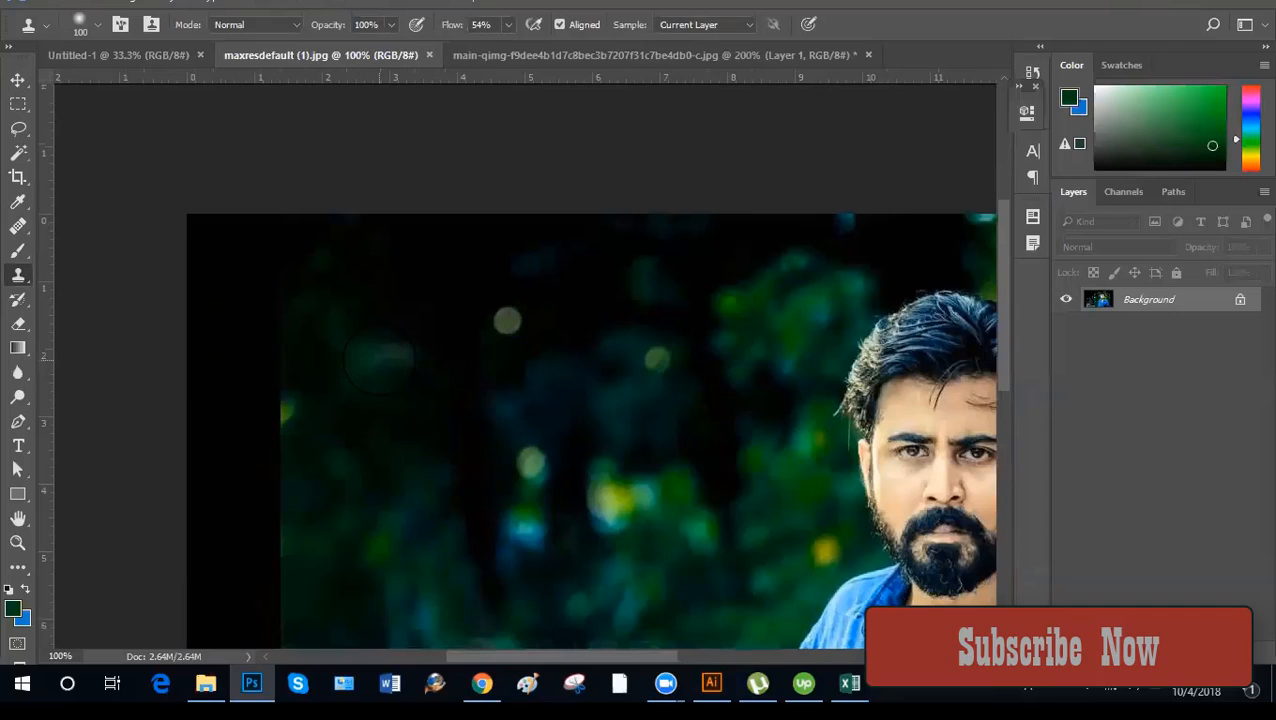
pyautogui.moveTo(380, 362)
pyautogui.mouseDown()
pyautogui.moveTo(507, 323)
pyautogui.moveTo(588, 363)
pyautogui.moveTo(385, 360)
pyautogui.moveTo(613, 392)
pyautogui.mouseUp()
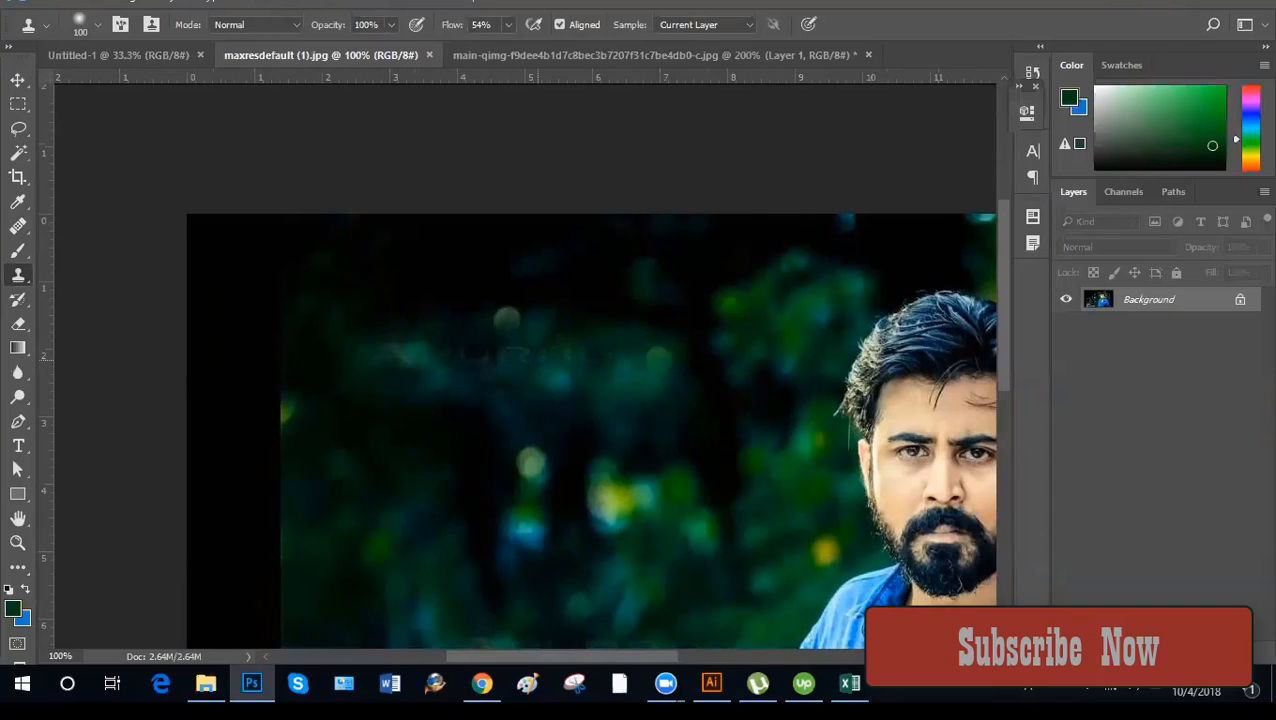
# Try cloning the faint watermark onto the dark area near the photo's upper edge with the Clone Stamp at size 40.
pyautogui.scroll(-5, 518, 467)
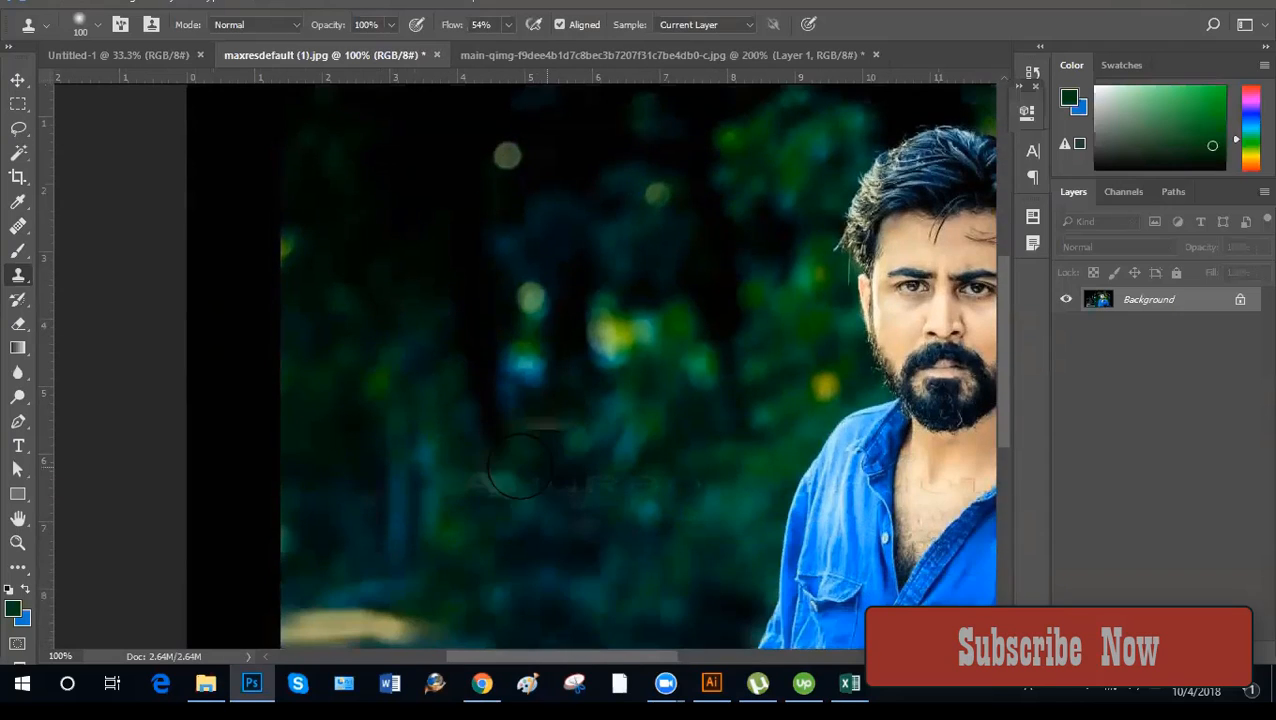
pyautogui.press('[')
pyautogui.press('[')
pyautogui.press('[')
pyautogui.press('[')
pyautogui.press('[')
pyautogui.press('[')
pyautogui.press('[')
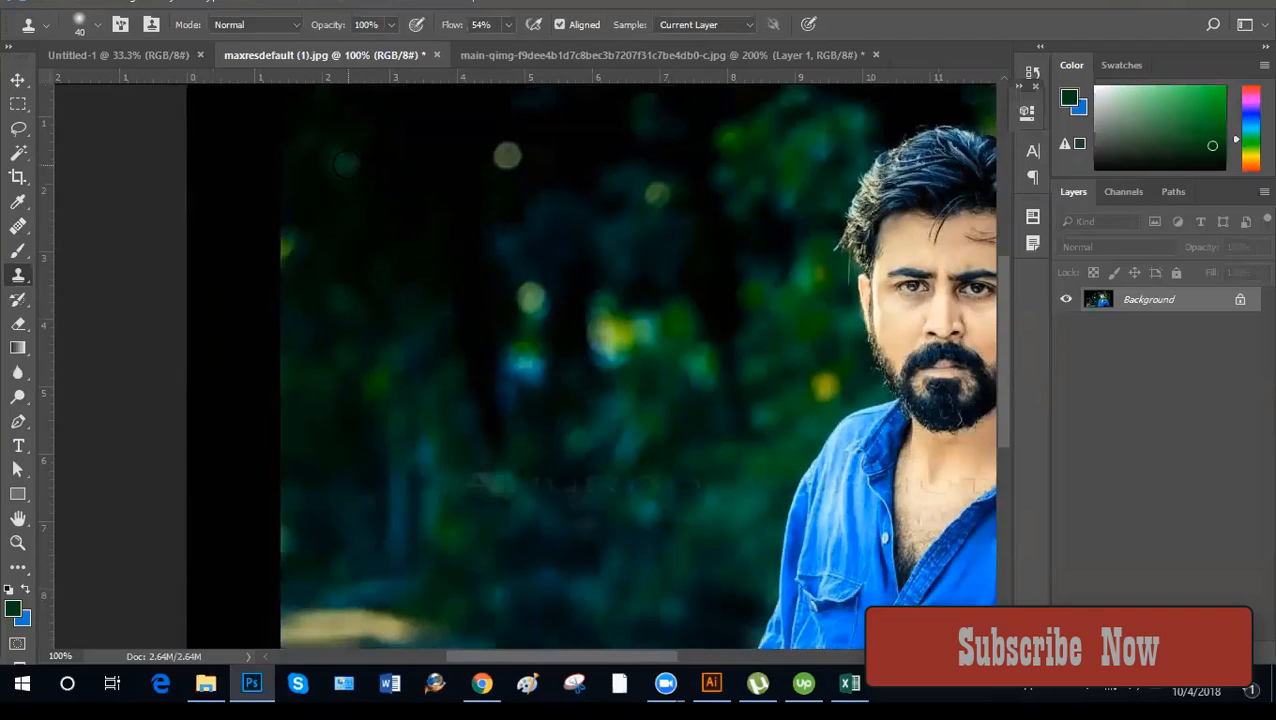
pyautogui.scroll(3, 345, 163)
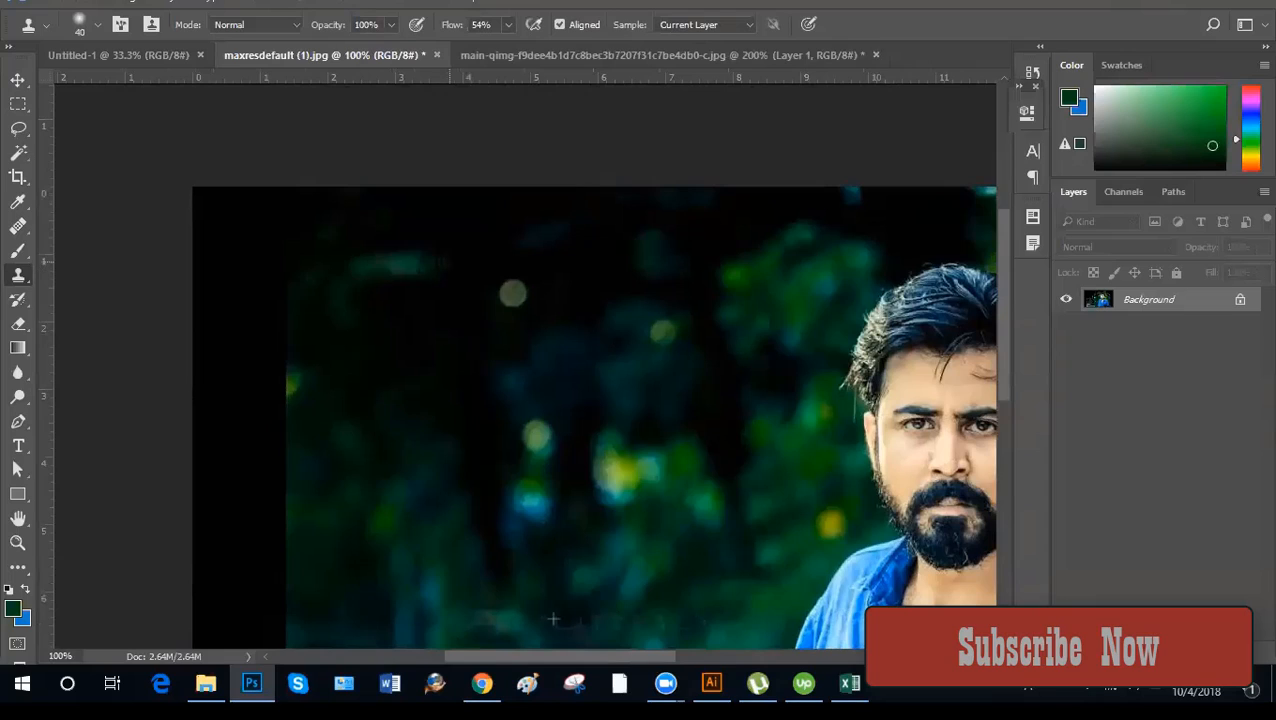
pyautogui.moveTo(452, 260)
pyautogui.mouseDown()
pyautogui.moveTo(360, 258)
pyautogui.moveTo(580, 261)
pyautogui.moveTo(570, 271)
pyautogui.moveTo(401, 257)
pyautogui.mouseUp()
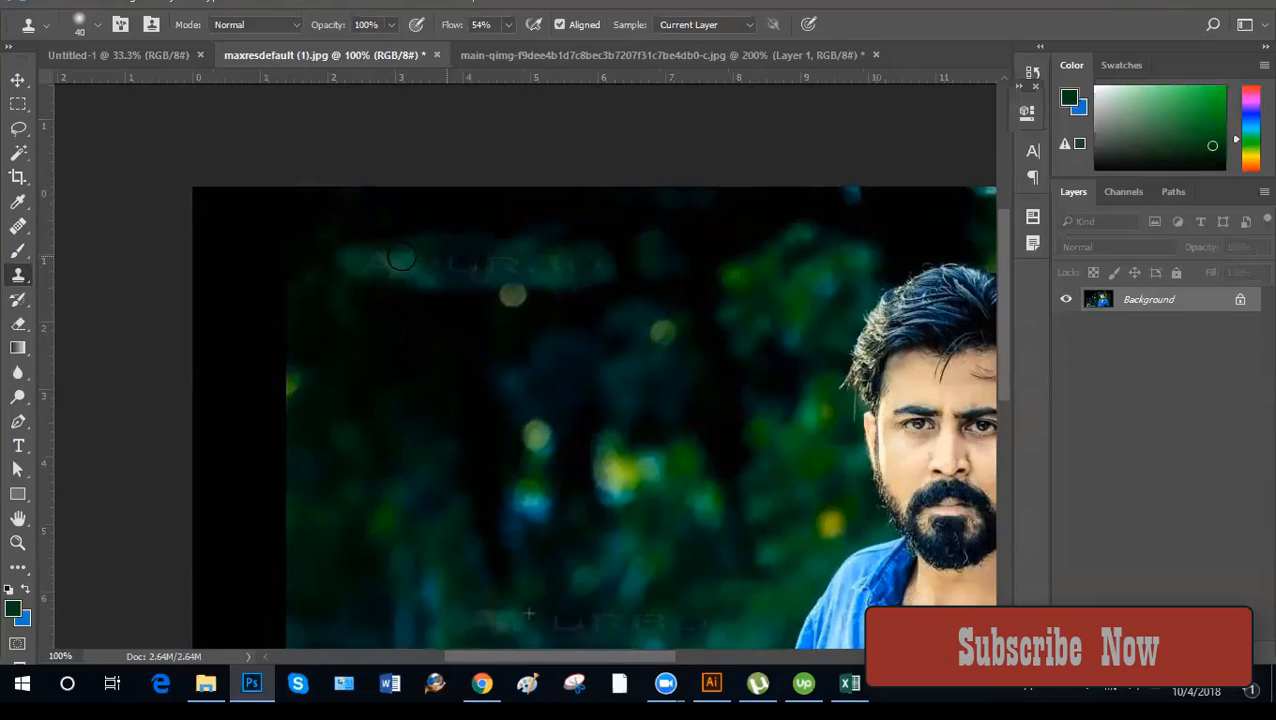
pyautogui.hotkey('ctrl', '-')
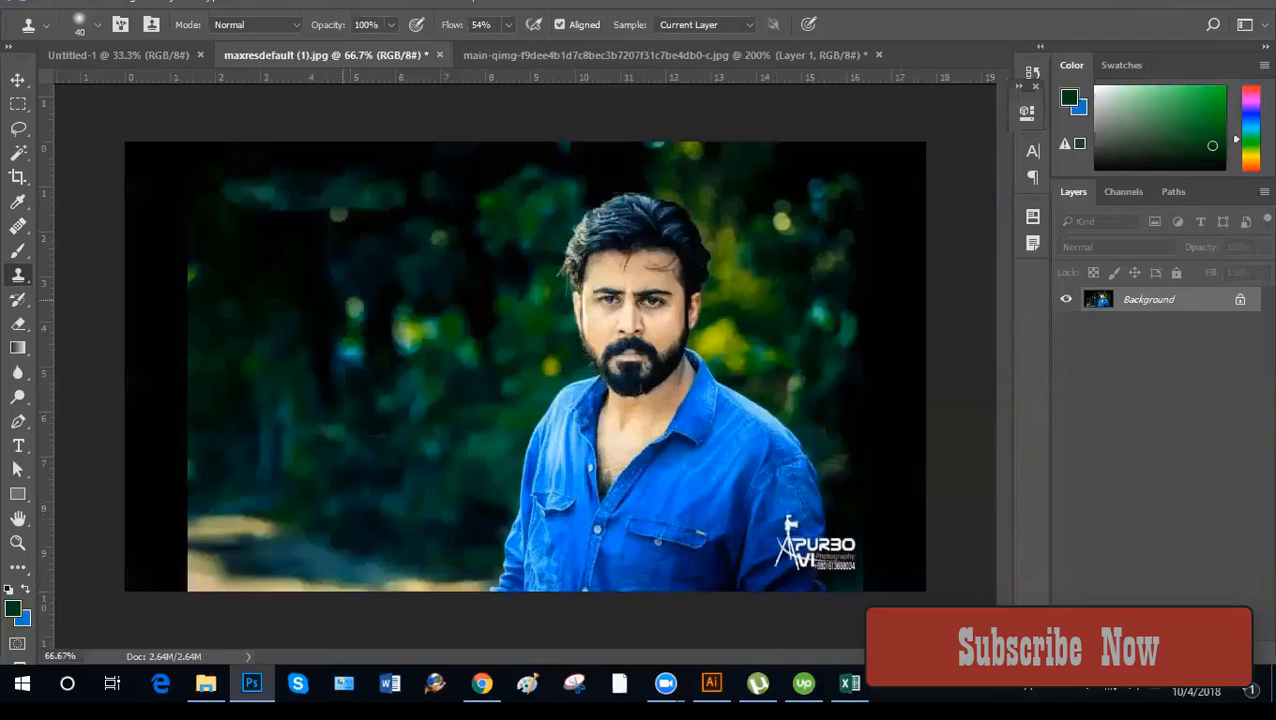
pyautogui.hotkey('ctrl', '+')
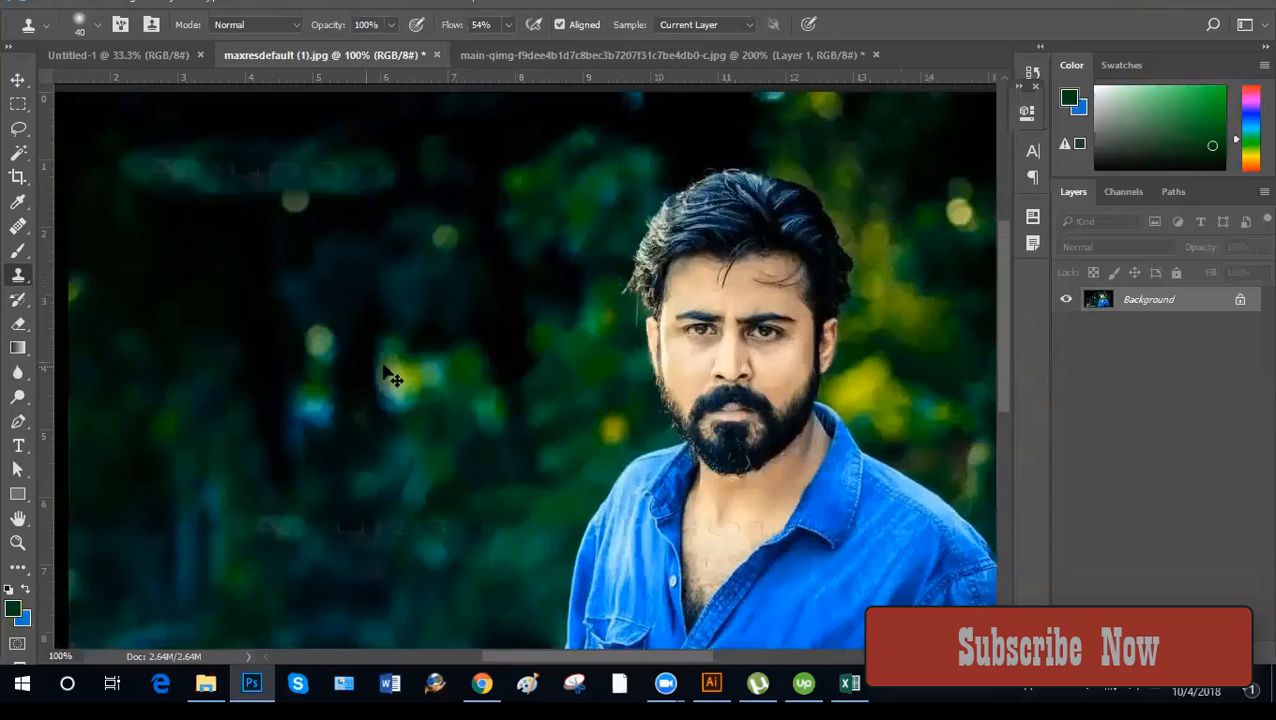
pyautogui.moveTo(391, 376); pyautogui.dragTo(551, 521)
pyautogui.hotkey('ctrl', '-')
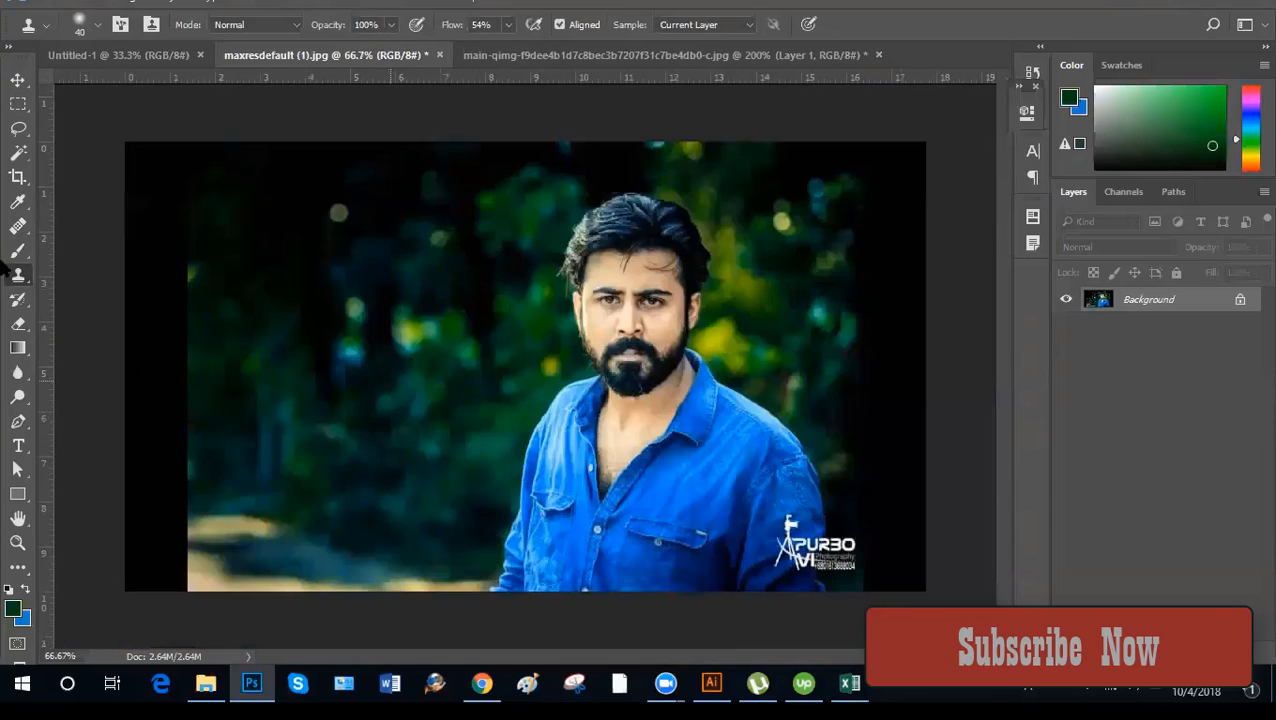
# Try copying the faint watermark onto the dark upper background with the Healing Brush at size 70 and inspect how it blends.
pyautogui.click(18, 225)
pyautogui.click(90, 245)
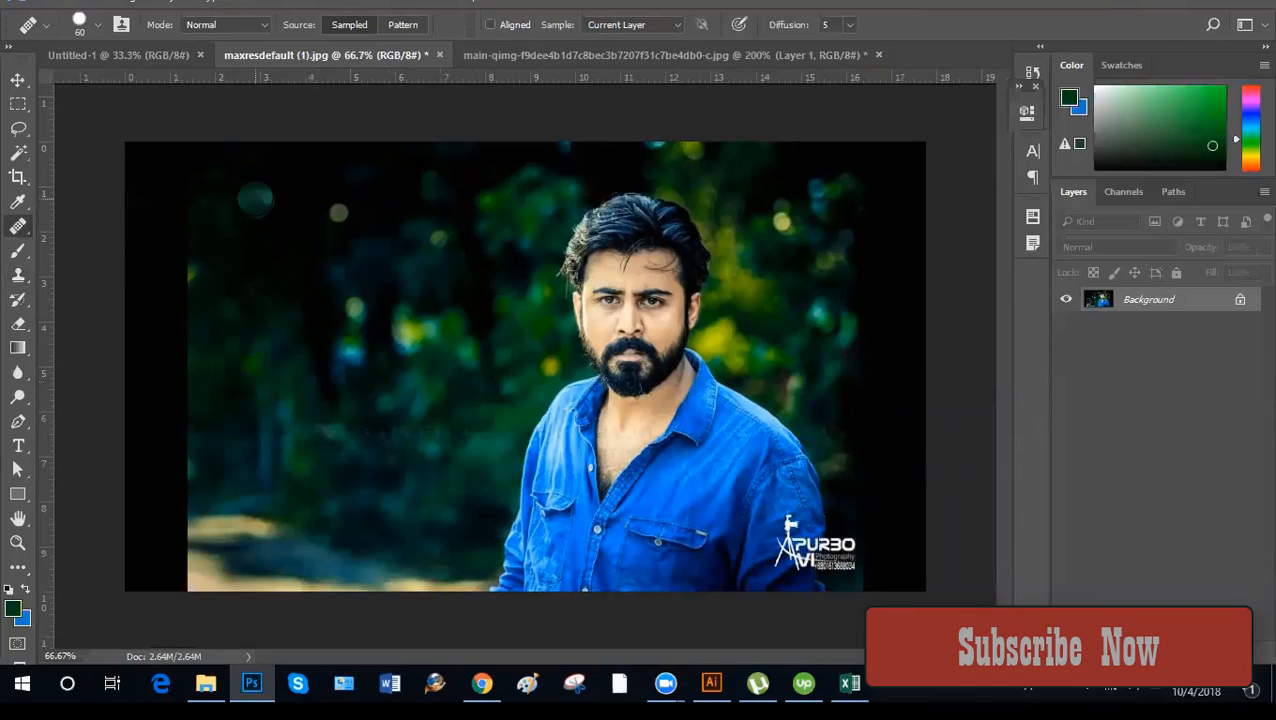
pyautogui.press(']')
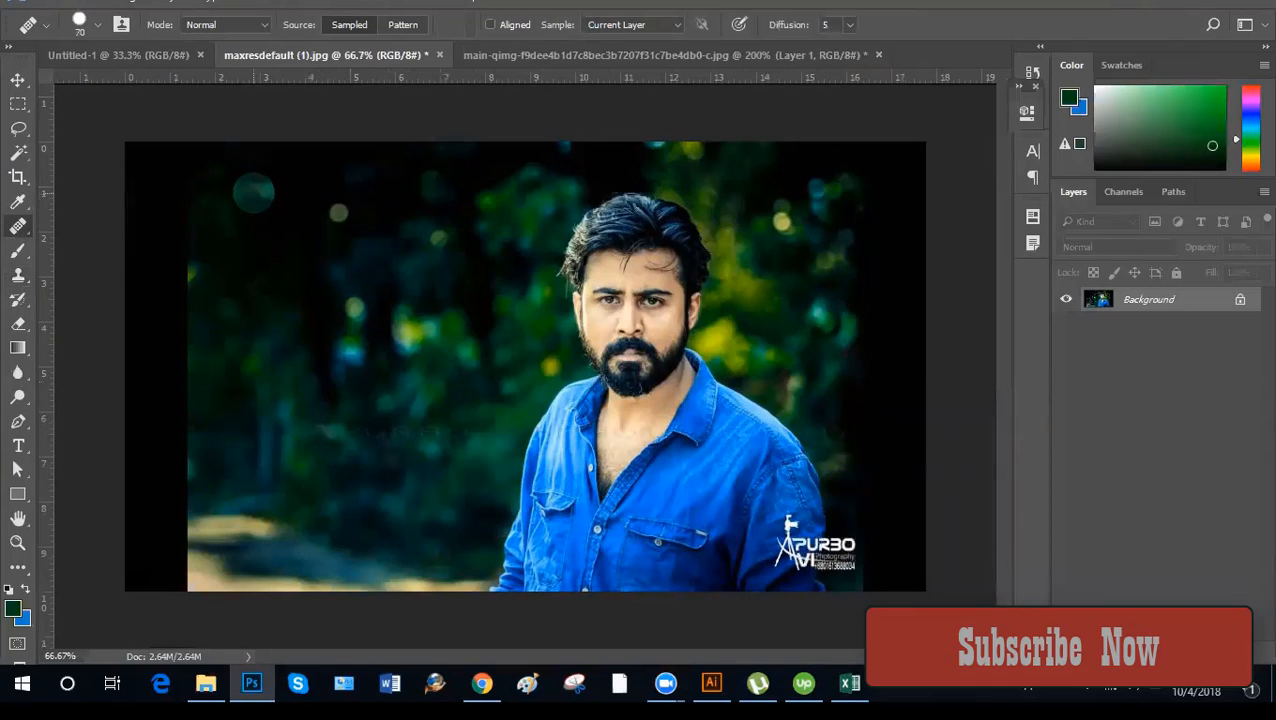
pyautogui.click(256, 195)
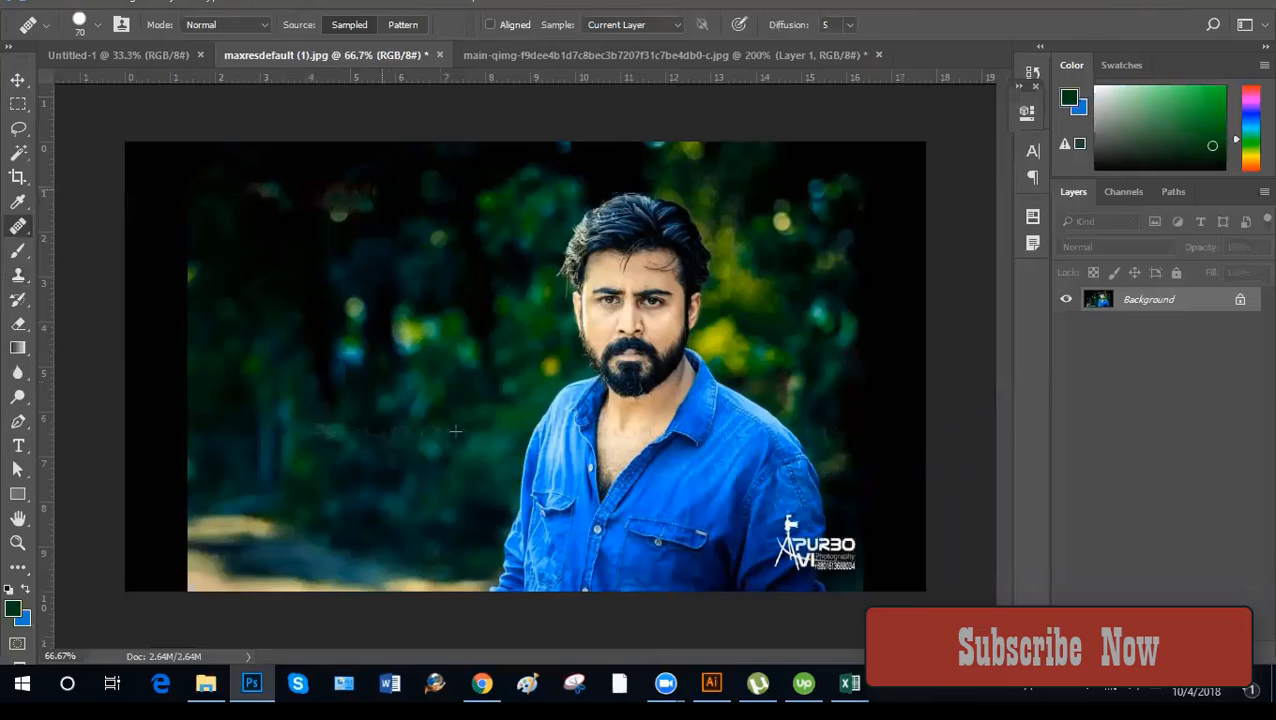
pyautogui.hotkey('ctrl', '+')
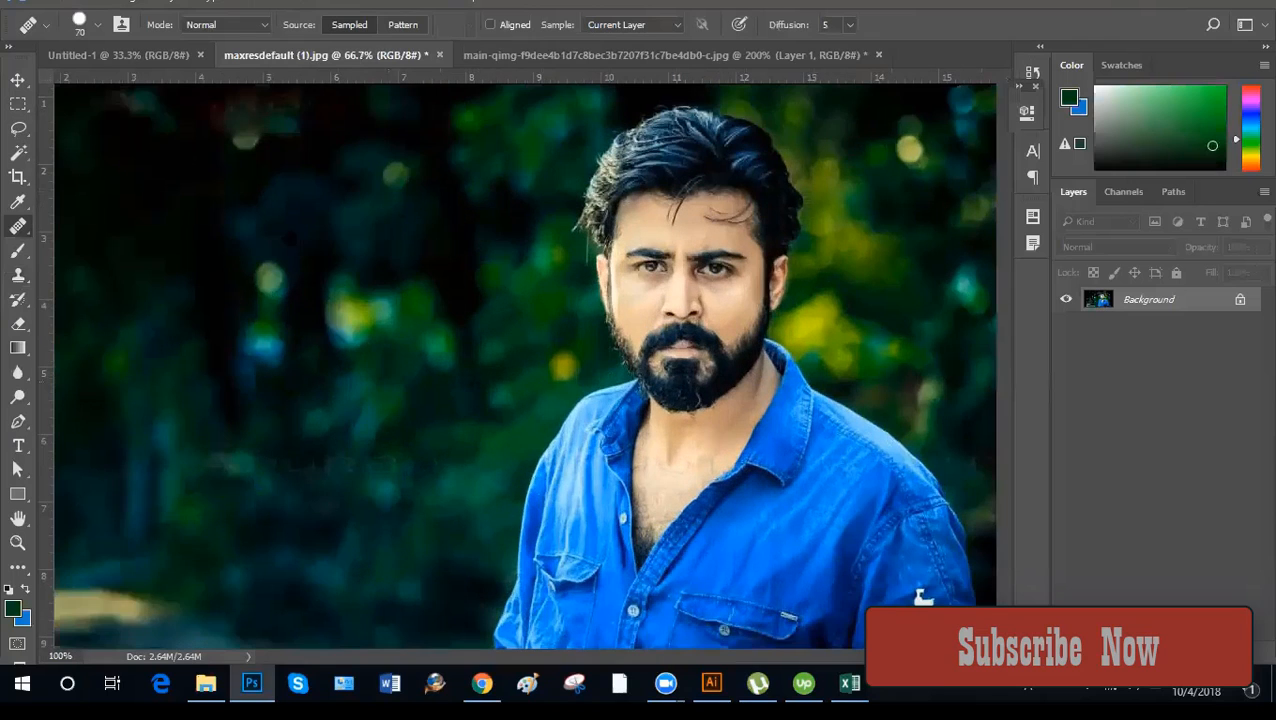
pyautogui.hotkey('ctrl', '+')
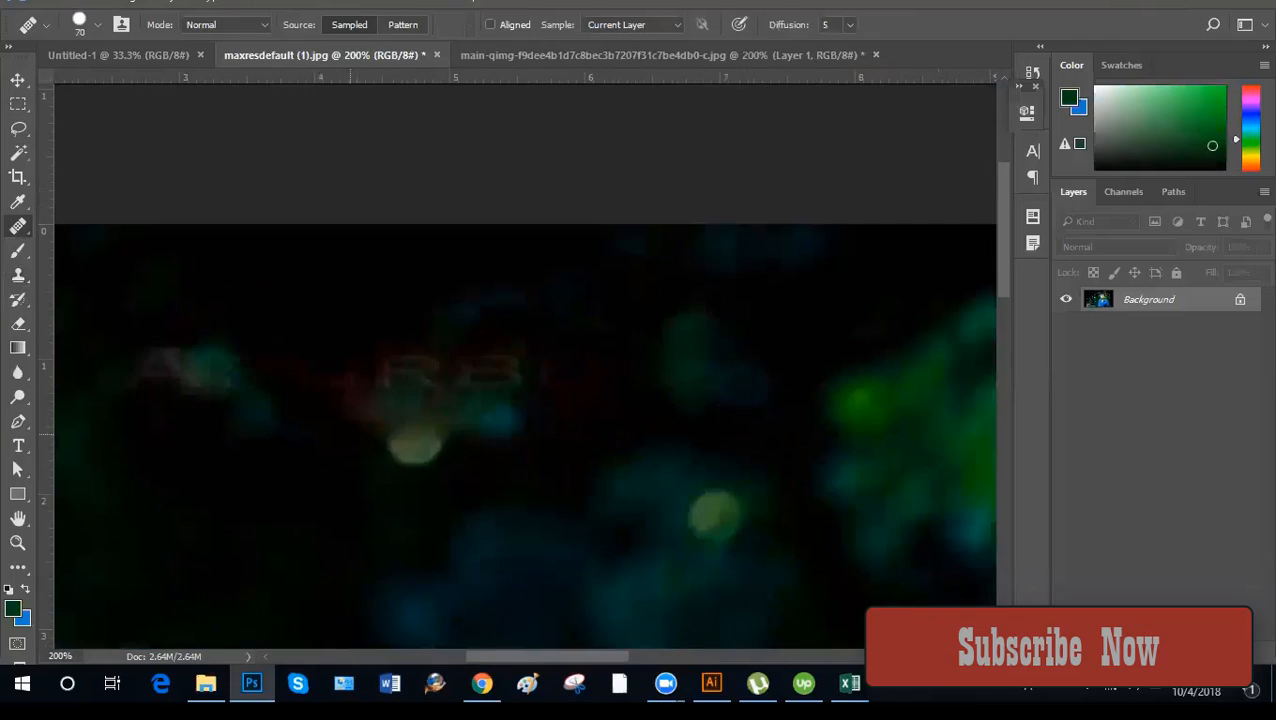
pyautogui.hotkey('ctrl', '-')
pyautogui.hotkey('ctrl', '-')
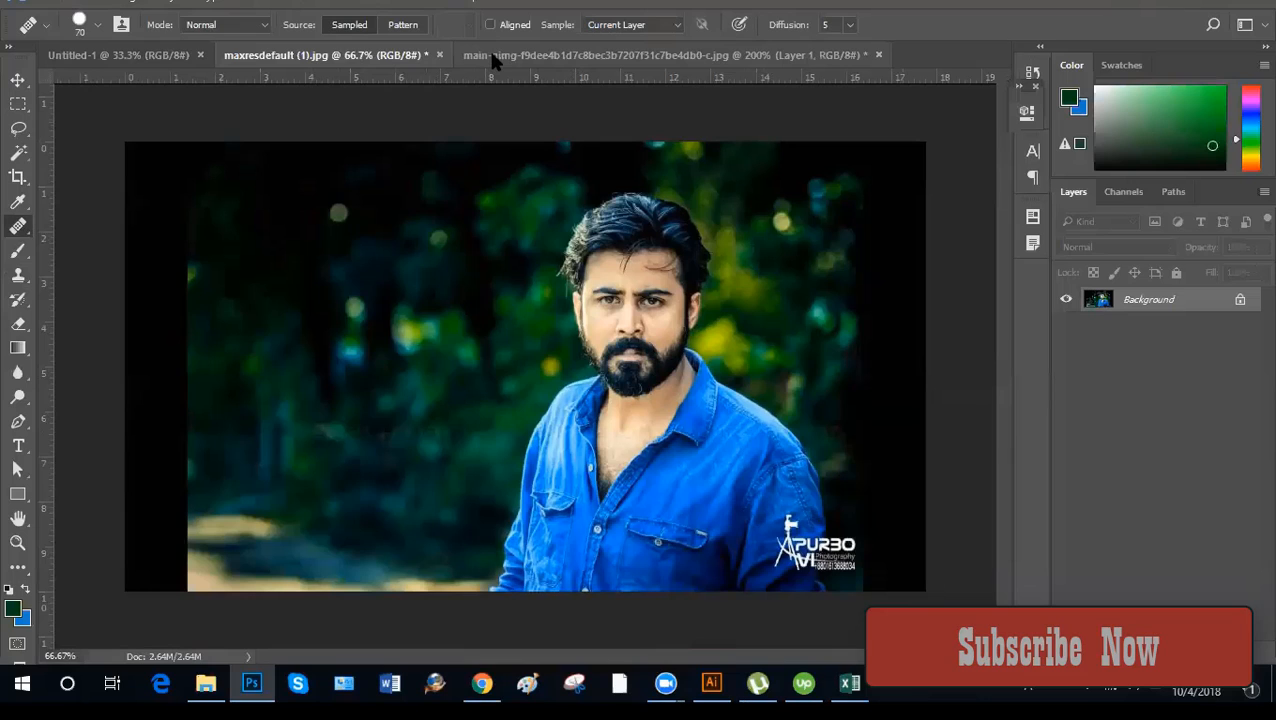
# Switch back to the two-portrait document and activate the Move tool with Layer 1 selected.
pyautogui.hotkey('ctrl', 'Tab')
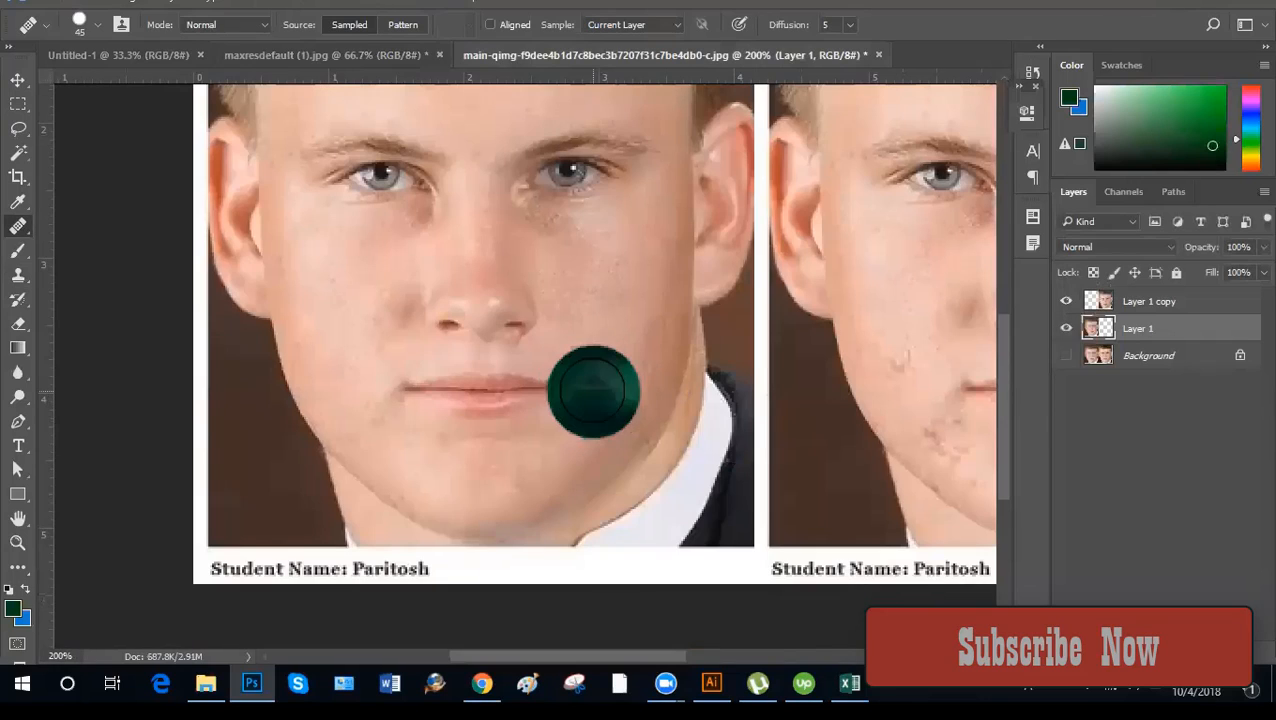
pyautogui.click(19, 278)
pyautogui.scroll(1, 575, 352)
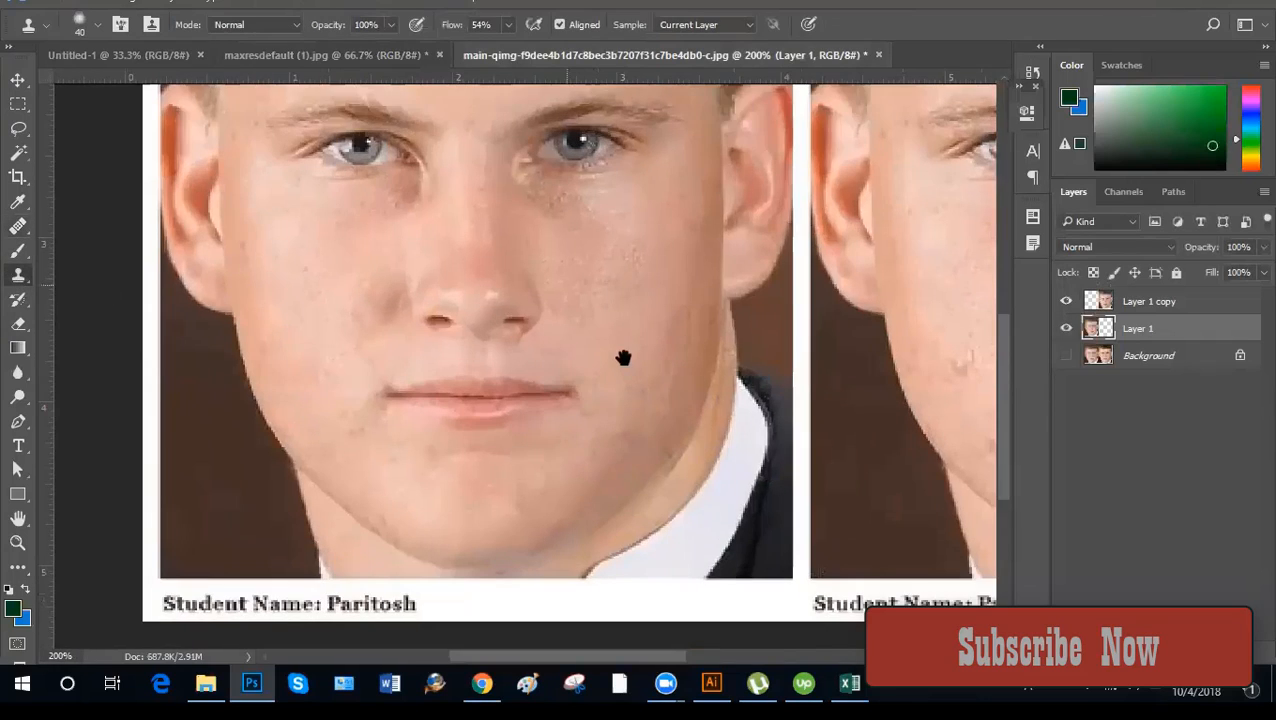
pyautogui.scroll(1, 576, 361)
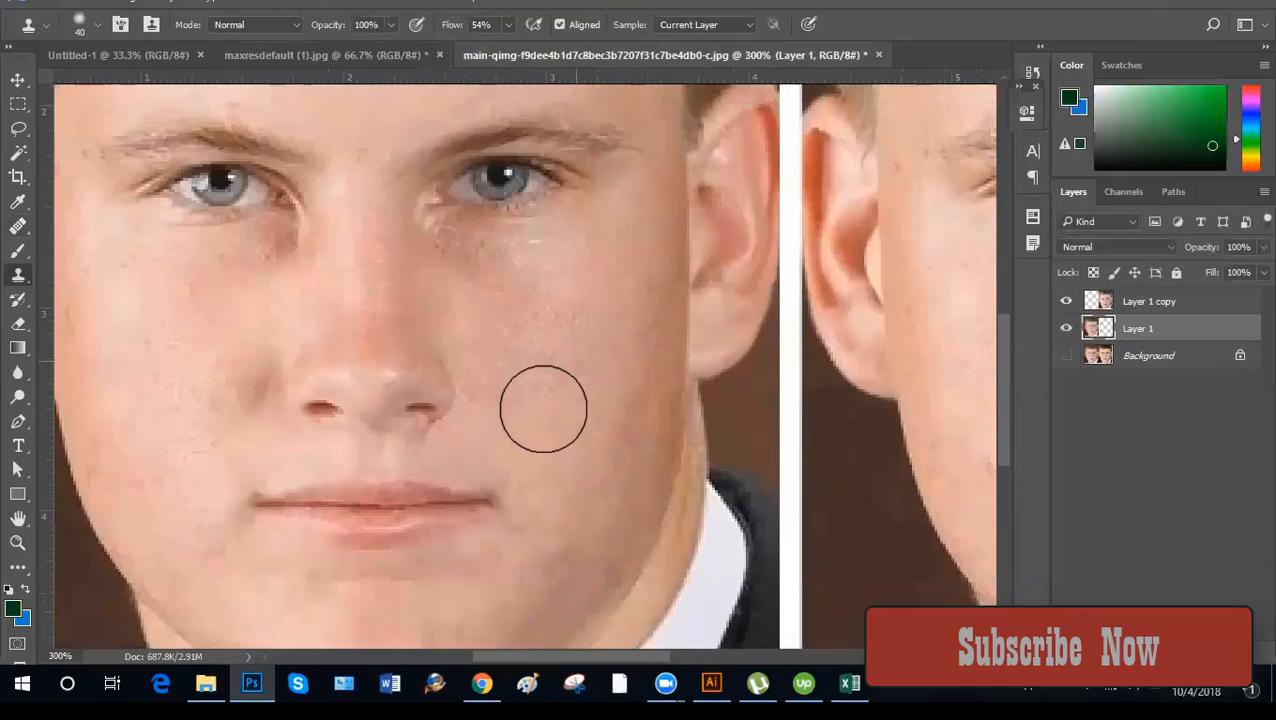
pyautogui.scroll(-1, 541, 407)
pyautogui.press('[')
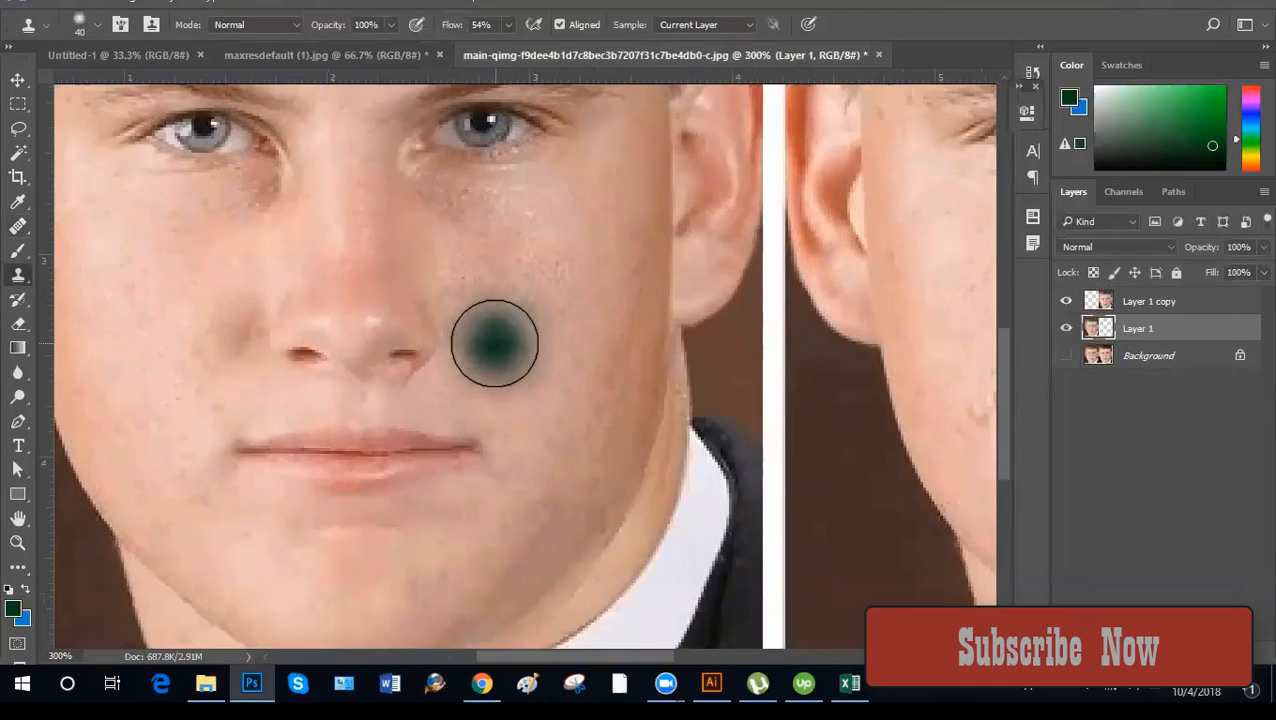
pyautogui.click(19, 80)
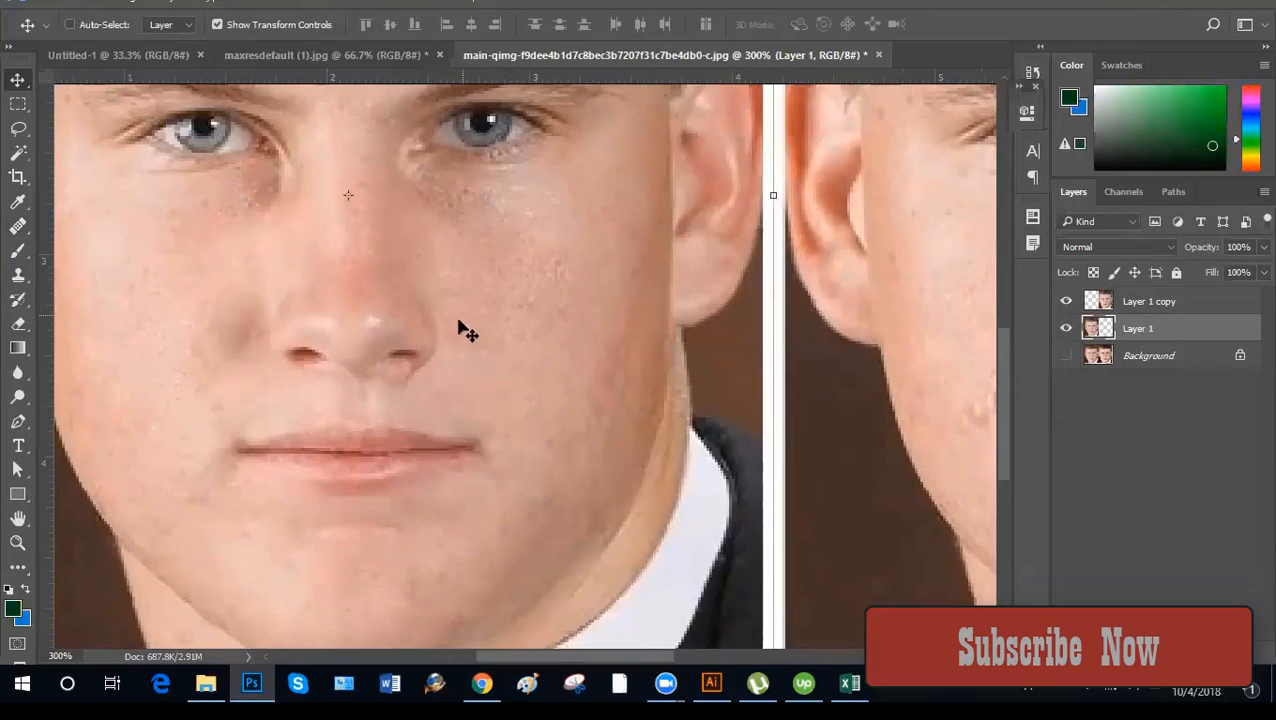
# Activate the Clone Stamp tool with a brush size of 30 and select Layer 1 copy.
pyautogui.hotkey('ctrl', '-')
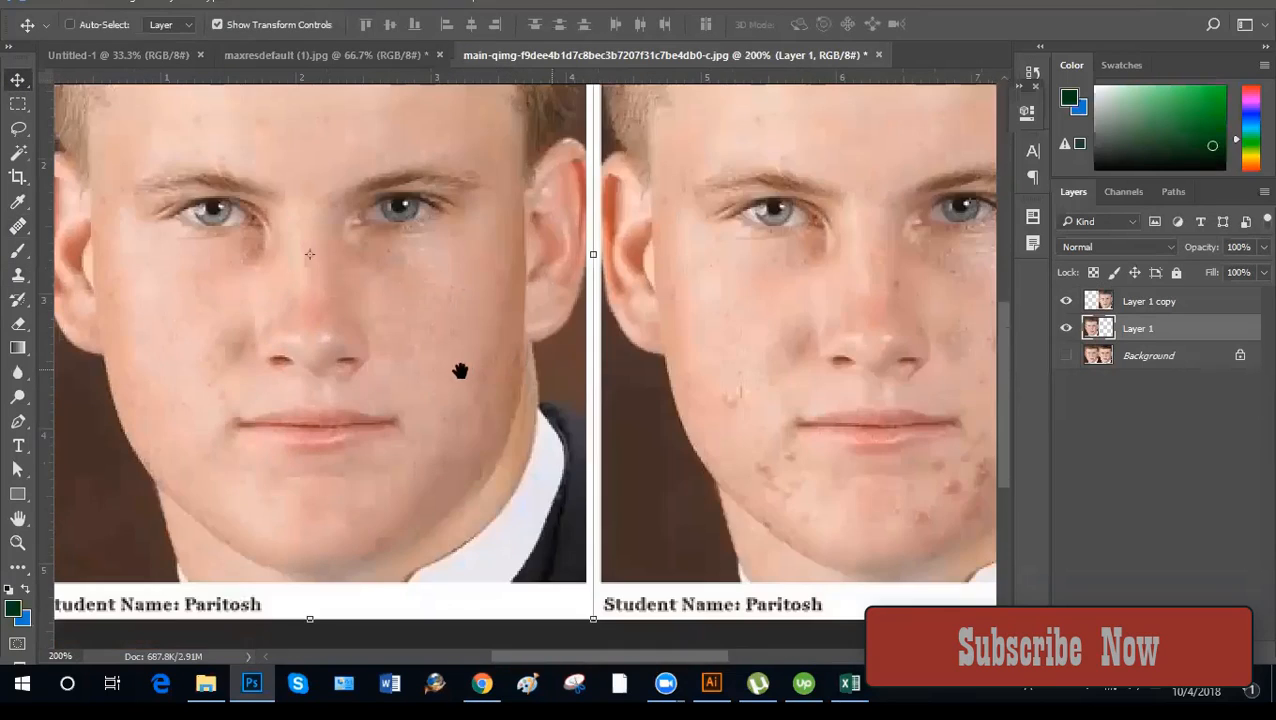
pyautogui.hscroll(2, 897, 362)
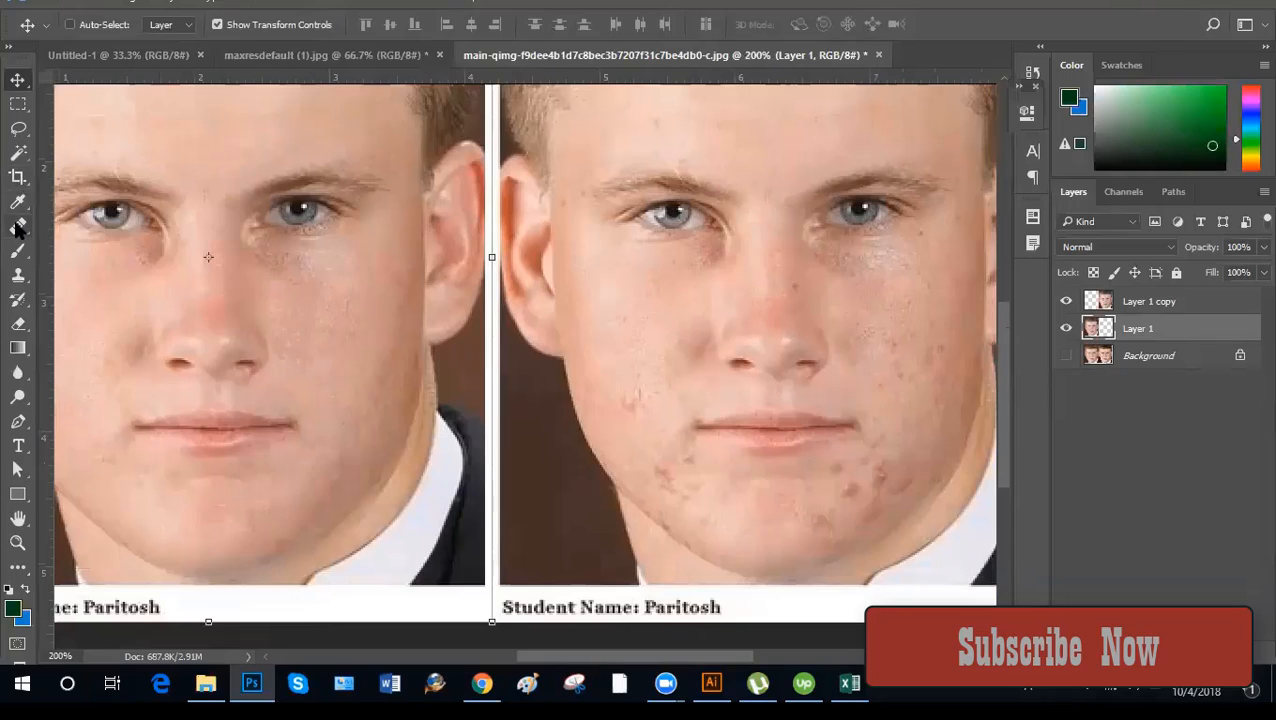
pyautogui.moveTo(18, 225); pyautogui.dragTo(96, 252)
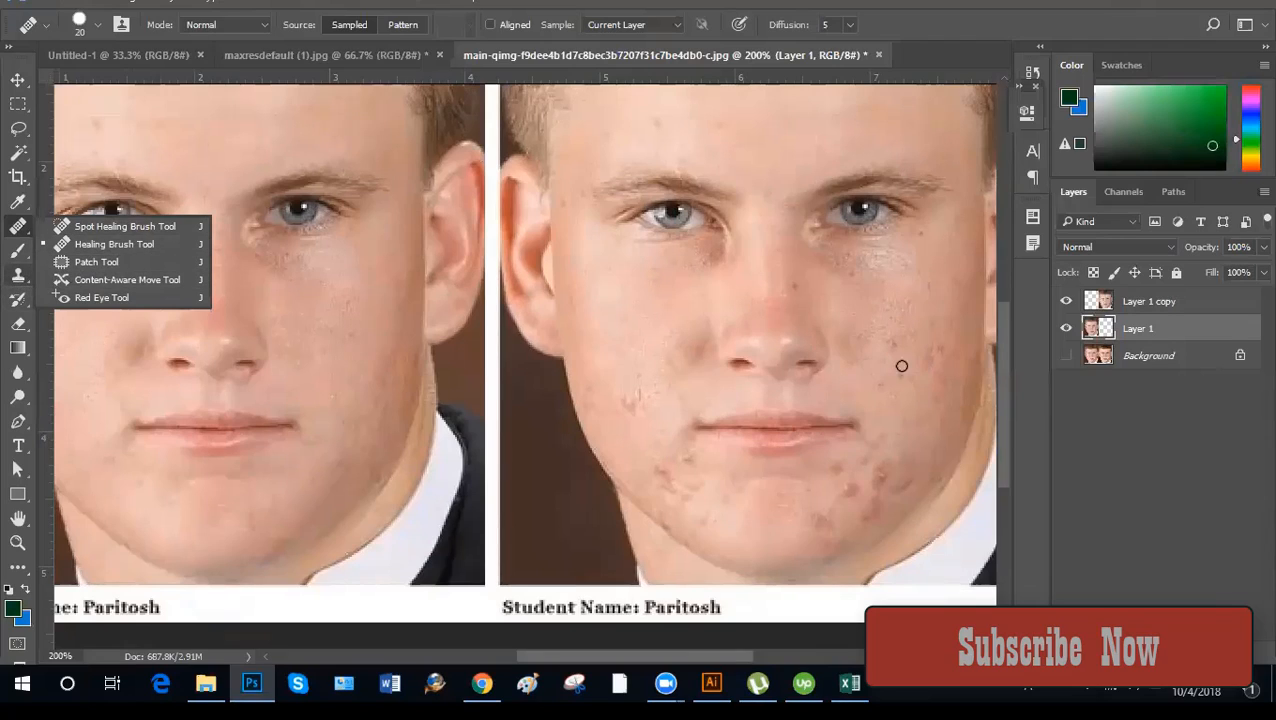
pyautogui.press(']')
pyautogui.press(']')
pyautogui.press(']')
pyautogui.press(']')
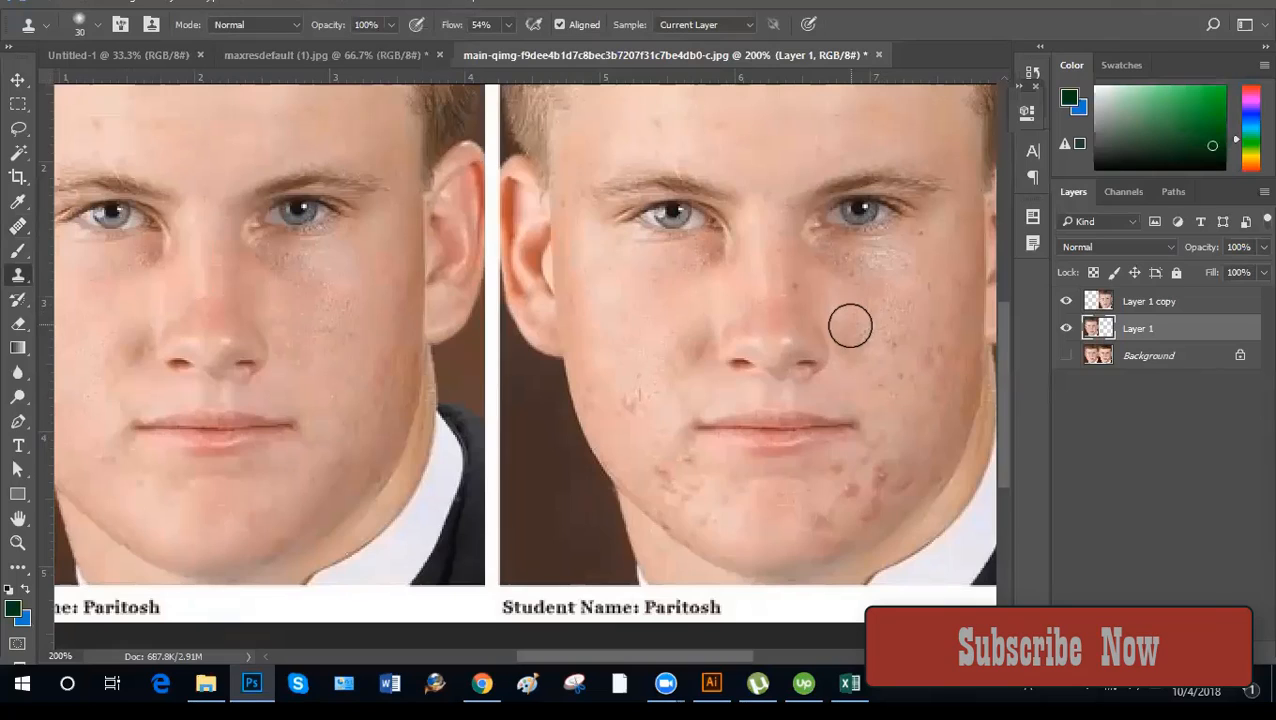
pyautogui.click(1138, 306)
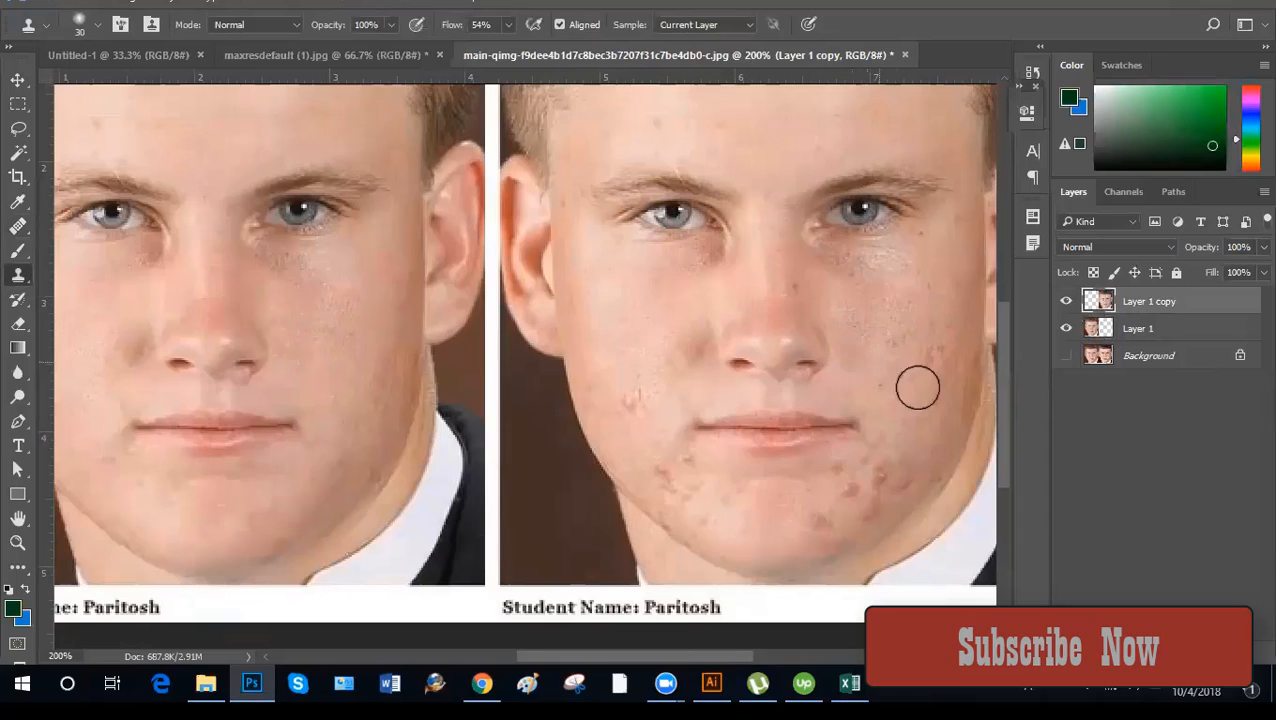
# Reselect Layer 1 and sample the skin beside the nose on its portrait with the Clone Stamp.
pyautogui.moveTo(832, 438)
pyautogui.mouseDown()
pyautogui.moveTo(826, 450)
pyautogui.moveTo(841, 451)
pyautogui.mouseUp()
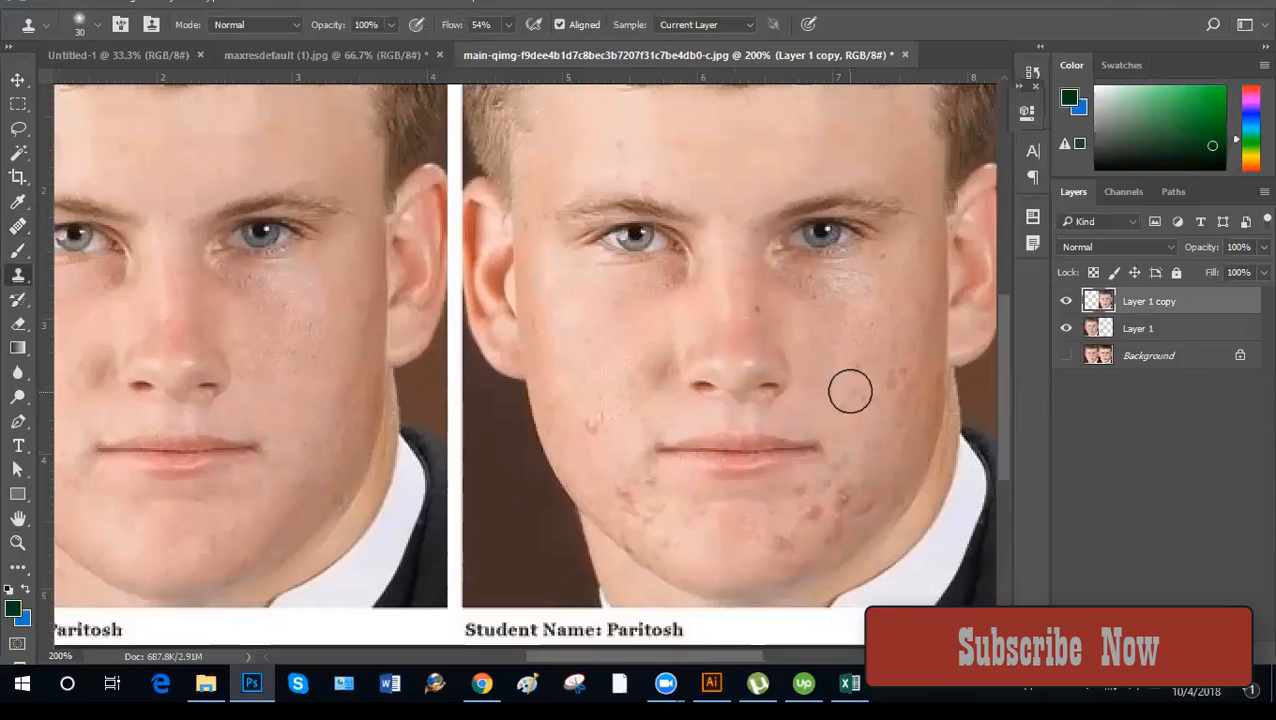
pyautogui.moveTo(837, 427); pyautogui.dragTo(889, 362)
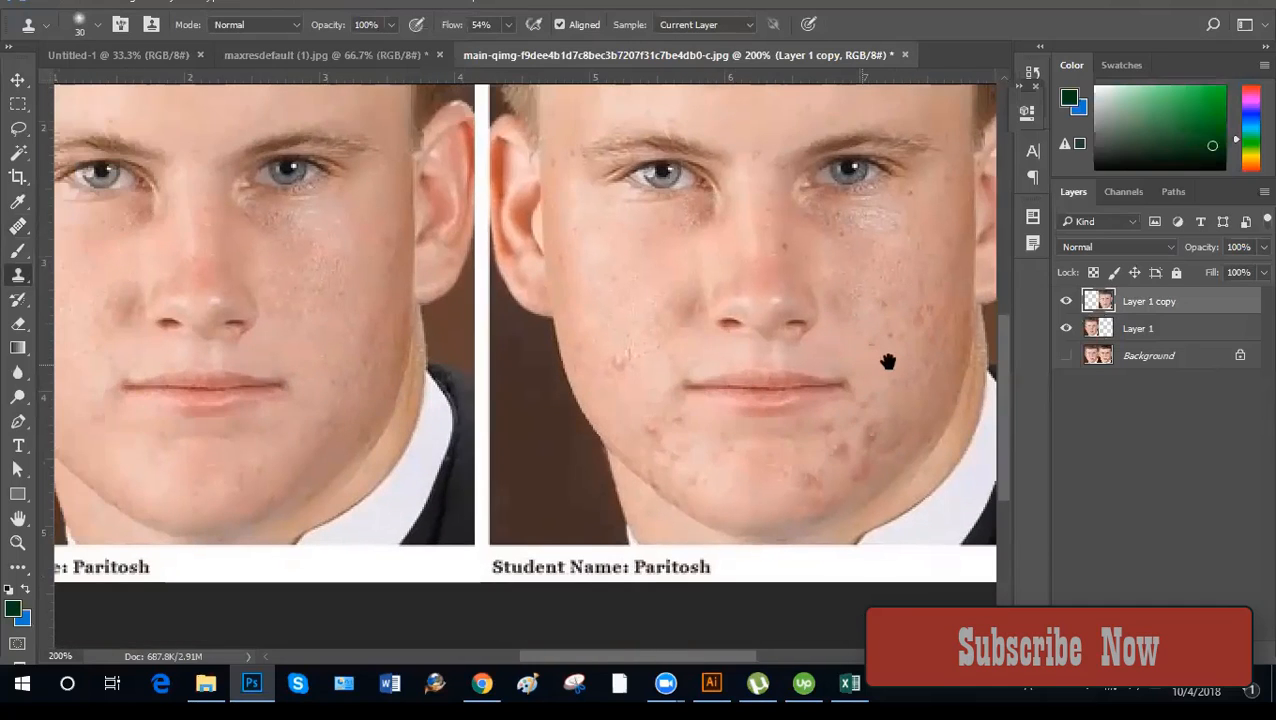
pyautogui.moveTo(560, 412); pyautogui.dragTo(610, 436)
pyautogui.moveTo(187, 339); pyautogui.dragTo(378, 339)
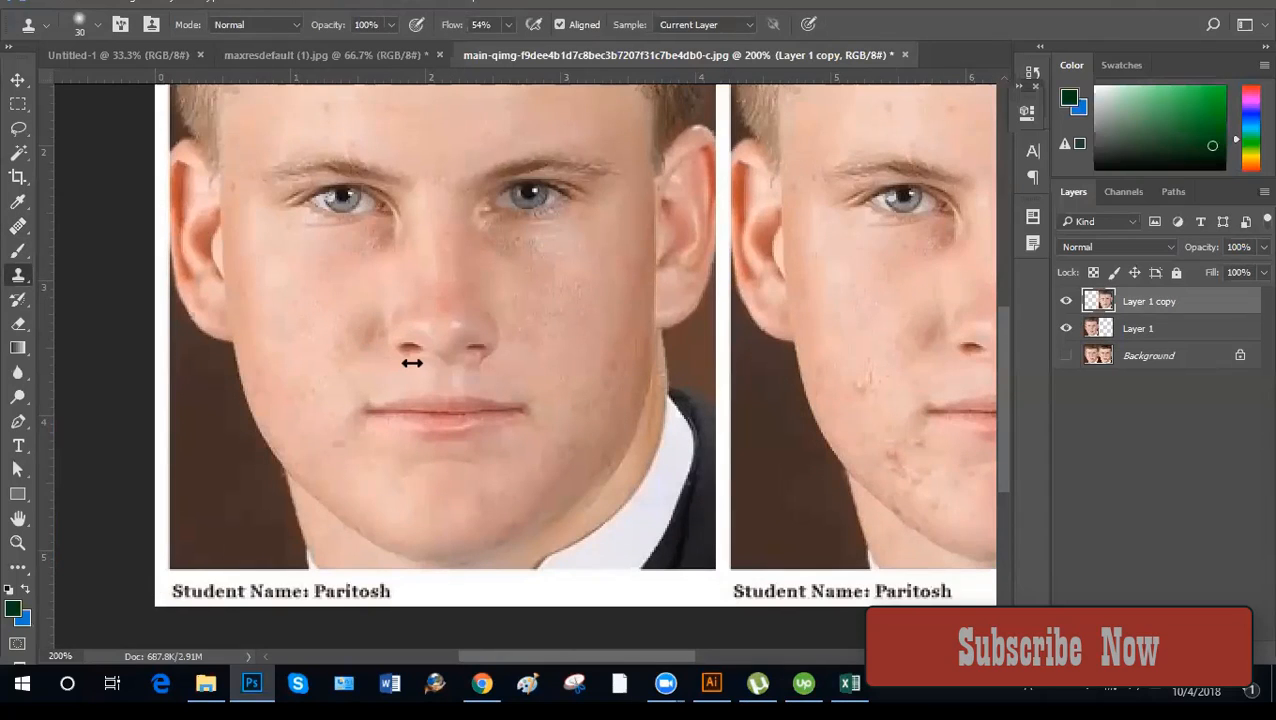
pyautogui.hotkey('alt', '[')
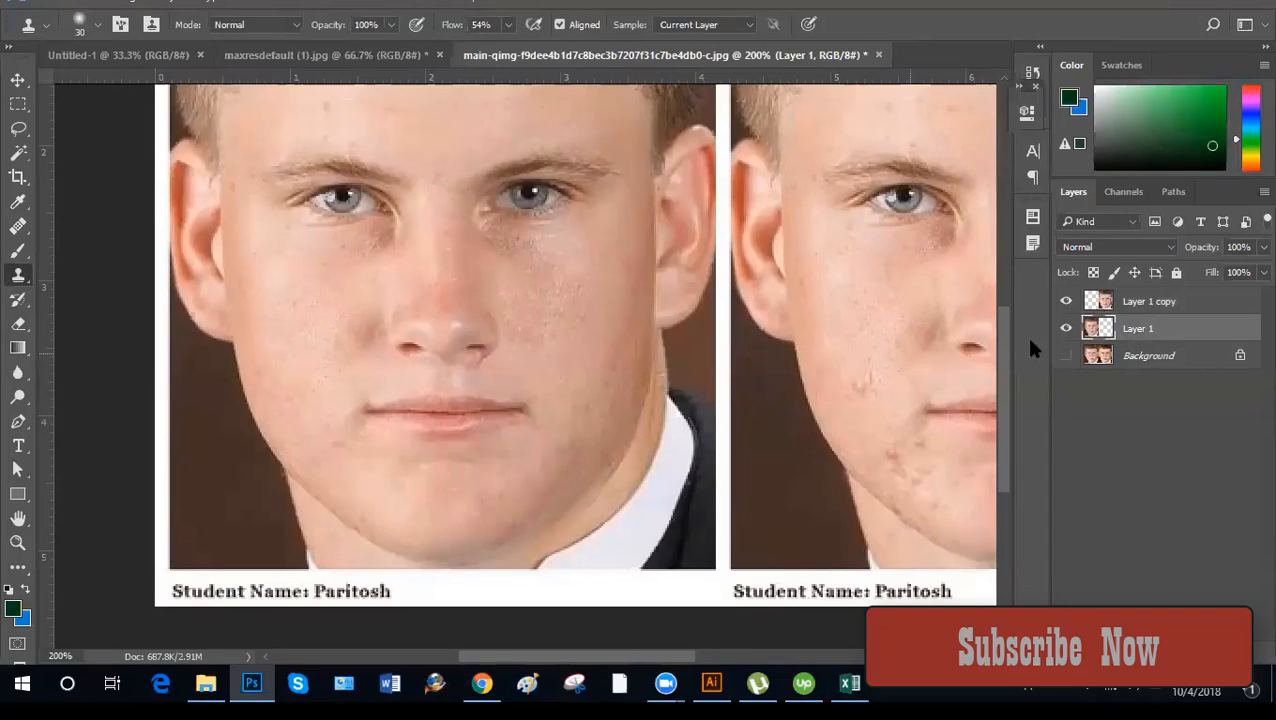
pyautogui.keyDown('alt'); pyautogui.click(373, 330); pyautogui.keyUp('alt')
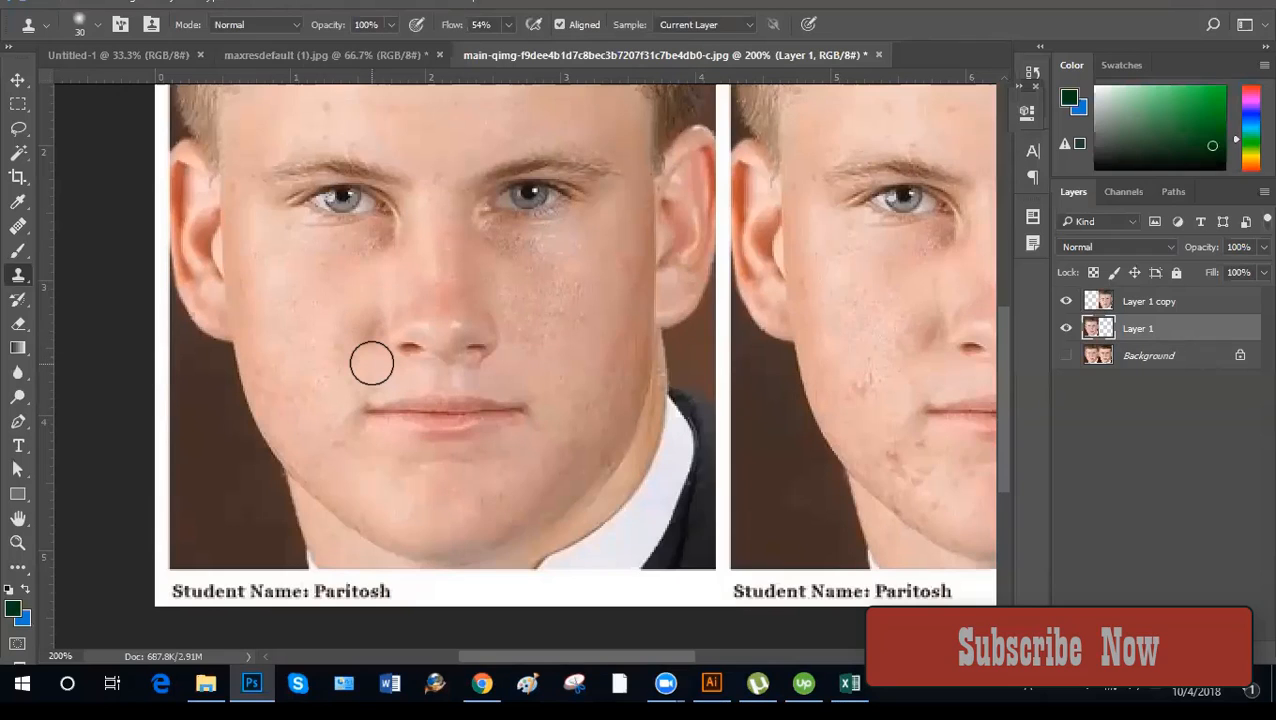
# Switch to the maxresdefault (1).jpg document and choose the Clone Stamp Tool for work on the man's face.
pyautogui.click(287, 52)
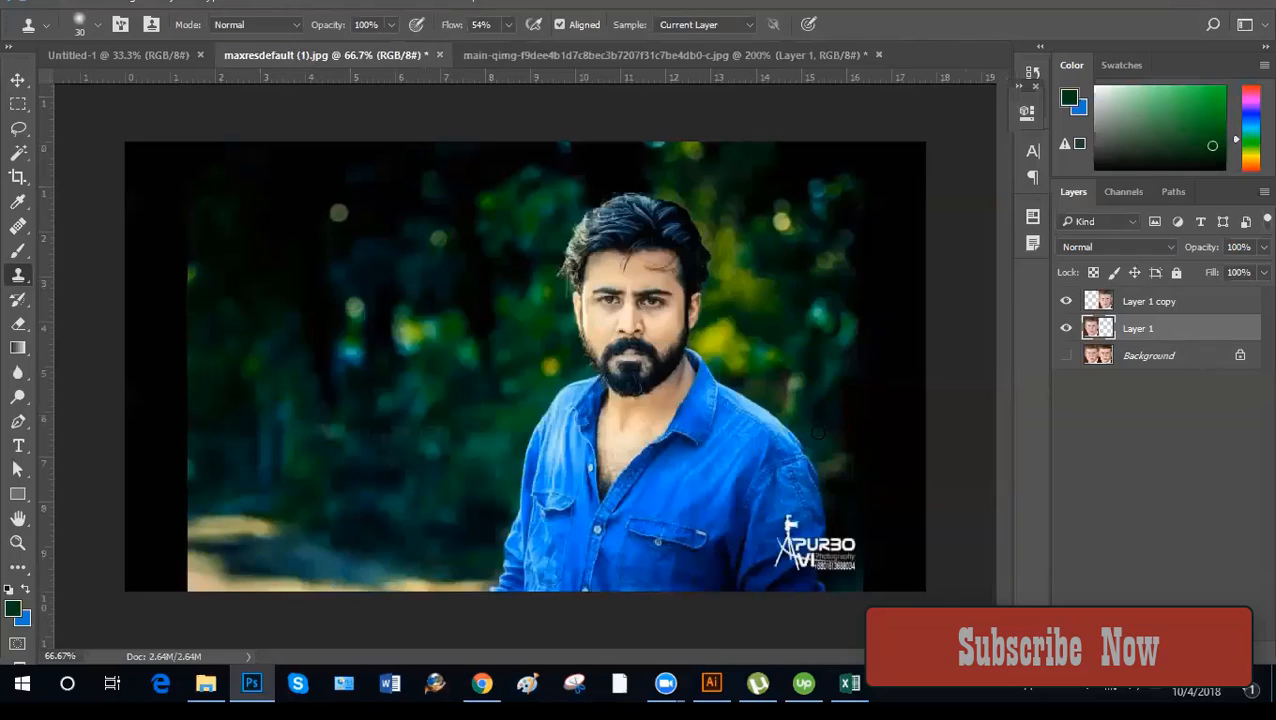
pyautogui.hotkey('ctrl', '+')
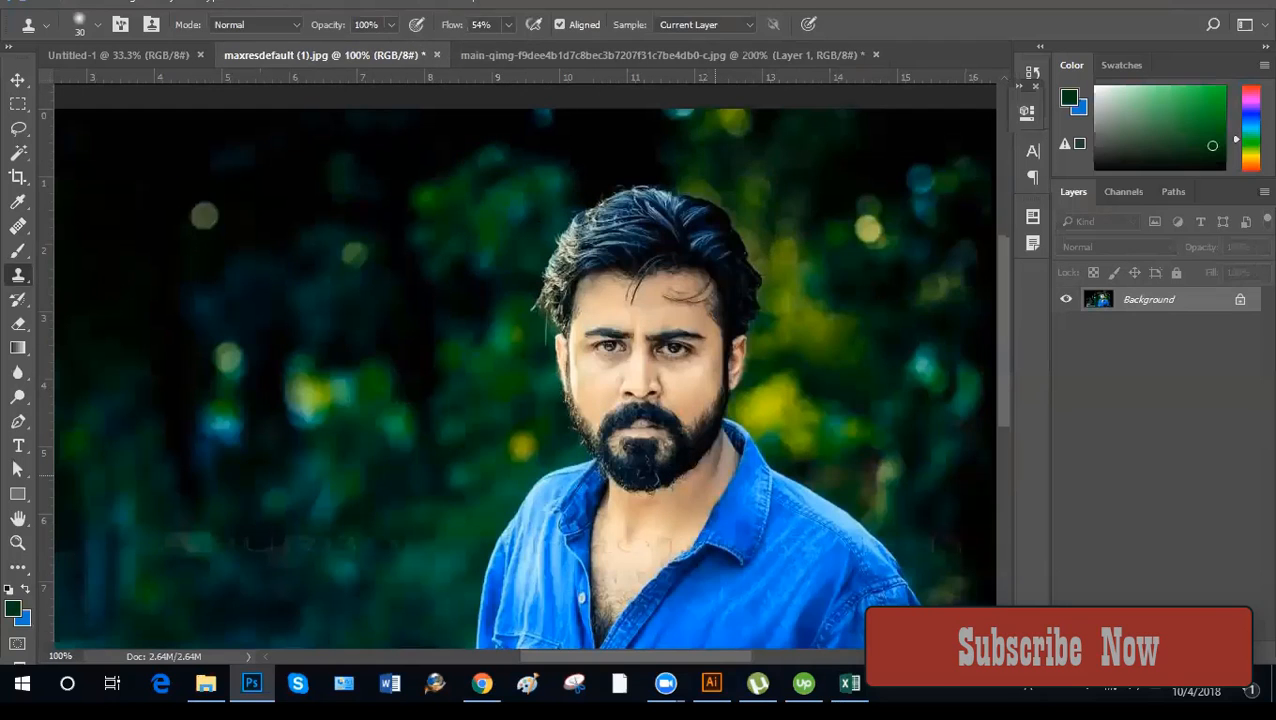
pyautogui.hotkey('ctrl', '+')
pyautogui.hotkey('ctrl', '+')
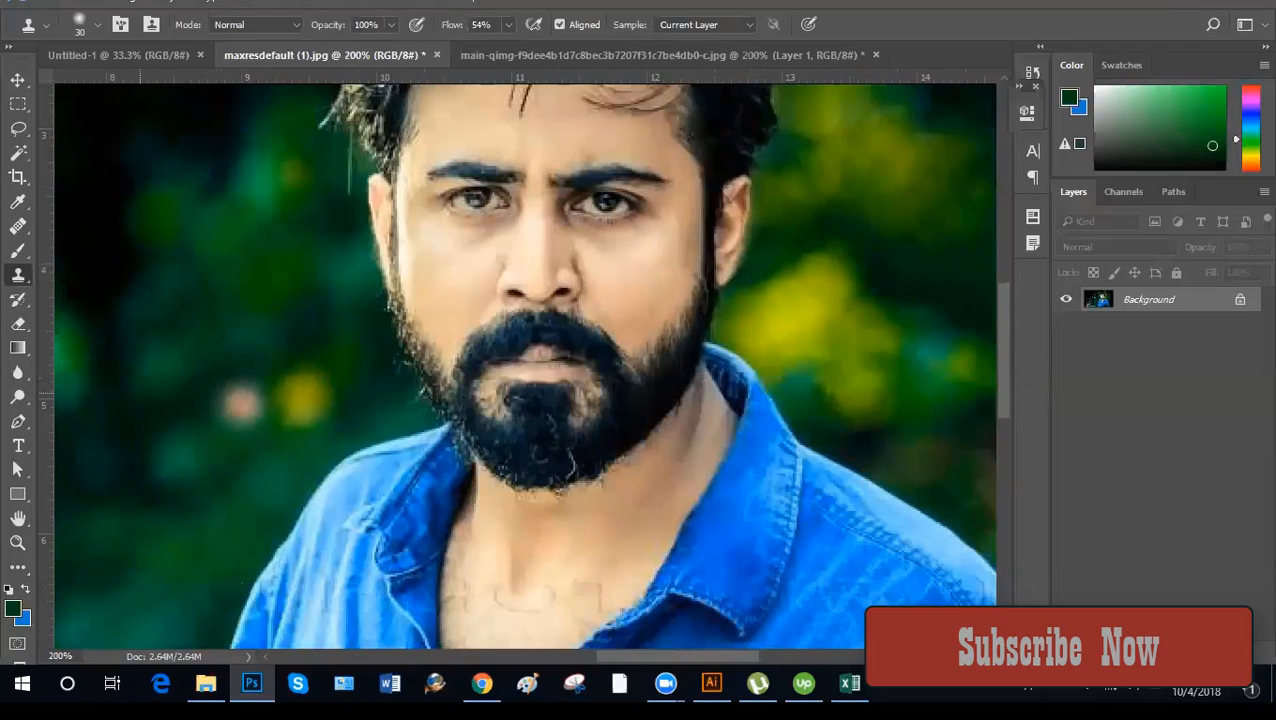
pyautogui.rightClick(18, 275)
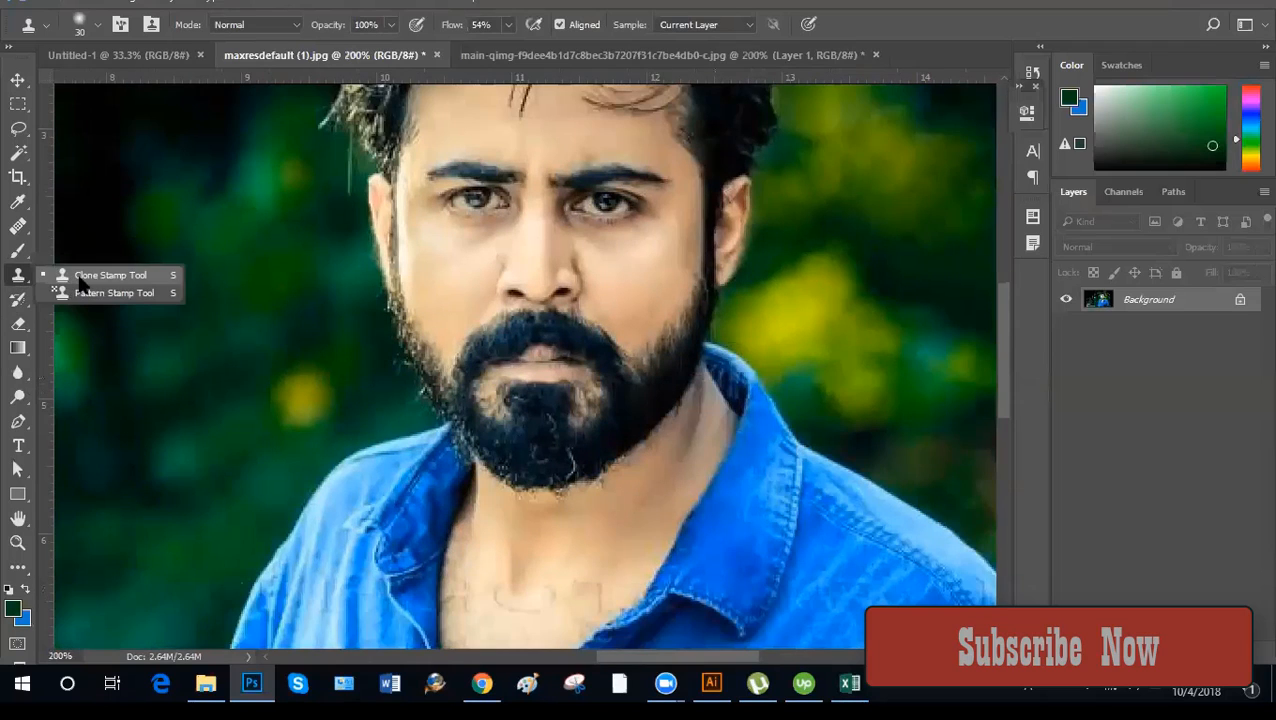
pyautogui.click(84, 279)
# Reduce the Clone Stamp's brush size to 2 for fine work on the beard.
pyautogui.press('[')
pyautogui.press('[')
pyautogui.press('[')
pyautogui.press('[')
pyautogui.press('[')
pyautogui.press('[')
pyautogui.press('[')
pyautogui.press('[')
pyautogui.hotkey('ctrl', '+')
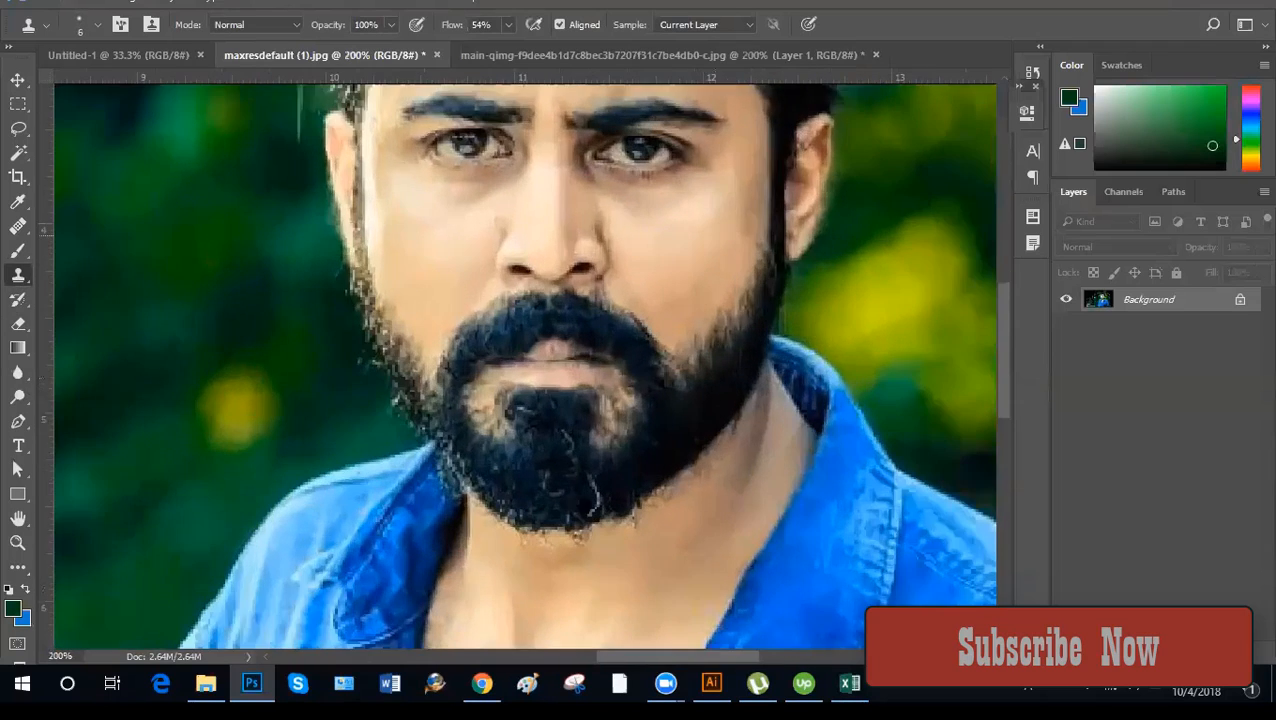
pyautogui.press('[')
pyautogui.press('[')
pyautogui.press('[')
pyautogui.press('[')
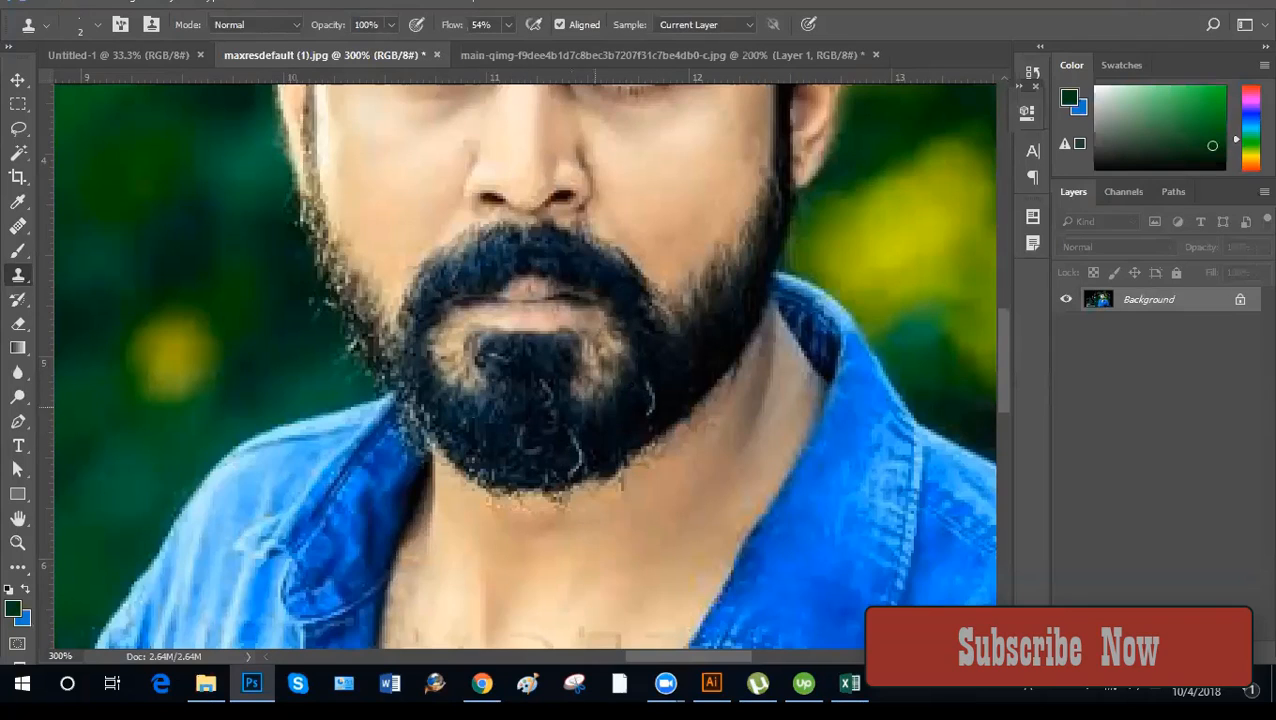
# Examine the man's face, beard and the faint background watermark at several magnifications.
pyautogui.moveTo(678, 382); pyautogui.dragTo(668, 384)
pyautogui.scroll(2, 412, 452)
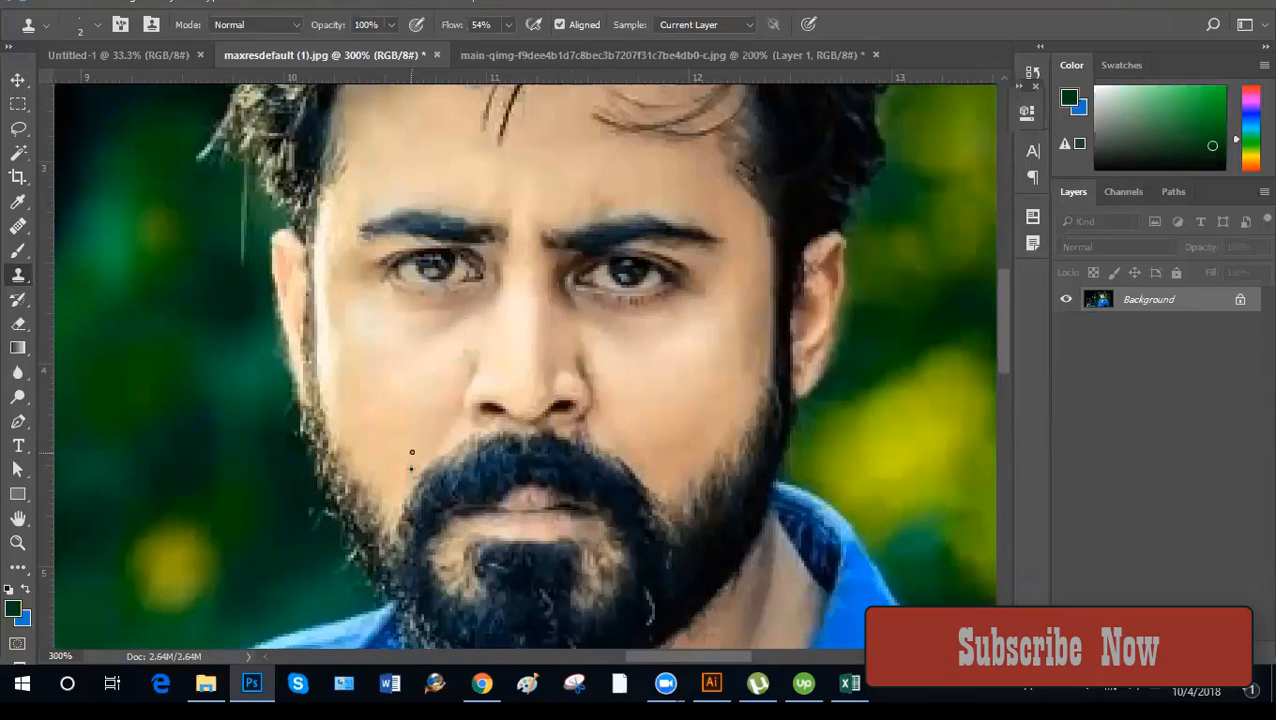
pyautogui.scroll(-1, 462, 442)
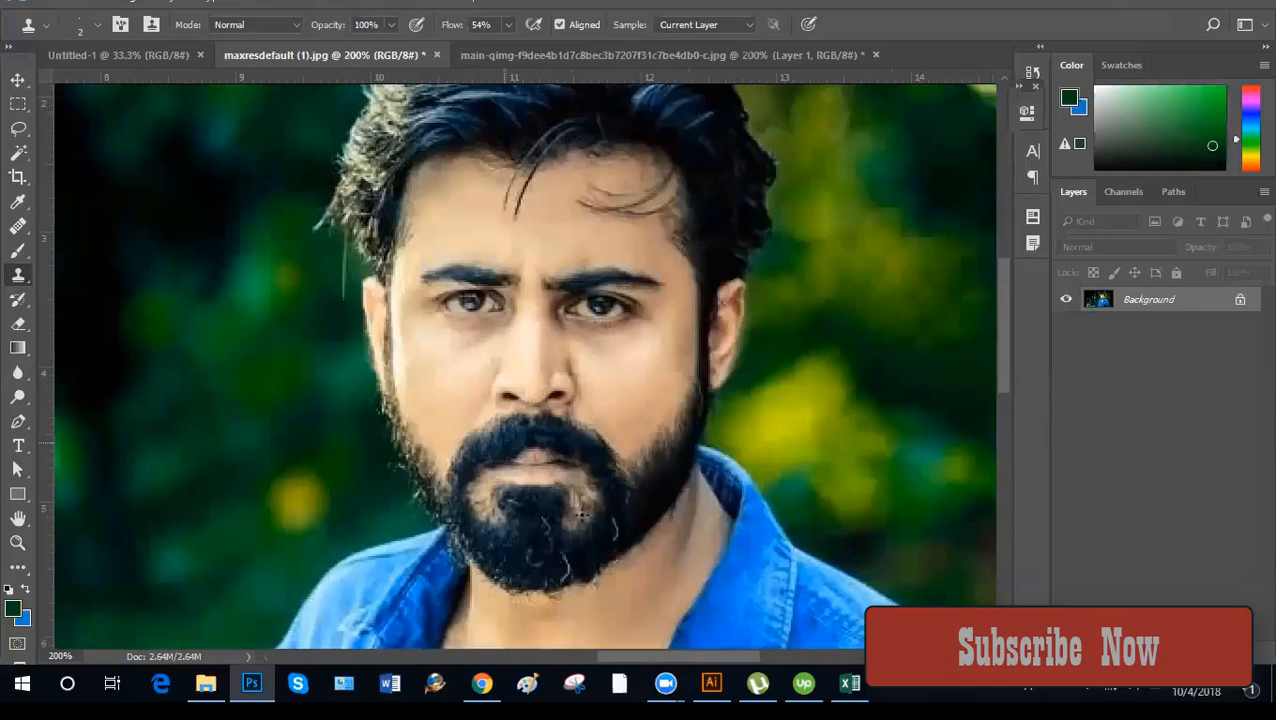
pyautogui.hscroll(-1, 583, 516)
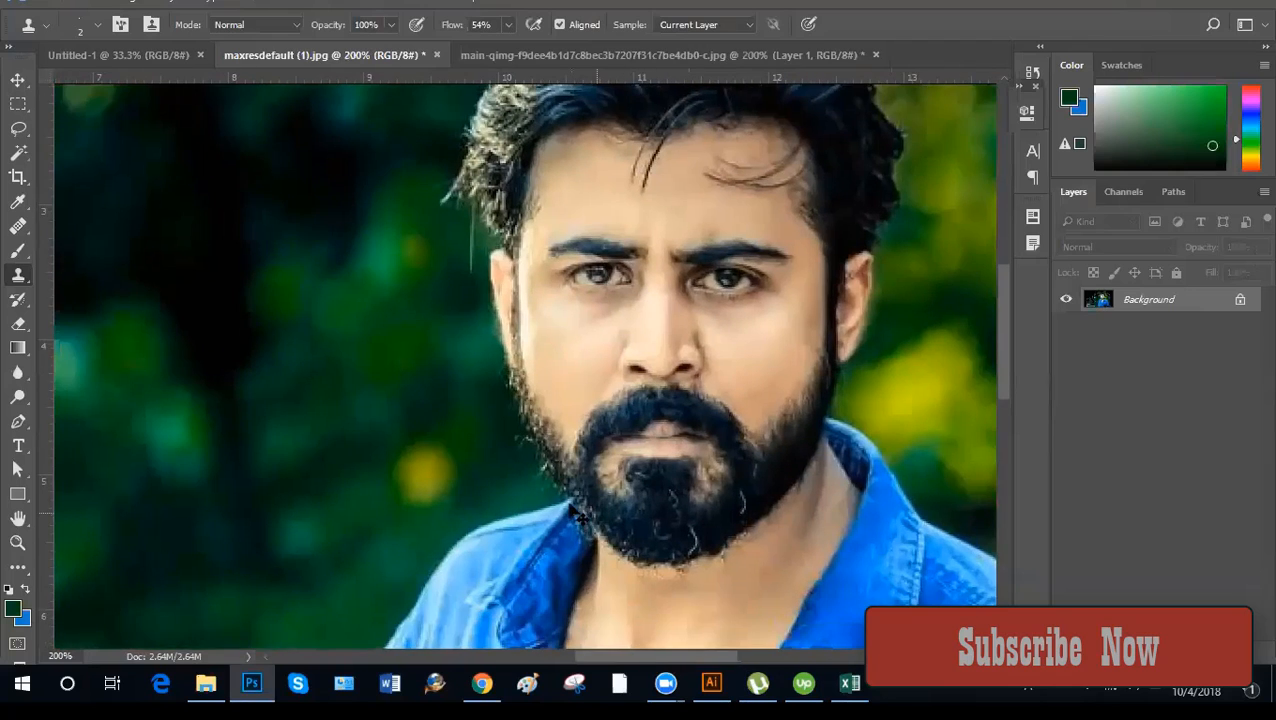
pyautogui.scroll(-1, 580, 515)
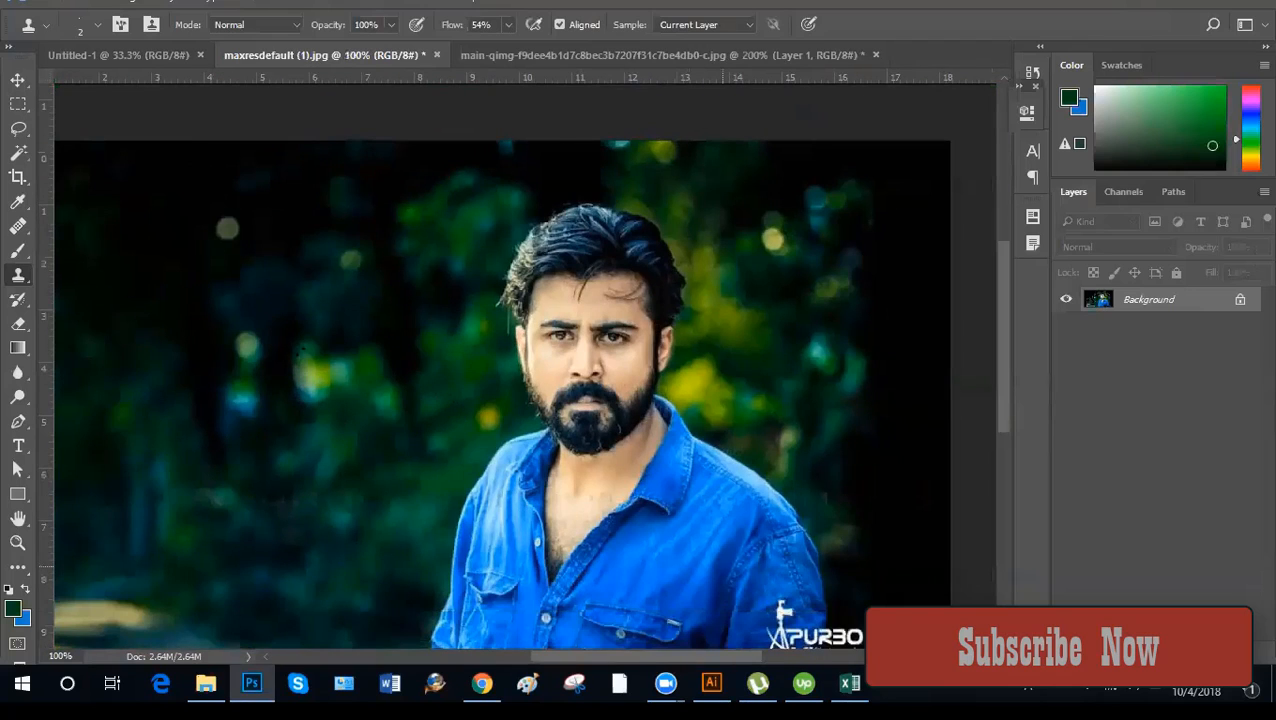
pyautogui.hotkey('ctrl', '-')
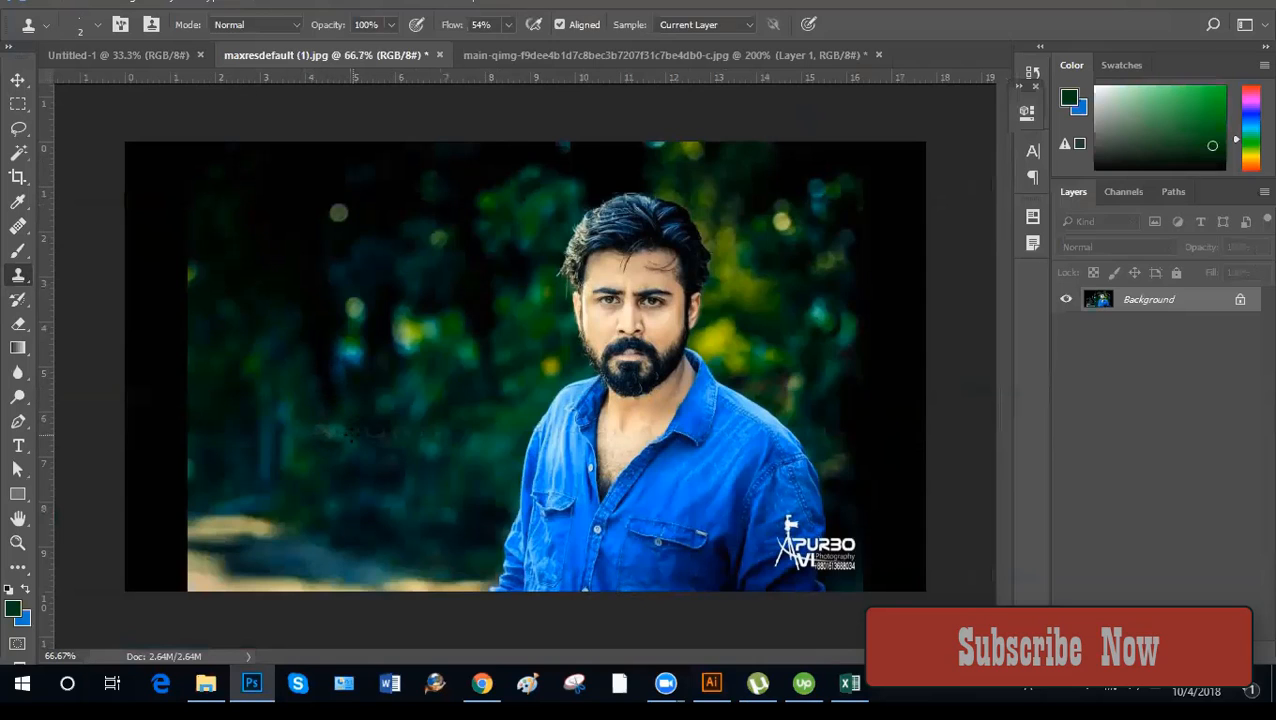
pyautogui.hotkey('ctrl', '+')
pyautogui.moveTo(350, 504); pyautogui.dragTo(518, 458)
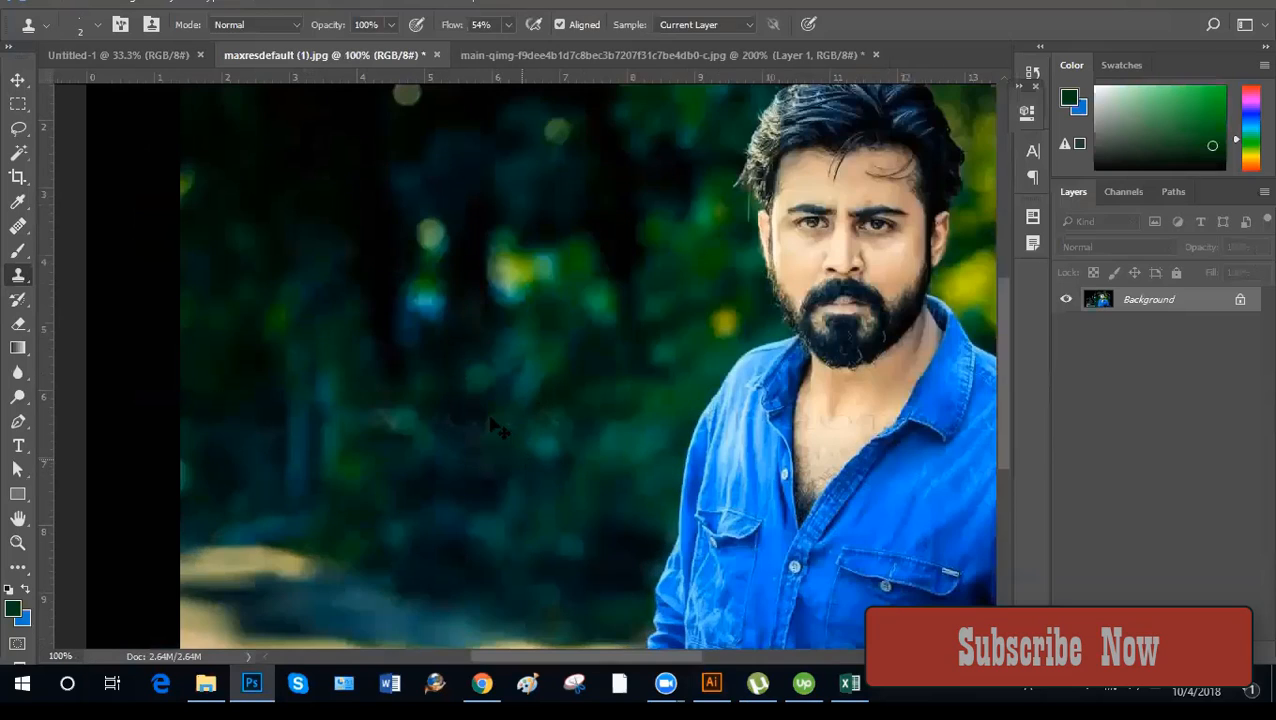
pyautogui.hotkey('ctrl', '-')
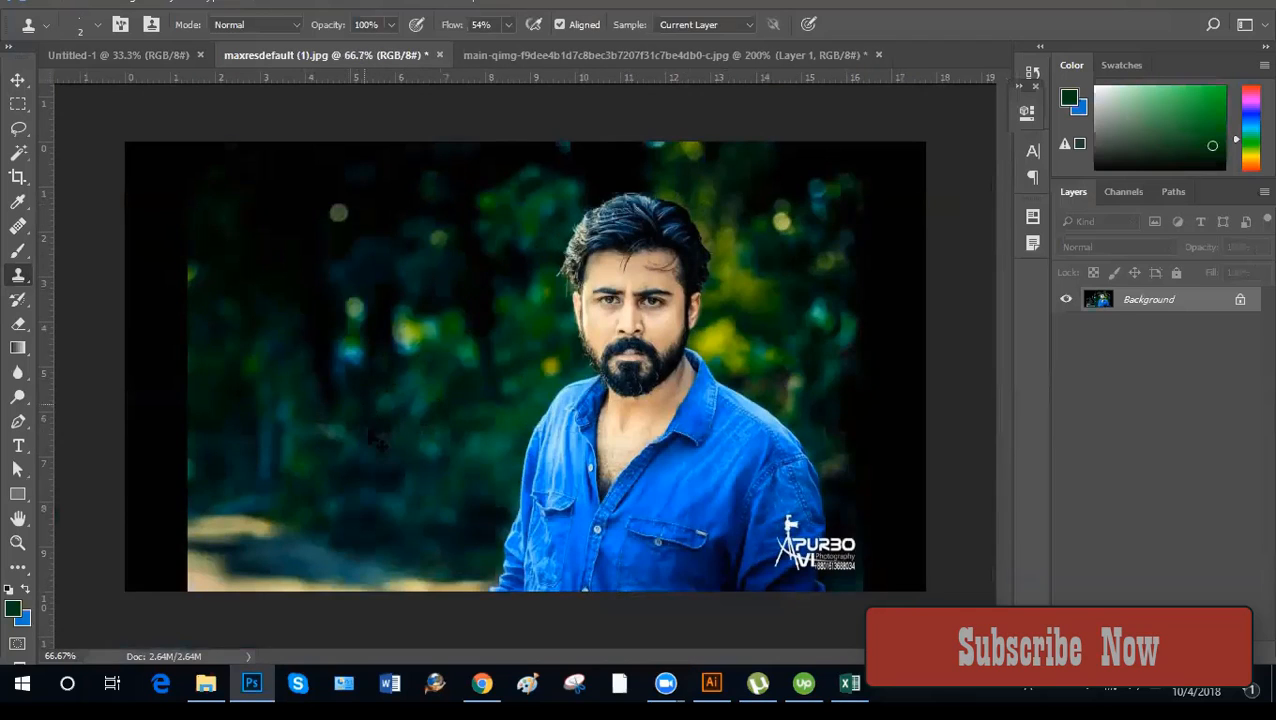
# Set the Clone Stamp to size 80, sample the dark foliage below the faint background watermark and clone over the watermark text.
pyautogui.rightClick(28, 276)
pyautogui.hotkey('ctrl', '+')
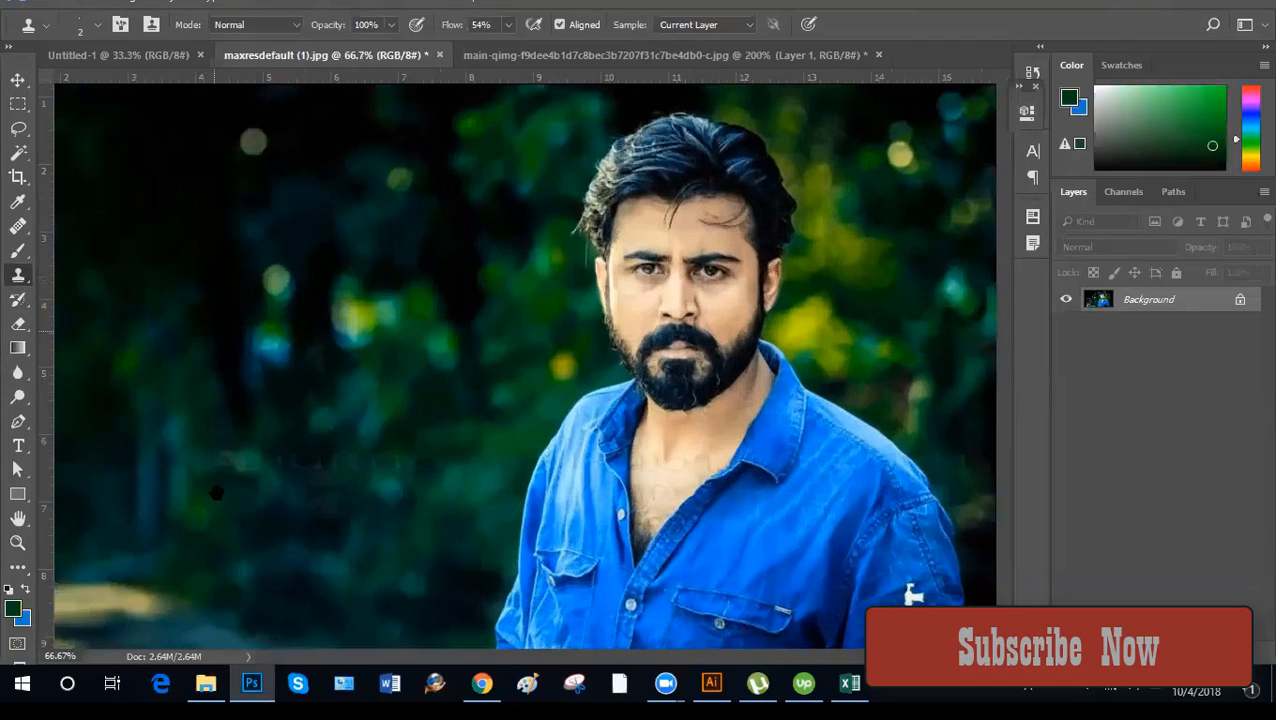
pyautogui.hotkey('ctrl', '+')
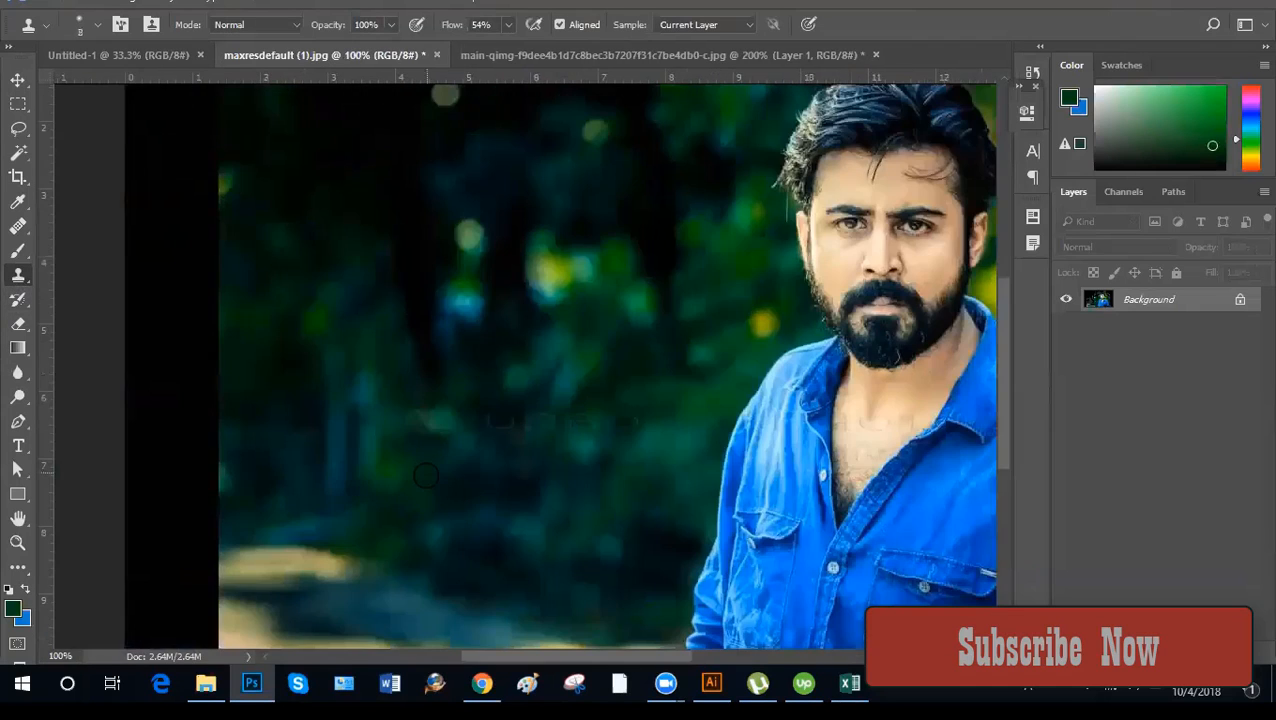
pyautogui.press(']')
pyautogui.press(']')
pyautogui.press(']')
pyautogui.press(']')
pyautogui.press(']')
pyautogui.press(']')
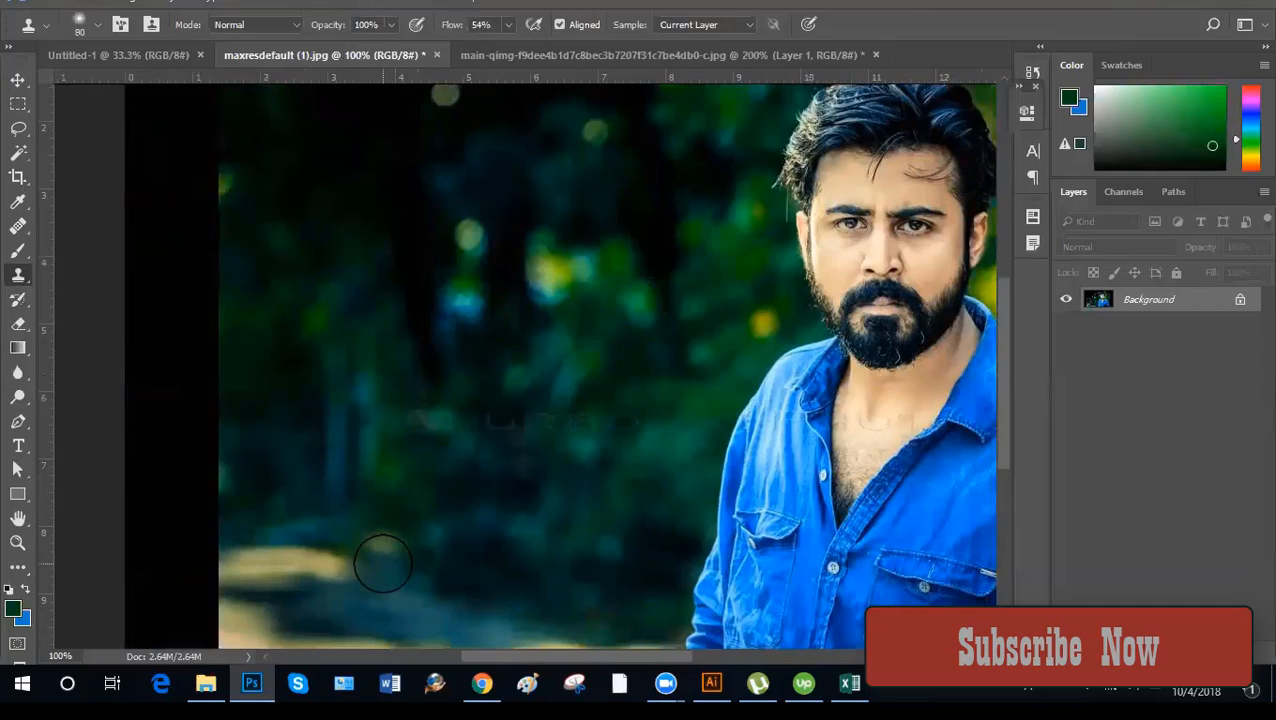
pyautogui.keyDown('alt'); pyautogui.click(386, 479); pyautogui.keyUp('alt')
pyautogui.moveTo(434, 425); pyautogui.dragTo(627, 421)
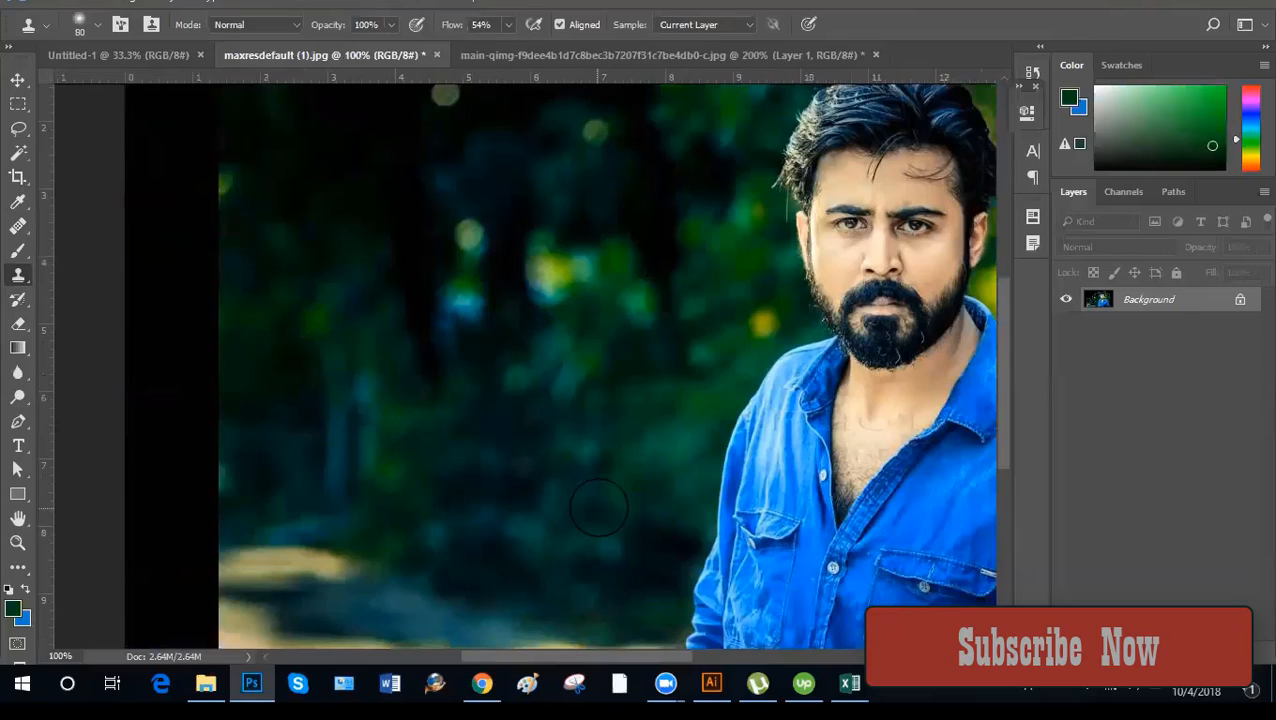
pyautogui.moveTo(476, 422)
pyautogui.mouseDown()
pyautogui.moveTo(596, 409)
pyautogui.moveTo(390, 404)
pyautogui.moveTo(527, 385)
pyautogui.mouseUp()
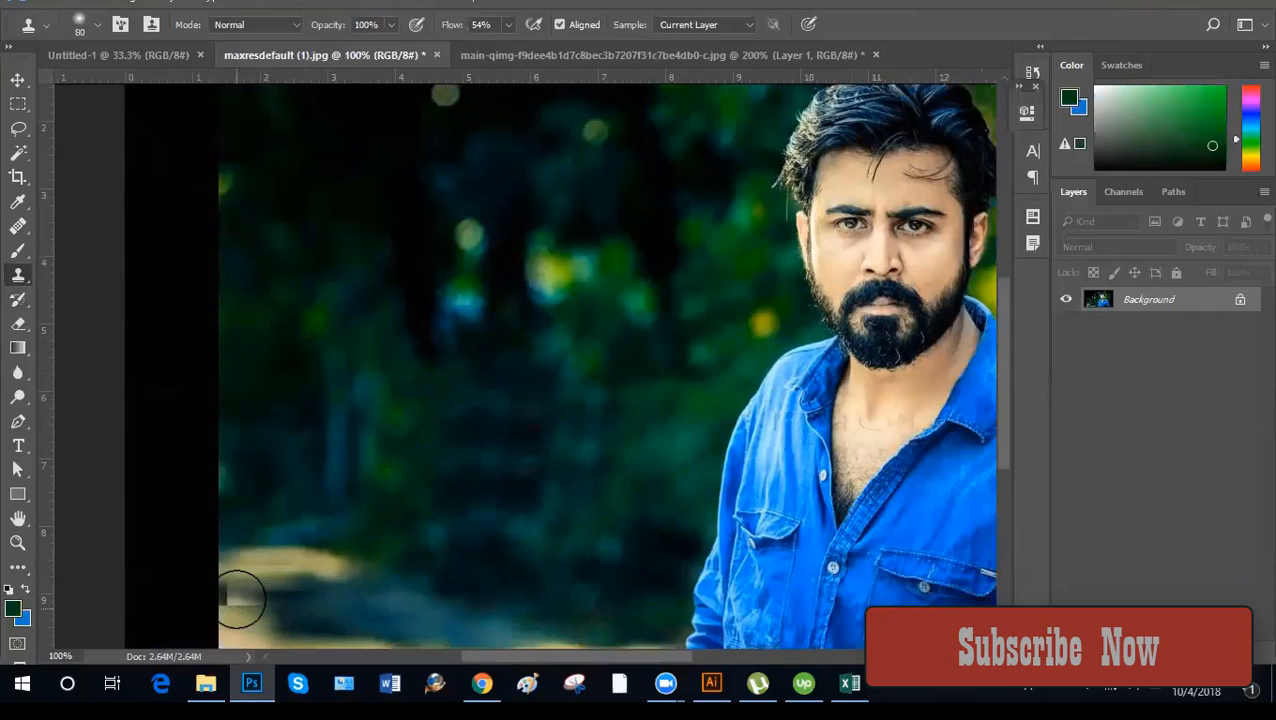
# Activate the Move tool and inspect the cloned background area both close up and within the whole photo.
pyautogui.hotkey('ctrl', '-')
pyautogui.hotkey('ctrl', '-')
pyautogui.hotkey('ctrl', '-')
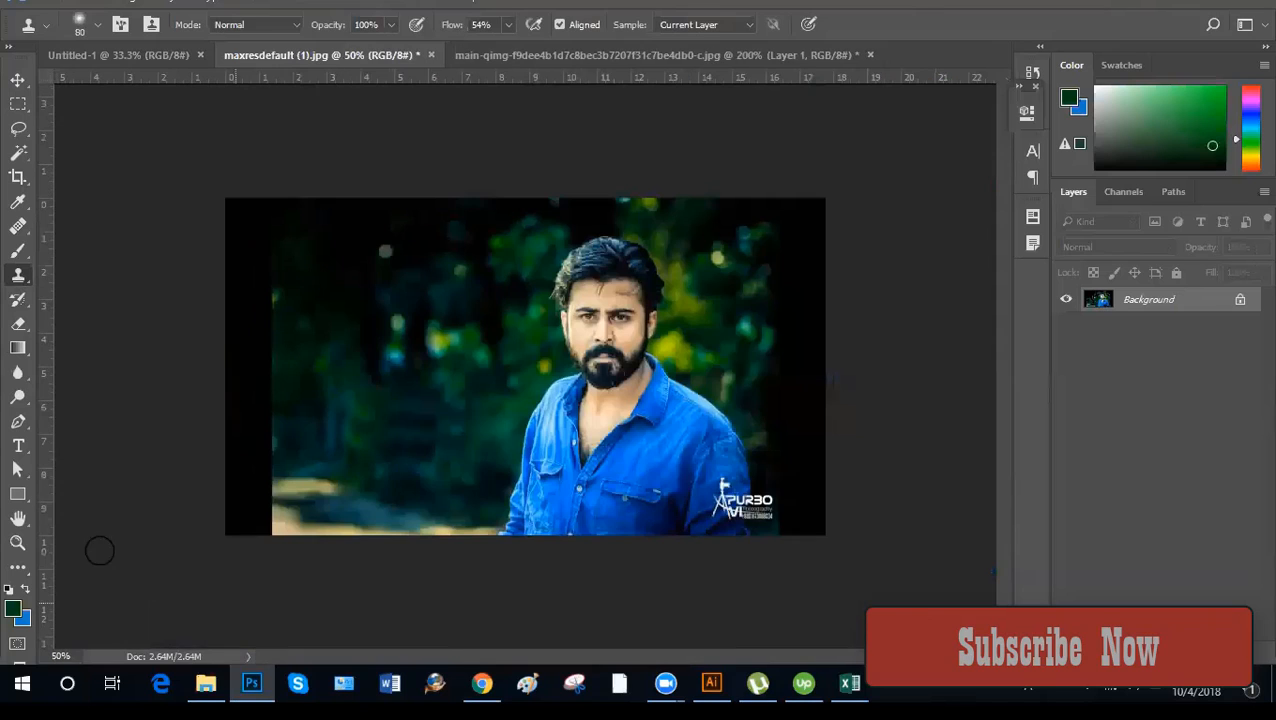
pyautogui.click(18, 80)
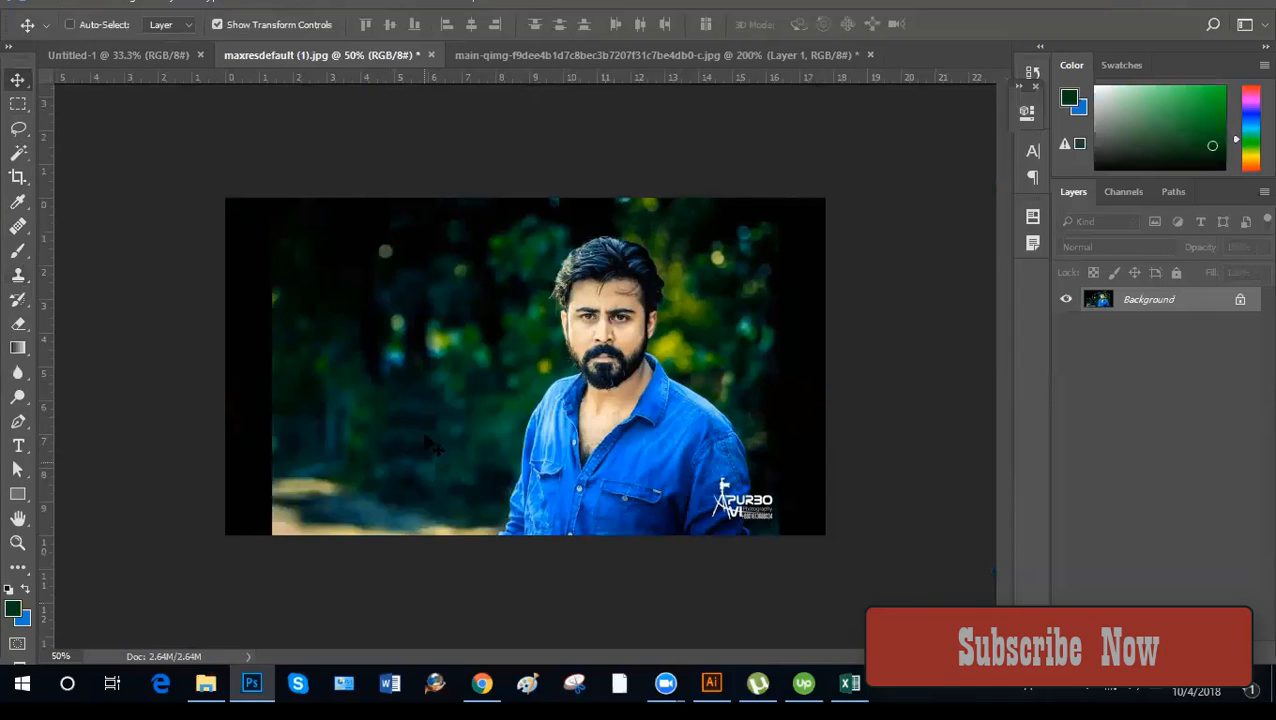
pyautogui.press('ctrl')
pyautogui.hotkey('ctrl', '+')
pyautogui.hotkey('ctrl', '+')
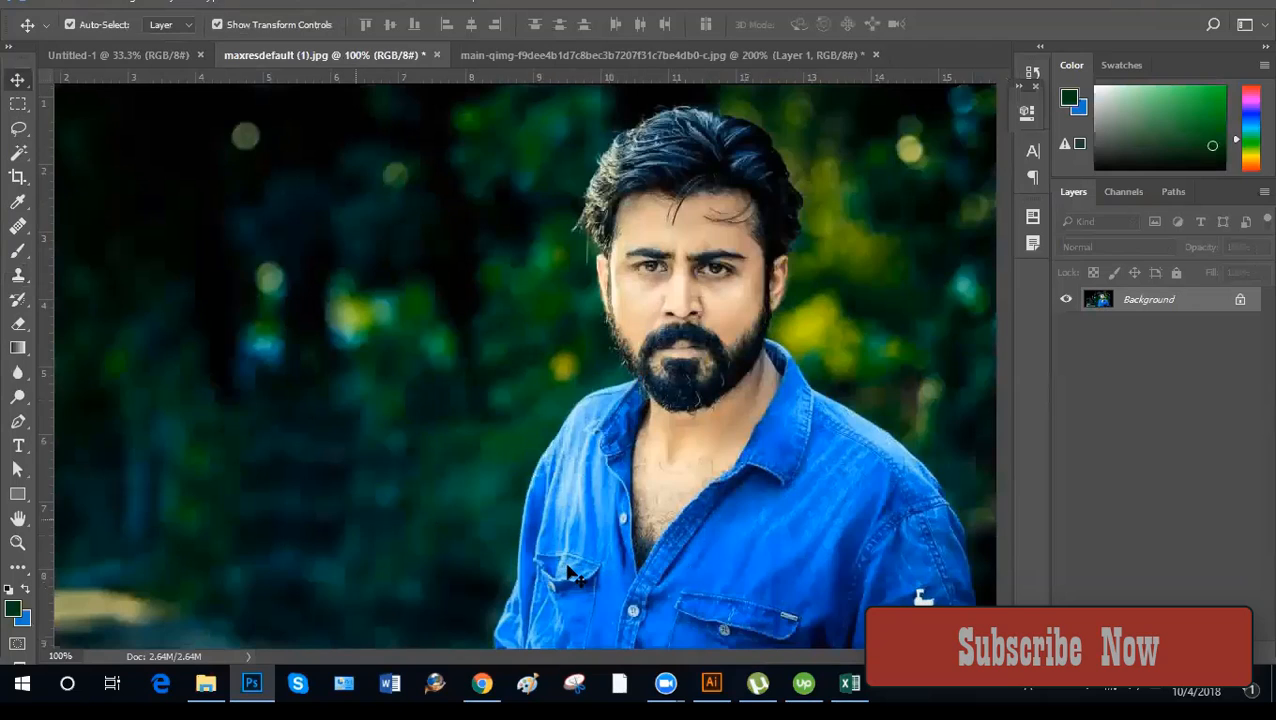
pyautogui.hotkey('ctrl', '+')
pyautogui.hotkey('ctrl', '0')
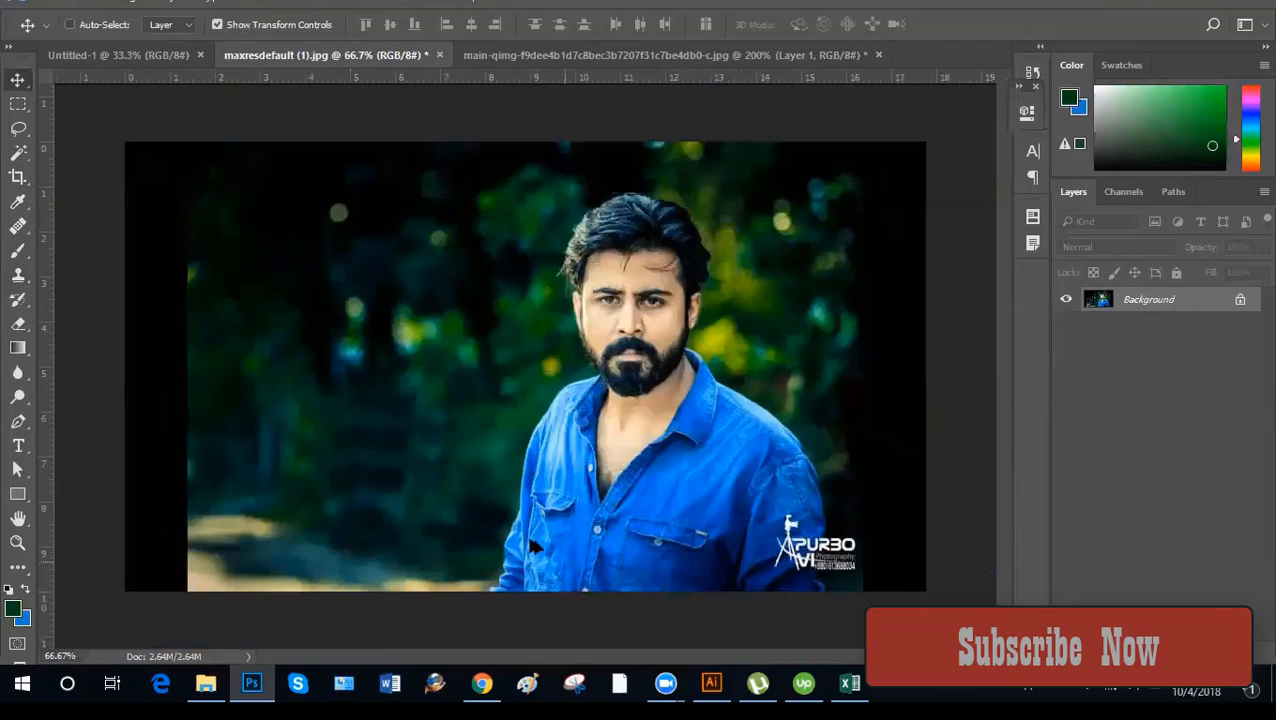
# Sample the foliage below the watermark area with the Healing Brush Tool and paint over the start of the watermark text.
pyautogui.click(20, 227)
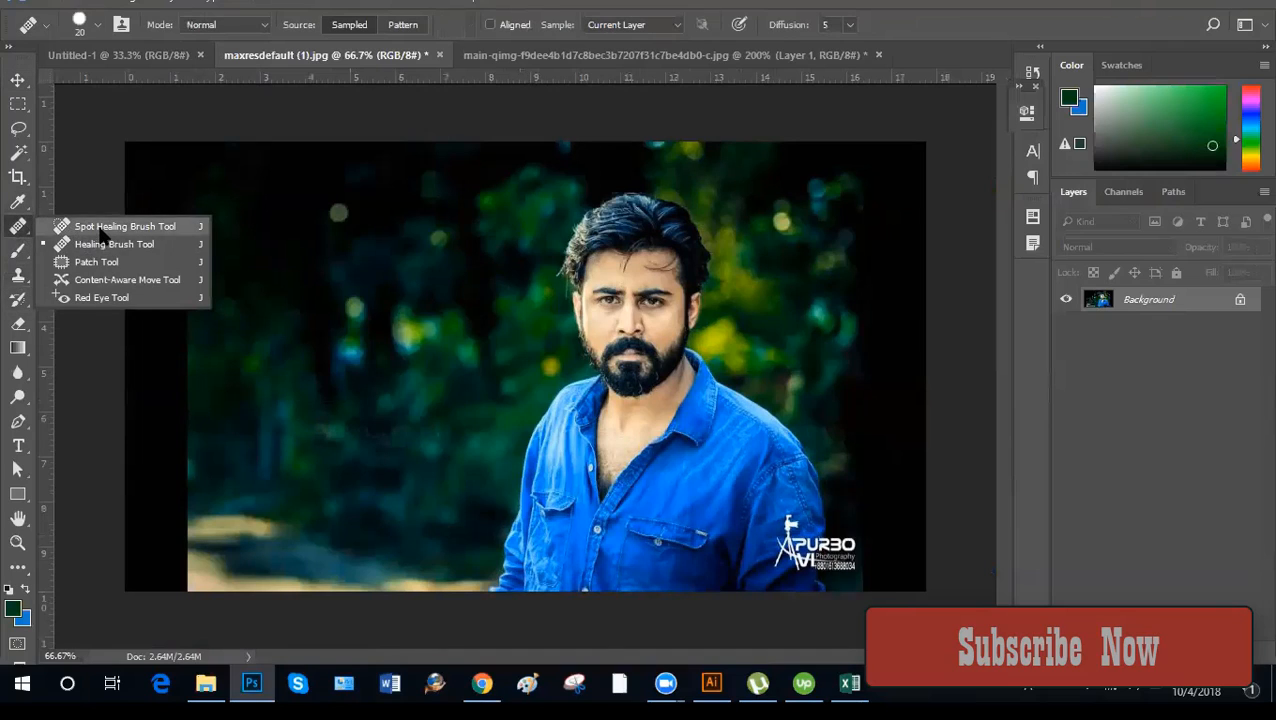
pyautogui.click(105, 245)
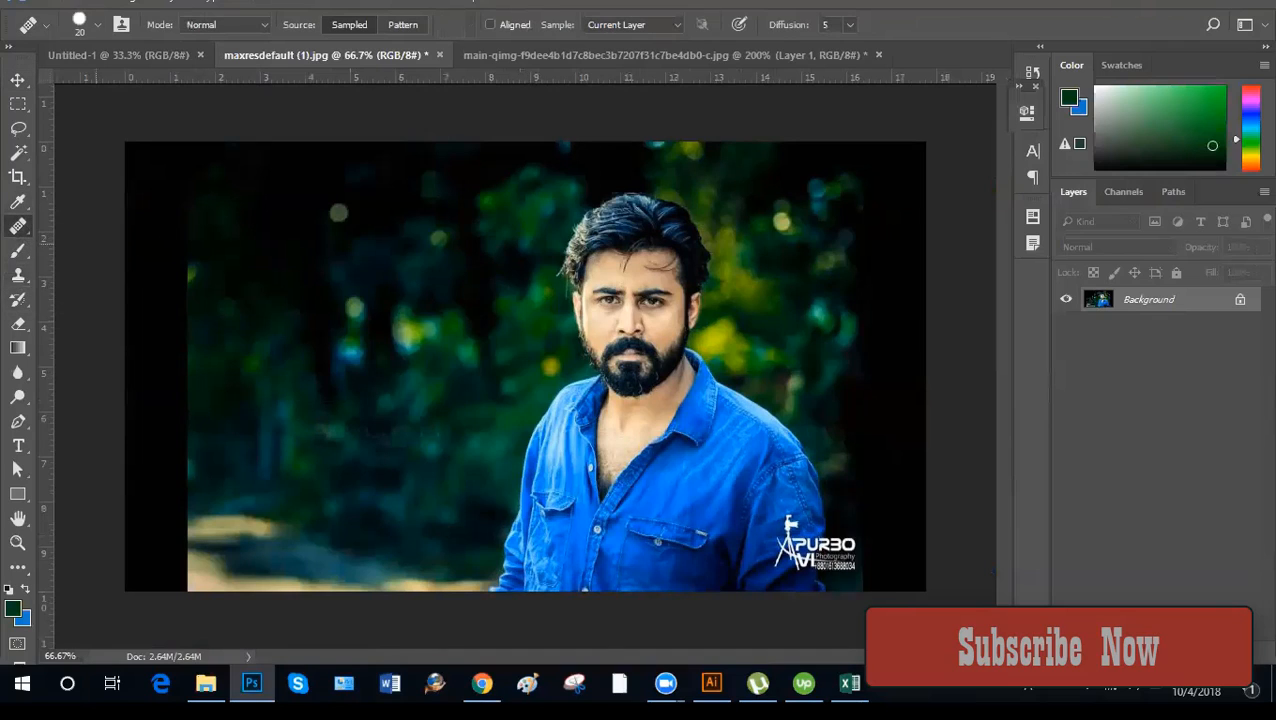
pyautogui.keyDown('alt'); pyautogui.click(300, 473); pyautogui.keyUp('alt')
pyautogui.press(']')
pyautogui.press(']')
pyautogui.press(']')
pyautogui.press(']')
pyautogui.moveTo(317, 434)
pyautogui.mouseDown()
pyautogui.moveTo(464, 430)
pyautogui.moveTo(358, 433)
pyautogui.mouseUp()
# Set the Healing Brush size to 50 px and check the brush hardness in its settings.
pyautogui.press(']')
pyautogui.press(']')
pyautogui.press(']')
pyautogui.click(80, 22)
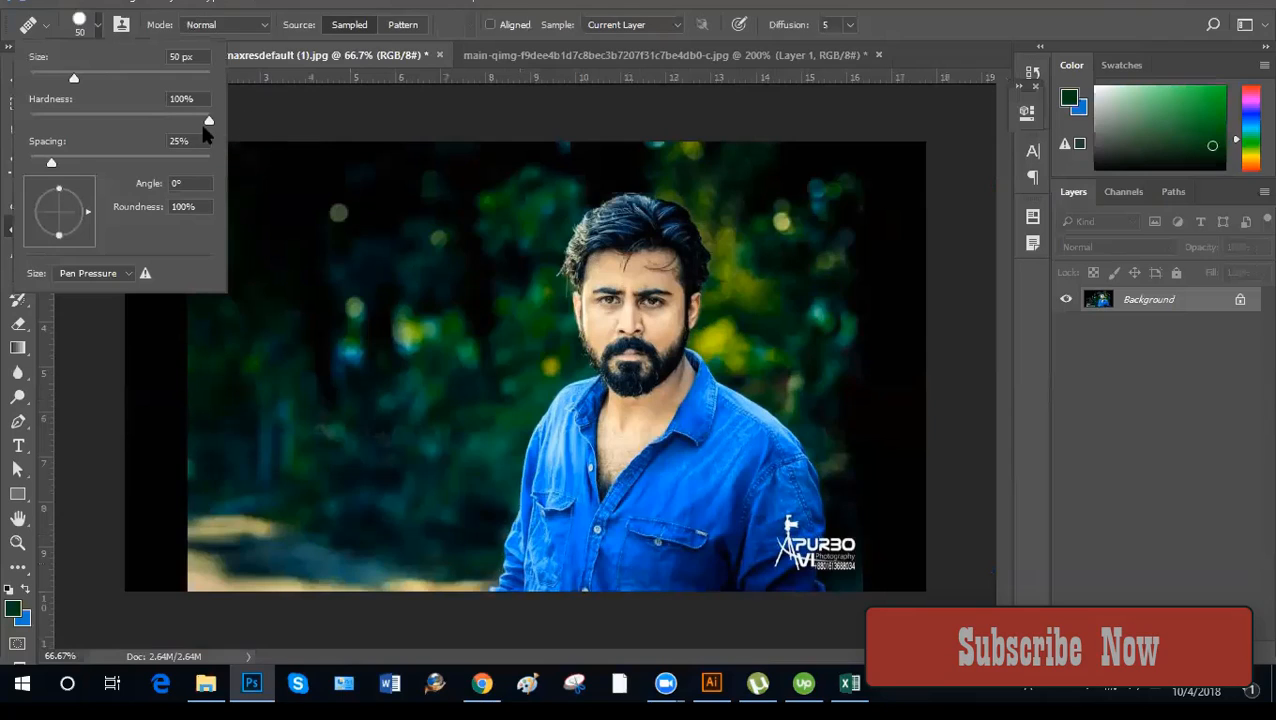
pyautogui.click(1105, 360)
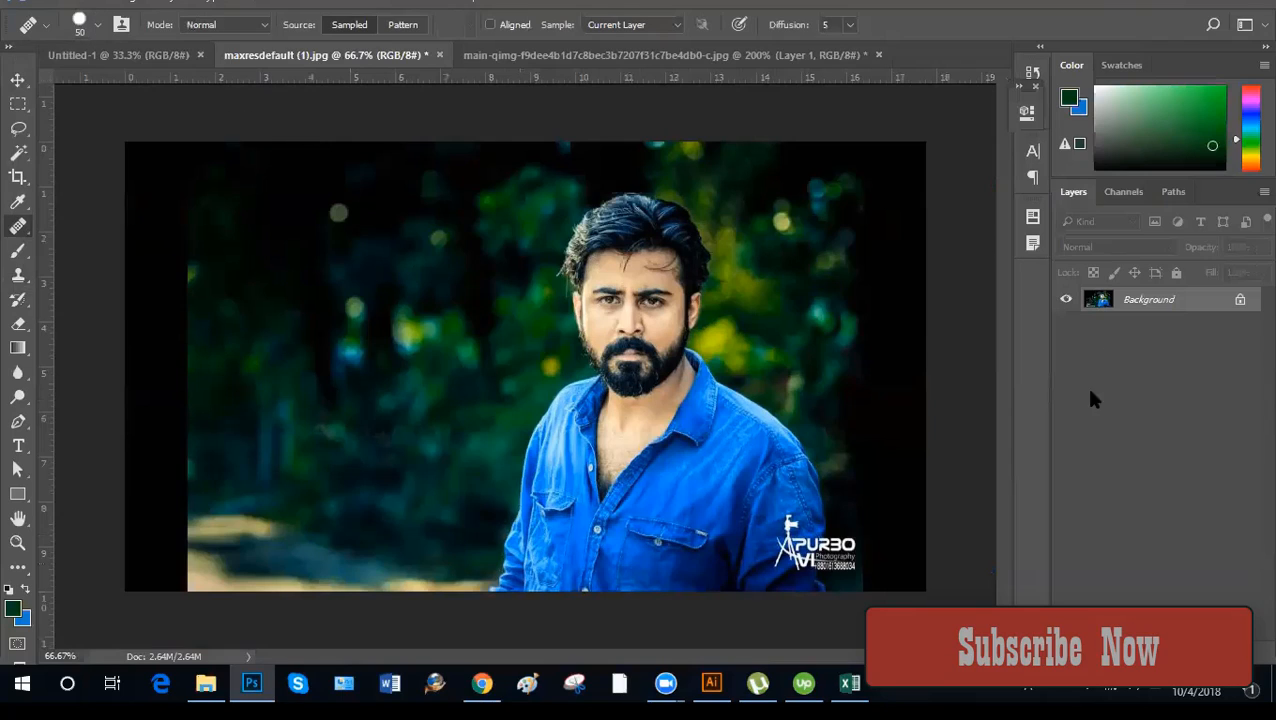
# Try a dark green dab on the background foliage with the Brush Tool at size 175, and undo it.
pyautogui.click(17, 252)
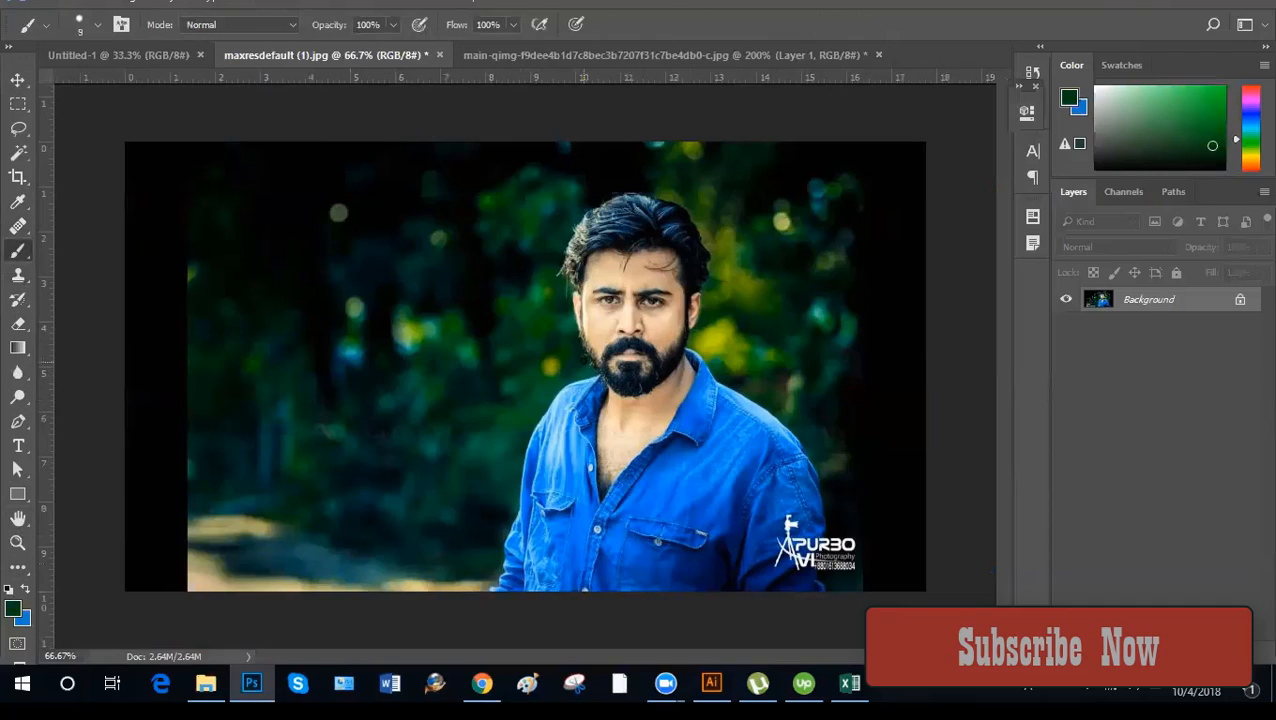
pyautogui.press(']')
pyautogui.press(']')
pyautogui.press(']')
pyautogui.press(']')
pyautogui.press(']')
pyautogui.press(']')
pyautogui.press(']')
pyautogui.press(']')
pyautogui.press(']')
pyautogui.press(']')
pyautogui.press(']')
pyautogui.press(']')
pyautogui.press(']')
pyautogui.press(']')
pyautogui.press(']')
pyautogui.press(']')
pyautogui.press(']')
pyautogui.click(466, 304)
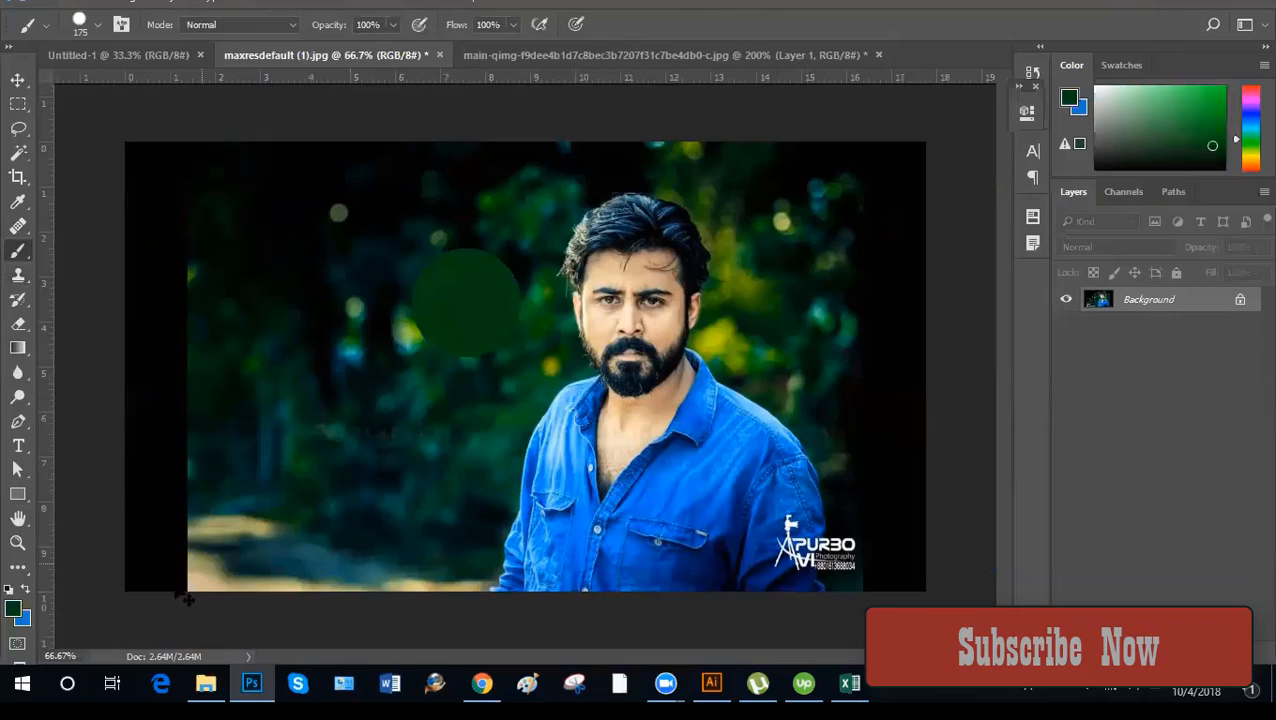
pyautogui.hotkey('ctrl', 'z')
# Swap the colours, compare a hard blue dab with one at reduced hardness on the foliage, and undo both dabs.
pyautogui.click(26, 590)
pyautogui.click(478, 258)
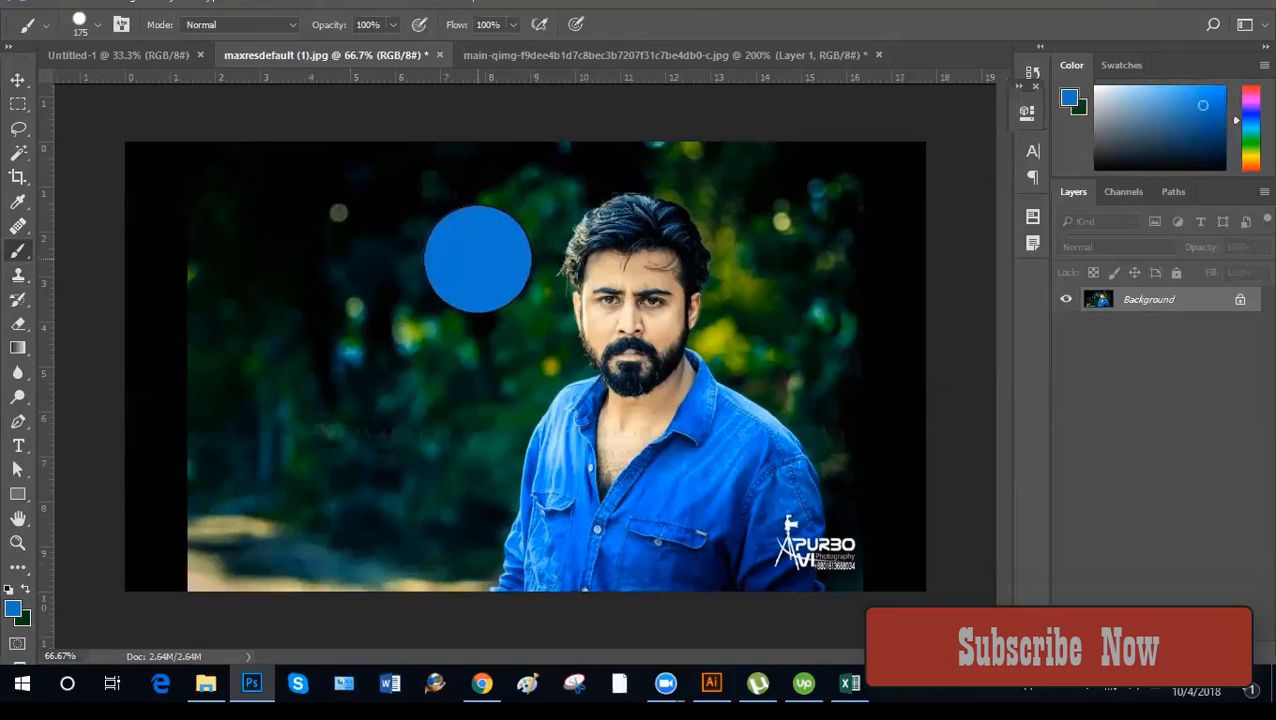
pyautogui.click(73, 30)
pyautogui.moveTo(221, 128); pyautogui.dragTo(104, 128)
pyautogui.press('Return')
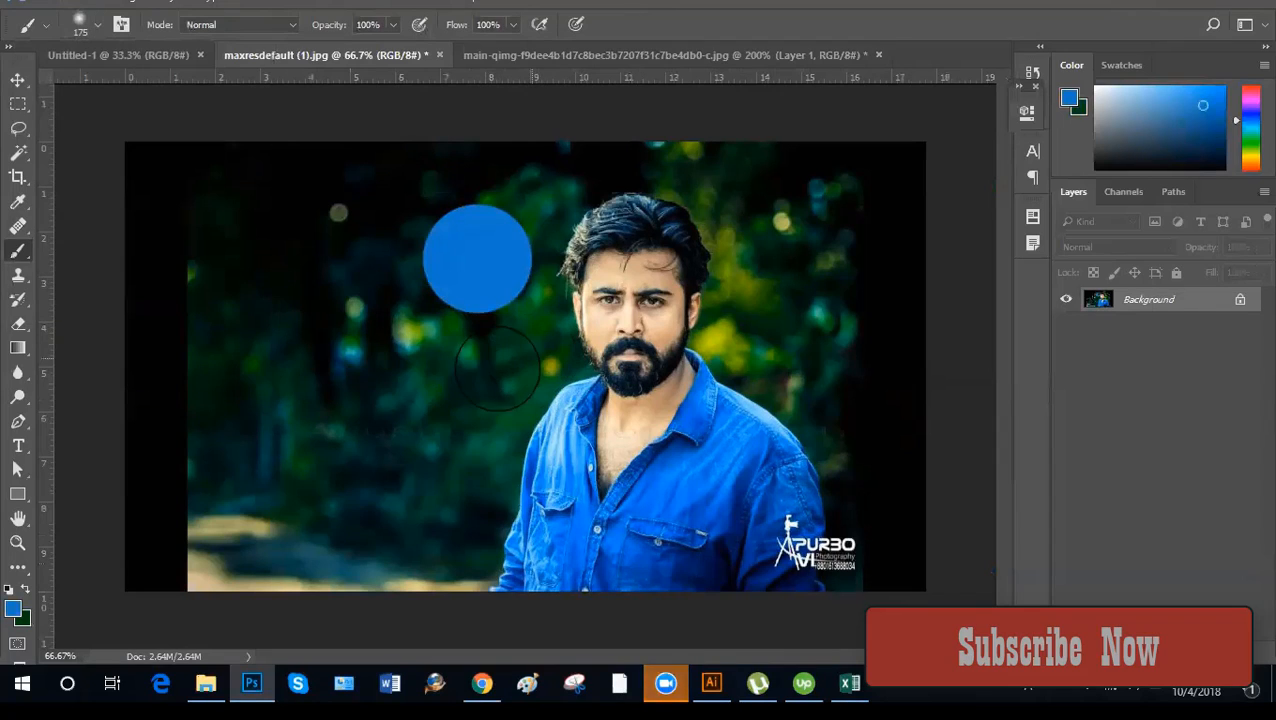
pyautogui.click(445, 385)
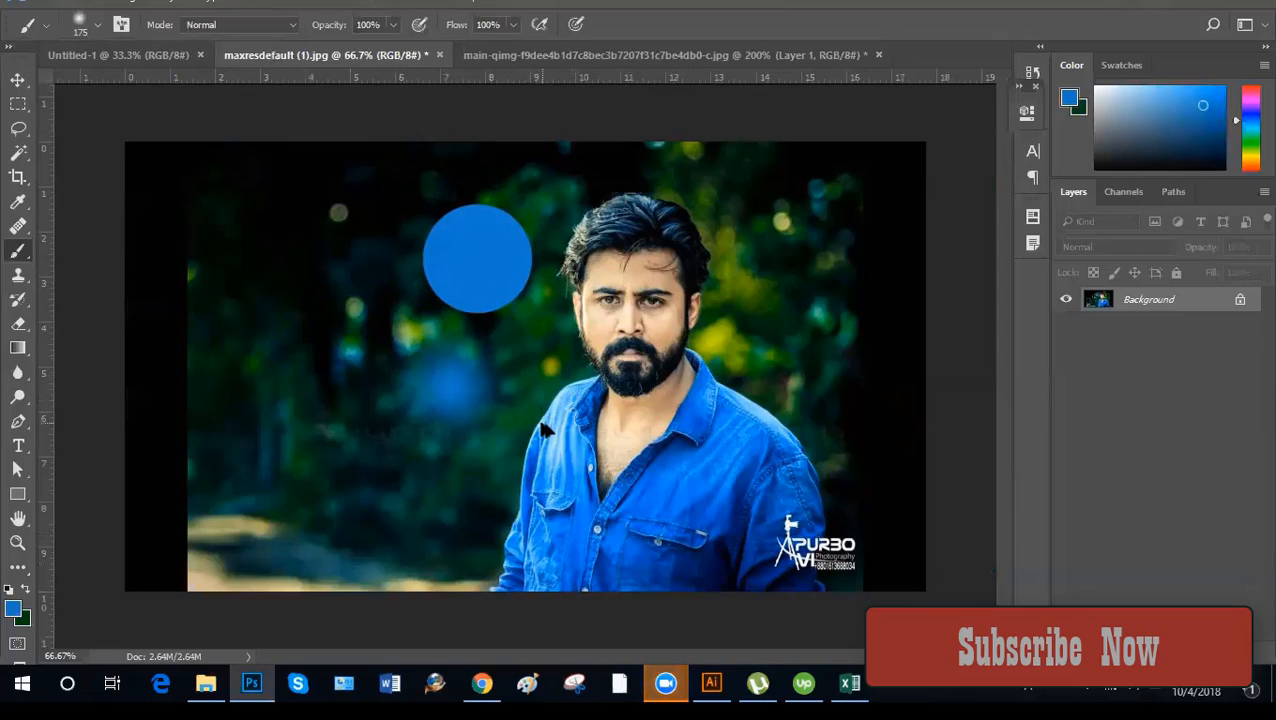
pyautogui.hotkey('ctrl', 'z')
pyautogui.hotkey('ctrl', 'z')
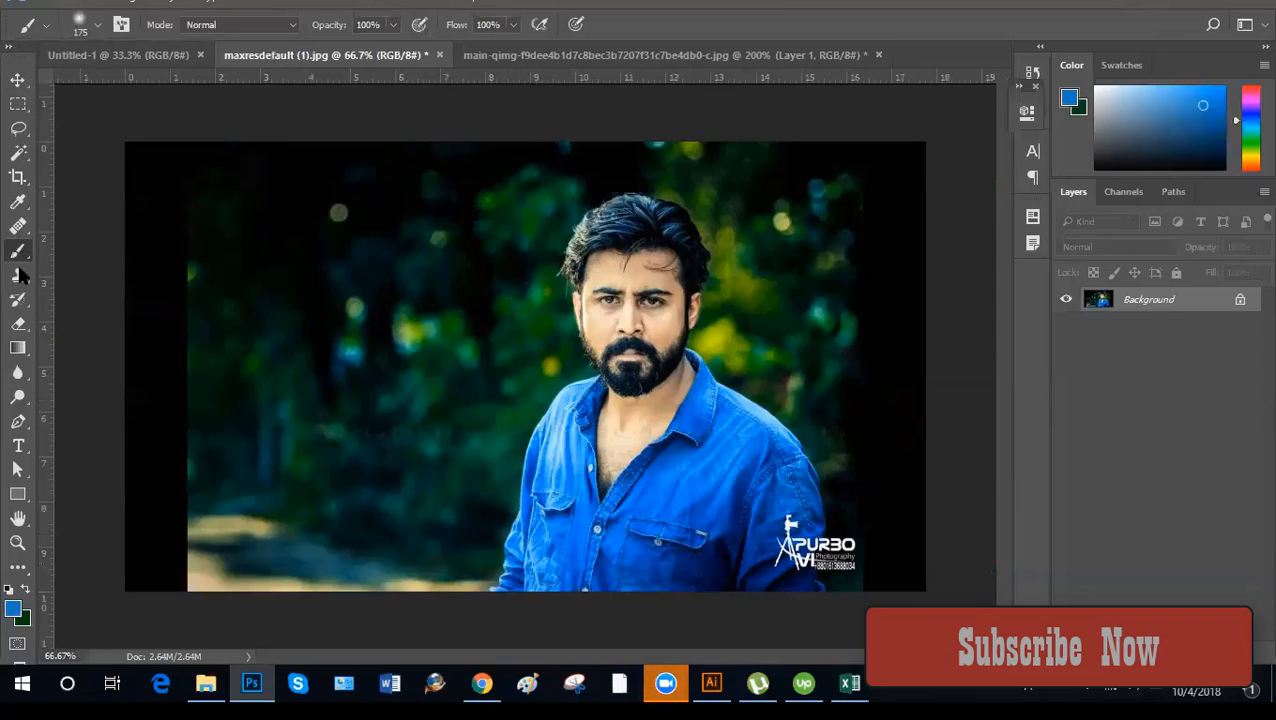
# Switch to the Healing Brush Tool and enlarge the brush to size 100.
pyautogui.click(17, 227)
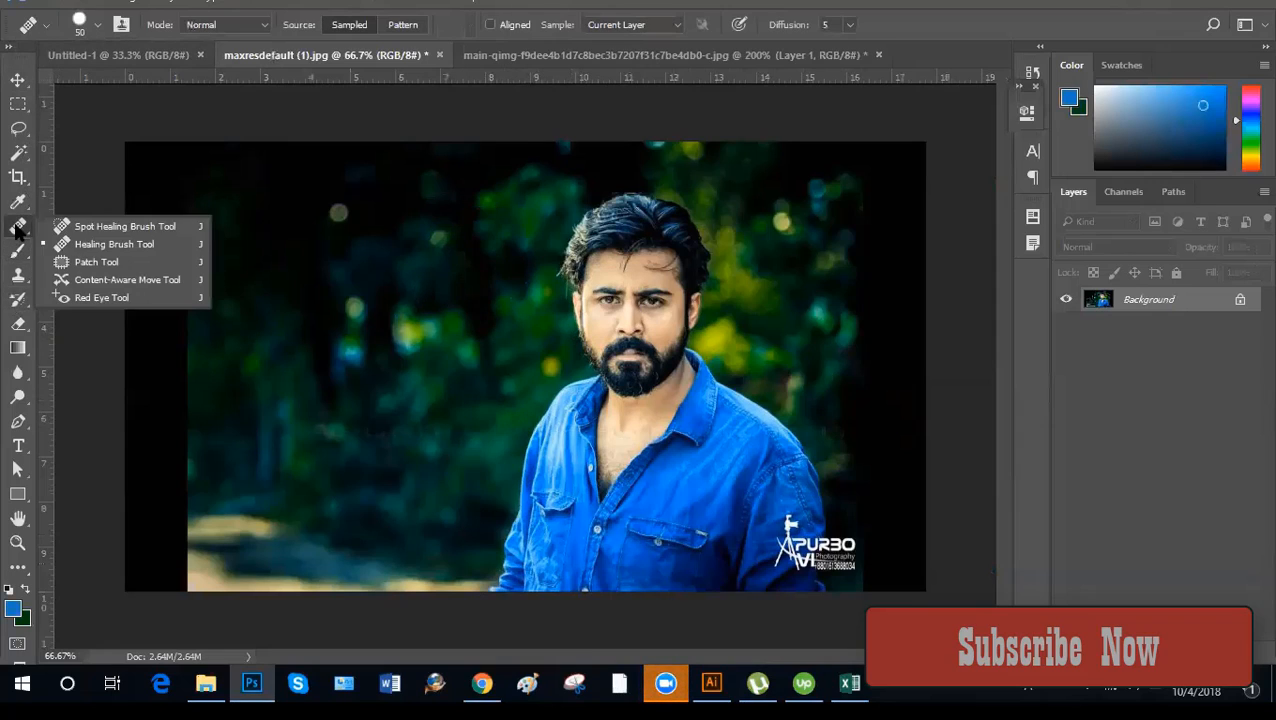
pyautogui.click(112, 244)
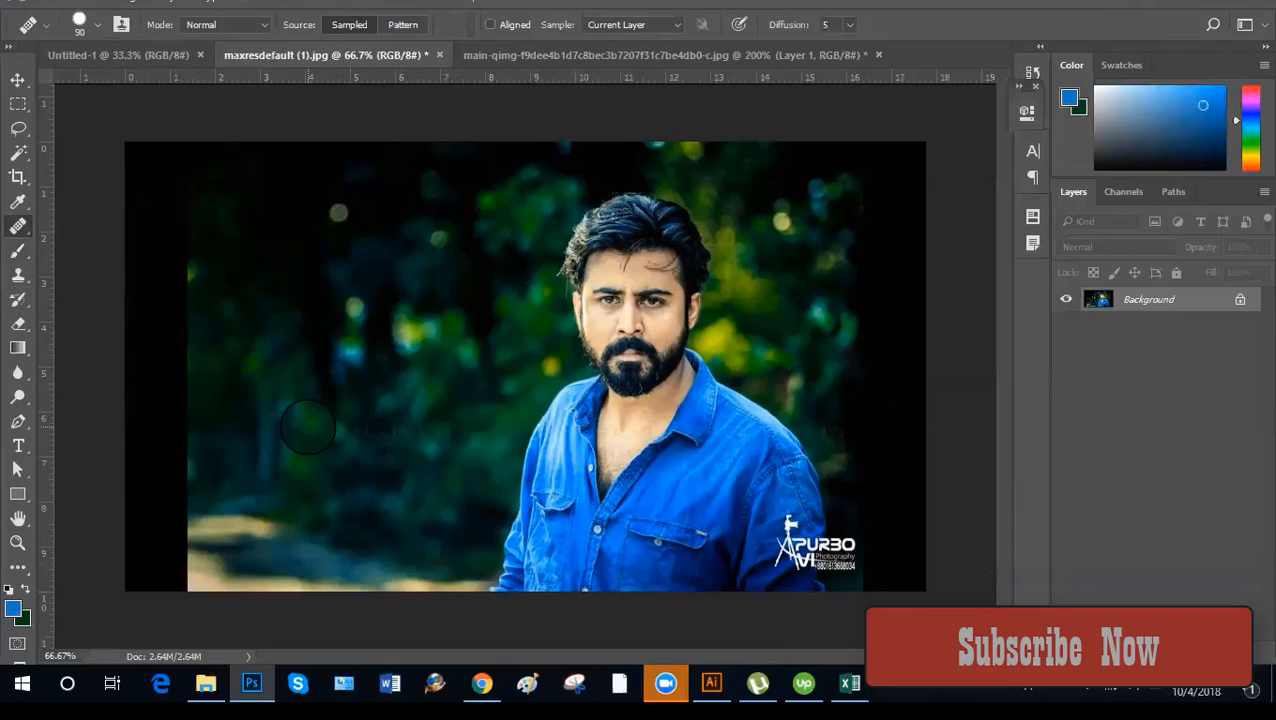
pyautogui.press(']')
pyautogui.press(']')
pyautogui.press(']')
pyautogui.press(']')
pyautogui.press(']')
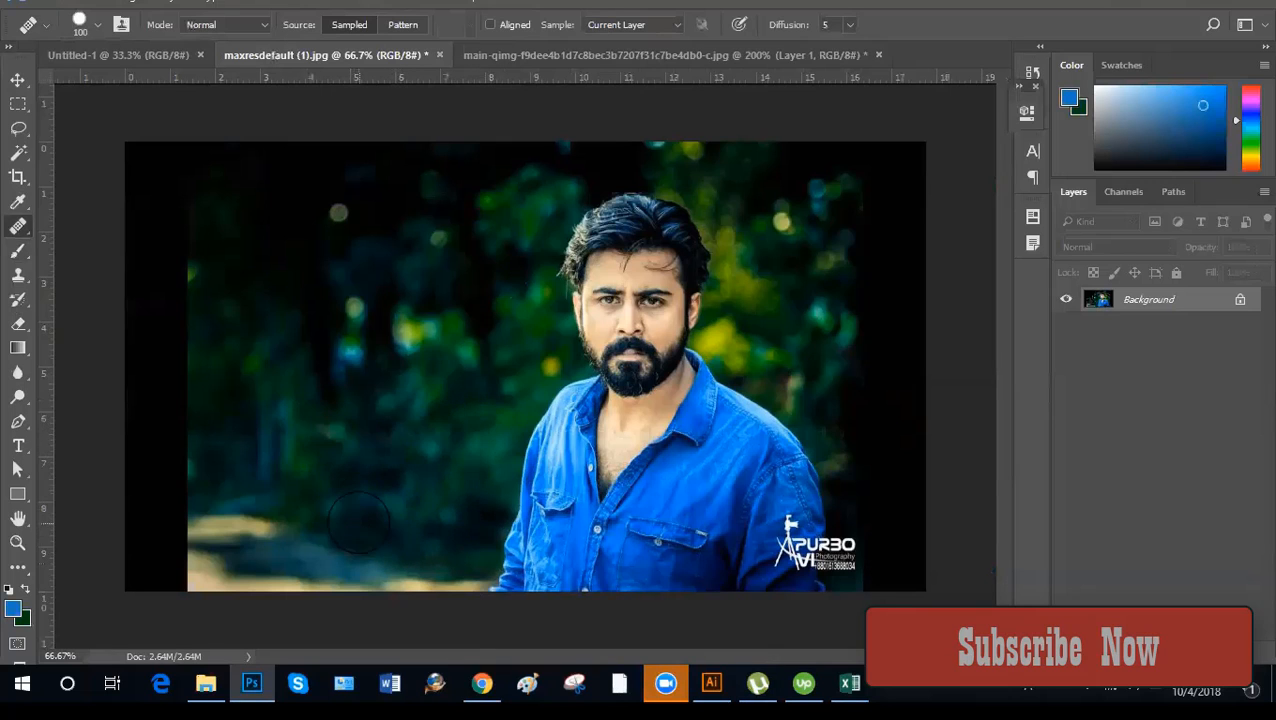
# Reduce the Healing Brush to size 15 for working on the shirt's buttons.
pyautogui.hotkey('ctrl', '+')
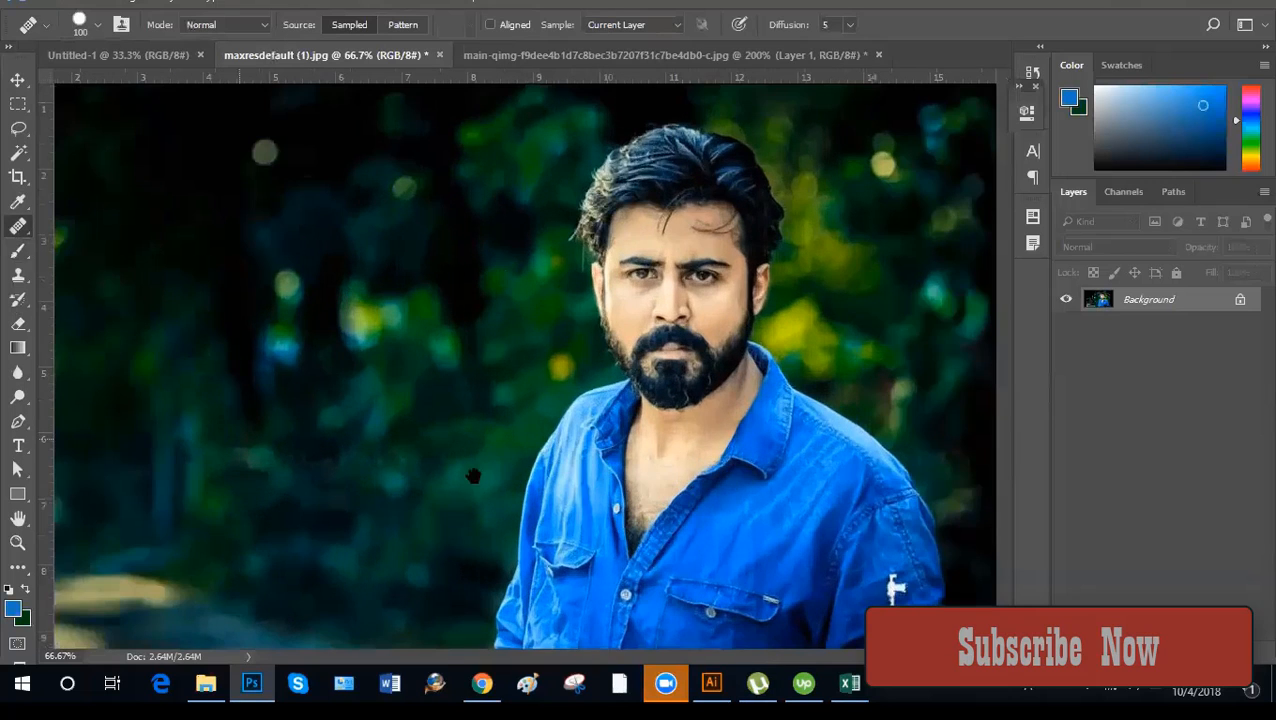
pyautogui.hotkey('ctrl', '+')
pyautogui.hotkey('ctrl', '+')
pyautogui.hotkey('ctrl', '-')
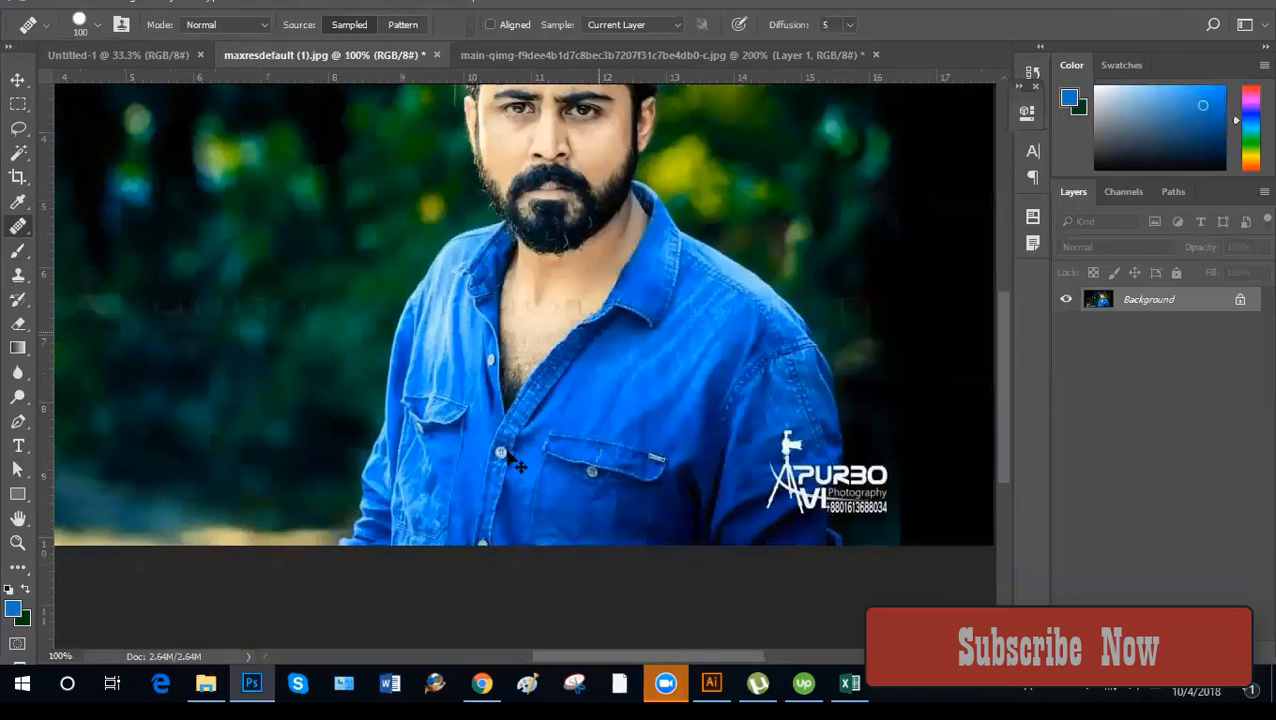
pyautogui.hotkey('ctrl', '+')
pyautogui.hotkey('ctrl', '+')
pyautogui.press('[')
pyautogui.press('[')
pyautogui.press('[')
pyautogui.press('[')
pyautogui.press('[')
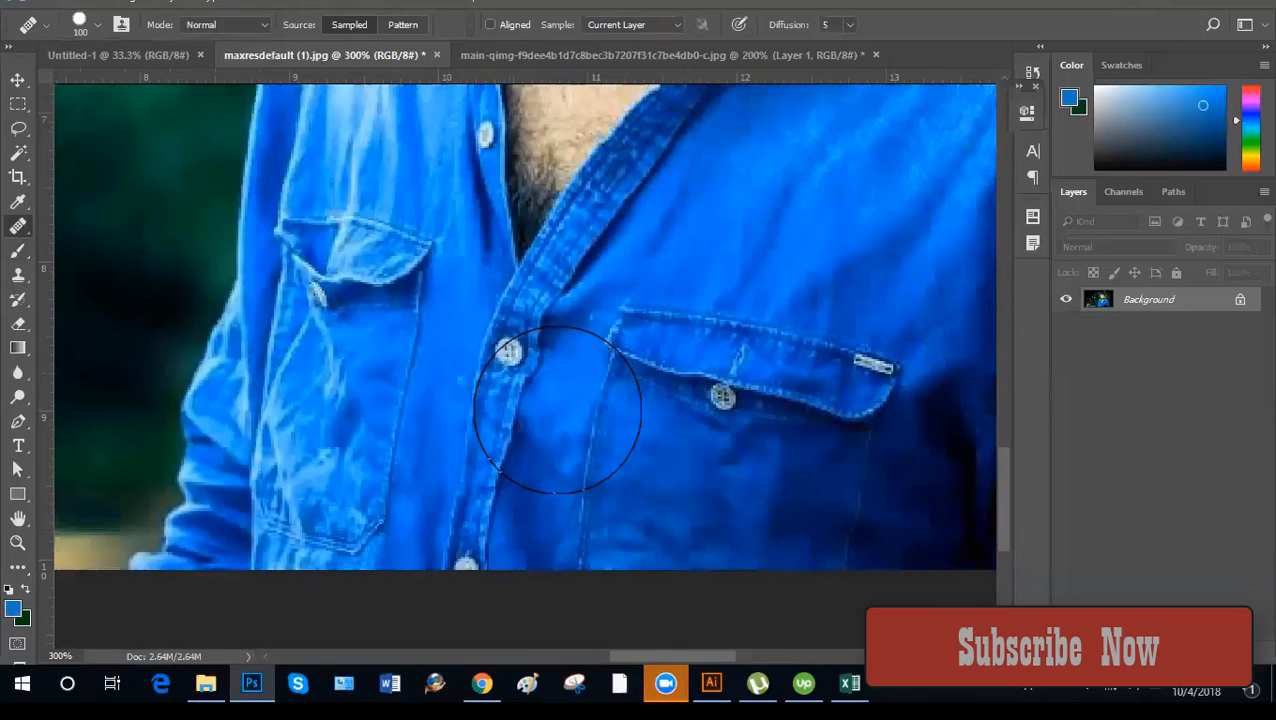
pyautogui.hotkey('ctrl', '-')
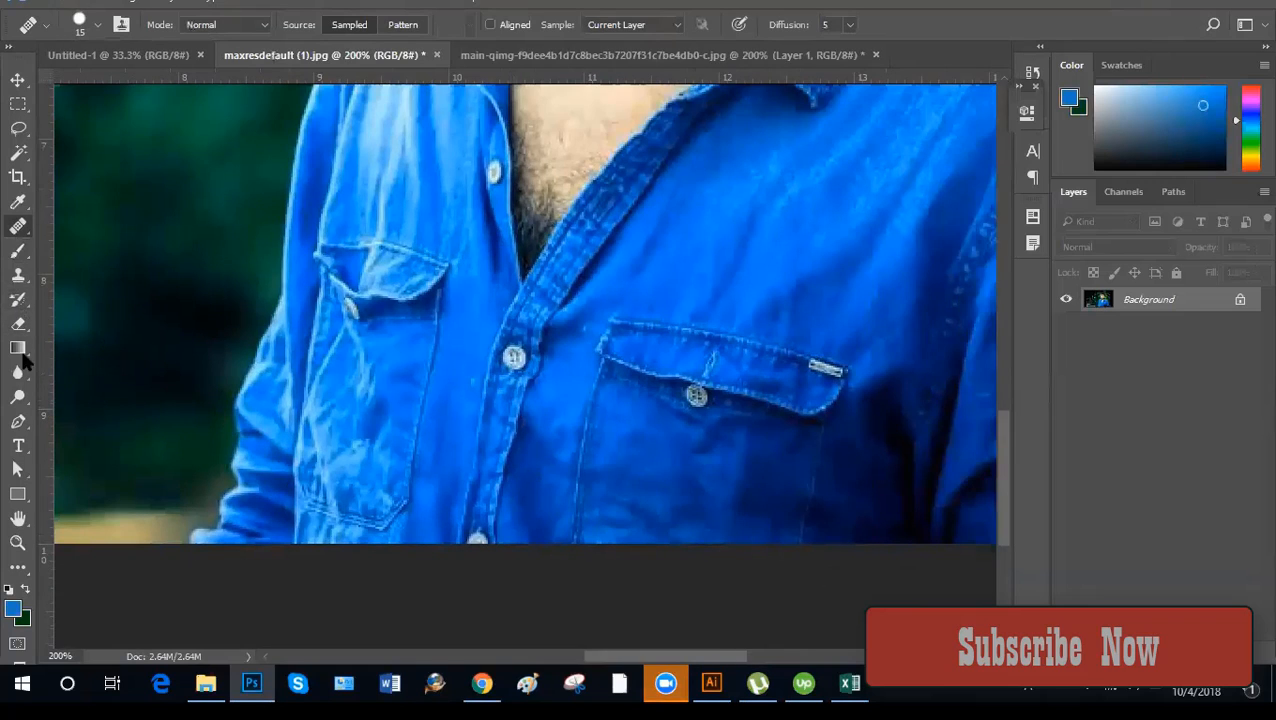
# Set the Clone Stamp to size 25, sample the button below the shirt's open collar and clone it lower on the placket.
pyautogui.click(18, 274)
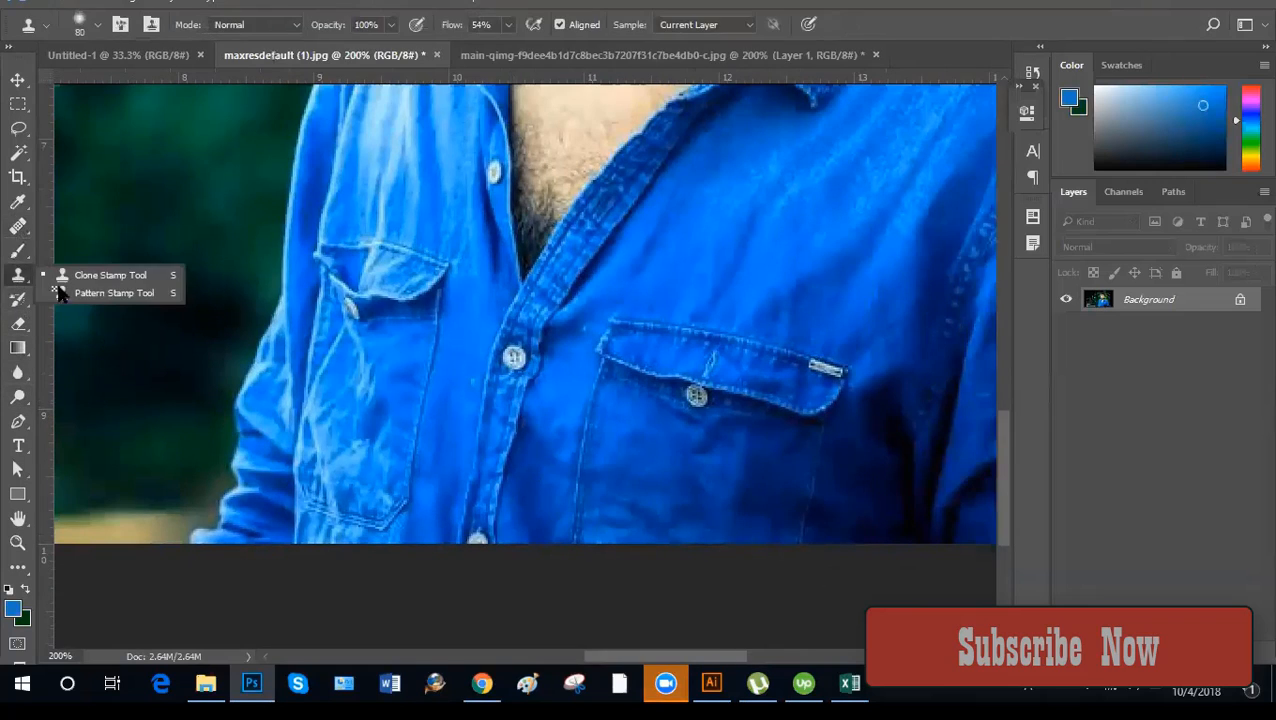
pyautogui.click(95, 272)
pyautogui.press('[')
pyautogui.press('[')
pyautogui.press('[')
pyautogui.press('[')
pyautogui.press('[')
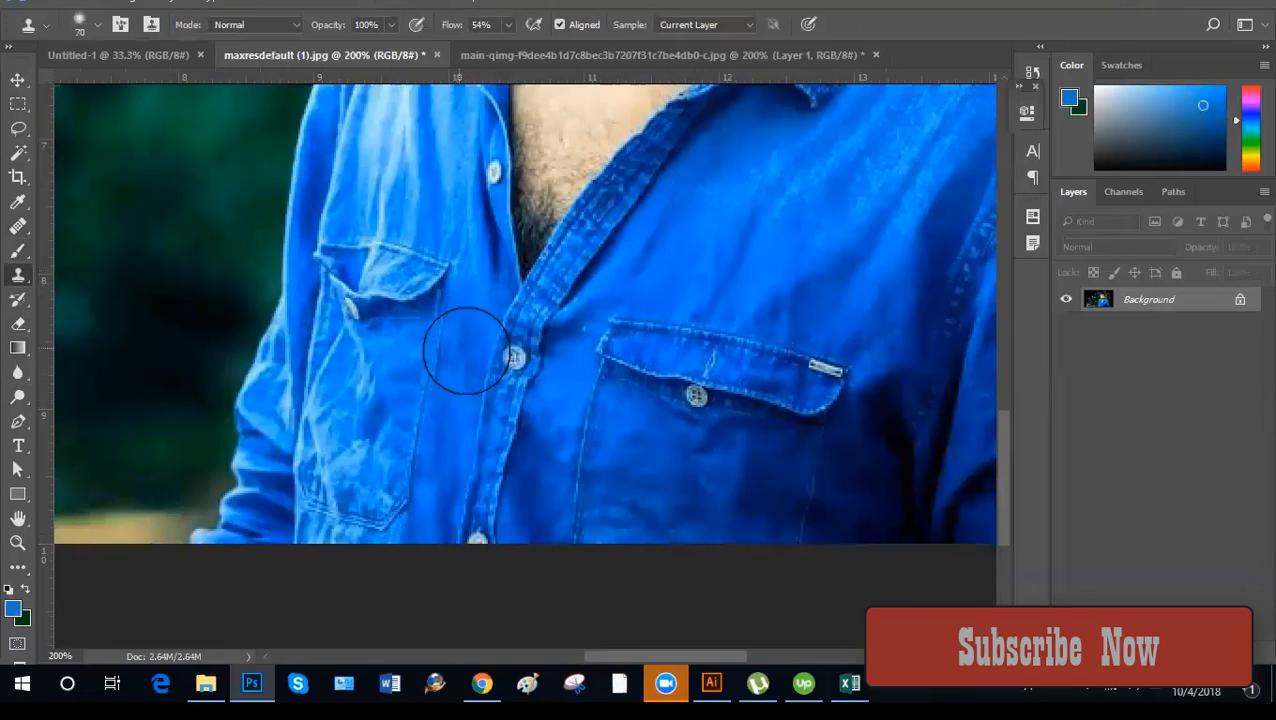
pyautogui.press('[')
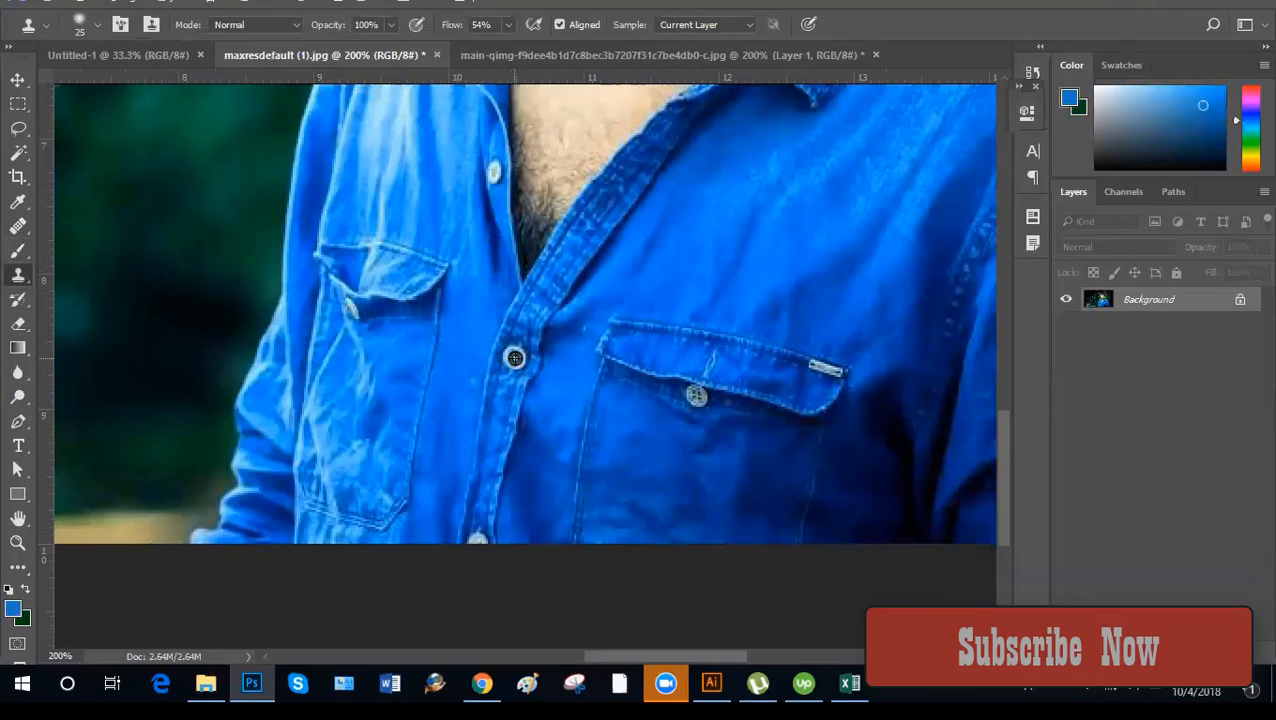
pyautogui.keyDown('alt'); pyautogui.click(513, 359); pyautogui.keyUp('alt')
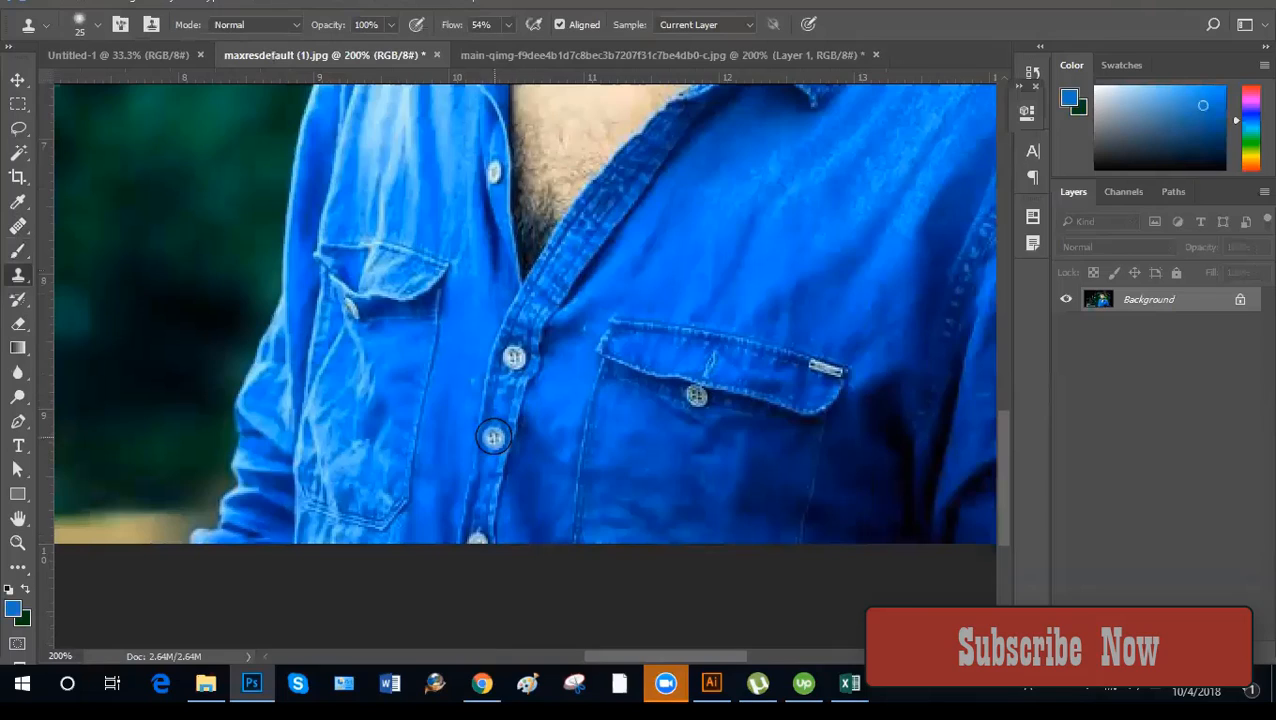
pyautogui.click(493, 436)
# Reduce the Clone Stamp to size 9, stroke over the cloned button and undo the cloning on the placket.
pyautogui.press('[')
pyautogui.press('[')
pyautogui.press('[')
pyautogui.moveTo(493, 434); pyautogui.dragTo(499, 446)
pyautogui.hotkey('ctrl', 'alt', 'z')
pyautogui.hotkey('ctrl', 'alt', 'z')
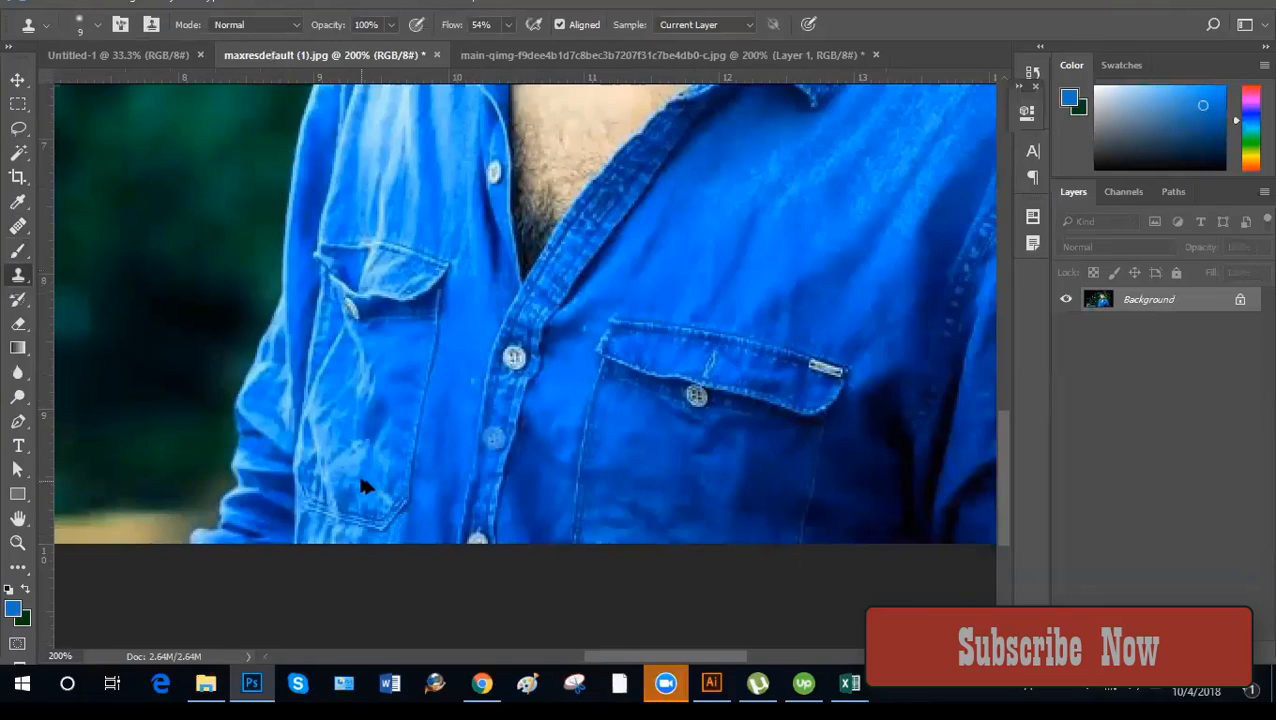
# Sample the placket button with the Healing Brush Tool and paint a copy below it on the placket at size 30.
pyautogui.click(18, 226)
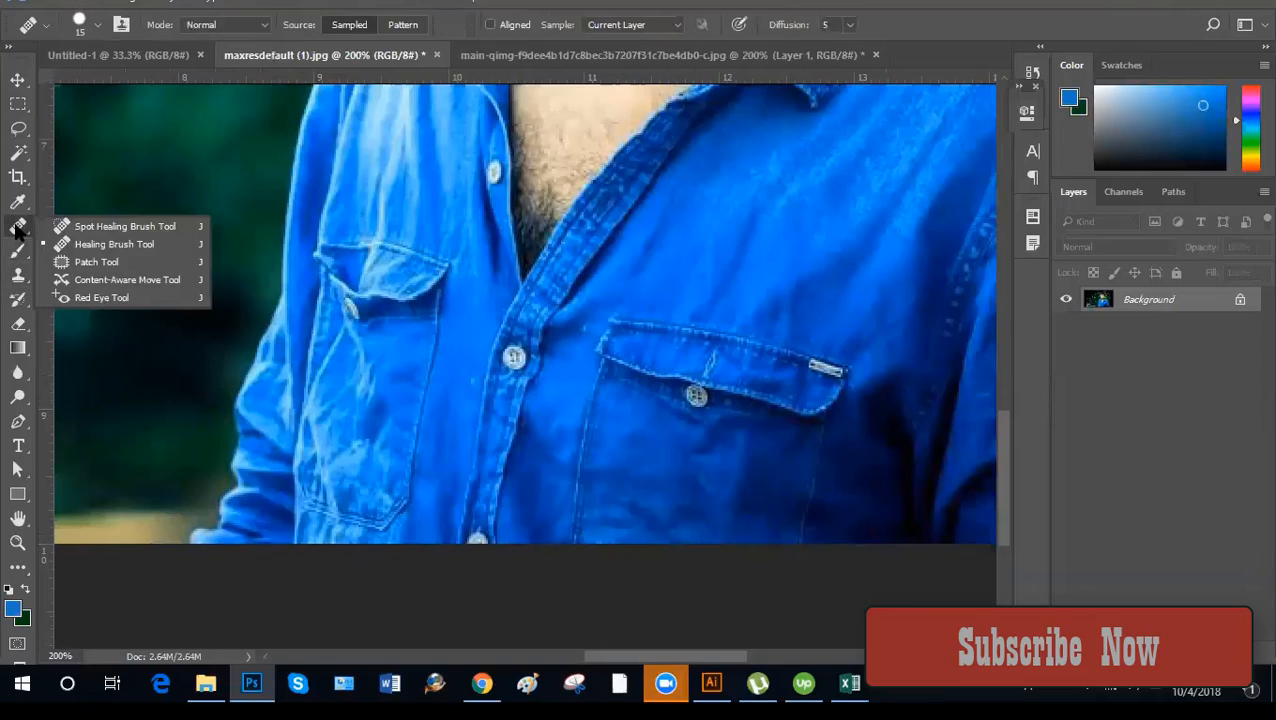
pyautogui.click(88, 244)
pyautogui.keyDown('alt'); pyautogui.click(512, 358); pyautogui.keyUp('alt')
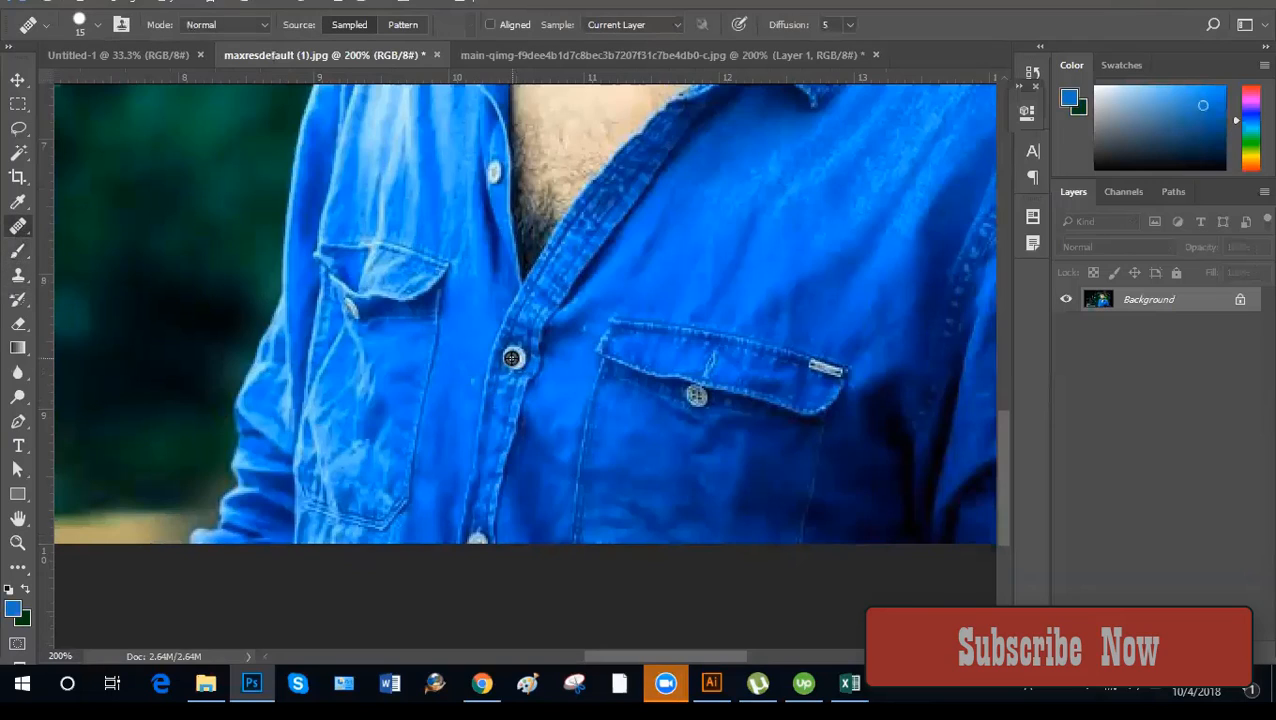
pyautogui.press(']')
pyautogui.press(']')
pyautogui.press(']')
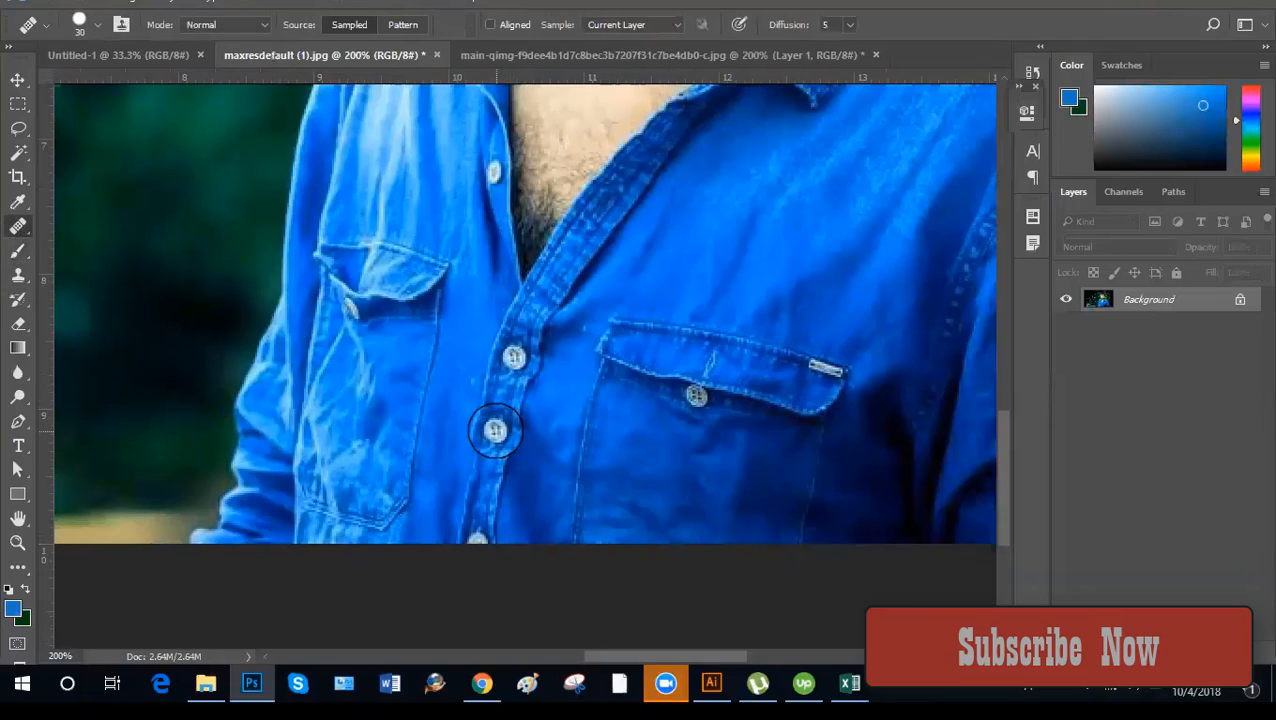
pyautogui.click(495, 430)
# Try painting the sampled button onto the background beside the sleeve, and undo it.
pyautogui.click(197, 510)
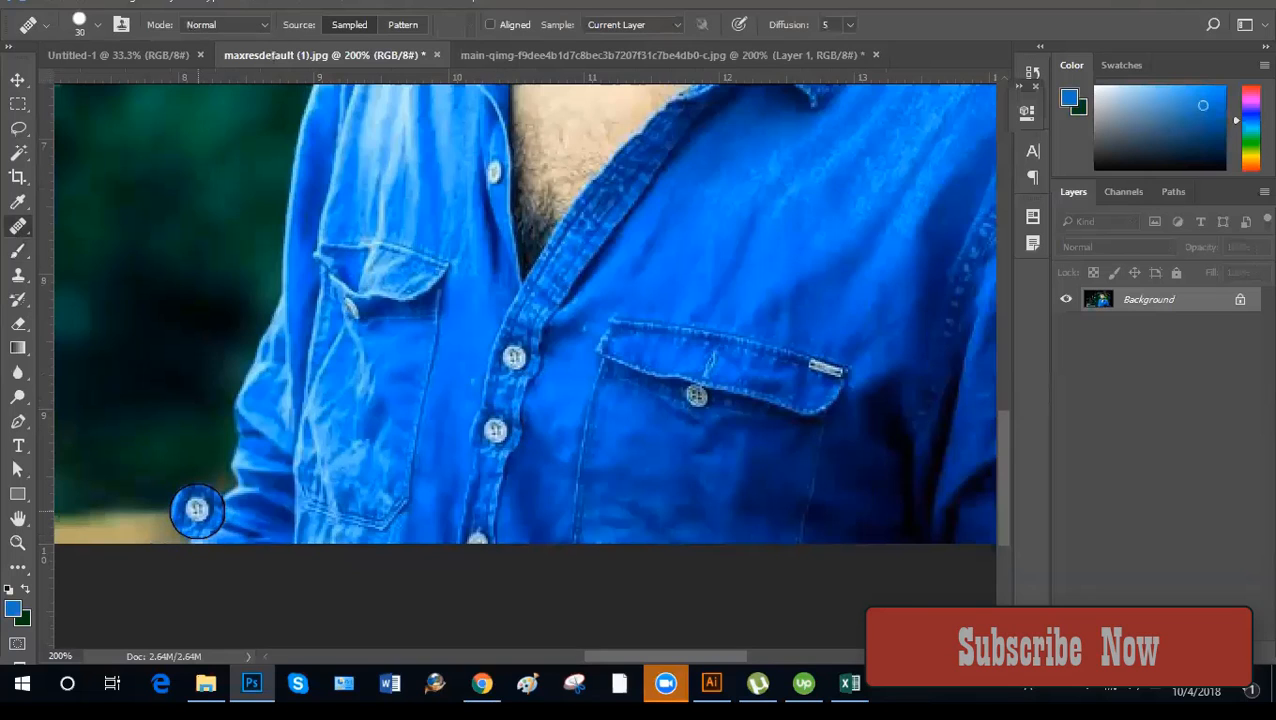
pyautogui.hotkey('ctrl', 'z')
pyautogui.hotkey('ctrl', '+')
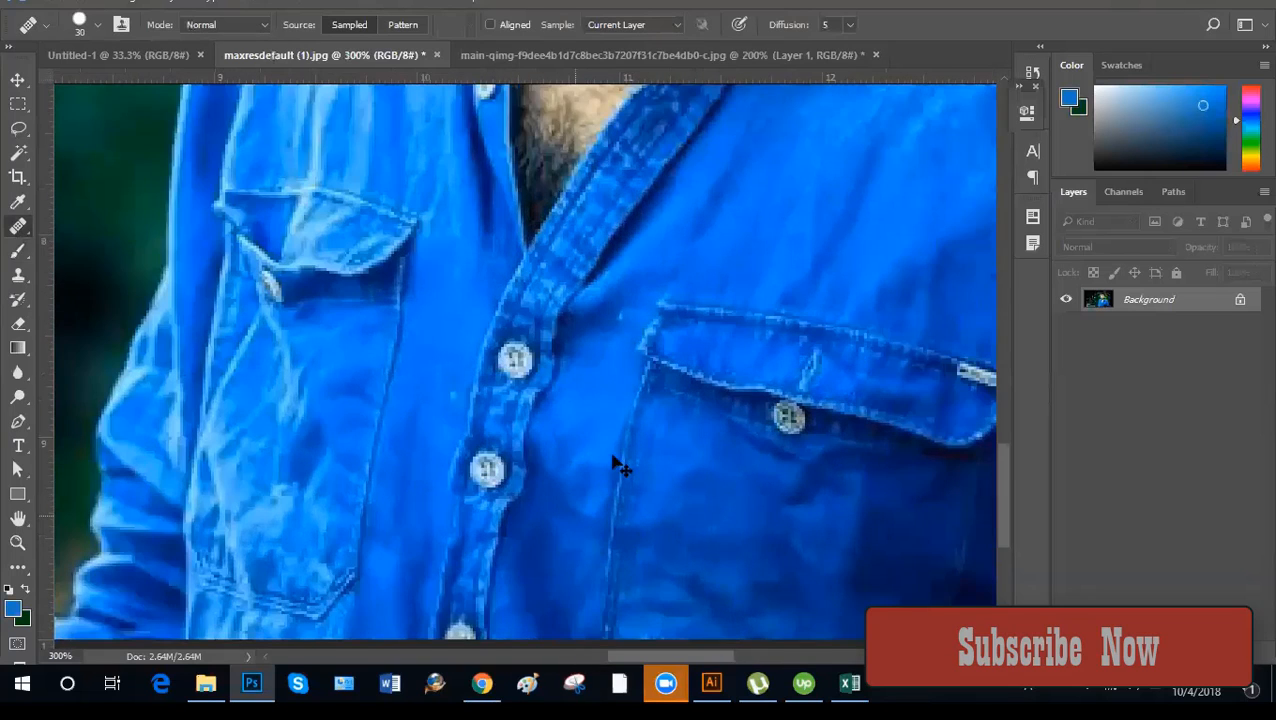
pyautogui.scroll(-2, 612, 456)
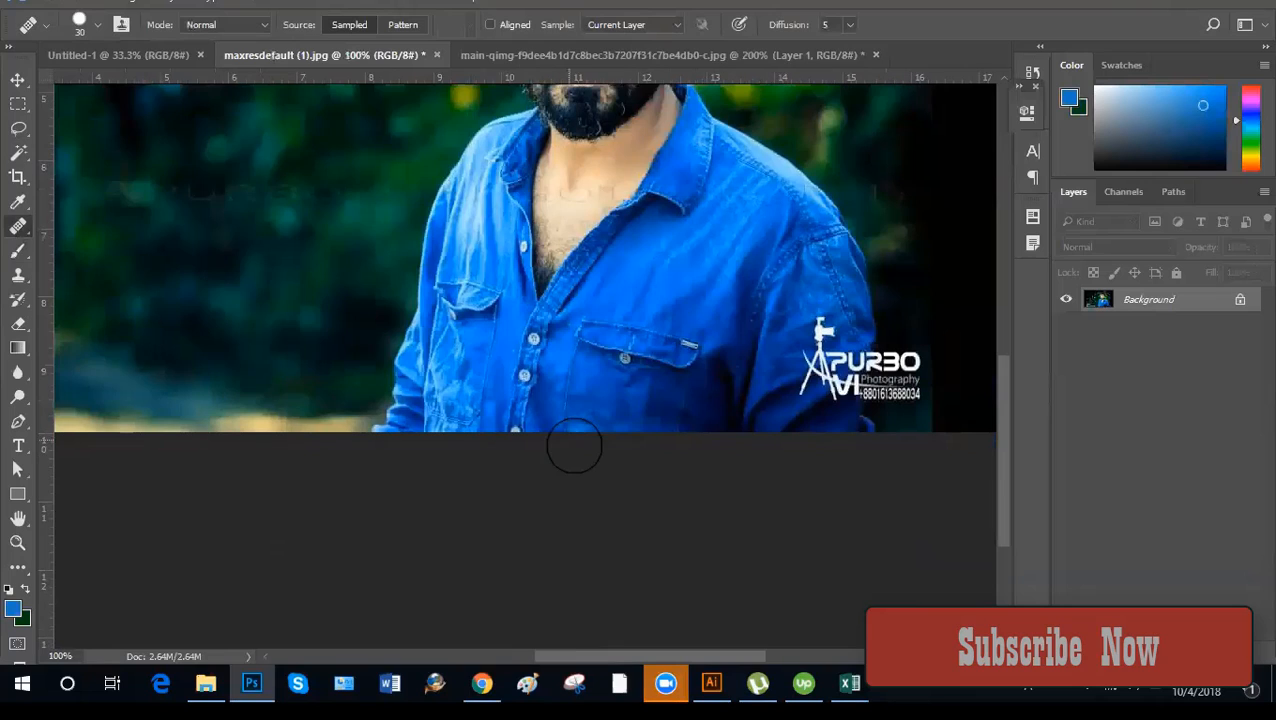
# Reduce the Healing Brush to size 6.
pyautogui.hotkey('ctrl', '+')
pyautogui.press('[')
pyautogui.press('[')
pyautogui.press('[')
pyautogui.press('[')
pyautogui.press('[')
pyautogui.press('[')
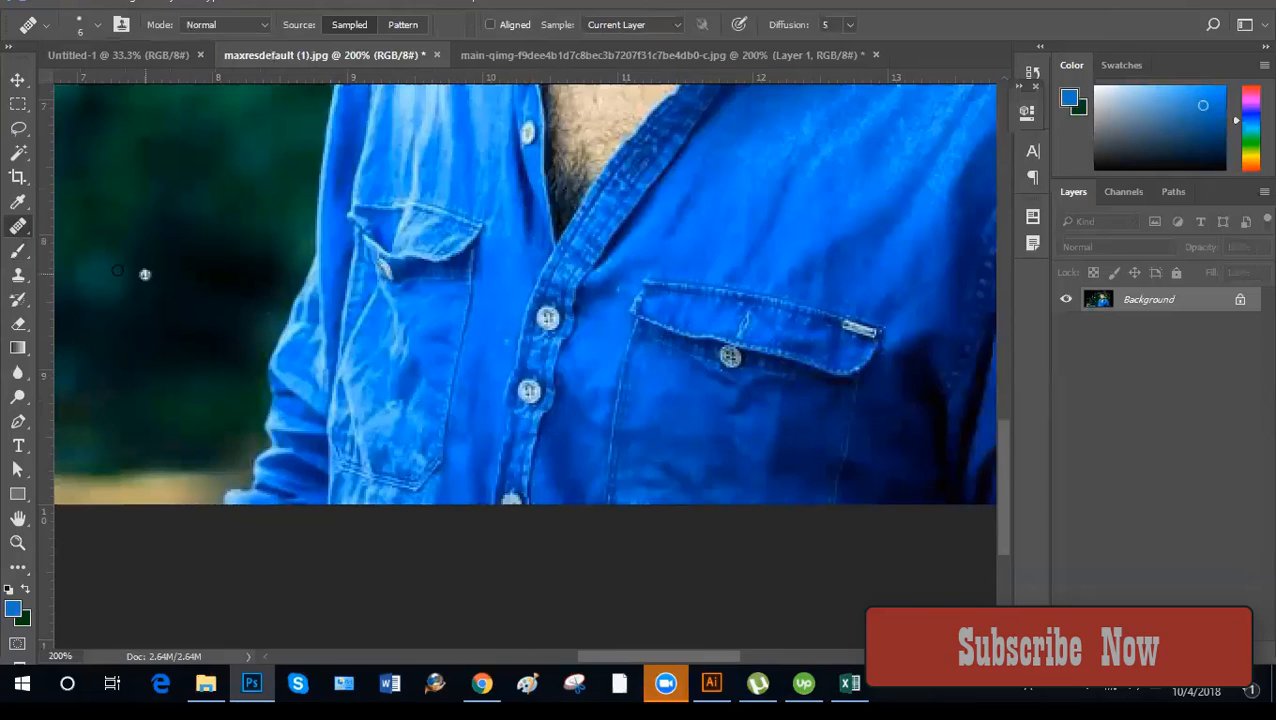
pyautogui.rightClick(17, 229)
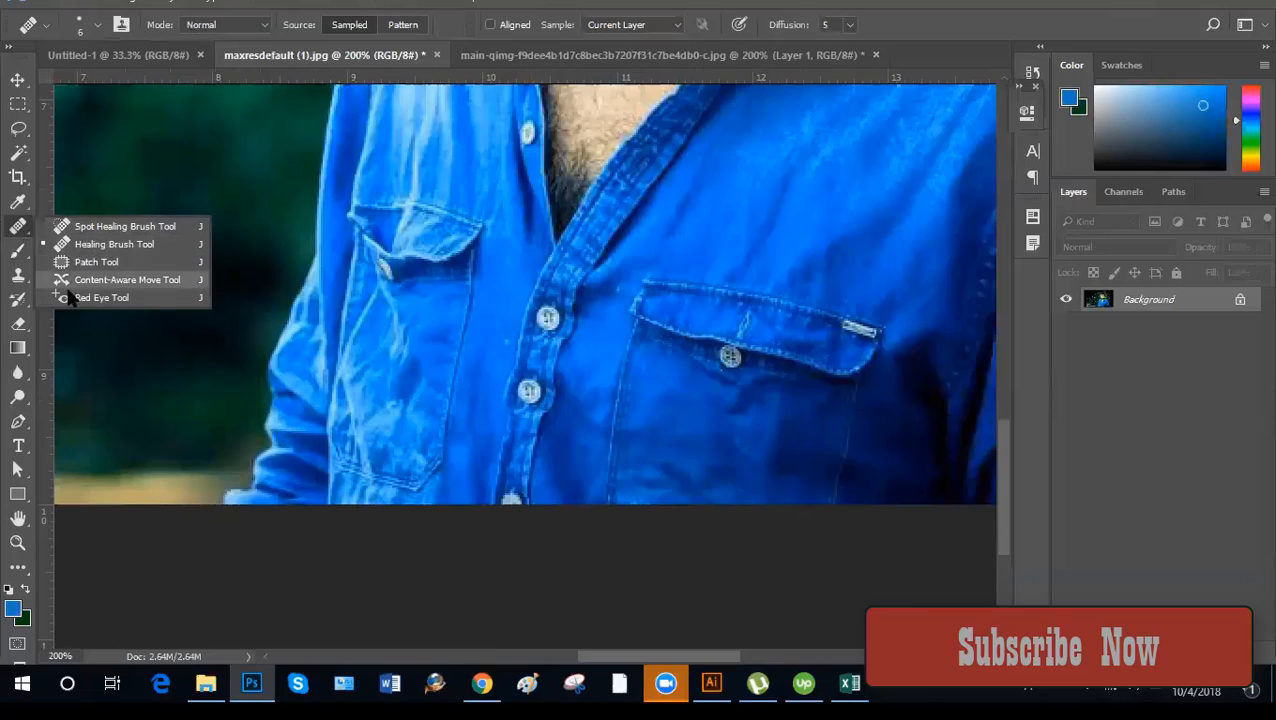
pyautogui.click(17, 231)
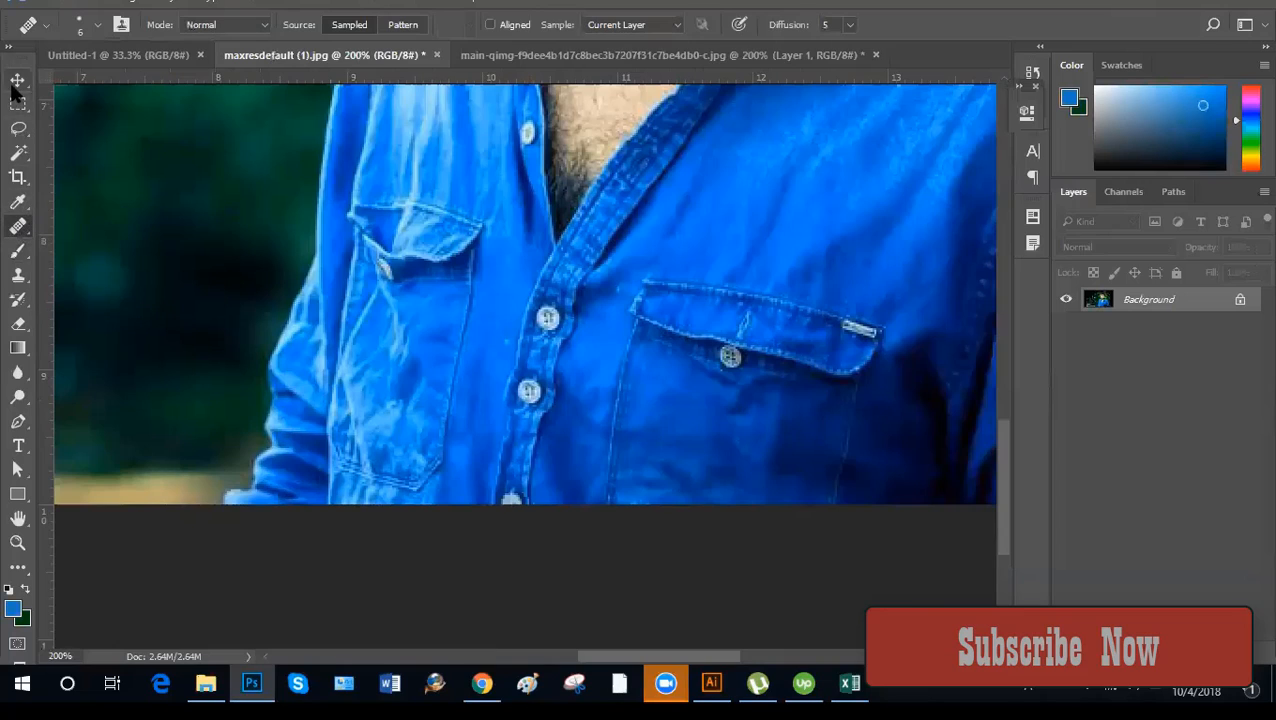
pyautogui.click(19, 231)
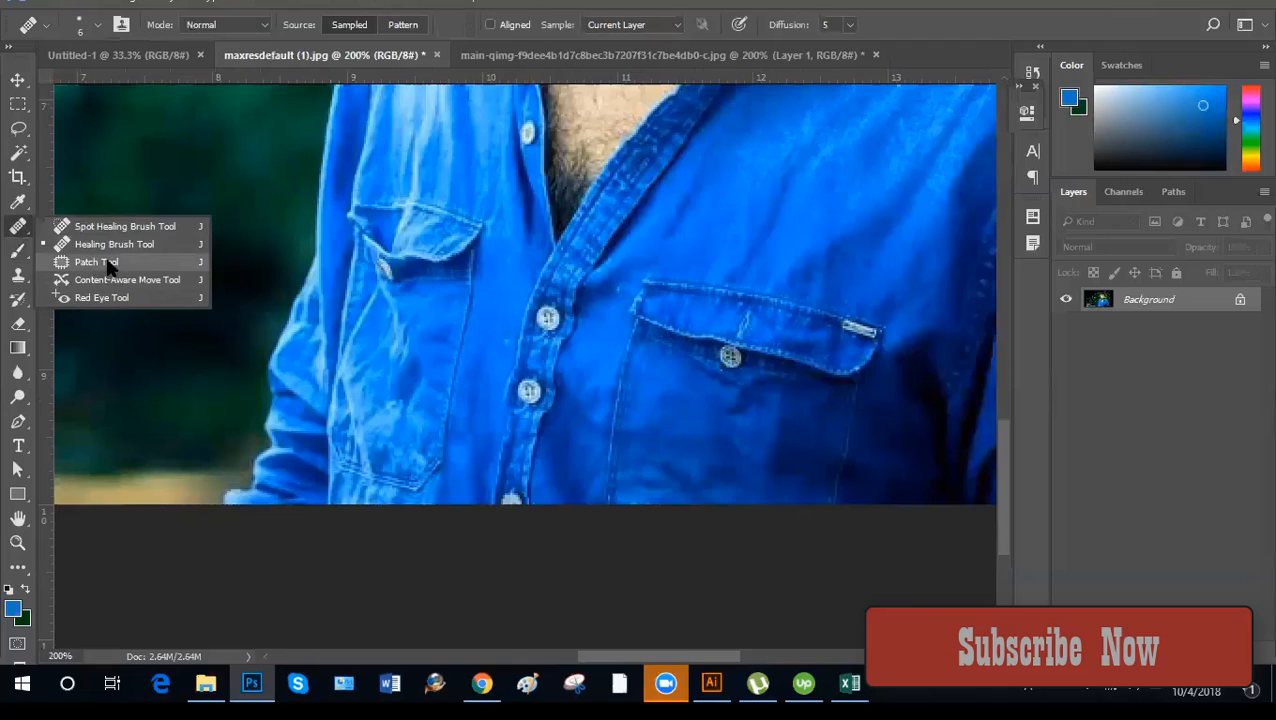
pyautogui.click(14, 233)
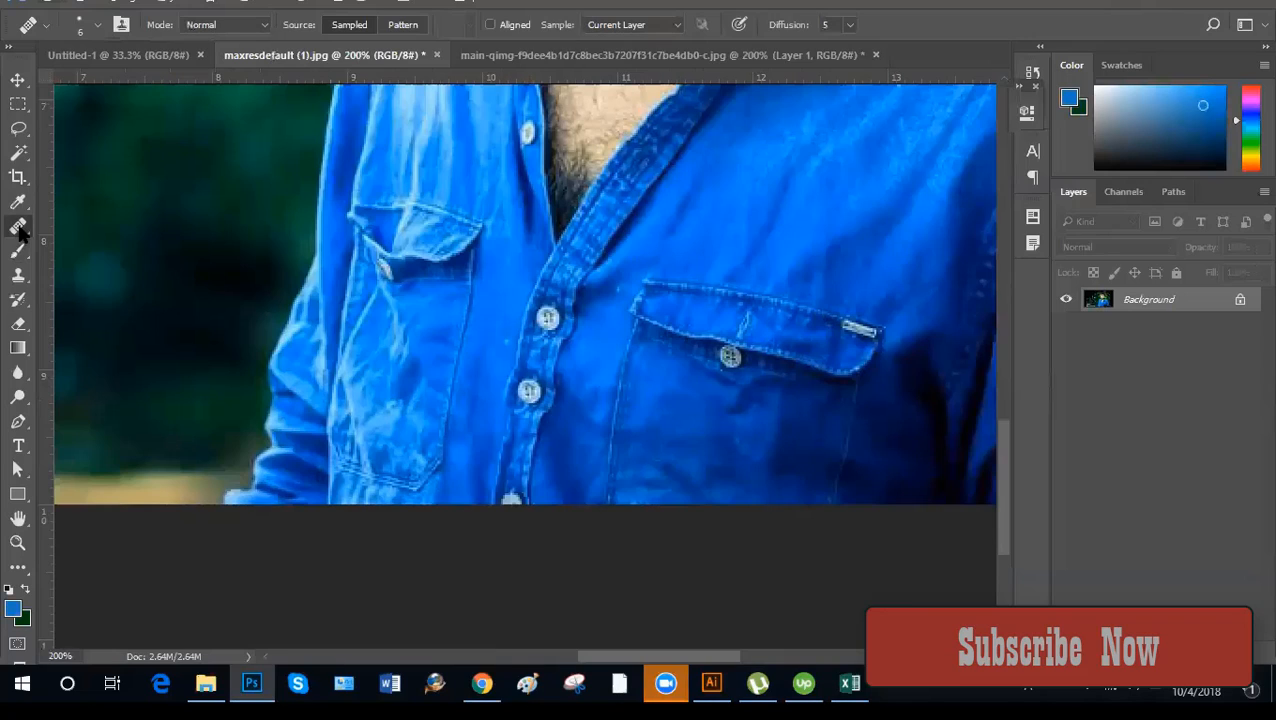
pyautogui.rightClick(19, 229)
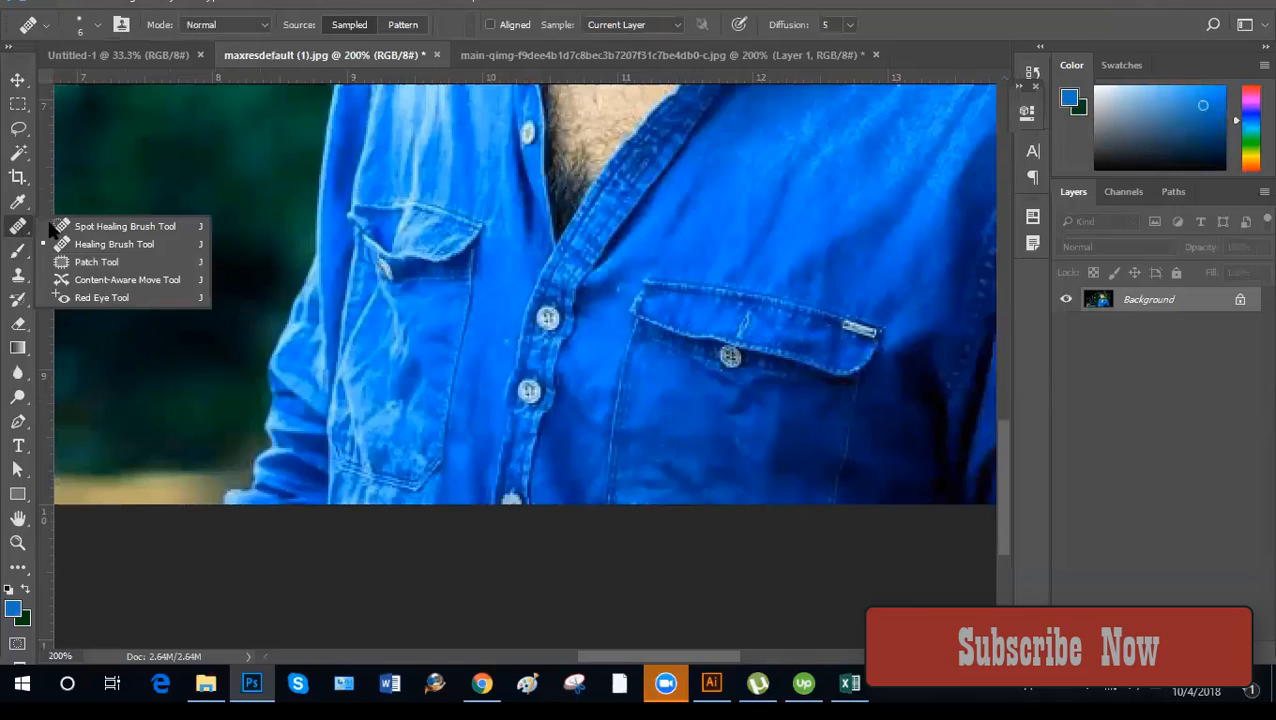
pyautogui.click(96, 244)
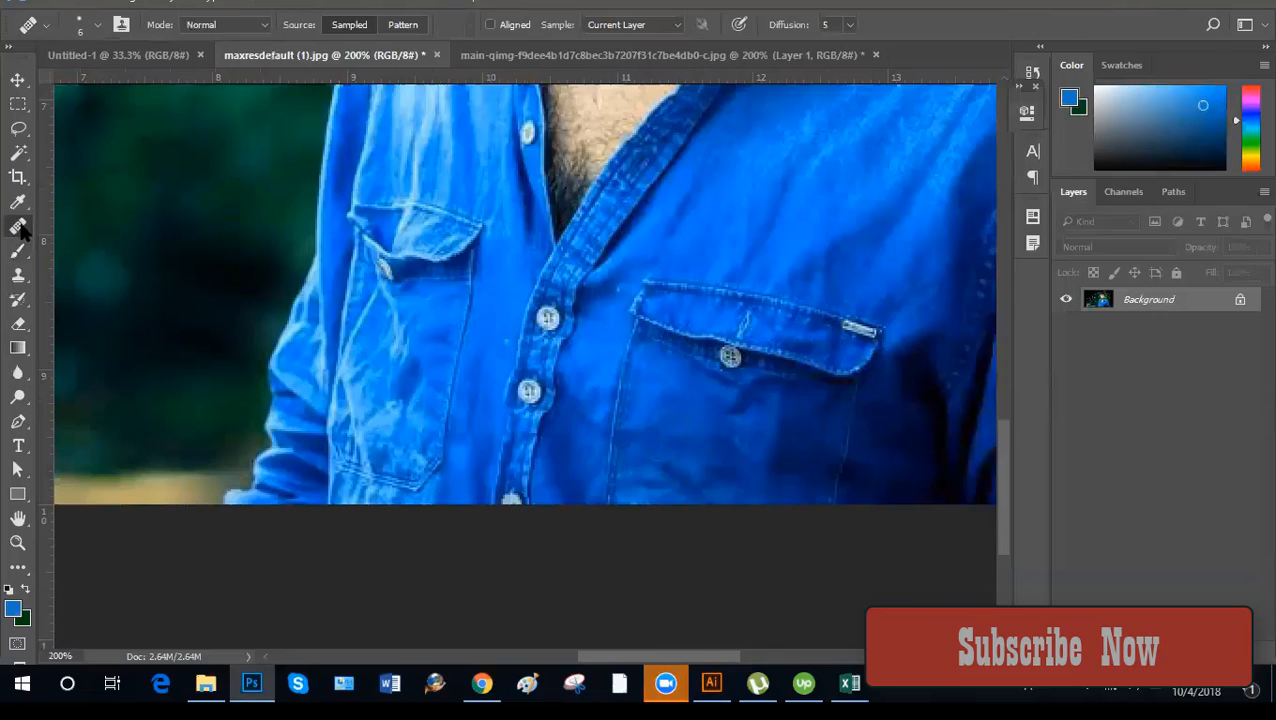
# Enlarge the Healing Brush to size 40 and paint the sampled button over the upper placket button beside the bare chest.
pyautogui.scroll(5, 381, 313)
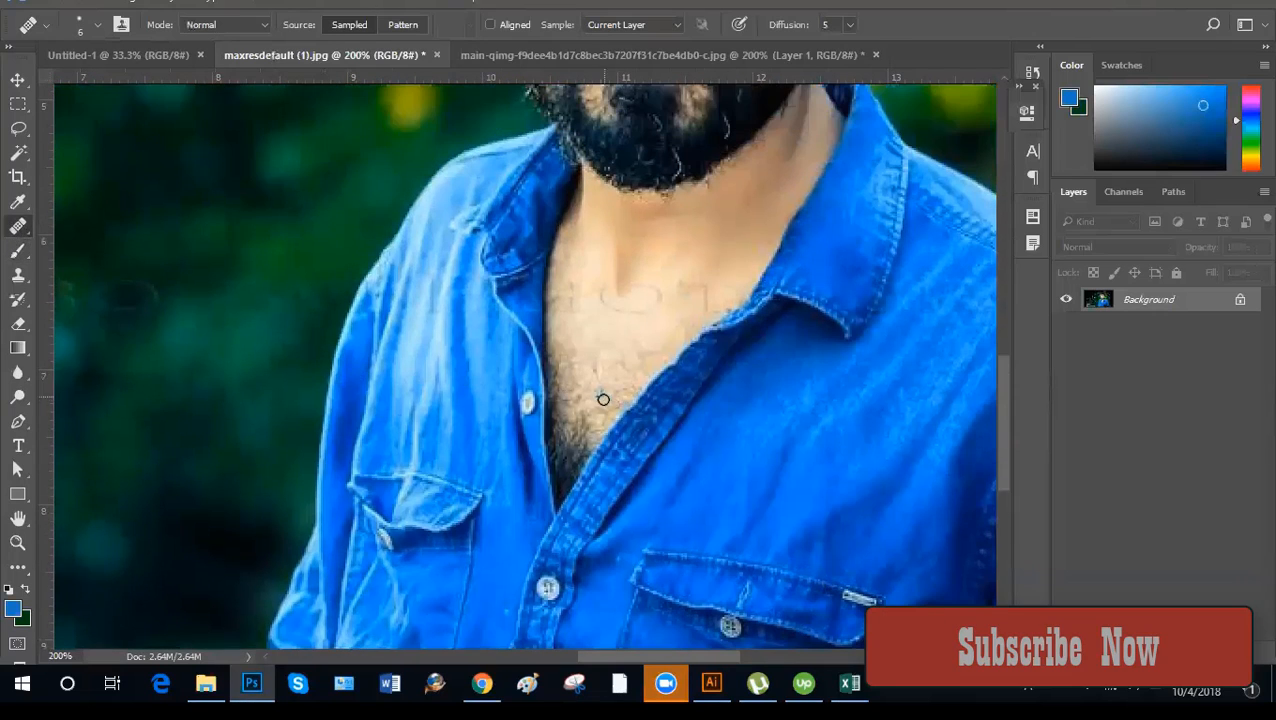
pyautogui.press(']')
pyautogui.press(']')
pyautogui.press(']')
pyautogui.press(']')
pyautogui.press(']')
pyautogui.press(']')
pyautogui.press(']')
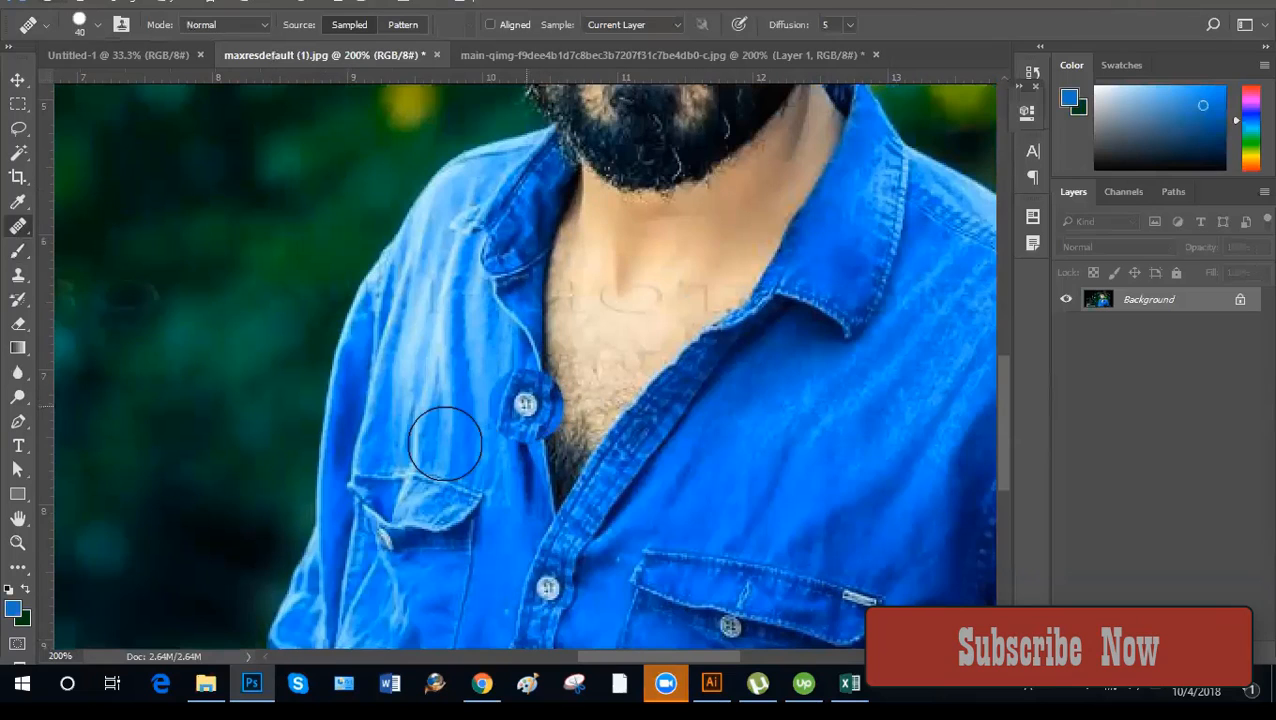
# Undo the Healing Brush button copies painted on the bare chest and the shirt placket.
pyautogui.scroll(-2, 666, 538)
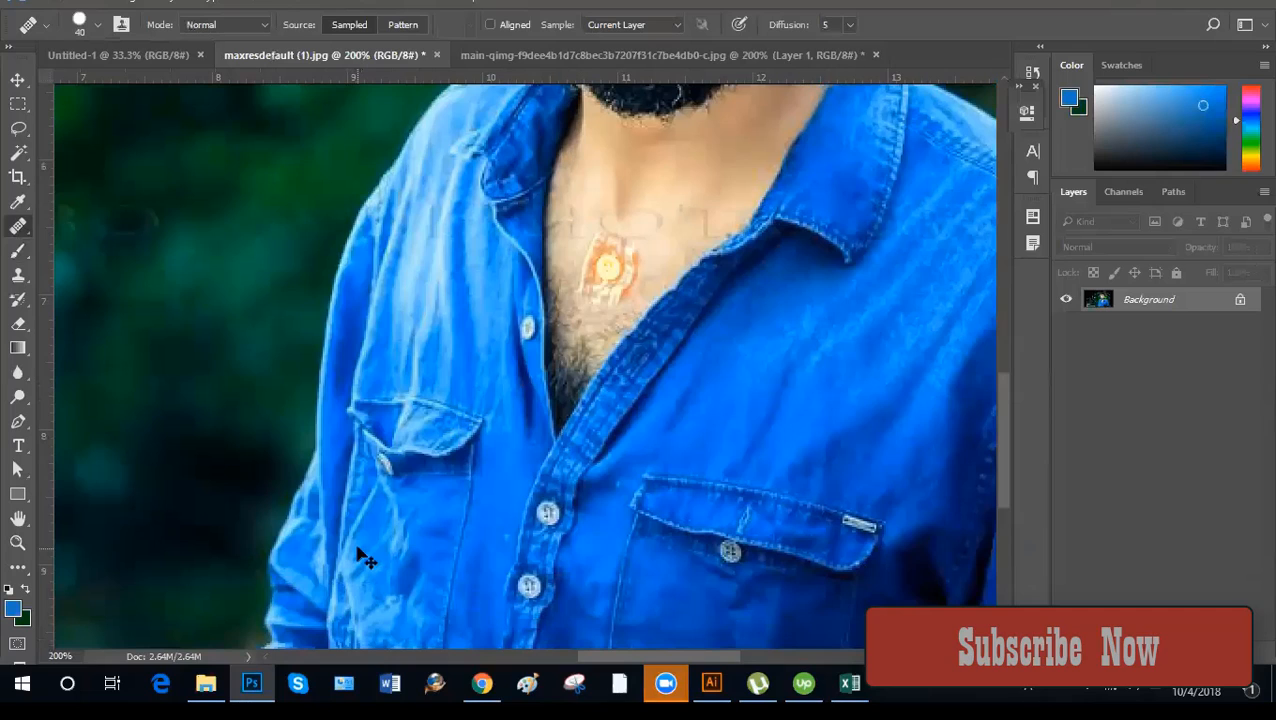
pyautogui.hotkey('ctrl', 'z')
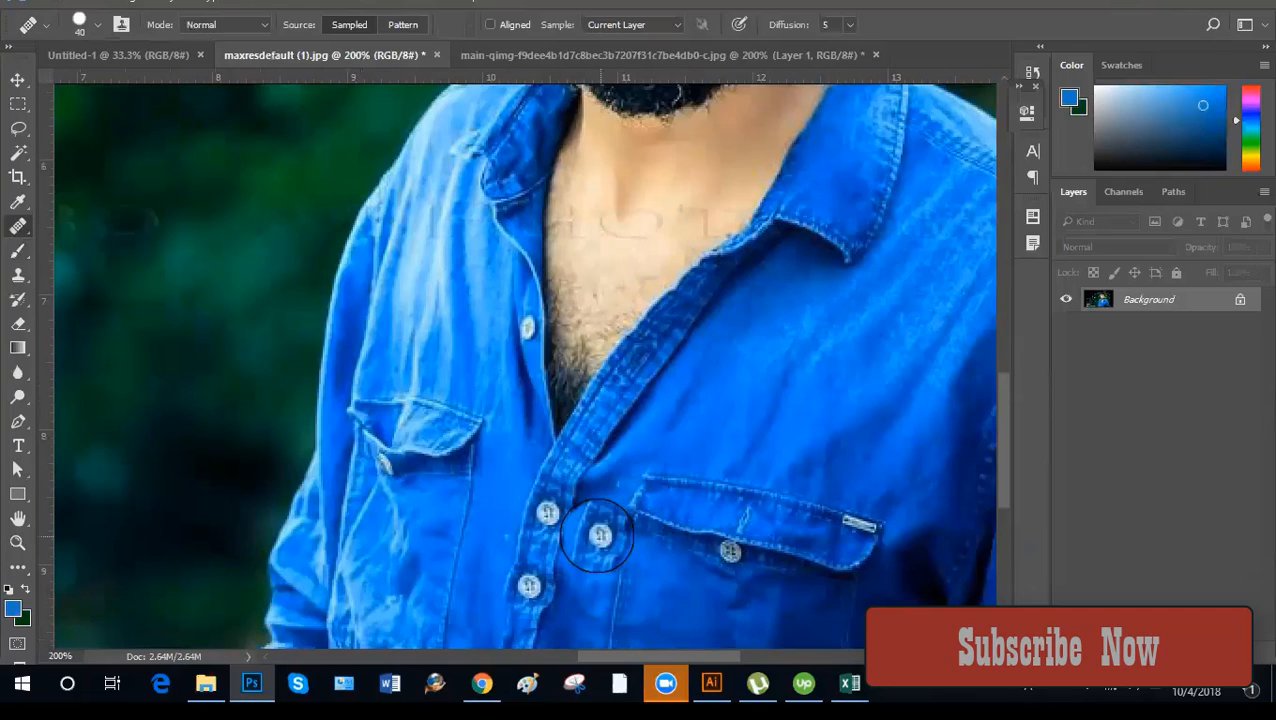
pyautogui.scroll(-1, 598, 534)
pyautogui.hotkey('ctrl', 'alt', 'z')
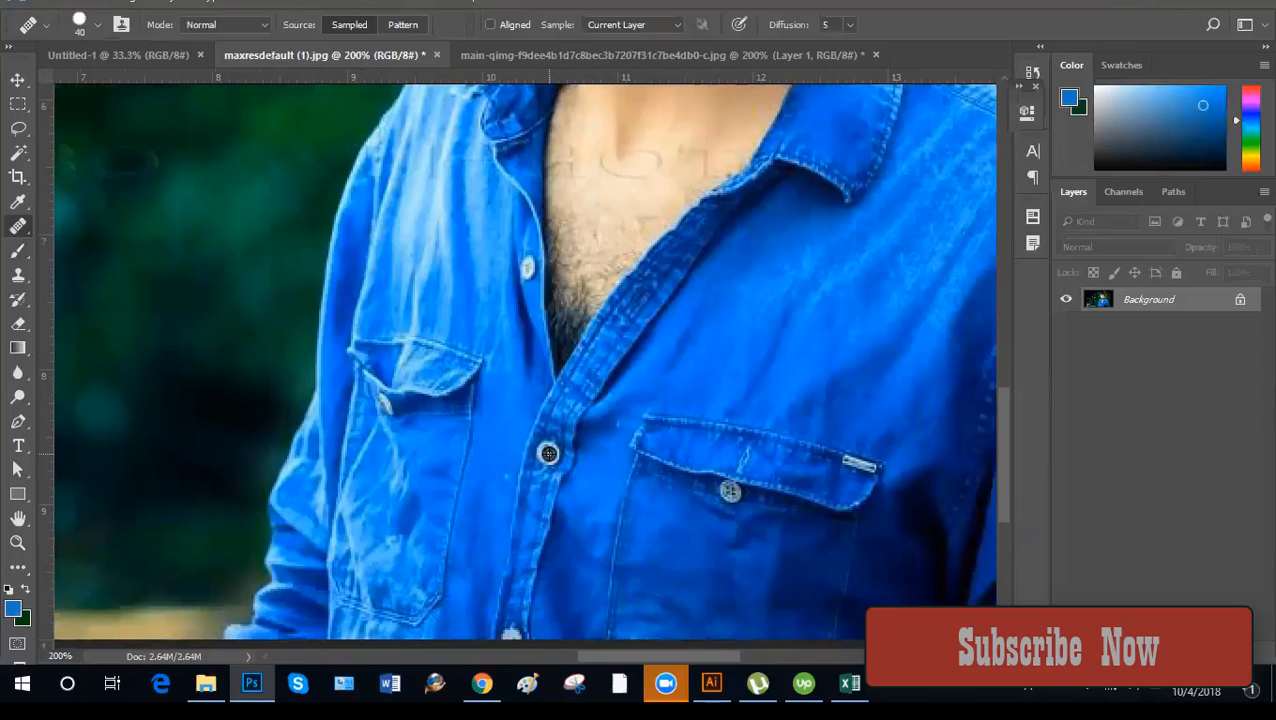
# Sample the placket button with the Healing Brush and try painting it onto the bare chest.
pyautogui.keyDown('alt'); pyautogui.click(549, 454); pyautogui.keyUp('alt')
pyautogui.scroll(1, 610, 205)
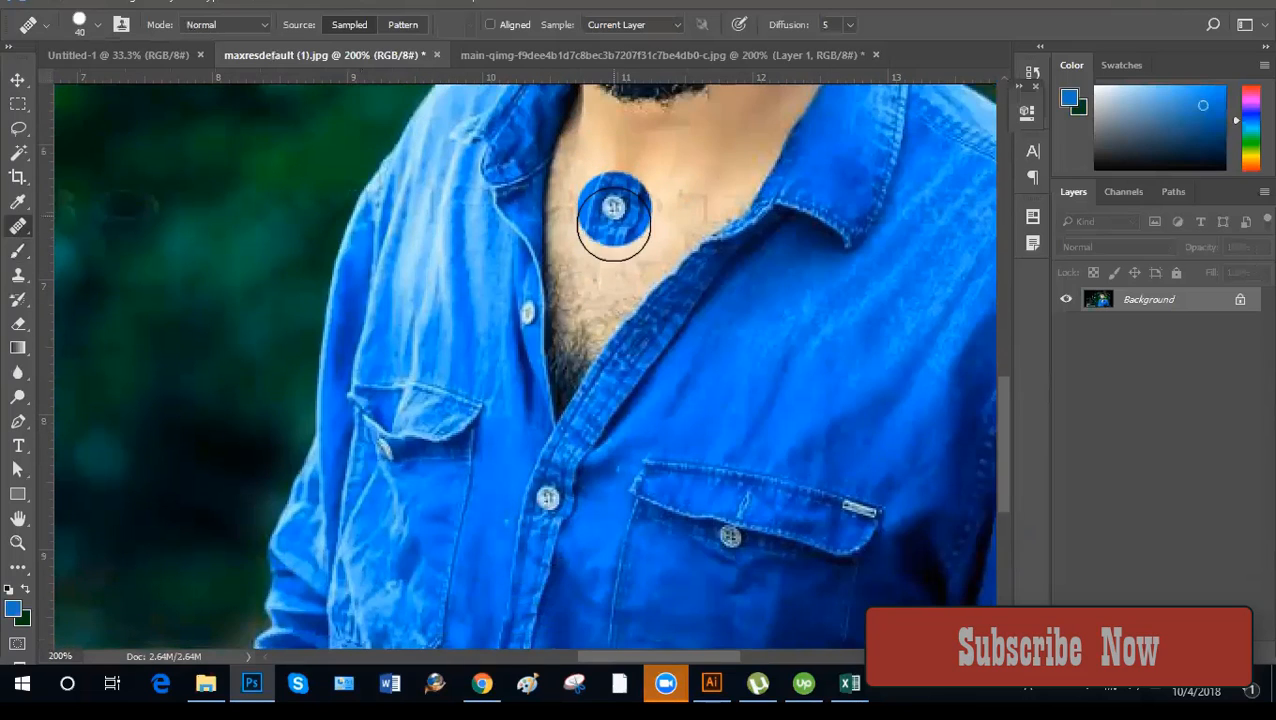
pyautogui.moveTo(607, 234)
pyautogui.mouseDown()
pyautogui.moveTo(621, 205)
pyautogui.moveTo(612, 256)
pyautogui.moveTo(619, 211)
pyautogui.moveTo(617, 239)
pyautogui.mouseUp()
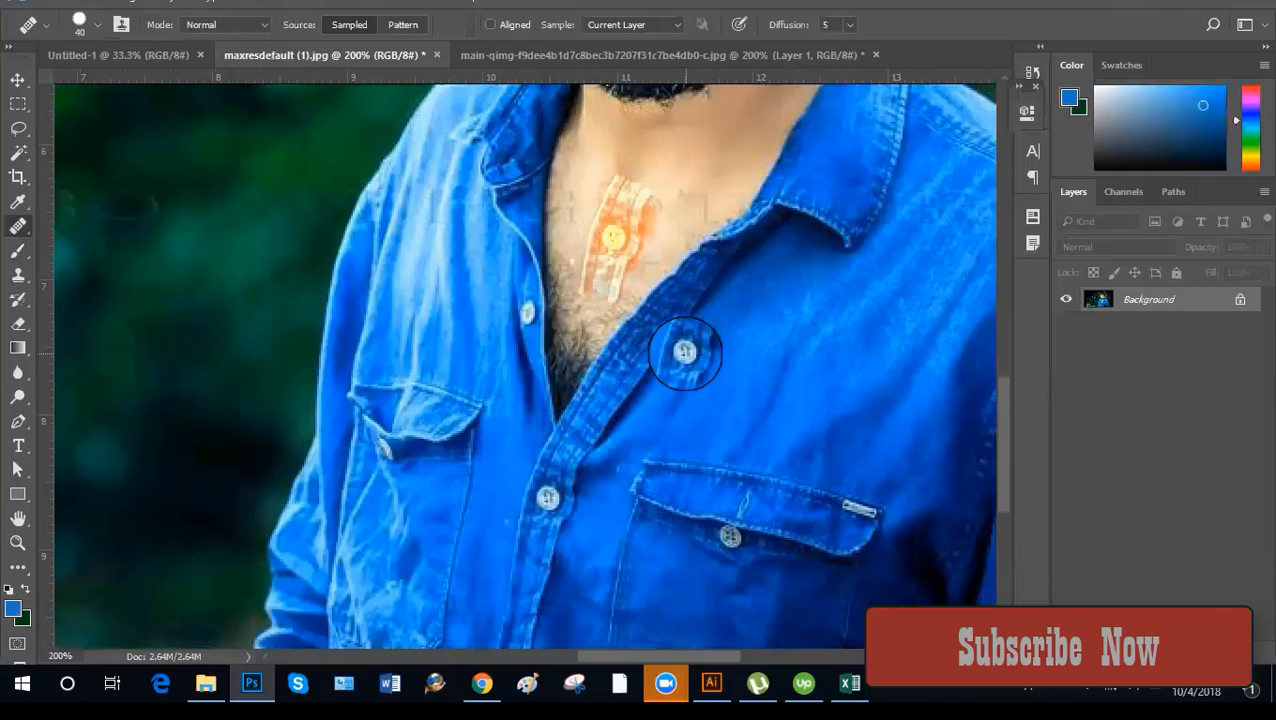
pyautogui.click(685, 352)
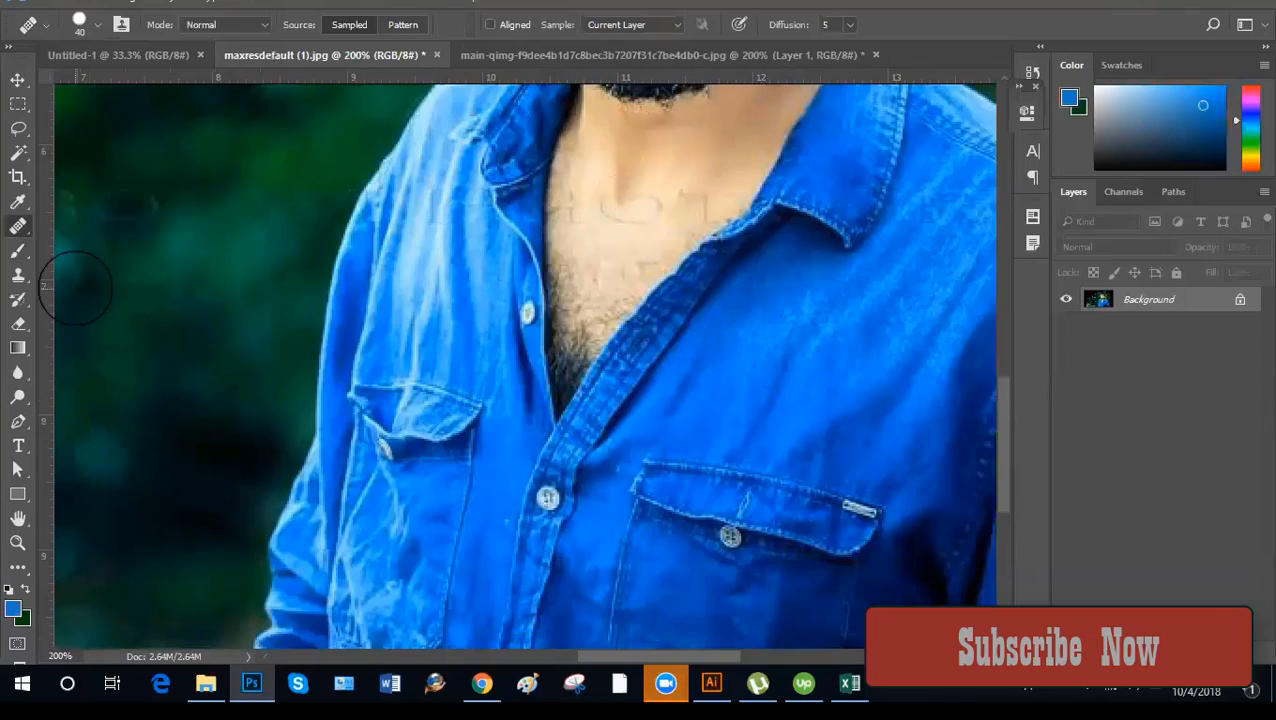
# Switch to the Clone Stamp at size 40, sample the placket button and clone it with its placket onto the bare chest.
pyautogui.click(18, 275)
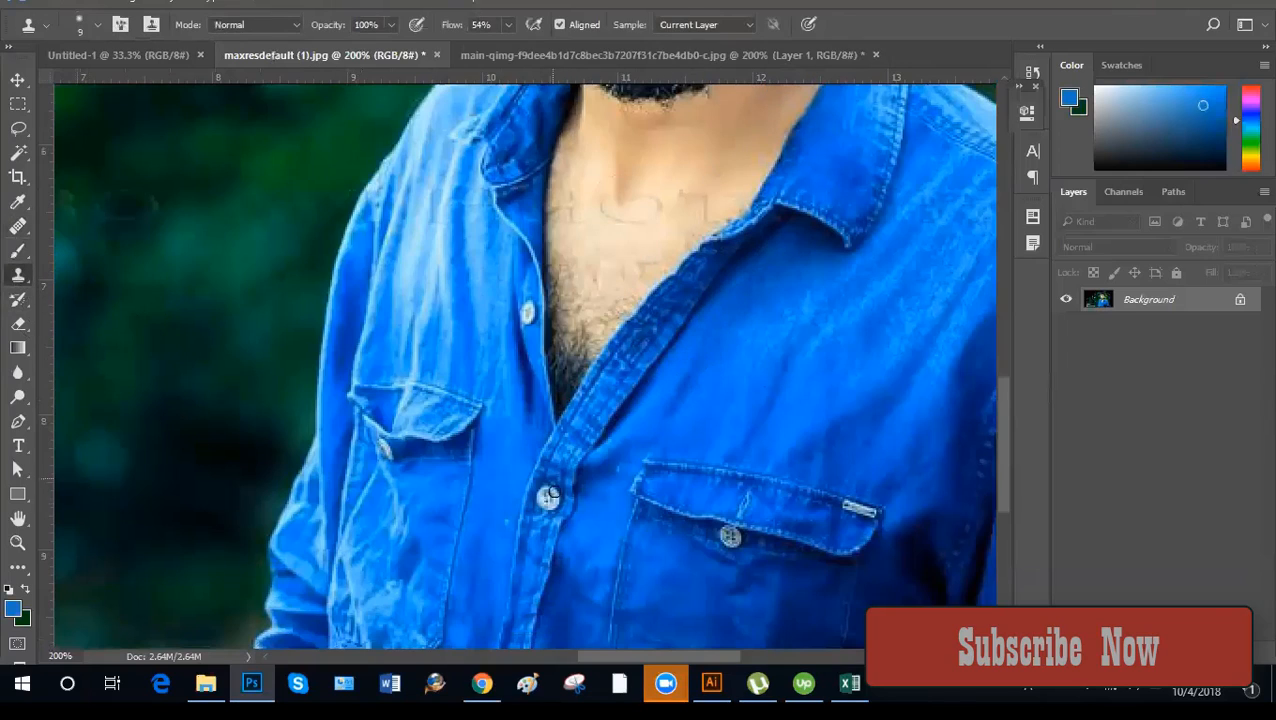
pyautogui.press(']')
pyautogui.keyDown('alt'); pyautogui.click(548, 497); pyautogui.keyUp('alt')
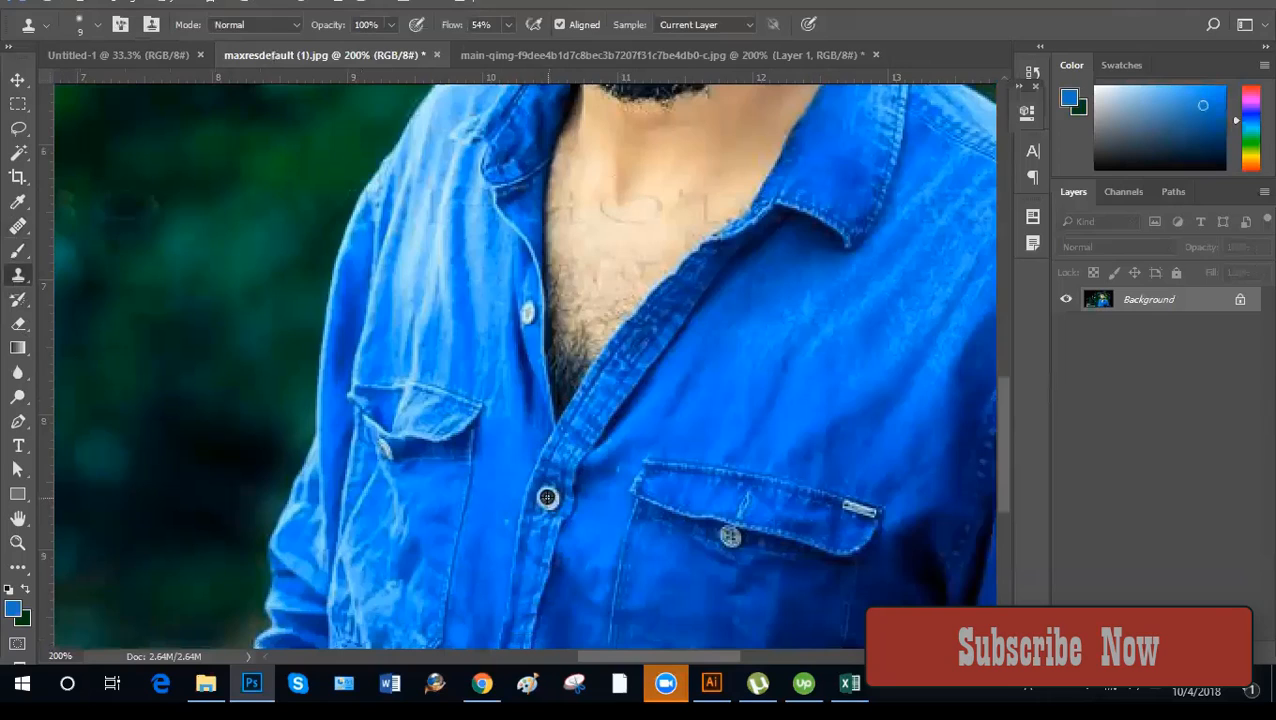
pyautogui.press(']')
pyautogui.press(']')
pyautogui.press(']')
pyautogui.press(']')
pyautogui.press(']')
pyautogui.press('[')
pyautogui.press('[')
pyautogui.click(615, 231)
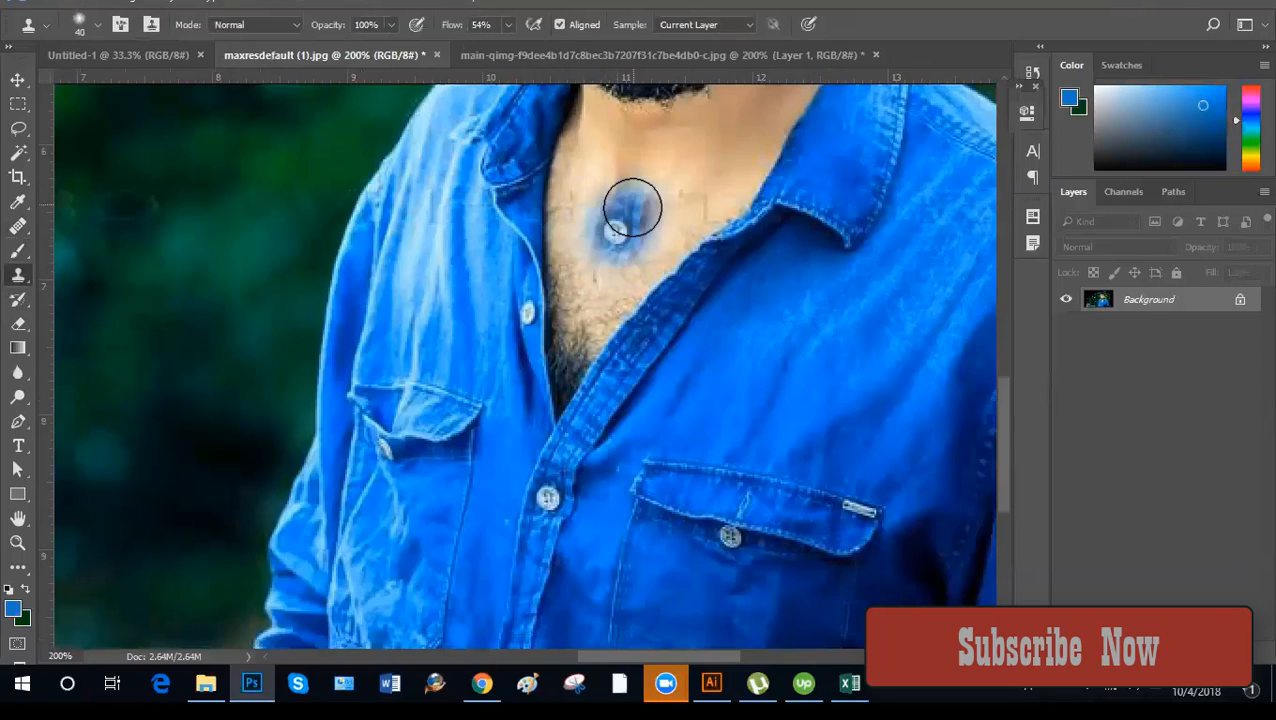
pyautogui.moveTo(633, 208)
pyautogui.mouseDown()
pyautogui.moveTo(610, 265)
pyautogui.moveTo(625, 198)
pyautogui.moveTo(581, 380)
pyautogui.moveTo(574, 391)
pyautogui.moveTo(629, 208)
pyautogui.moveTo(538, 447)
pyautogui.mouseUp()
# Reduce the Clone Stamp to size 25, extend the cloned placket along the chest, and undo all the cloned strokes.
pyautogui.press('[')
pyautogui.press('[')
pyautogui.press('[')
pyautogui.moveTo(612, 268)
pyautogui.mouseDown()
pyautogui.moveTo(563, 374)
pyautogui.moveTo(618, 240)
pyautogui.moveTo(614, 184)
pyautogui.mouseUp()
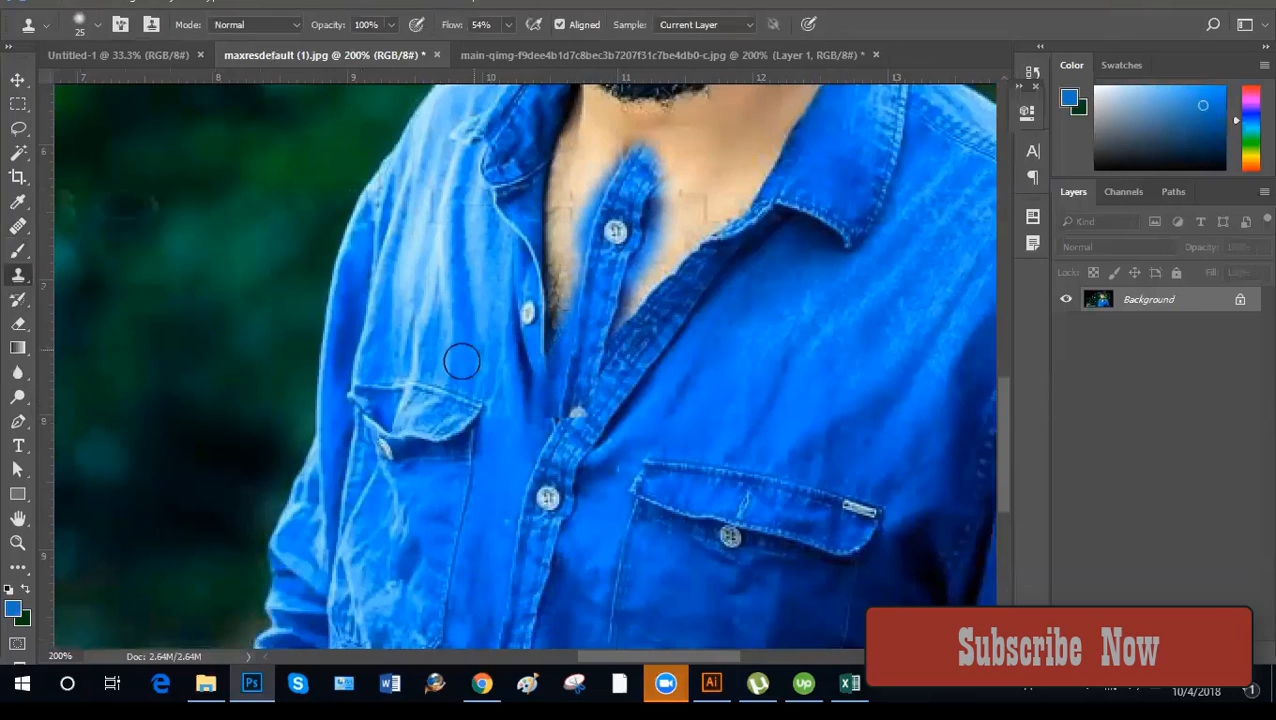
pyautogui.hotkey('ctrl', '-')
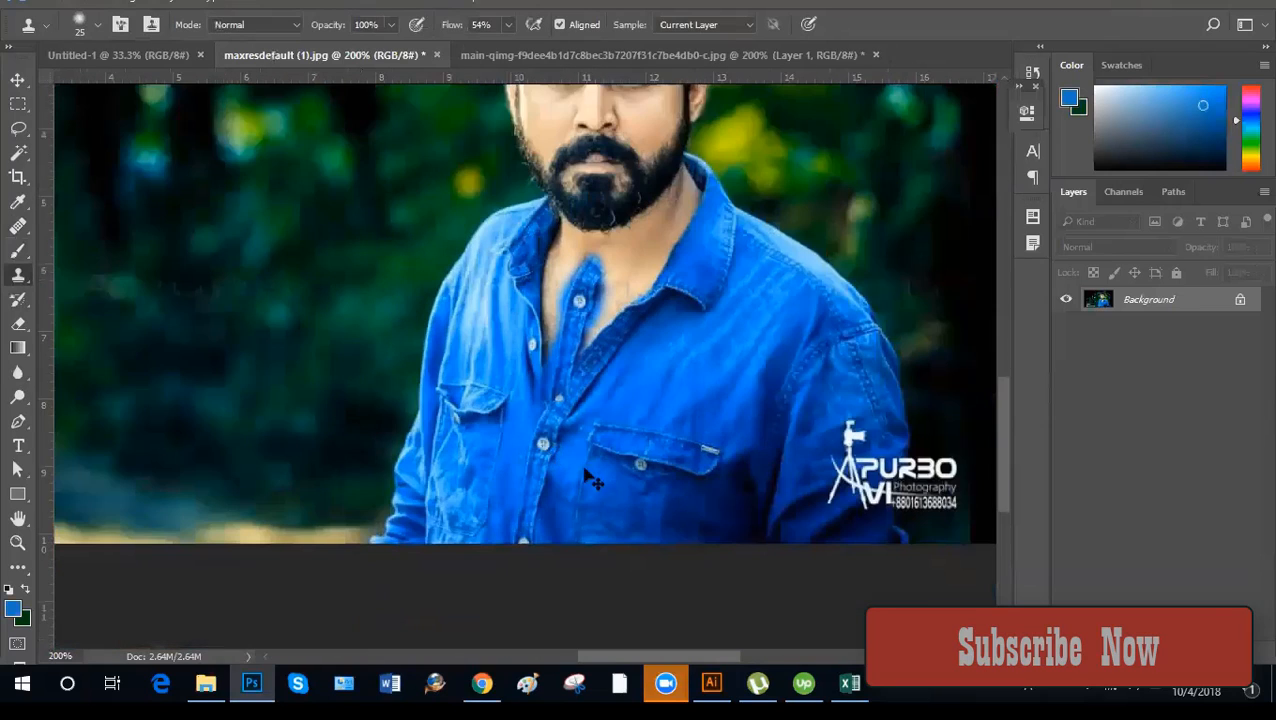
pyautogui.hotkey('ctrl', '-')
pyautogui.hotkey('ctrl', '+')
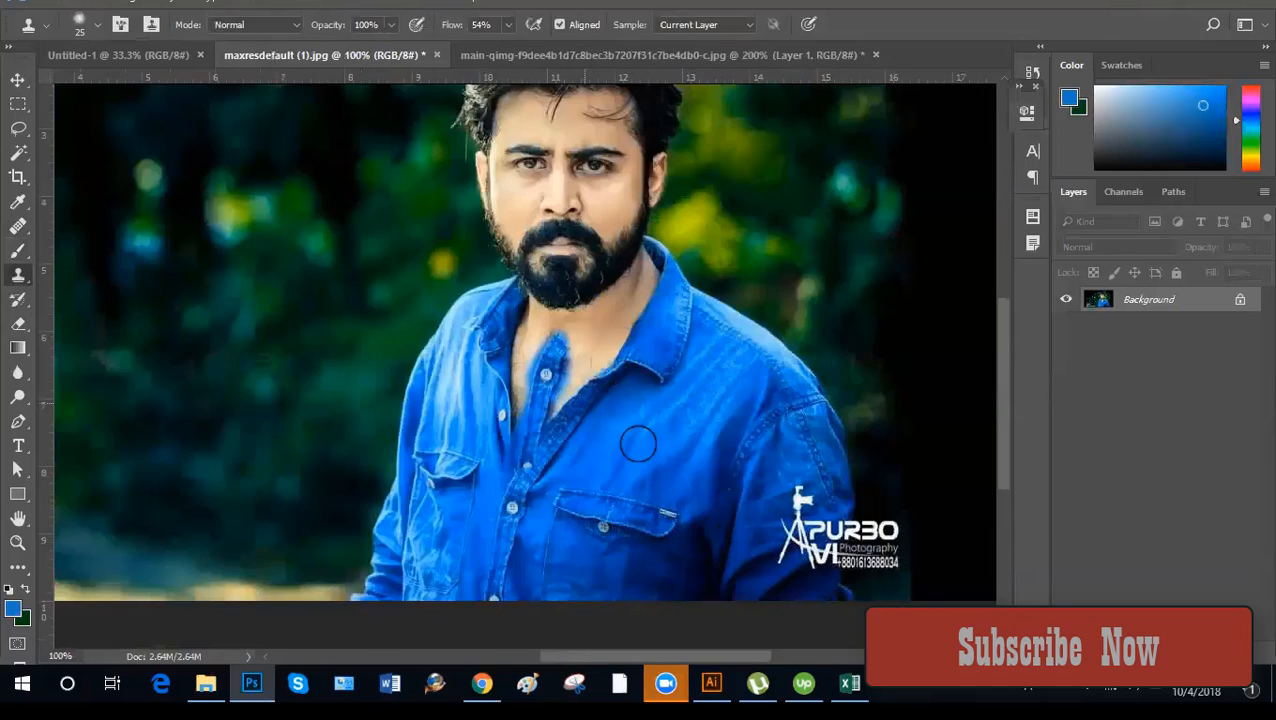
pyautogui.hotkey('ctrl', '+')
pyautogui.hotkey('ctrl', '-')
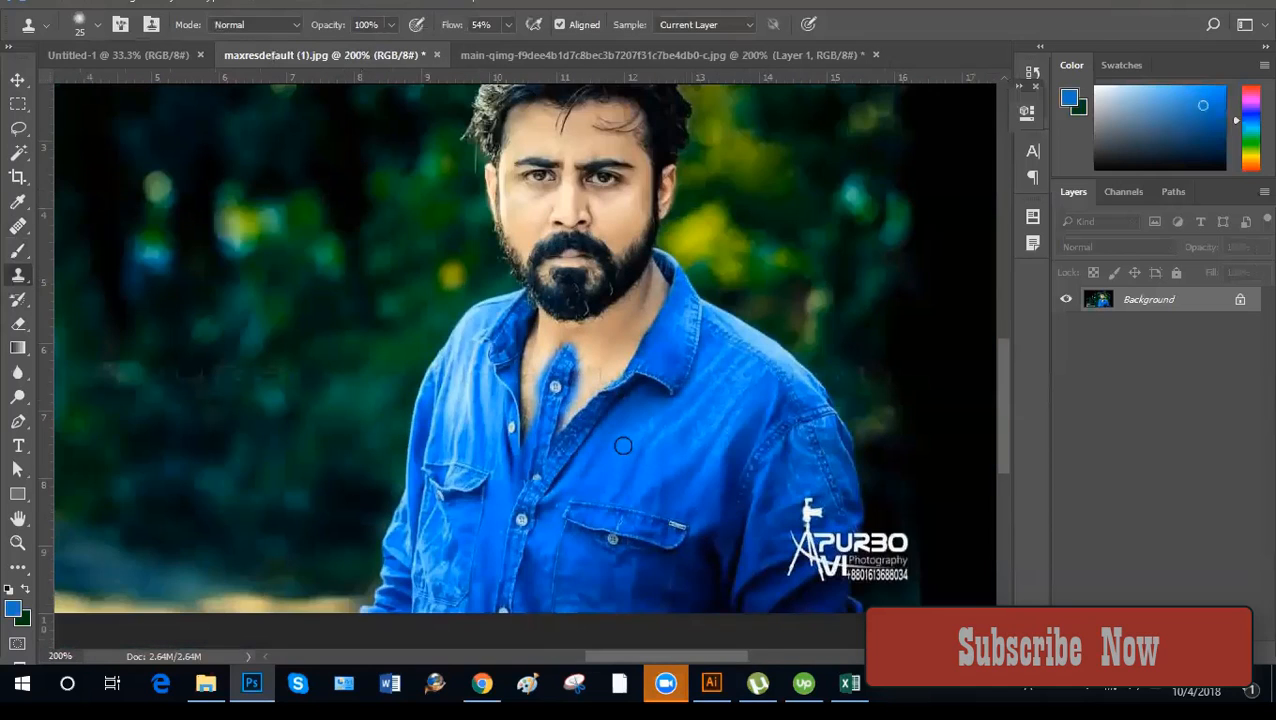
pyautogui.hotkey('ctrl', 'alt', 'z')
pyautogui.hotkey('ctrl', 'alt', 'z')
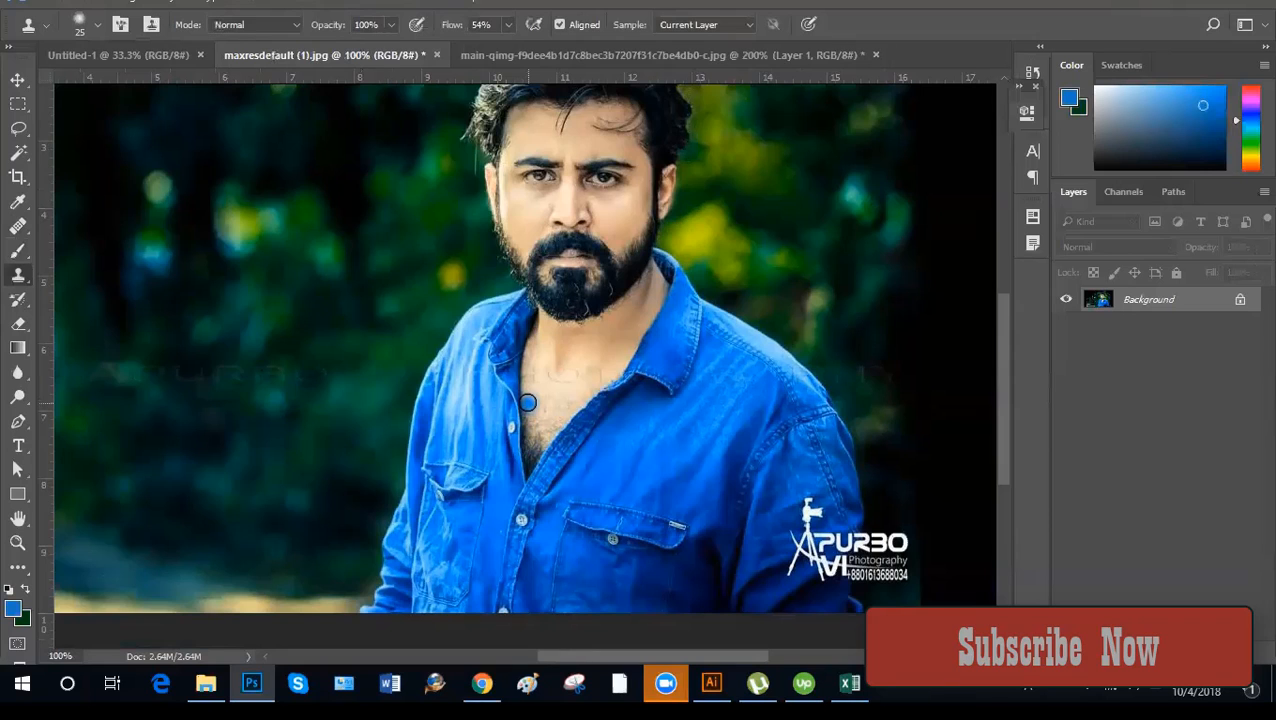
# Switch to the Spot Healing Brush at size 50 and paint over the faint watermark lettering in the background beside the shirt.
pyautogui.moveTo(749, 508); pyautogui.dragTo(635, 460)
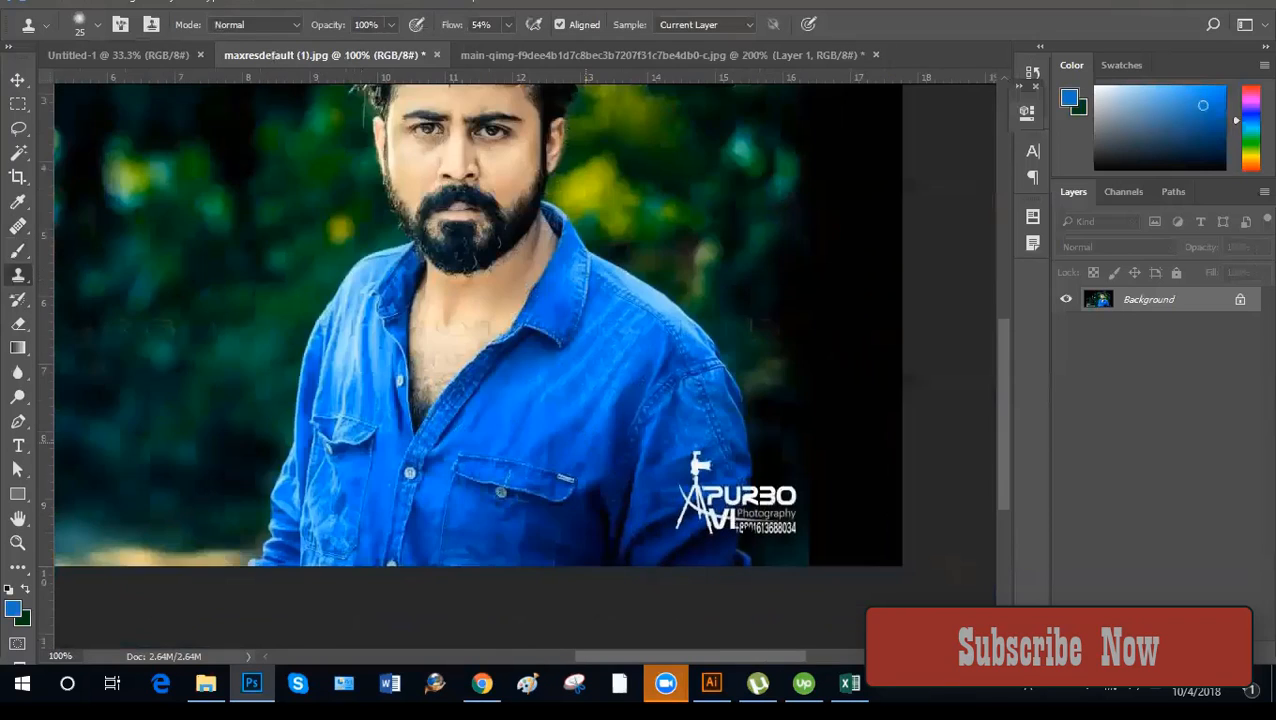
pyautogui.moveTo(746, 527); pyautogui.dragTo(687, 509)
pyautogui.moveTo(374, 372); pyautogui.dragTo(566, 417)
pyautogui.moveTo(297, 416); pyautogui.dragTo(409, 416)
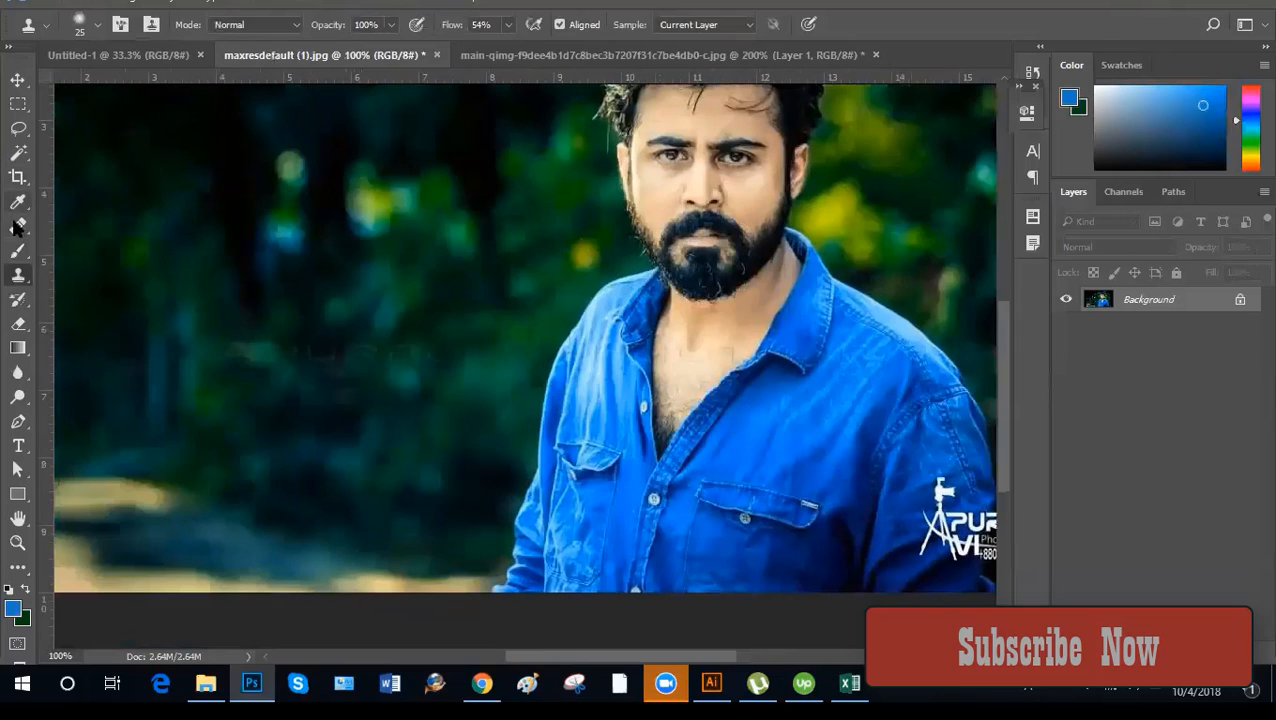
pyautogui.rightClick(19, 227)
pyautogui.click(98, 228)
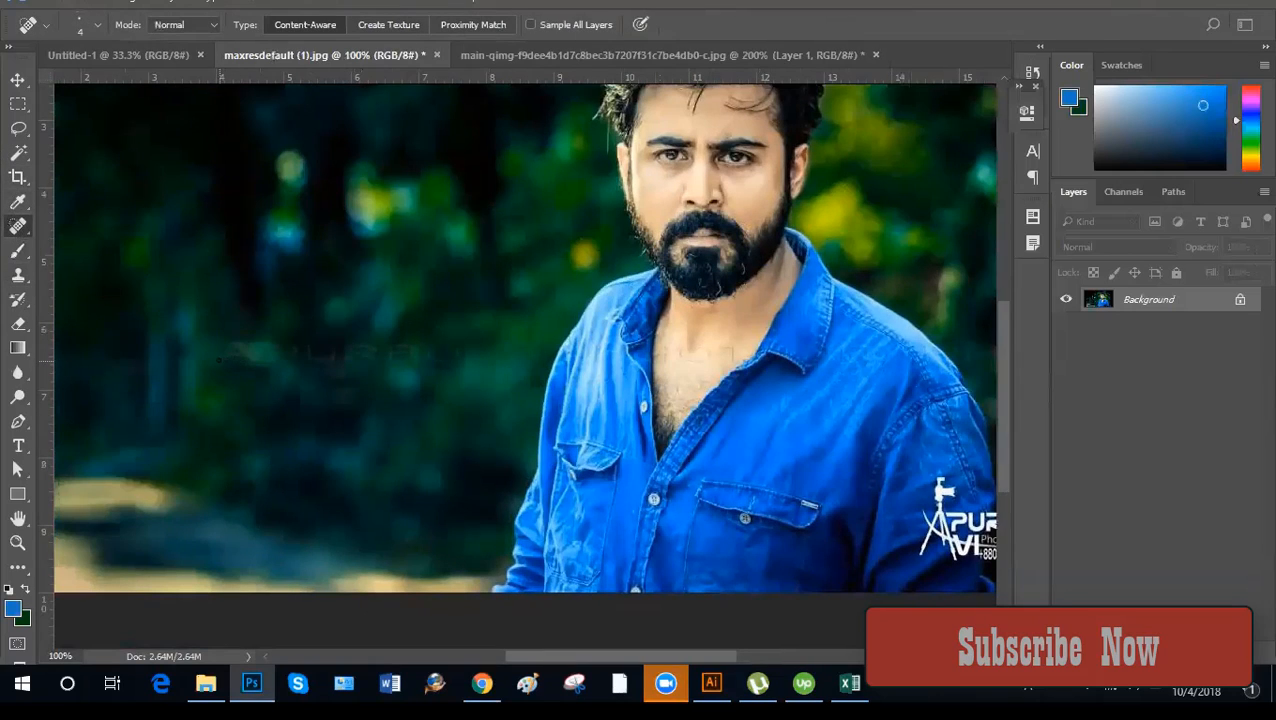
pyautogui.press(']')
pyautogui.press(']')
pyautogui.press(']')
pyautogui.press(']')
pyautogui.press(']')
pyautogui.press(']')
pyautogui.press(']')
pyautogui.press(']')
pyautogui.press(']')
pyautogui.press(']')
pyautogui.moveTo(225, 358); pyautogui.dragTo(458, 358)
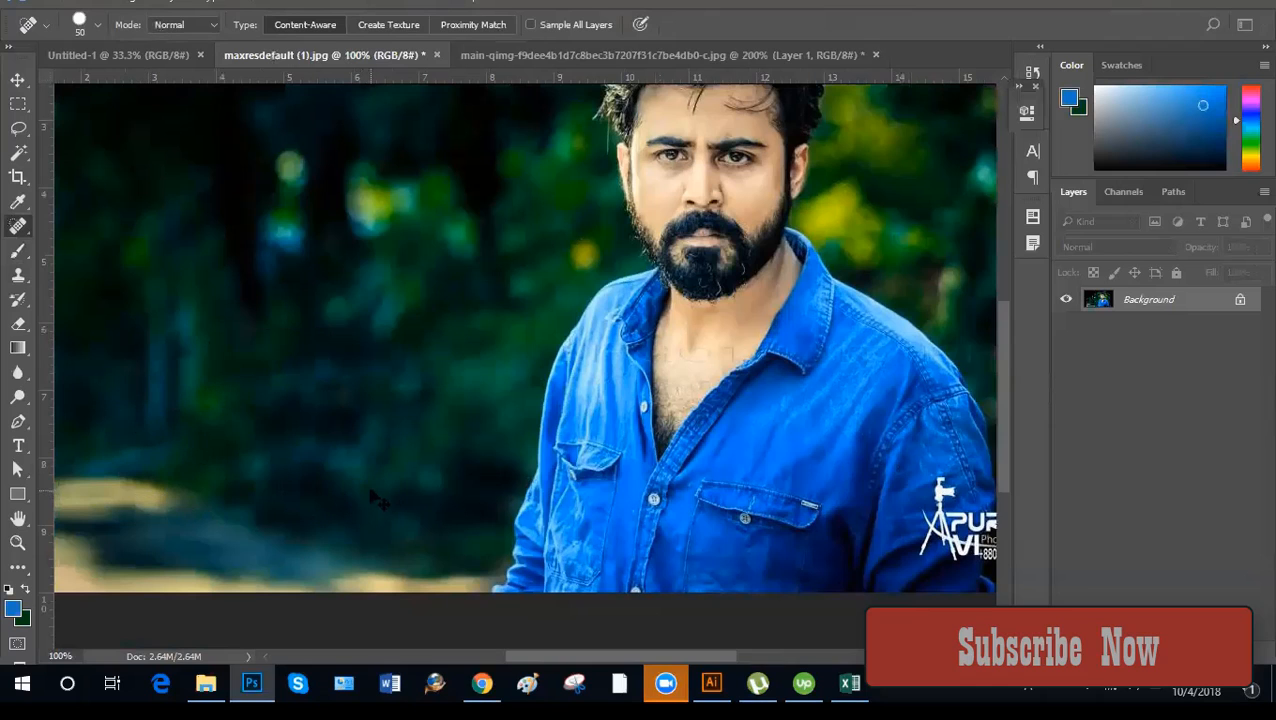
pyautogui.hotkey('ctrl', '-')
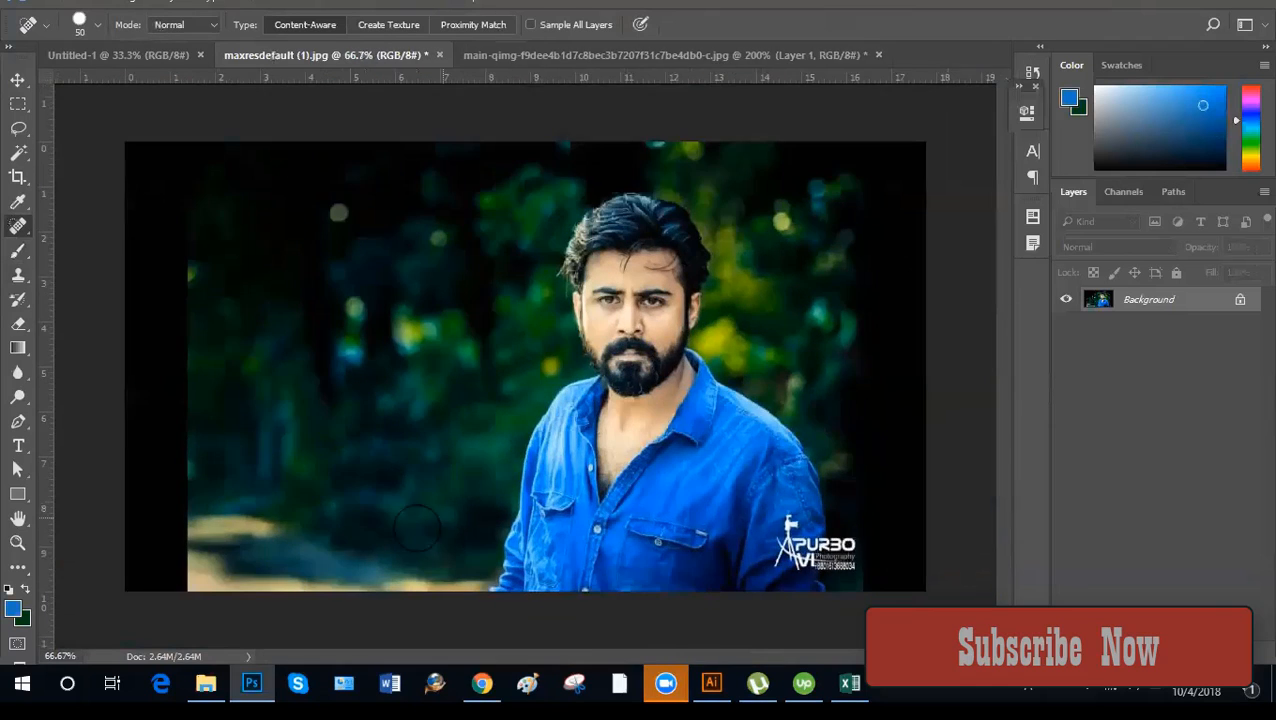
# Switch to the Healing Brush, enlarge it to size 60, sample the dark background and paint over the area beside the sleeve.
pyautogui.hotkey('ctrl', '+')
pyautogui.moveTo(18, 226); pyautogui.dragTo(95, 246)
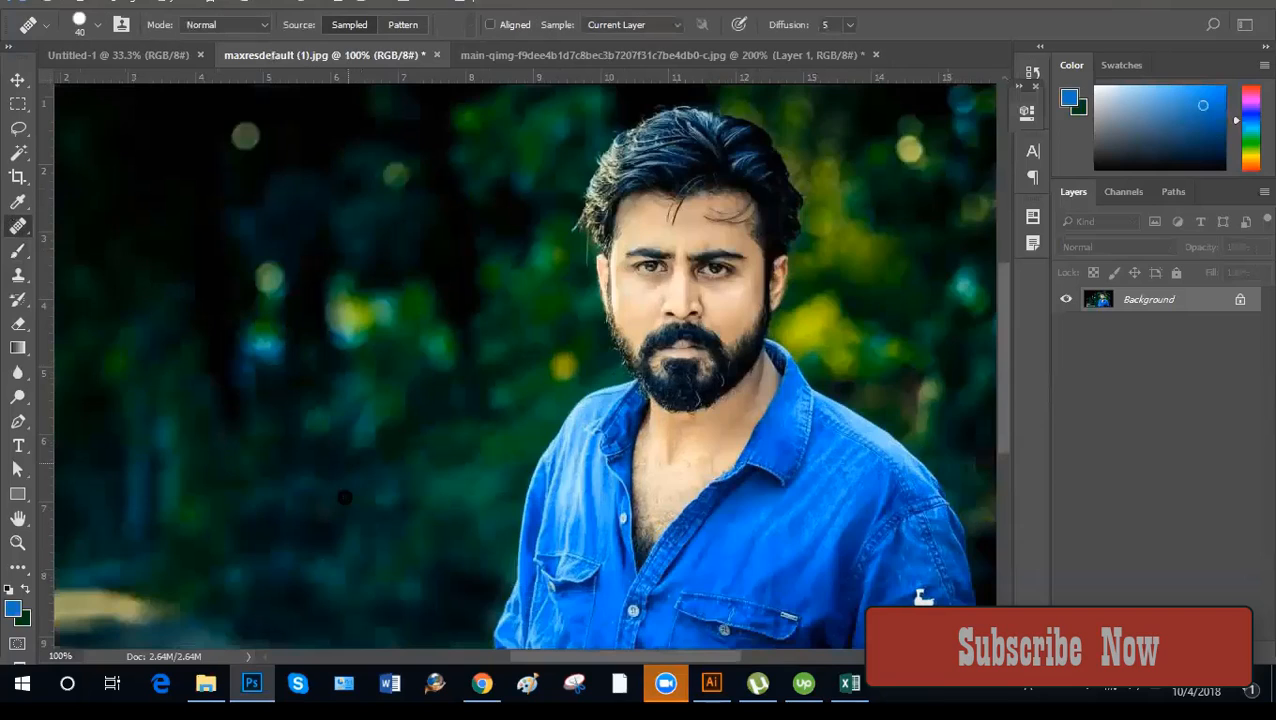
pyautogui.press(']')
pyautogui.press(']')
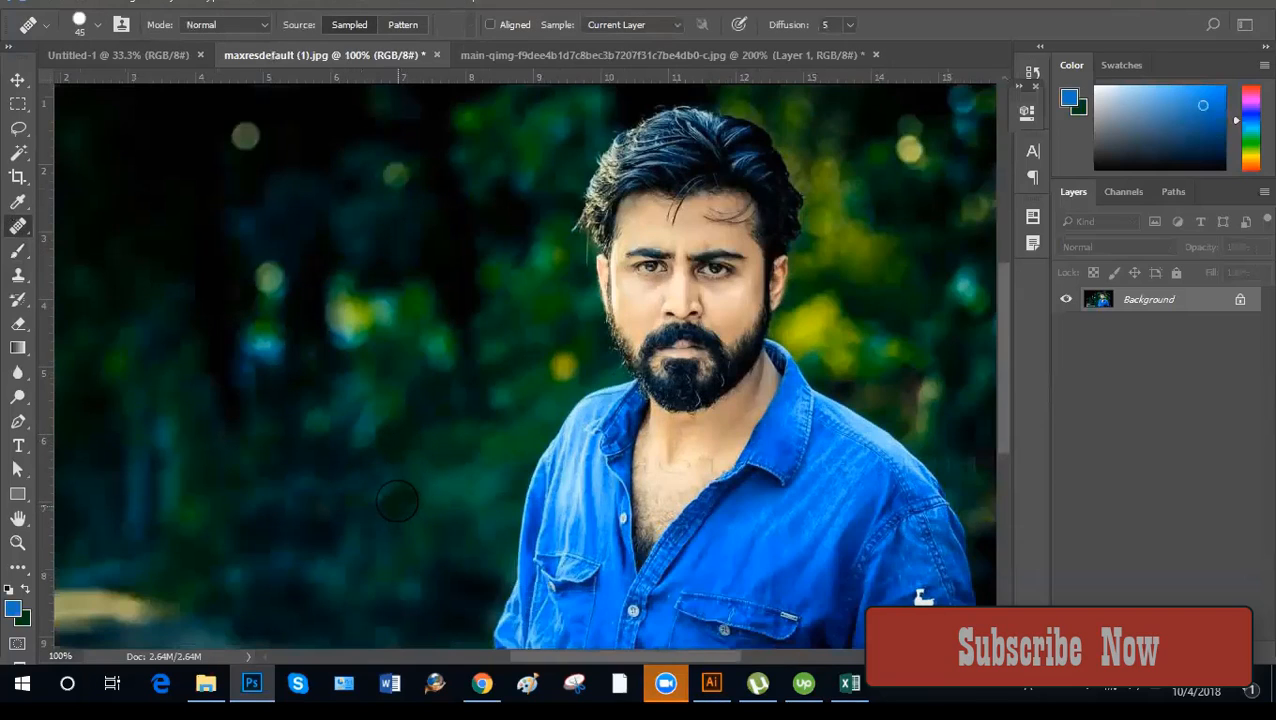
pyautogui.moveTo(366, 512)
pyautogui.mouseDown()
pyautogui.moveTo(233, 498)
pyautogui.moveTo(201, 528)
pyautogui.moveTo(387, 574)
pyautogui.moveTo(203, 550)
pyautogui.moveTo(223, 529)
pyautogui.moveTo(300, 554)
pyautogui.moveTo(261, 557)
pyautogui.moveTo(290, 530)
pyautogui.mouseUp()
pyautogui.scroll(-2, 441, 517)
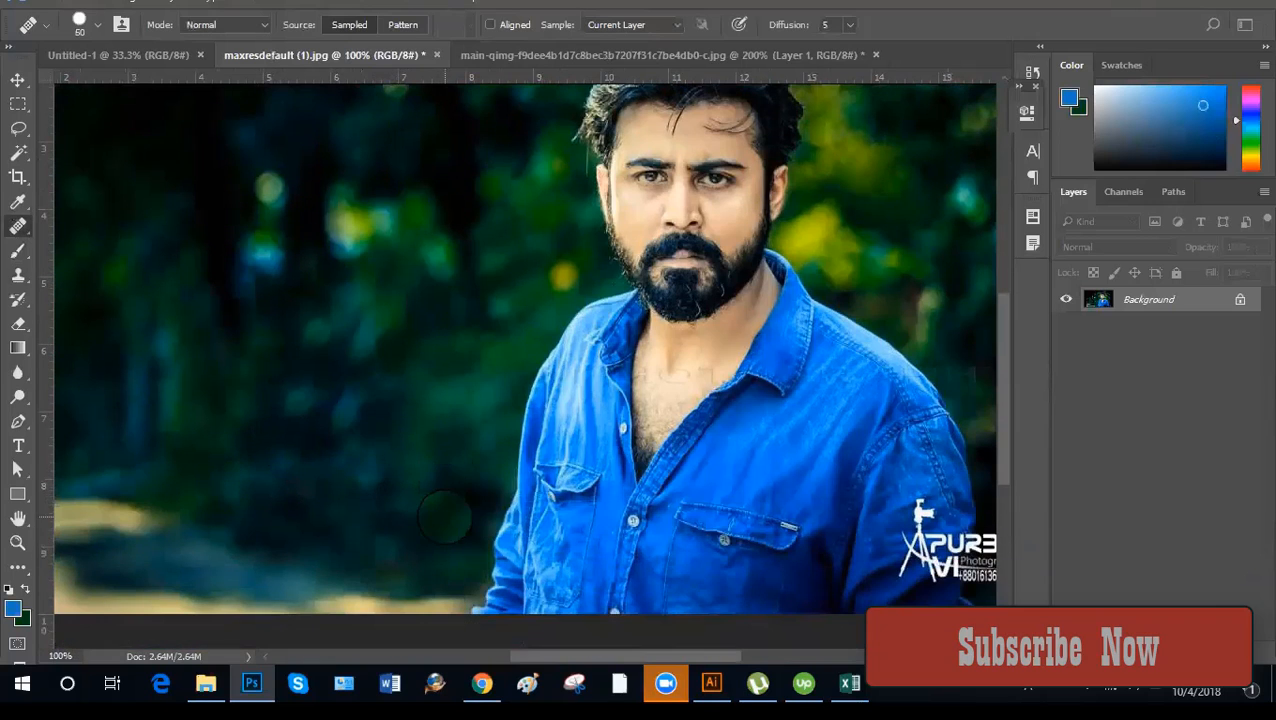
pyautogui.keyDown('alt'); pyautogui.click(374, 506); pyautogui.keyUp('alt')
pyautogui.moveTo(374, 480)
pyautogui.mouseDown()
pyautogui.moveTo(206, 467)
pyautogui.moveTo(207, 525)
pyautogui.moveTo(235, 536)
pyautogui.mouseUp()
# Examine the retouched background across the whole photo and the logo over the sleeve.
pyautogui.hotkey('ctrl', '-')
pyautogui.hotkey('ctrl', '-')
pyautogui.hotkey('ctrl', '+')
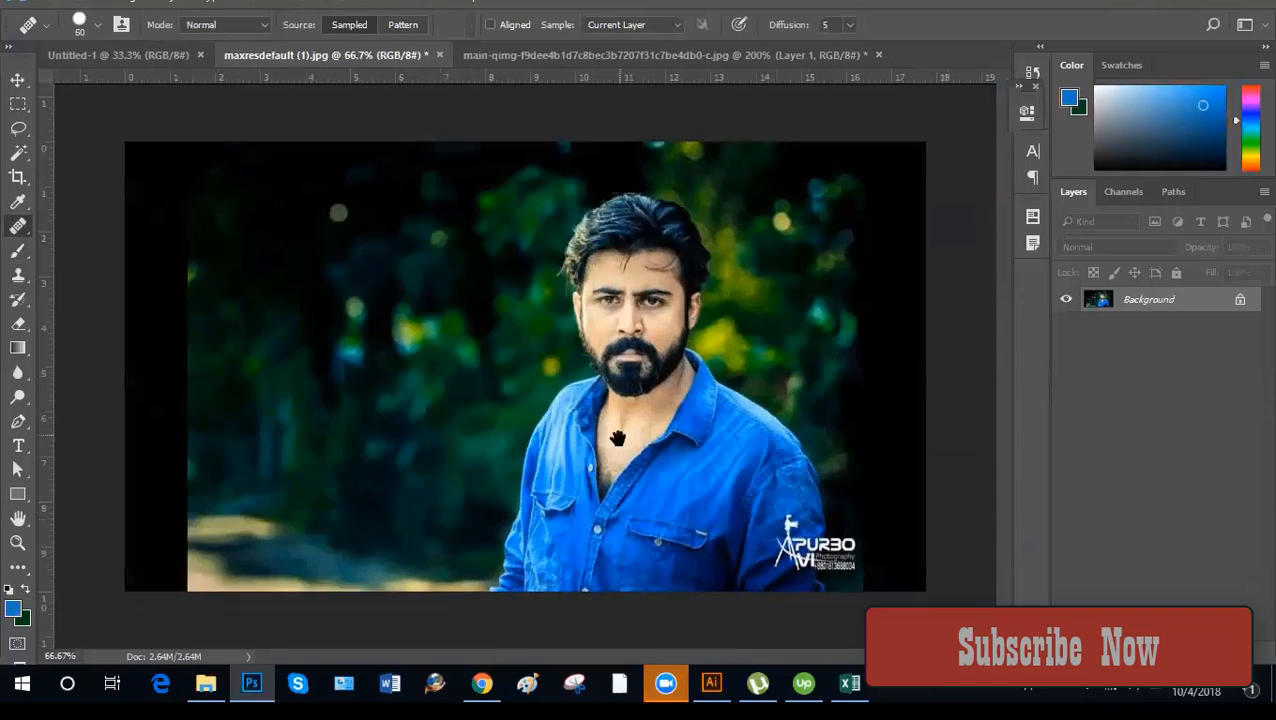
pyautogui.hotkey('ctrl', '+')
pyautogui.hotkey('ctrl', '+')
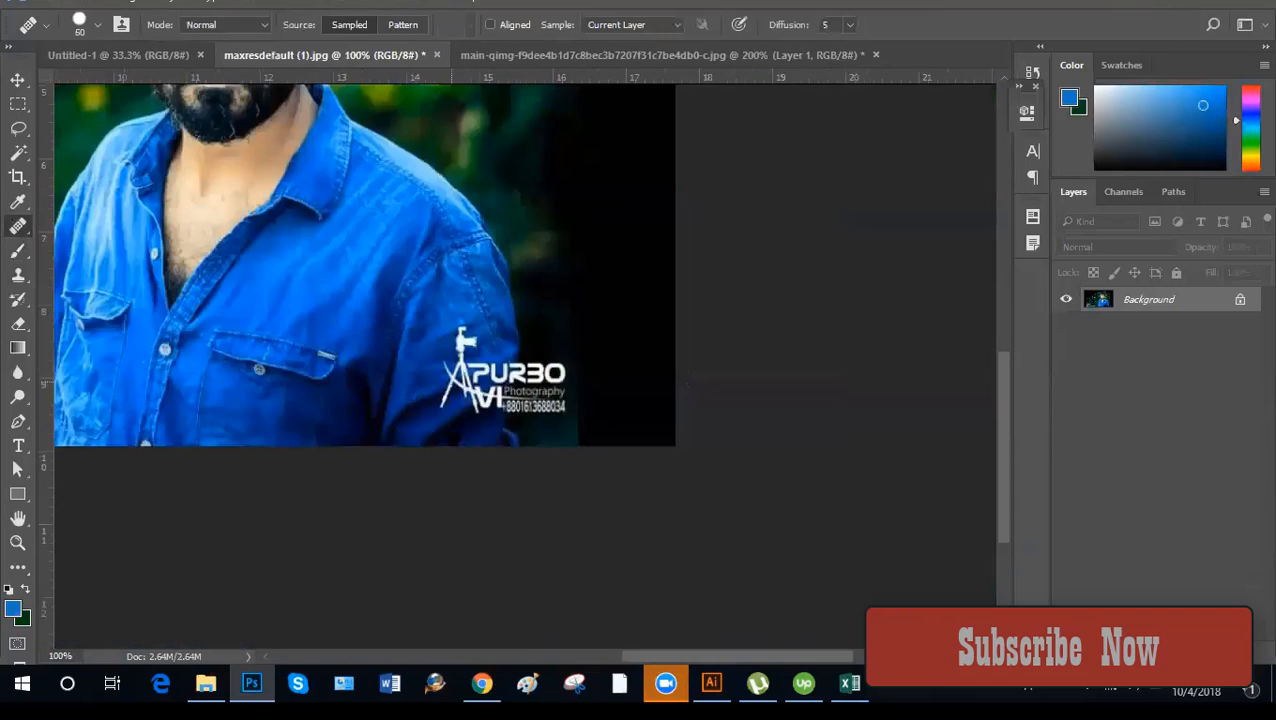
pyautogui.hotkey('ctrl', '-')
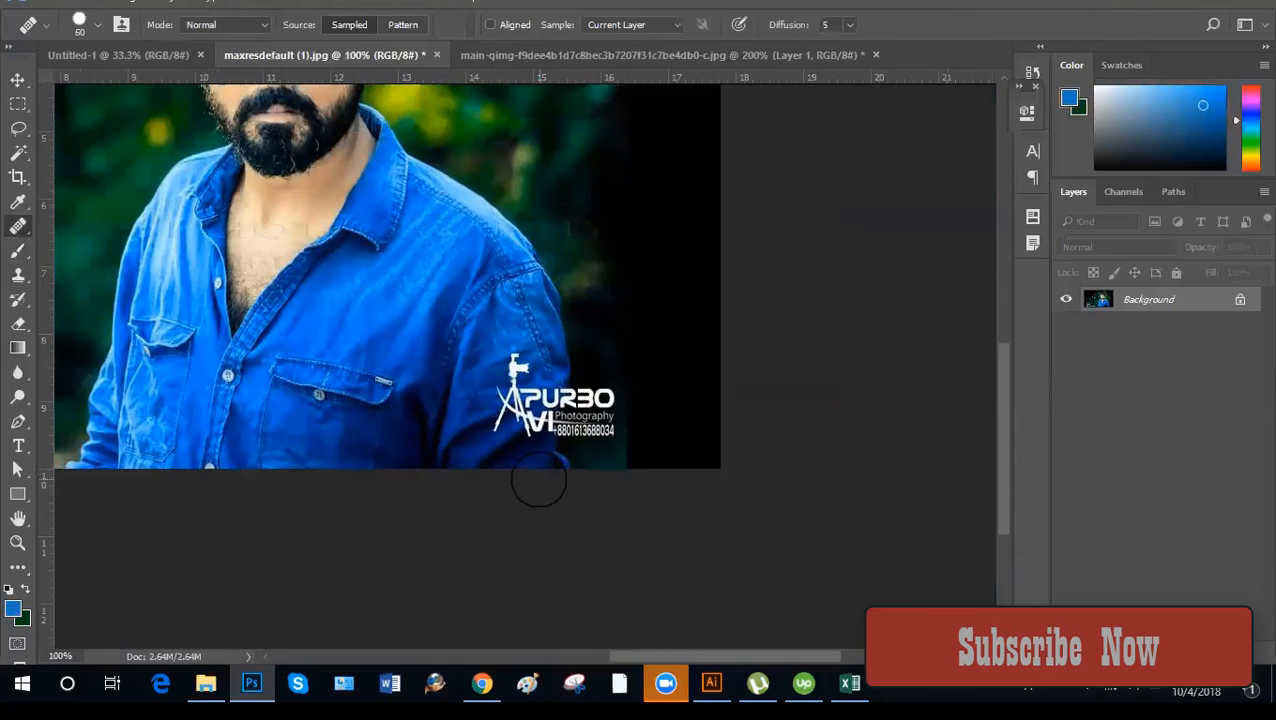
pyautogui.hotkey('ctrl', '-')
pyautogui.hotkey('ctrl', '-')
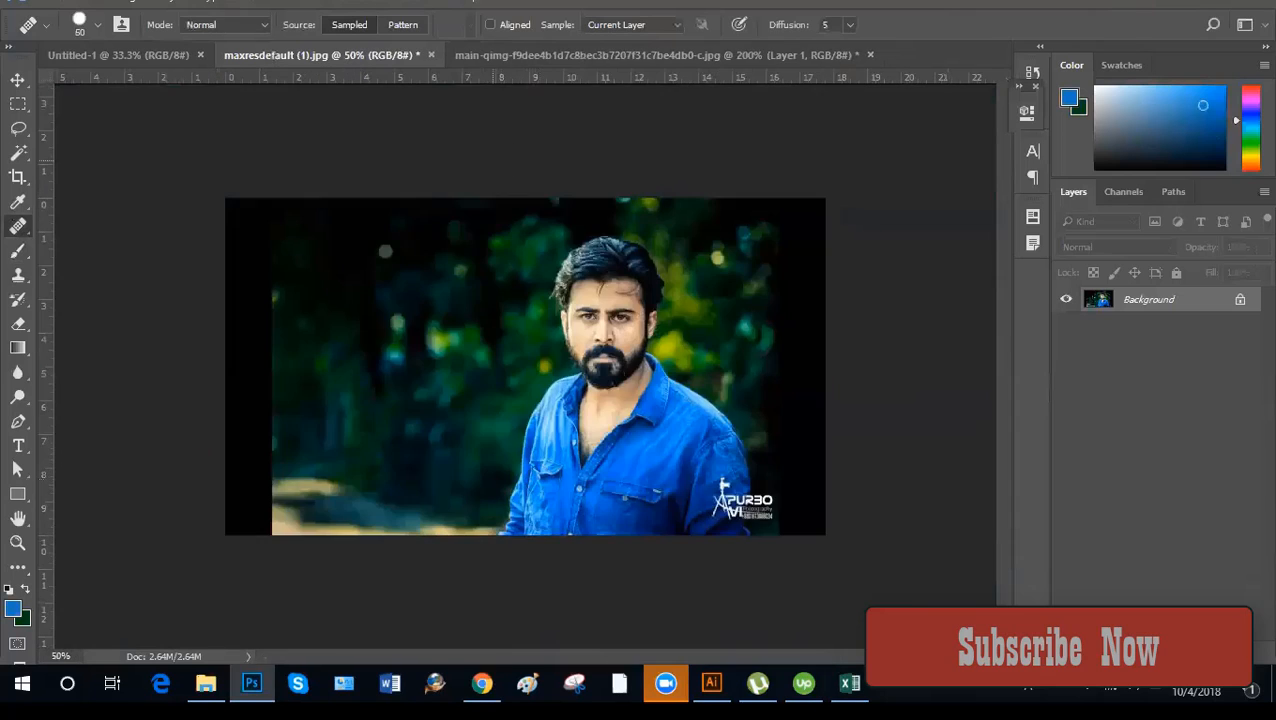
pyautogui.hotkey('ctrl', '+')
pyautogui.hotkey('ctrl', '+')
pyautogui.moveTo(428, 396); pyautogui.dragTo(538, 461)
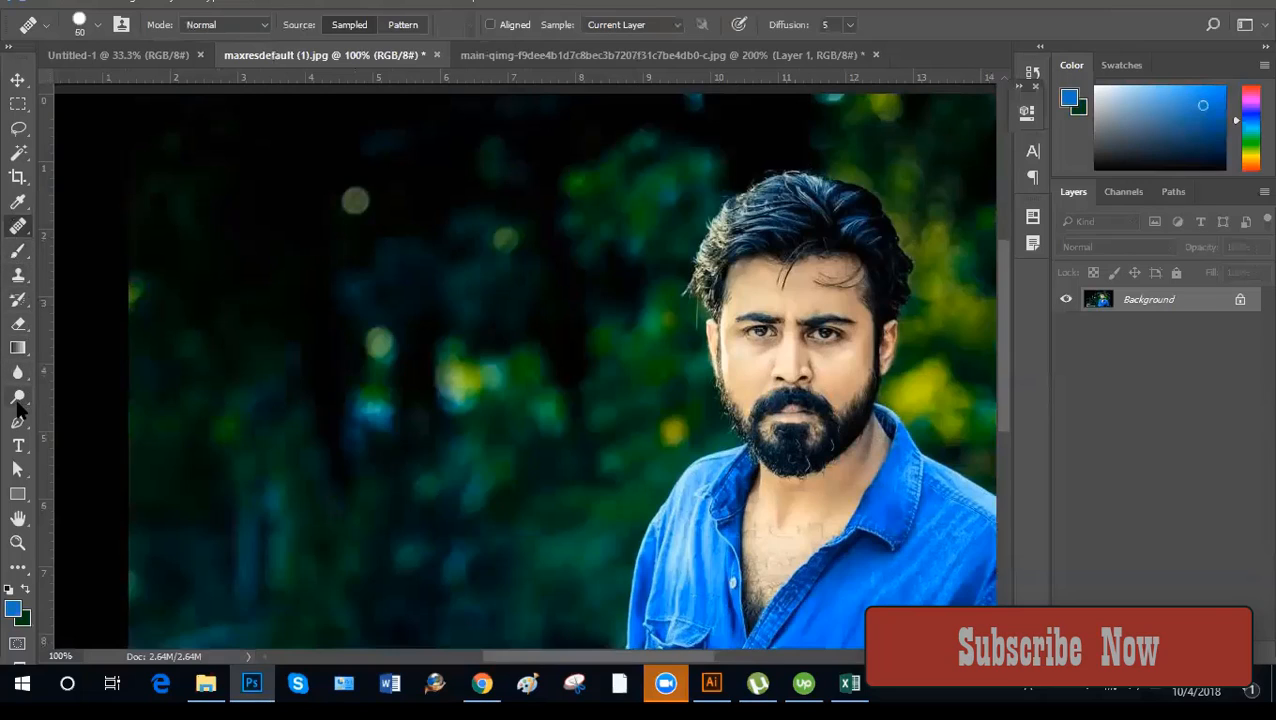
# Switch to the Clone Stamp, enlarge it to size 50 and sample the round light spot in the upper dark background.
pyautogui.click(18, 276)
pyautogui.keyDown('alt'); pyautogui.click(352, 257); pyautogui.keyUp('alt')
pyautogui.press(']')
pyautogui.press(']')
pyautogui.press(']')
pyautogui.press(']')
pyautogui.press(']')
pyautogui.click(360, 200)
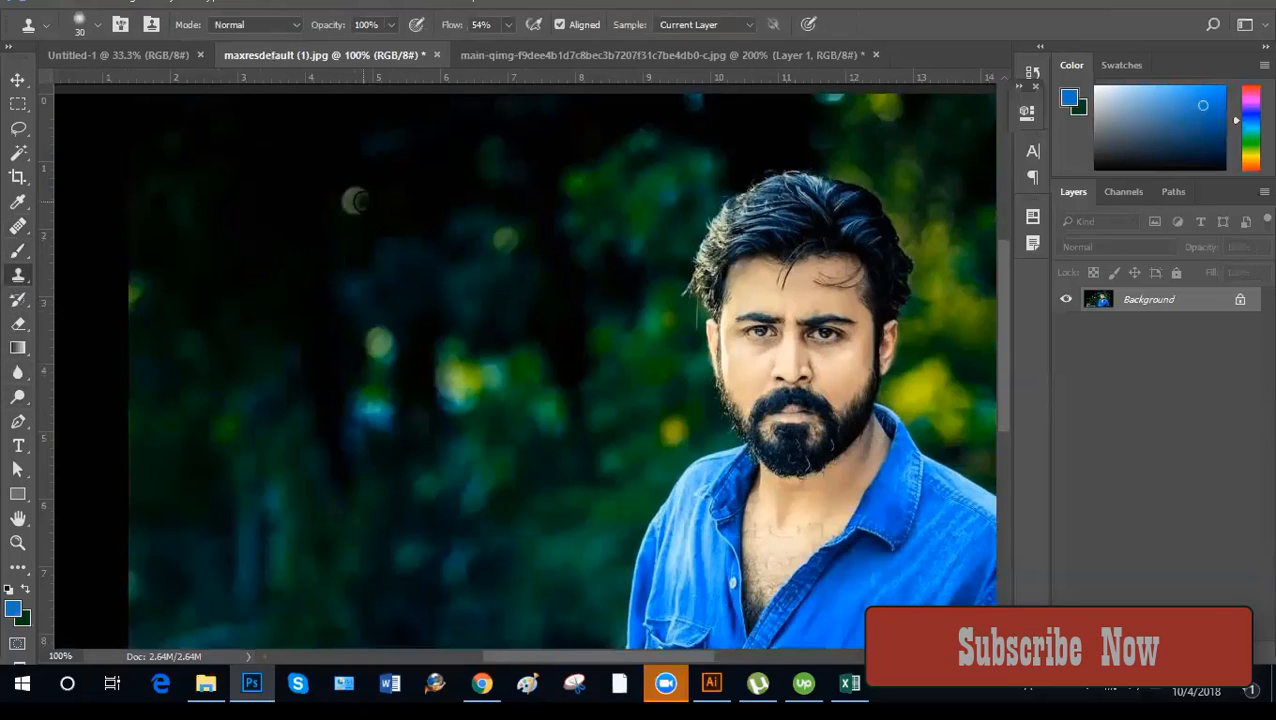
pyautogui.click(352, 199)
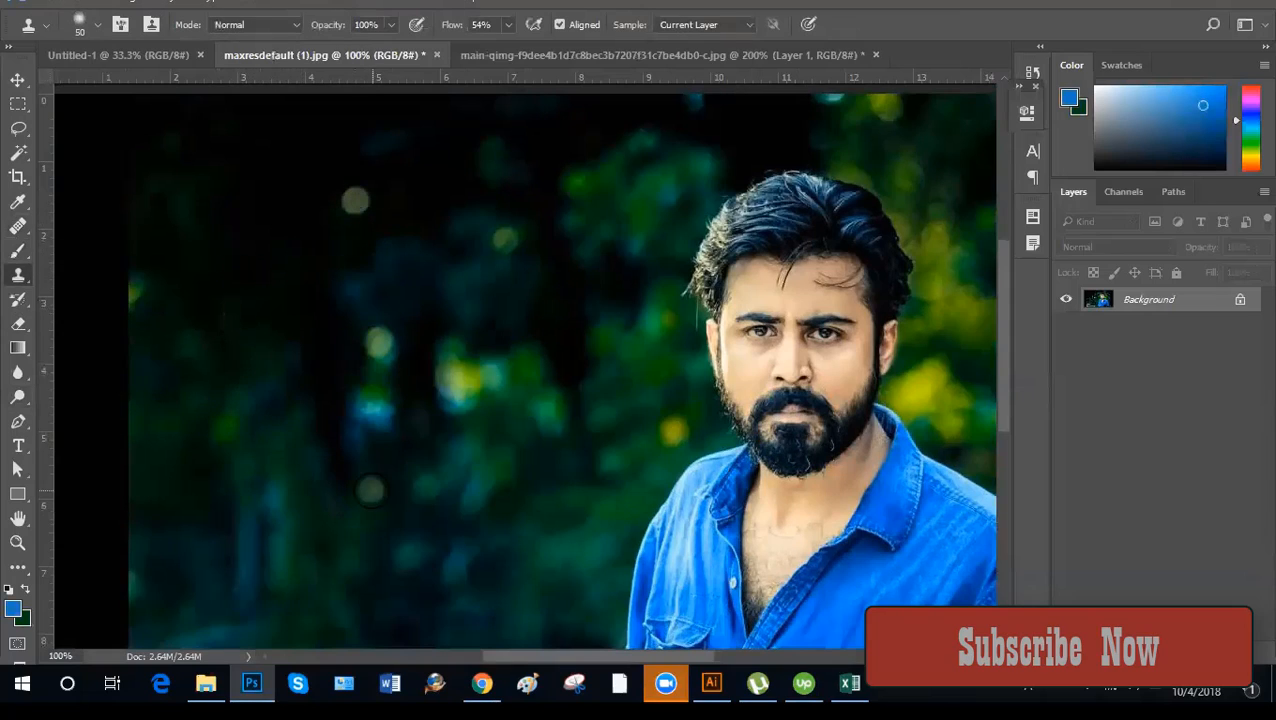
pyautogui.click(355, 199)
# Try stamping the sampled light spot onto the yellow foliage beside the face, and undo it.
pyautogui.hscroll(5, 490, 290)
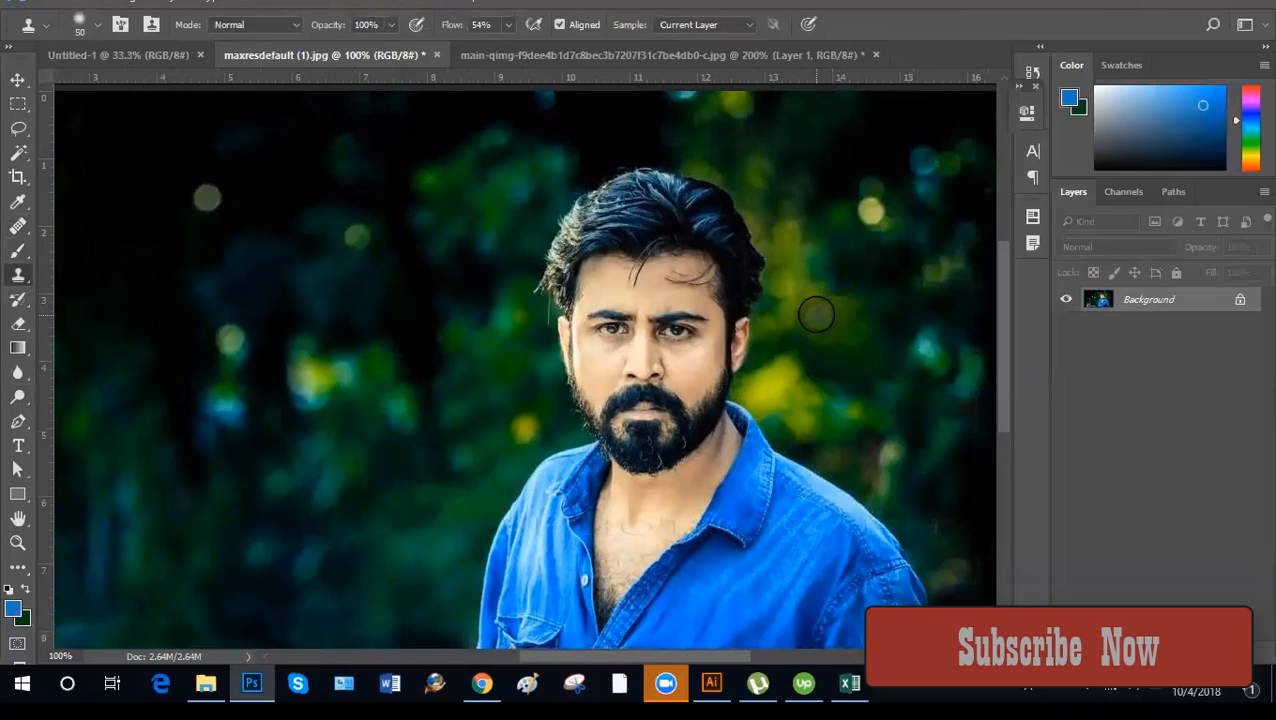
pyautogui.click(774, 406)
pyautogui.click(780, 390)
pyautogui.click(778, 390)
pyautogui.click(776, 383)
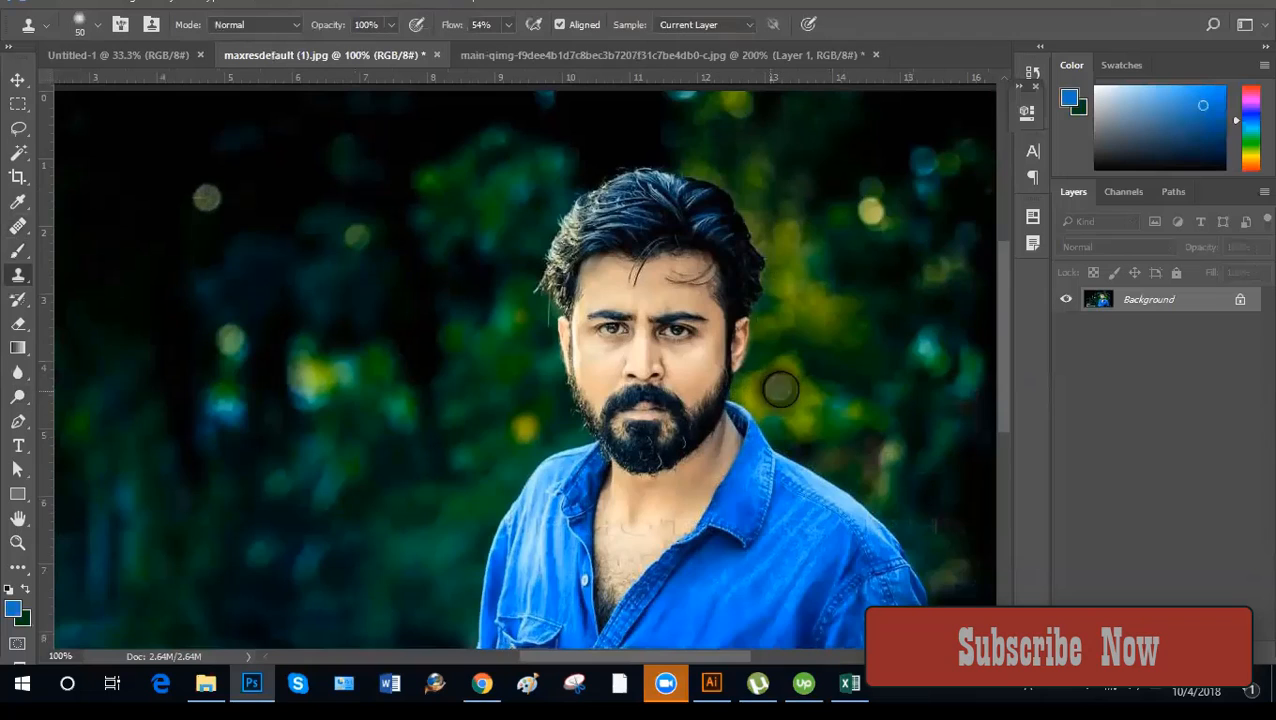
pyautogui.click(779, 388)
pyautogui.click(778, 395)
pyautogui.click(780, 392)
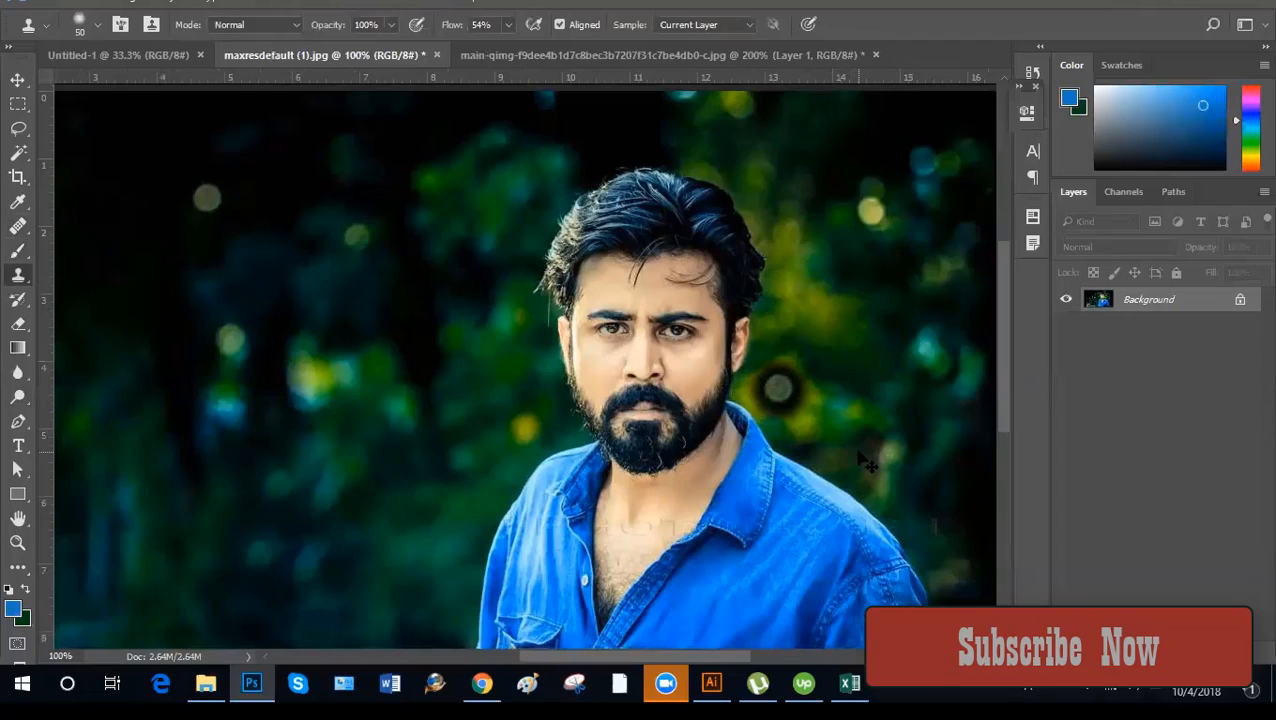
pyautogui.hotkey('ctrl', 'z')
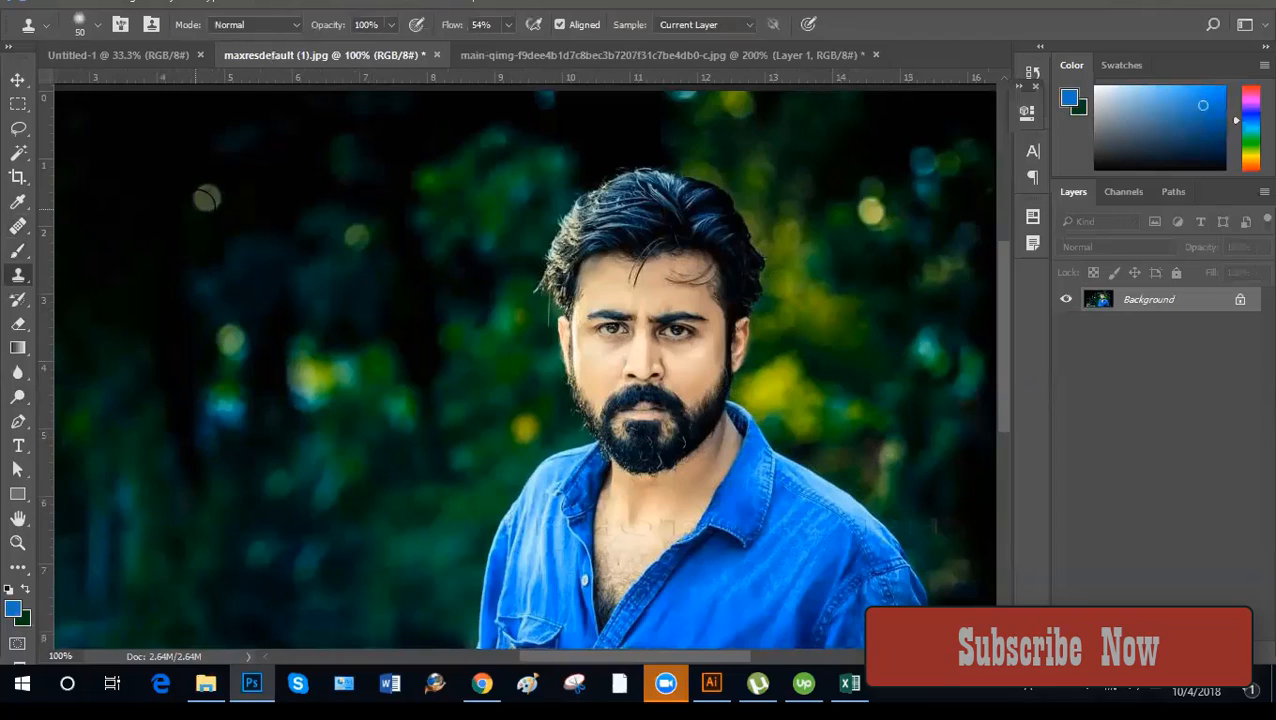
# Sample the round light spot in the upper dark background and paint it onto the yellow foliage beside the face with the Healing Brush.
pyautogui.keyDown('alt'); pyautogui.click(204, 198); pyautogui.keyUp('alt')
pyautogui.click(18, 226)
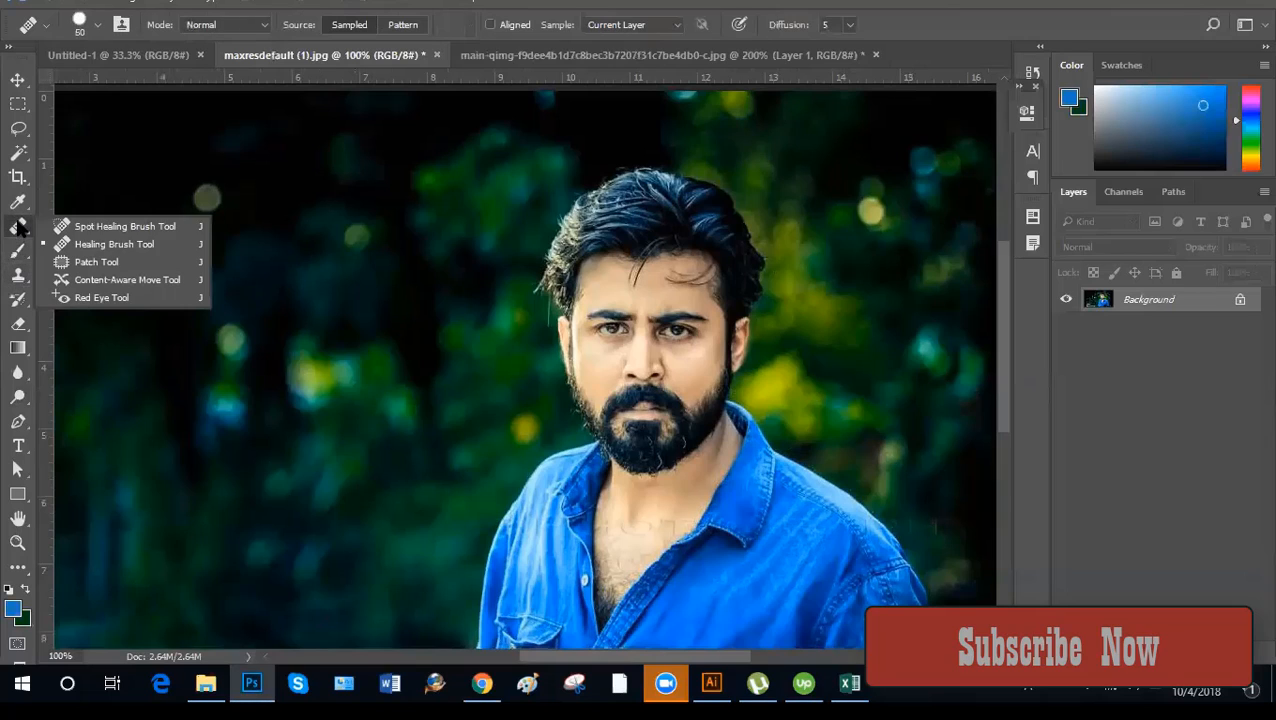
pyautogui.click(83, 244)
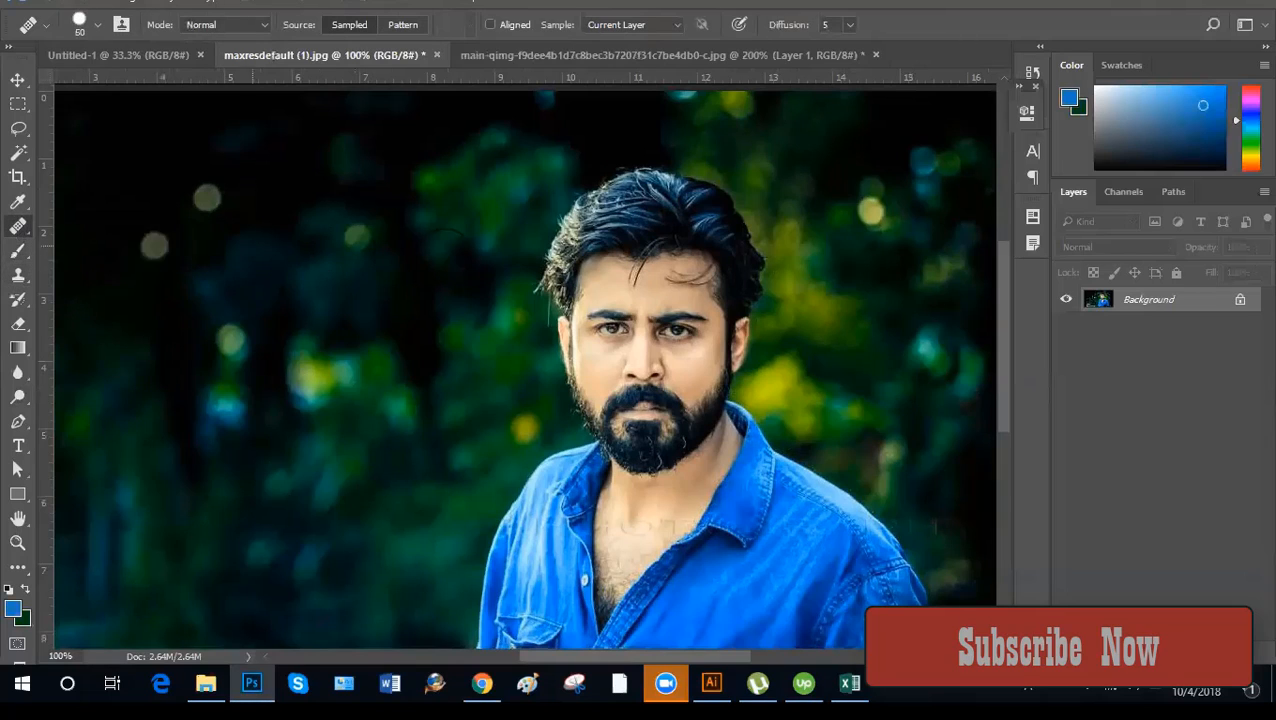
pyautogui.click(782, 385)
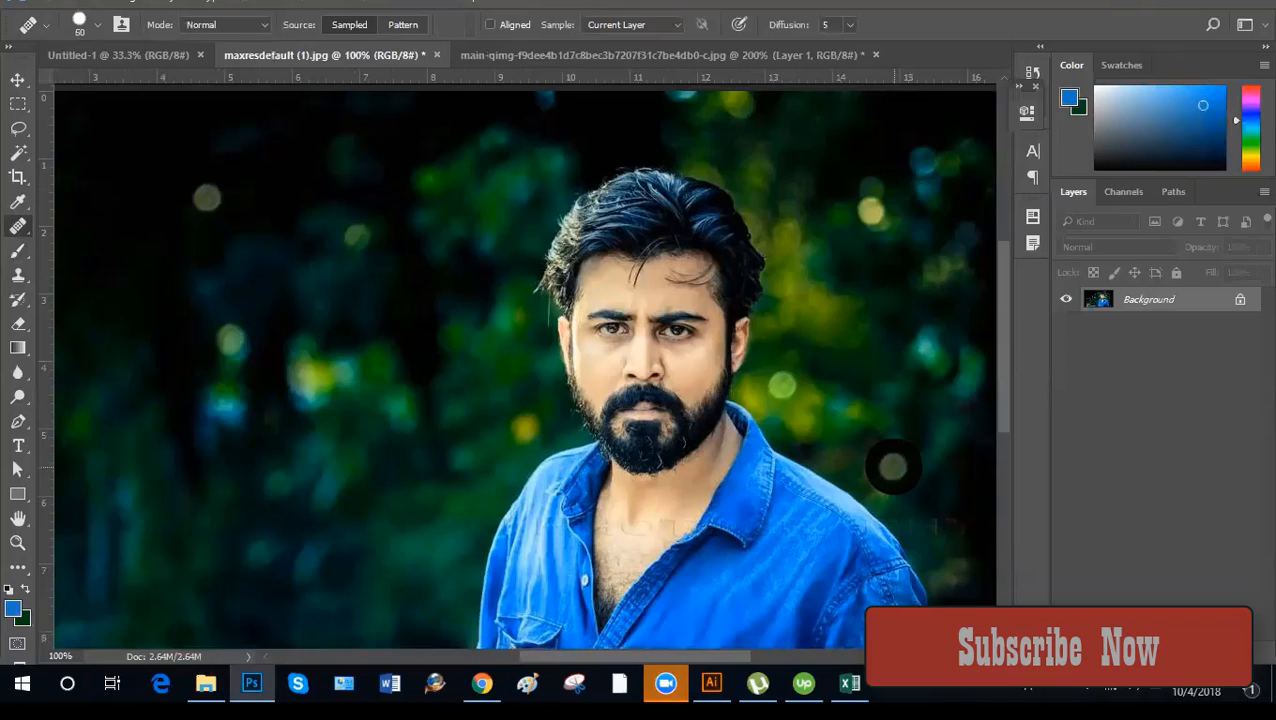
# Examine how the light spot painted with the Healing Brush blends into the foliage across the whole photo.
pyautogui.hotkey('ctrl', '-')
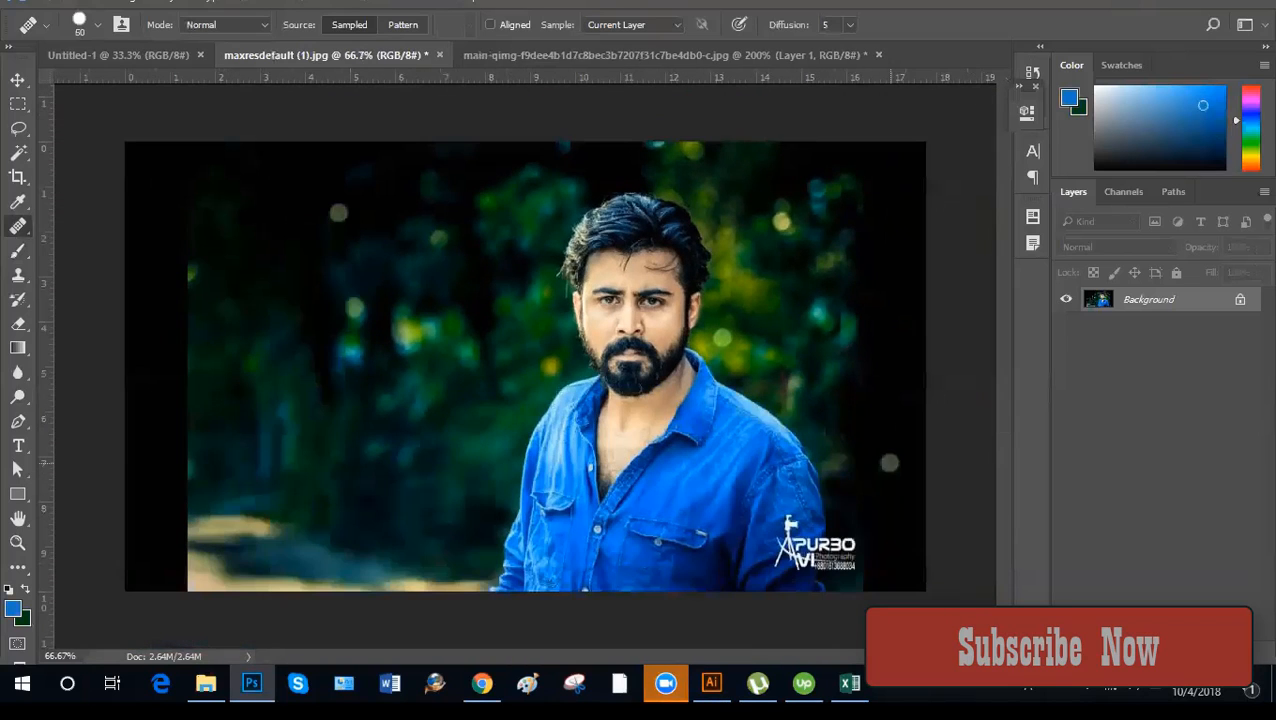
pyautogui.hotkey('ctrl', '+')
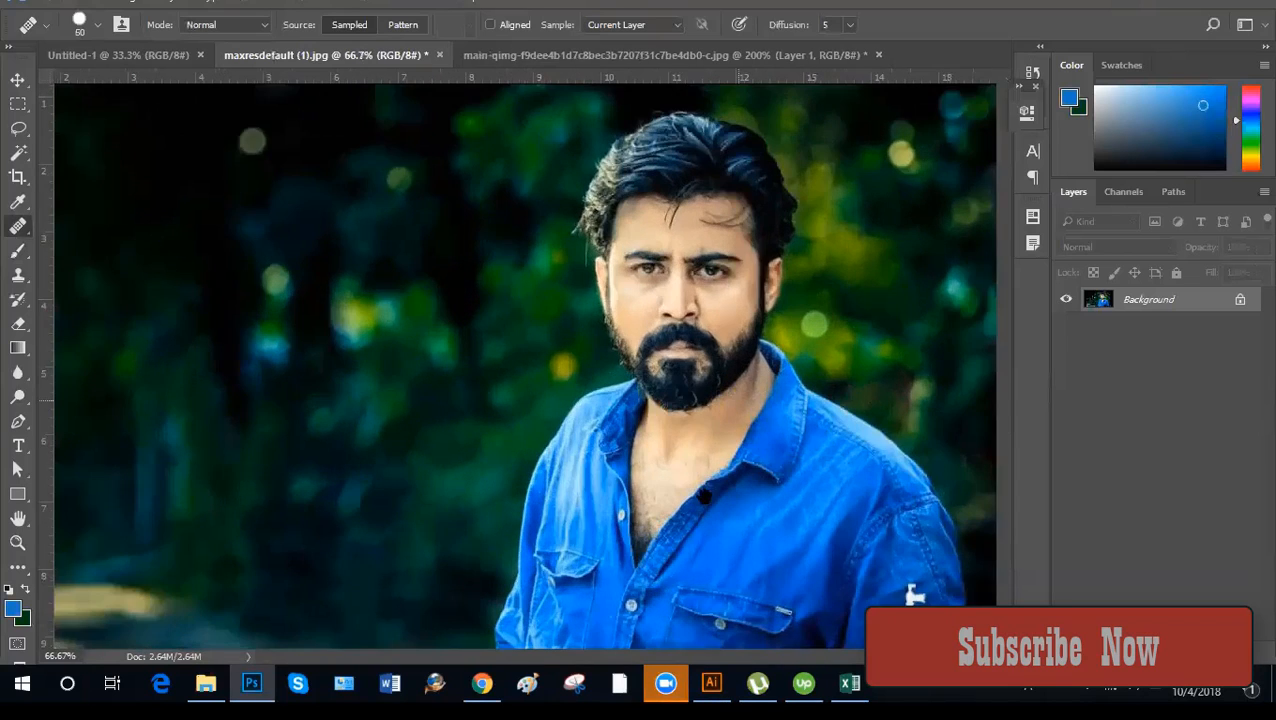
pyautogui.hotkey('ctrl', '-')
pyautogui.hotkey('ctrl', '-')
pyautogui.hotkey('ctrl', '-')
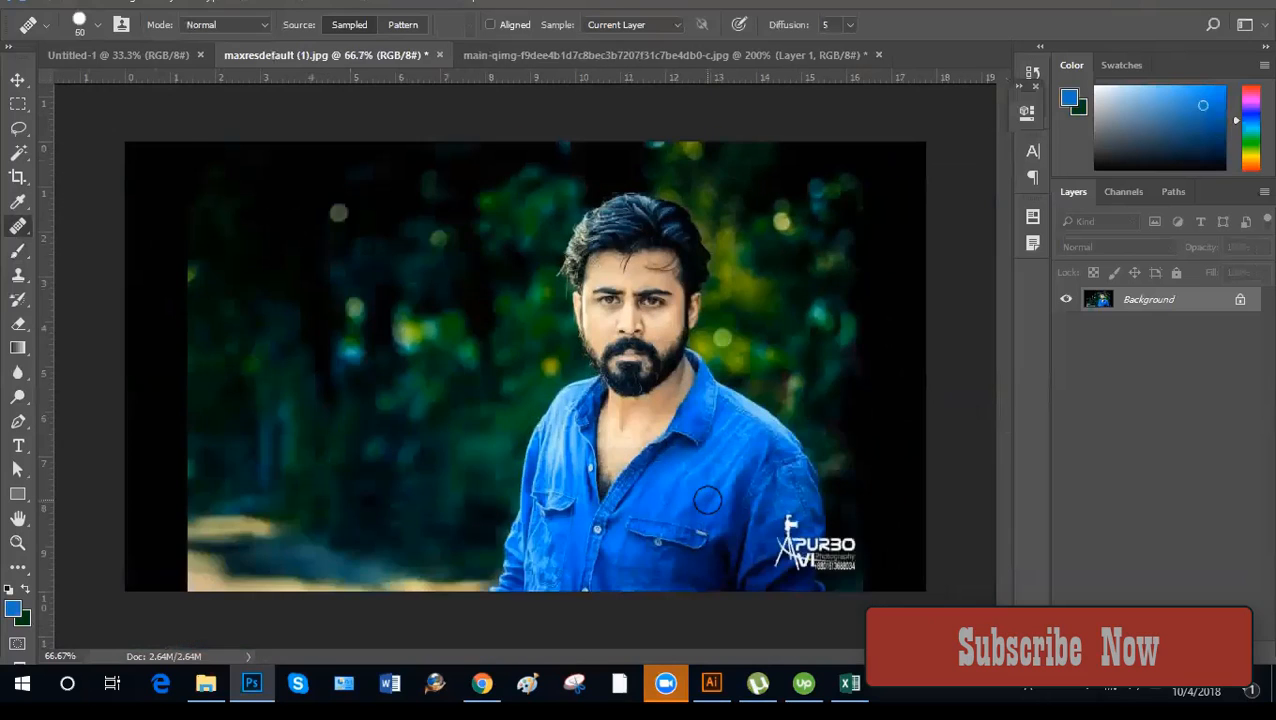
pyautogui.hotkey('ctrl', '+')
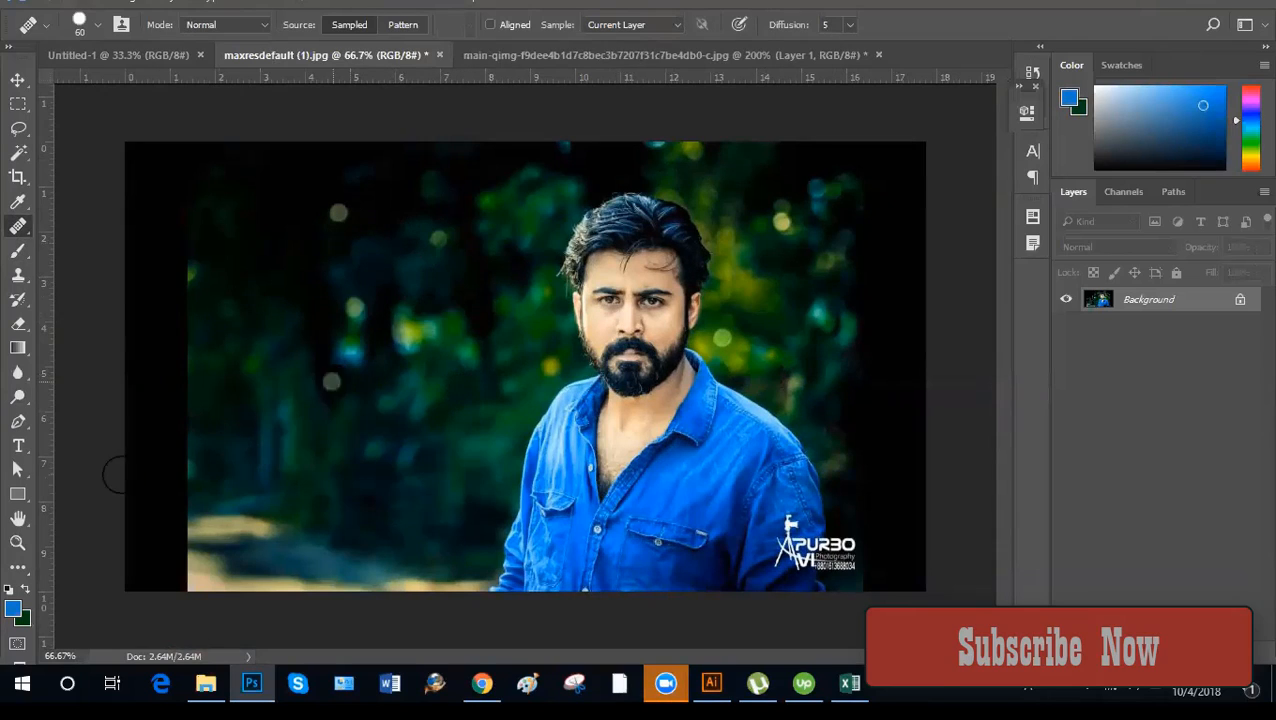
pyautogui.rightClick(18, 226)
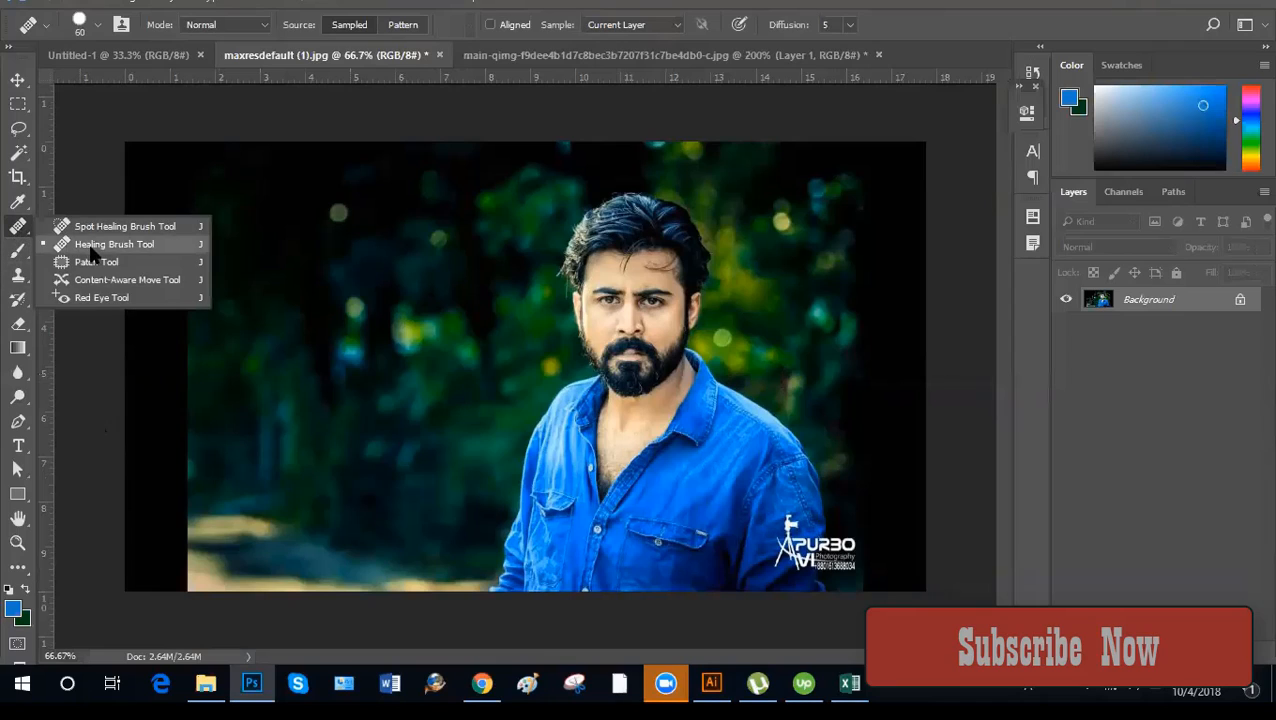
pyautogui.click(89, 243)
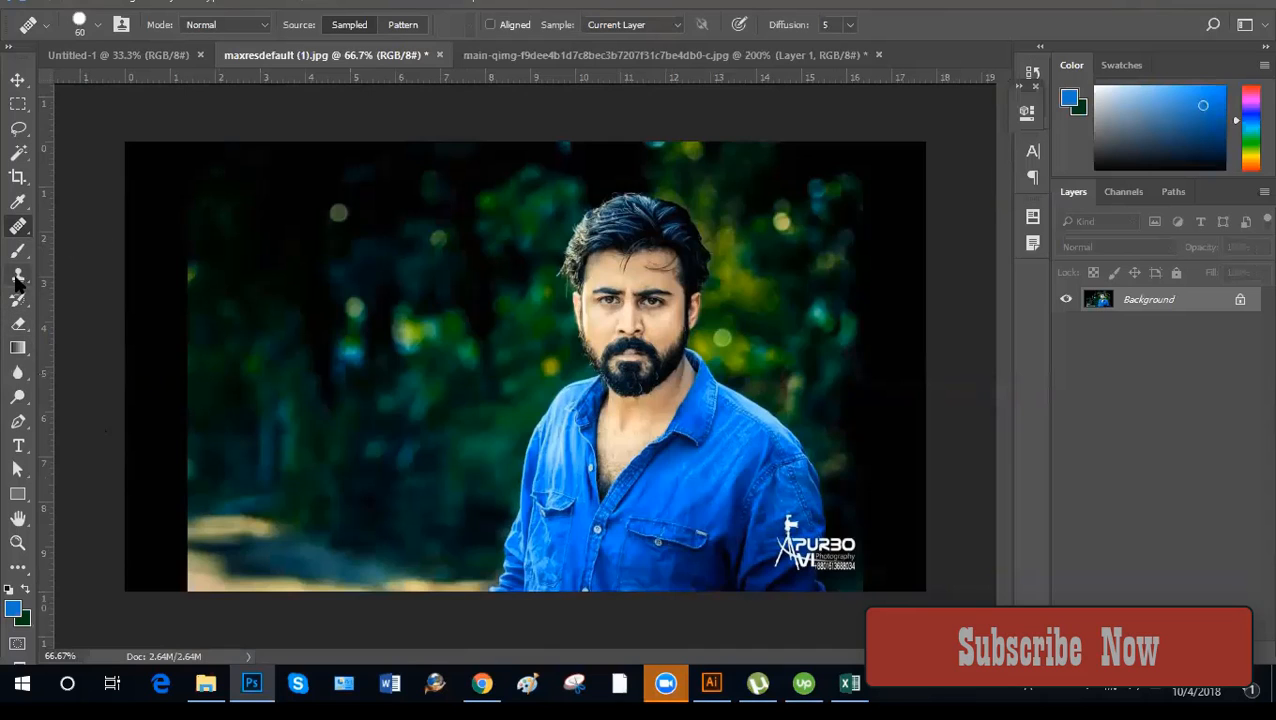
# Prepare the Healing Brush at size 25 for retouching the logo over the sleeve.
pyautogui.hotkey('ctrl', '+')
pyautogui.moveTo(838, 530); pyautogui.dragTo(661, 431)
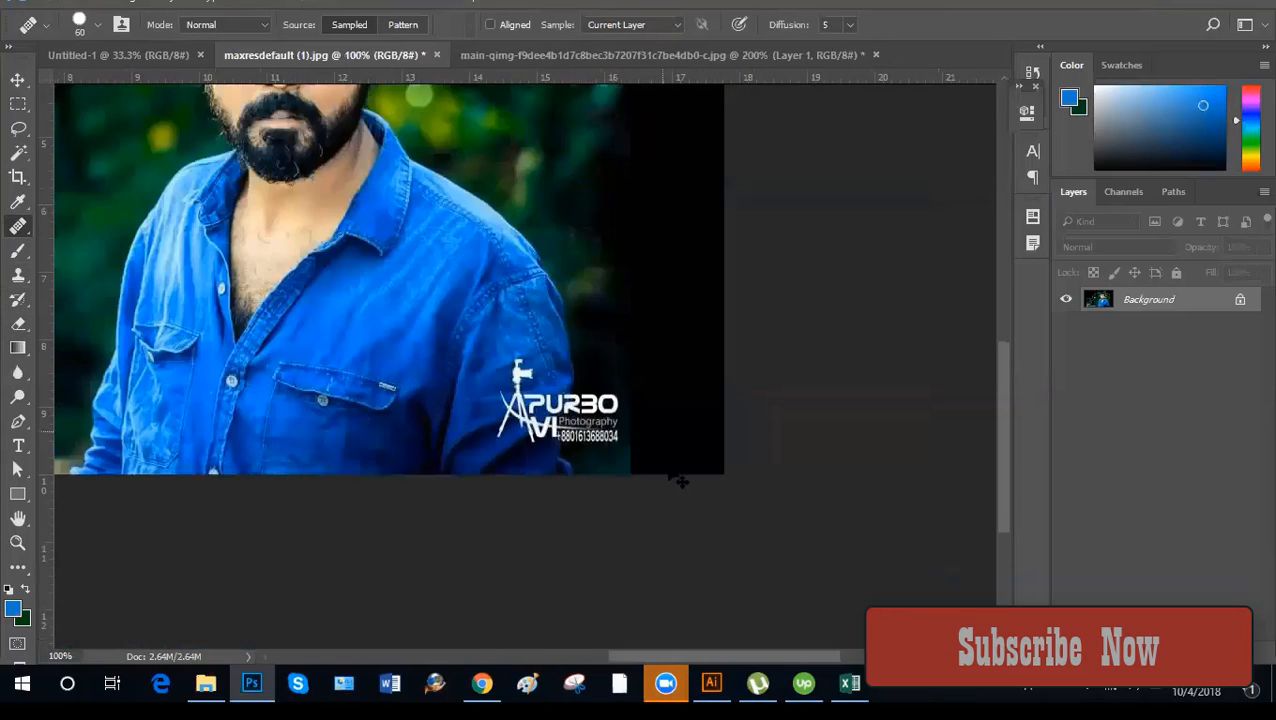
pyautogui.hotkey('ctrl', '+')
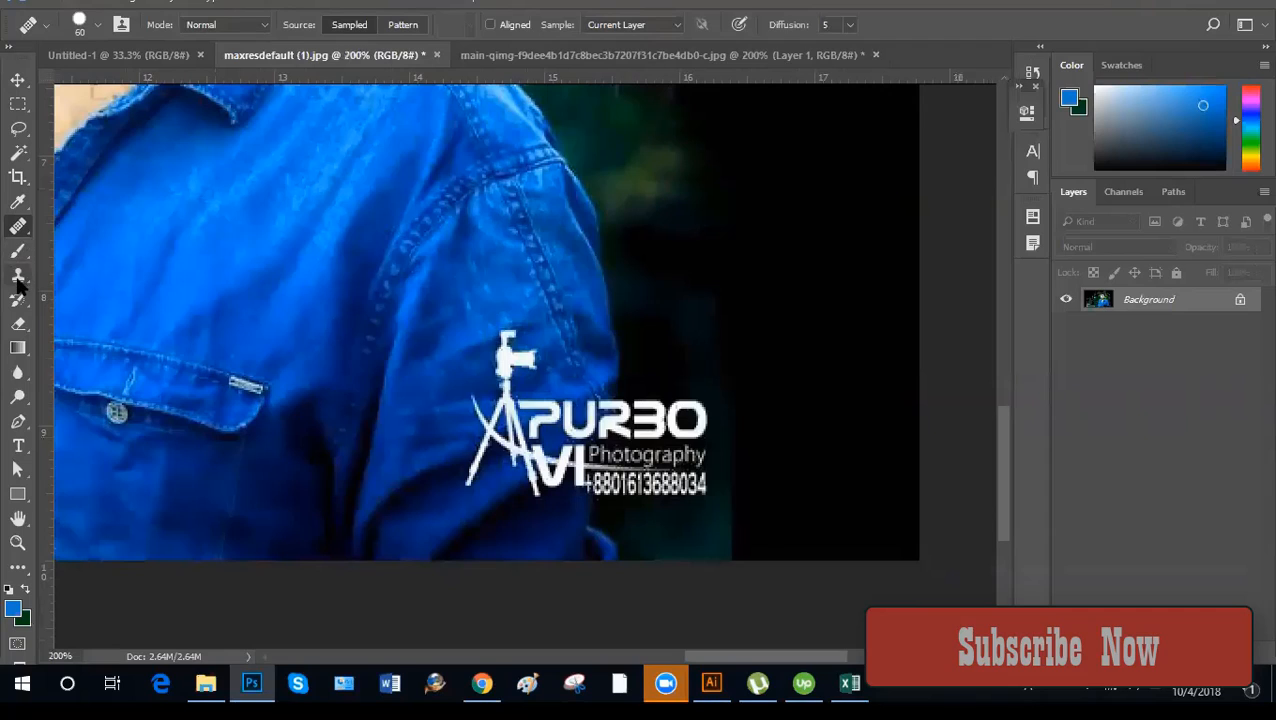
pyautogui.click(18, 275)
pyautogui.click(18, 228)
pyautogui.rightClick(18, 228)
pyautogui.click(86, 245)
pyautogui.press('[')
pyautogui.press('[')
pyautogui.press('[')
pyautogui.press('[')
pyautogui.press('[')
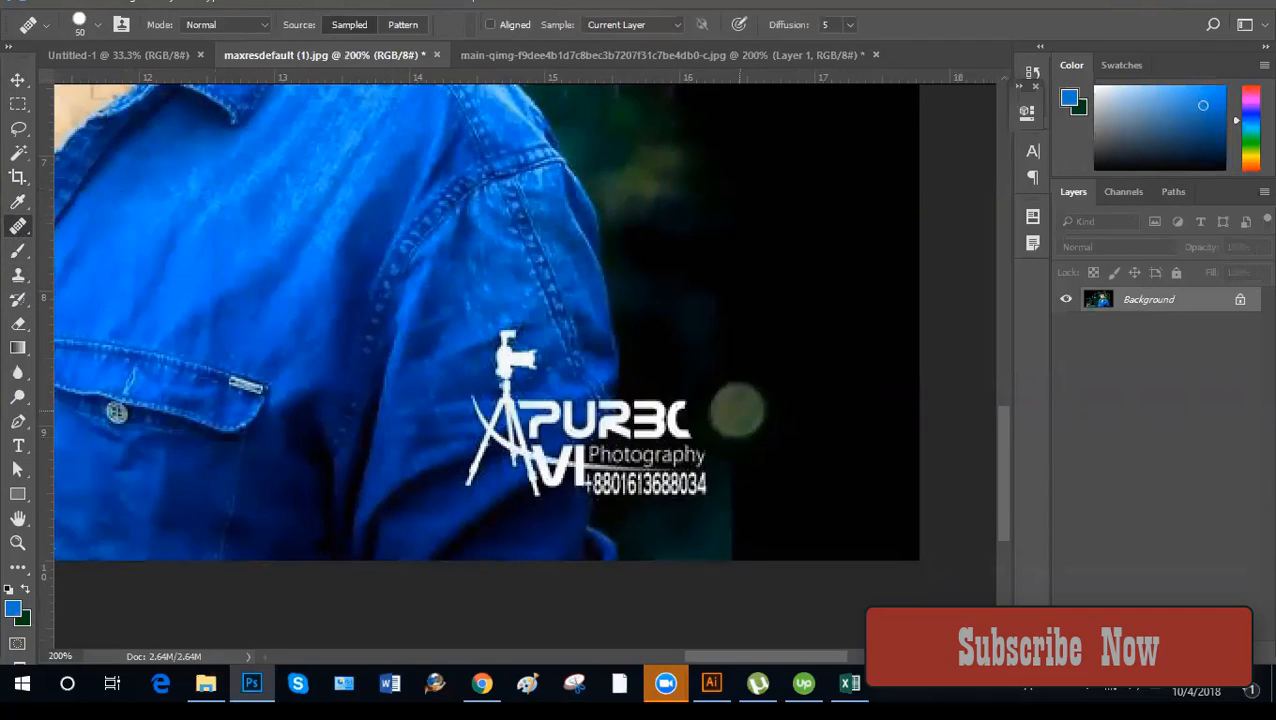
pyautogui.press(']')
pyautogui.press(']')
pyautogui.press(']')
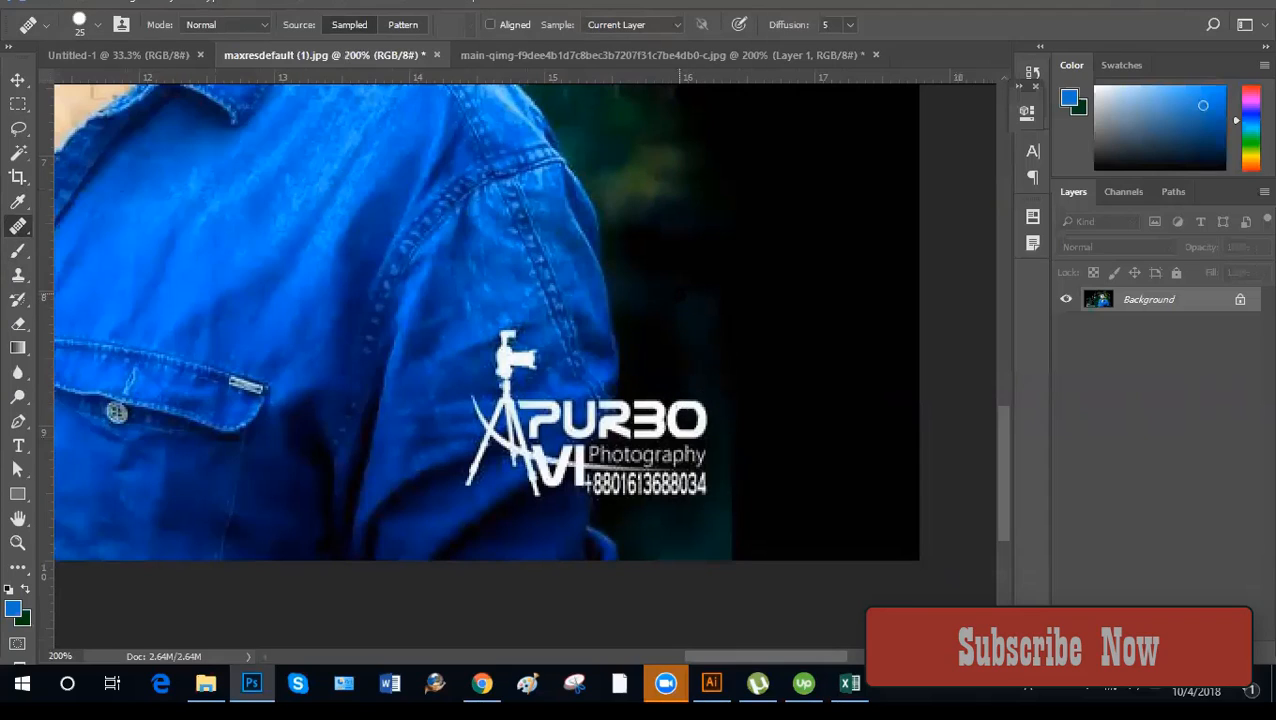
# Sample the dark background above the logo, try healing over the lettering beside the sleeve, and undo the stroke.
pyautogui.keyDown('alt'); pyautogui.click(686, 297); pyautogui.keyUp('alt')
pyautogui.moveTo(695, 394)
pyautogui.mouseDown()
pyautogui.moveTo(675, 437)
pyautogui.moveTo(695, 445)
pyautogui.moveTo(655, 433)
pyautogui.moveTo(740, 571)
pyautogui.mouseUp()
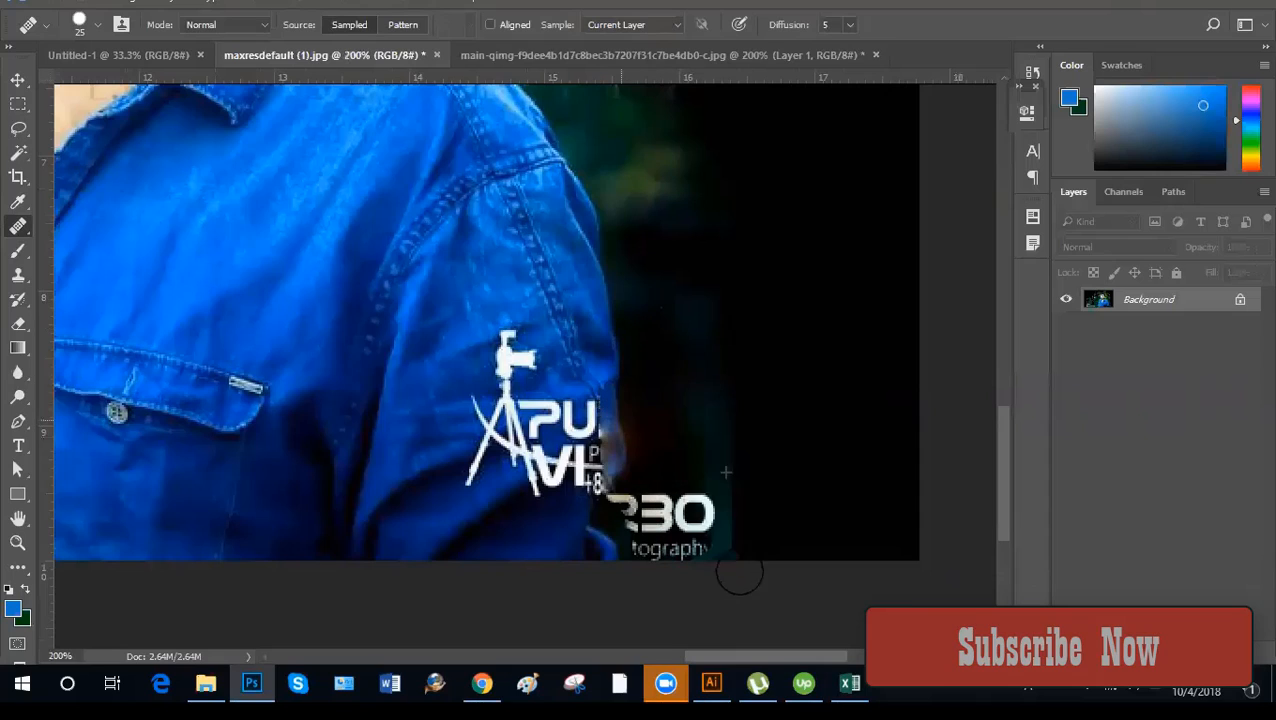
pyautogui.hotkey('ctrl', 'z')
# Try healing the logo's lettering again, first over the dark background and further onto the sleeve, and undo both strokes.
pyautogui.moveTo(697, 415)
pyautogui.mouseDown()
pyautogui.moveTo(672, 436)
pyautogui.moveTo(630, 440)
pyautogui.mouseUp()
pyautogui.scroll(3, 485, 330)
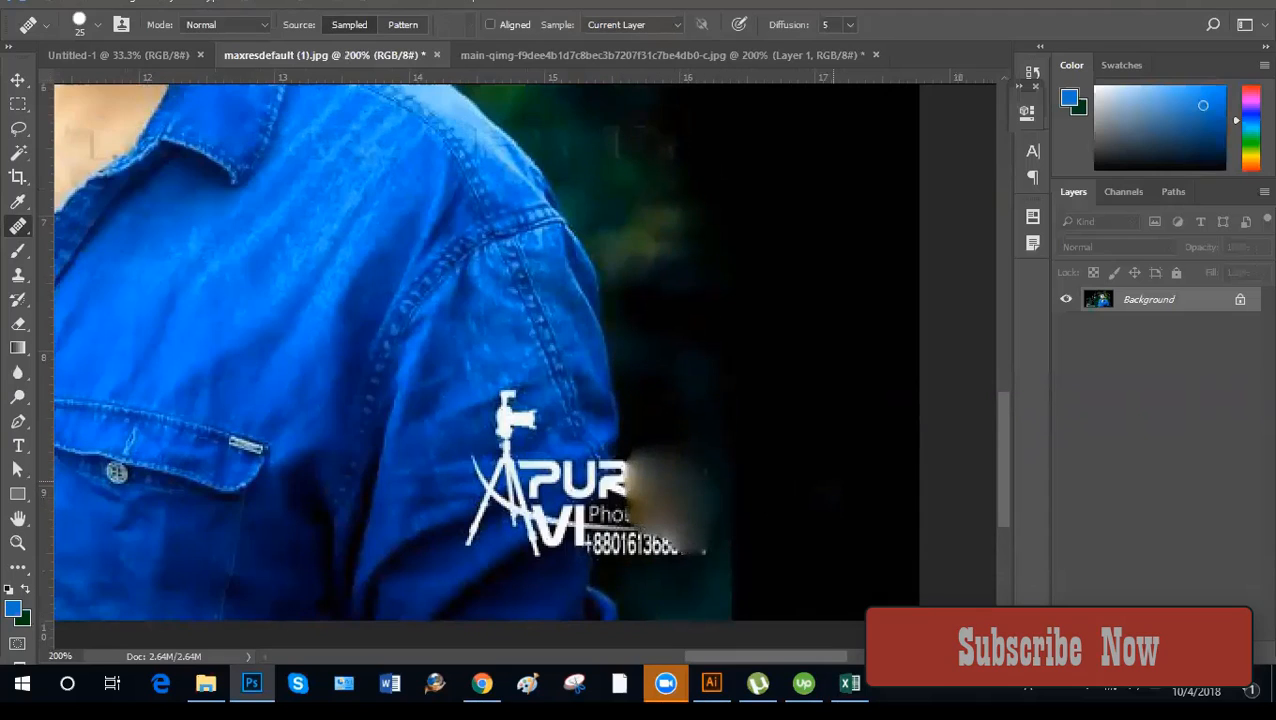
pyautogui.moveTo(669, 465)
pyautogui.mouseDown()
pyautogui.moveTo(643, 510)
pyautogui.moveTo(717, 545)
pyautogui.moveTo(694, 566)
pyautogui.moveTo(637, 522)
pyautogui.moveTo(627, 488)
pyautogui.moveTo(616, 514)
pyautogui.moveTo(583, 495)
pyautogui.moveTo(560, 540)
pyautogui.mouseUp()
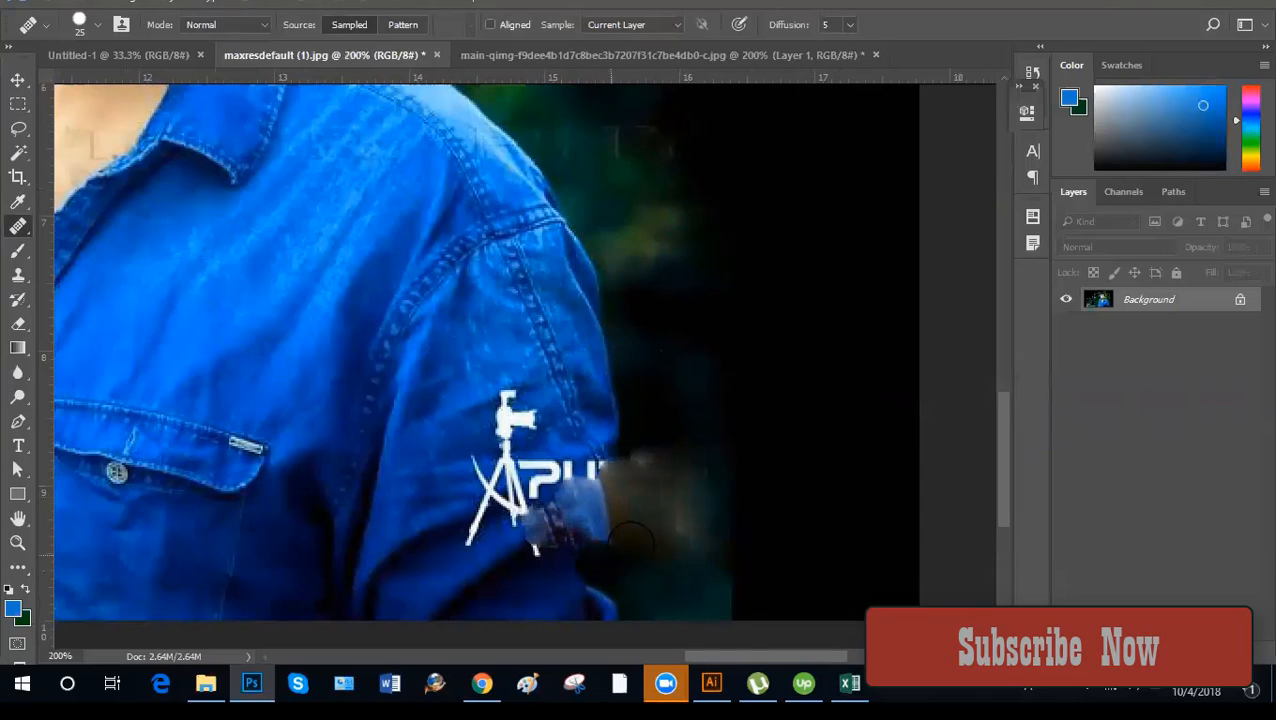
pyautogui.hotkey('ctrl', 'z')
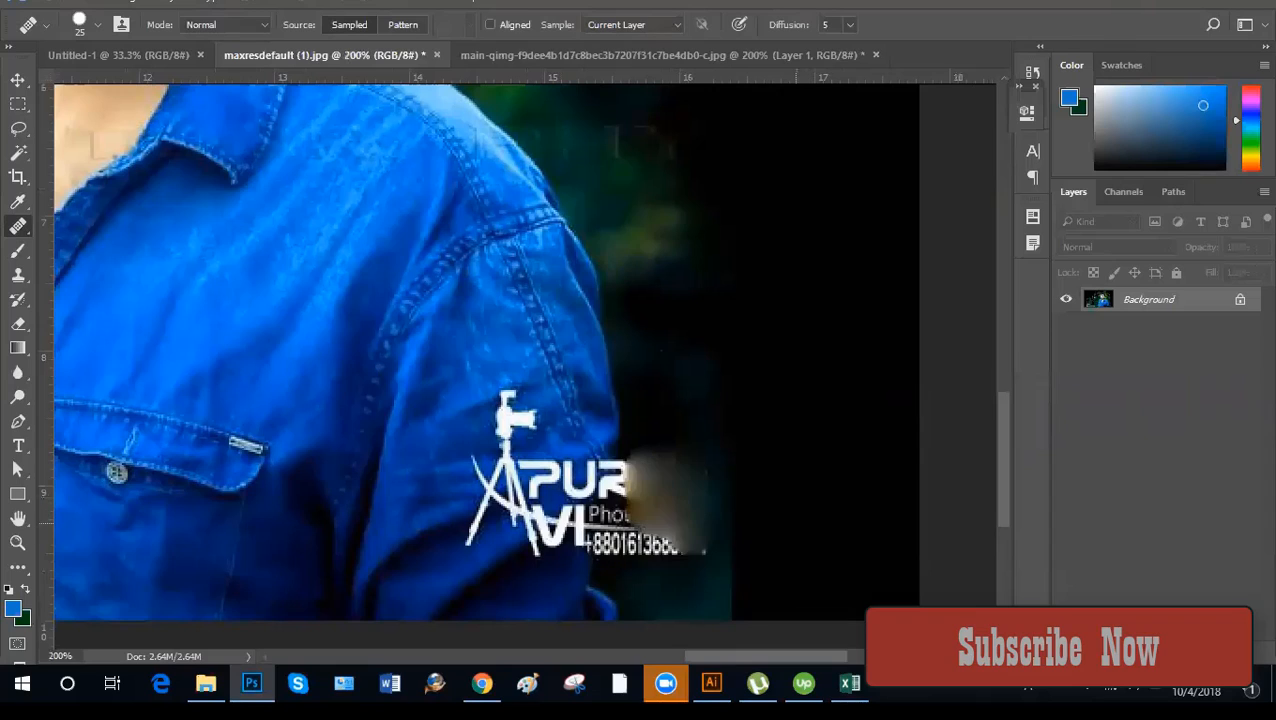
pyautogui.hotkey('ctrl', 'z')
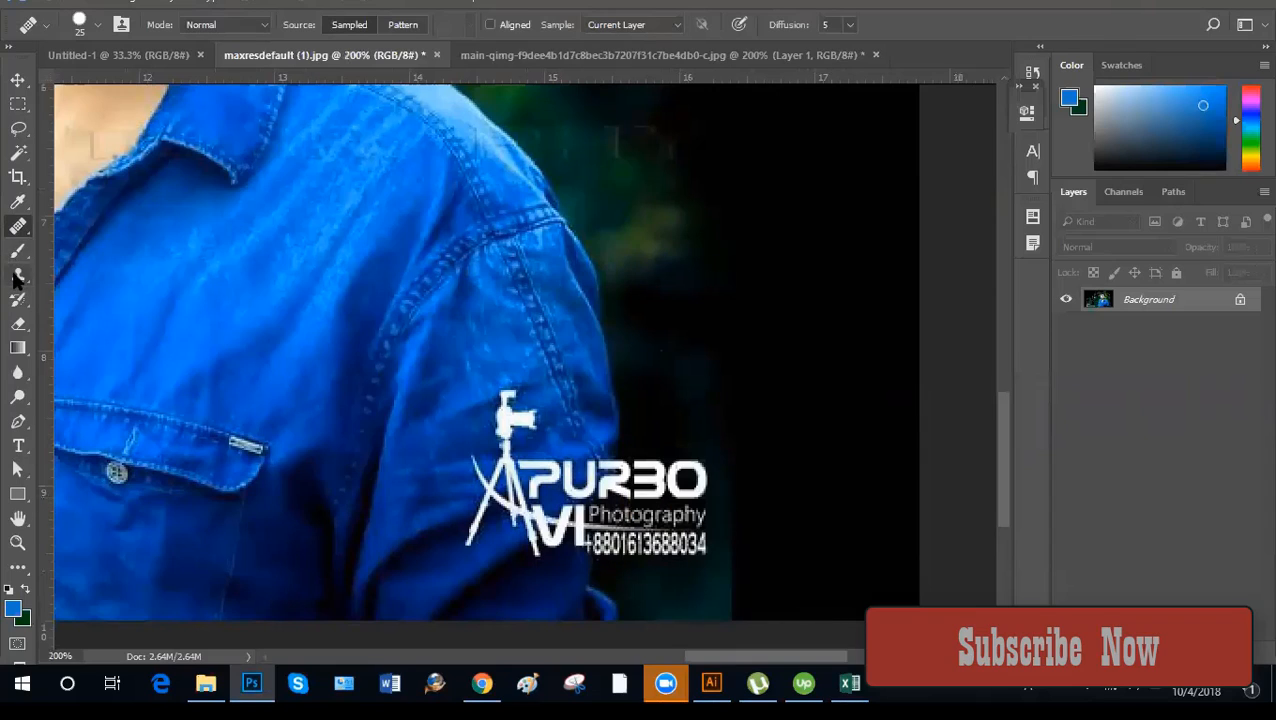
# Switch to the Clone Stamp and reduce its brush to size 15 for the logo.
pyautogui.moveTo(18, 274); pyautogui.dragTo(88, 288)
pyautogui.click(87, 277)
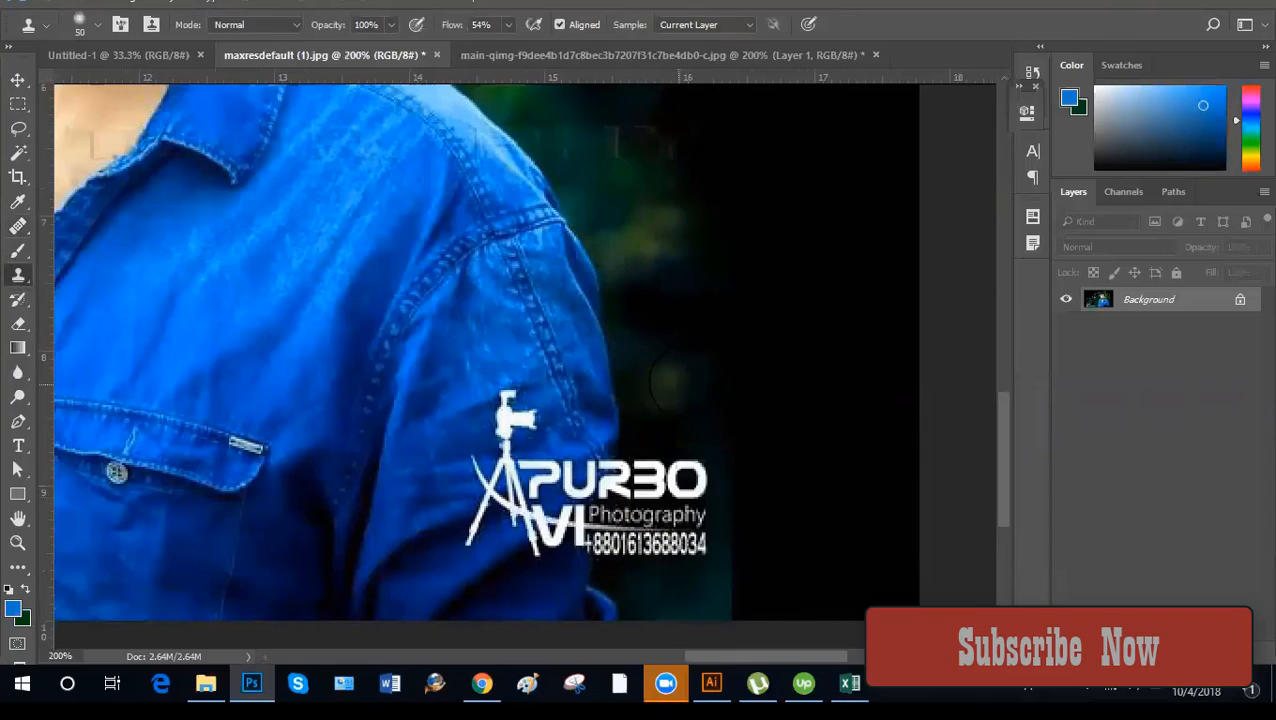
pyautogui.hotkey('ctrl', '-')
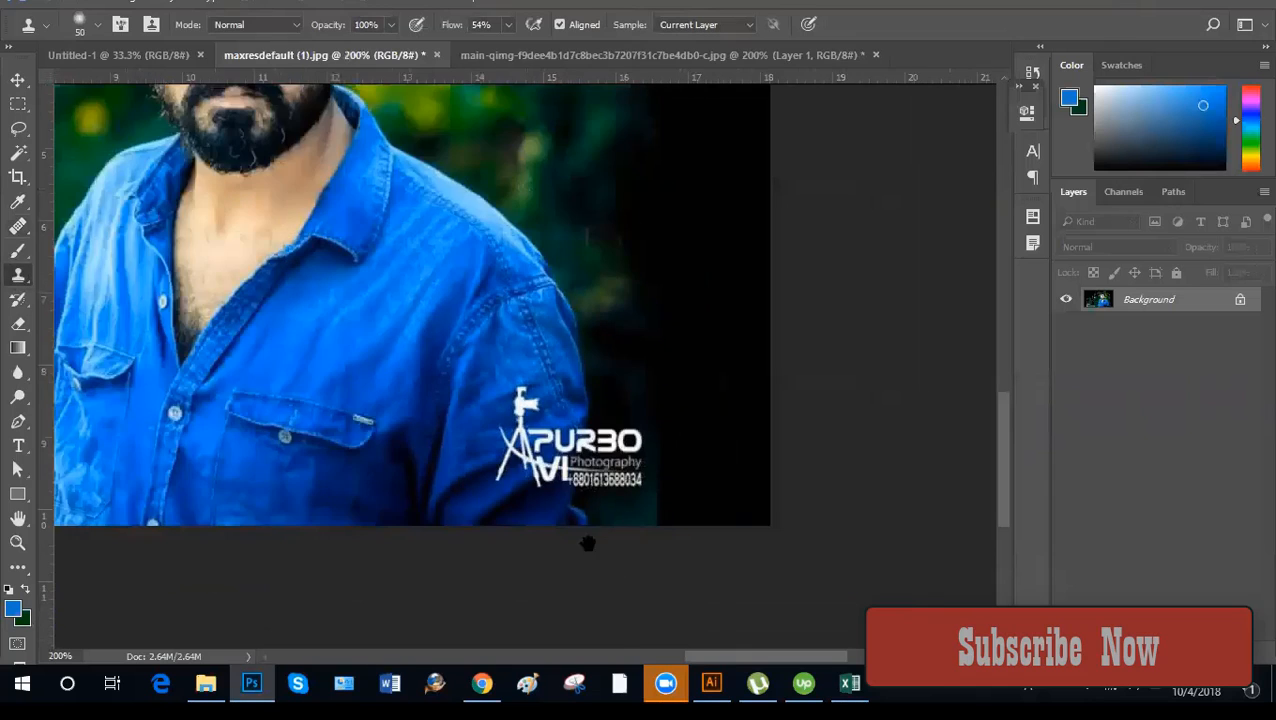
pyautogui.moveTo(588, 543); pyautogui.dragTo(610, 459)
pyautogui.press('[')
pyautogui.press('[')
pyautogui.press('[')
pyautogui.press('[')
pyautogui.press('[')
pyautogui.press('[')
pyautogui.press('[')
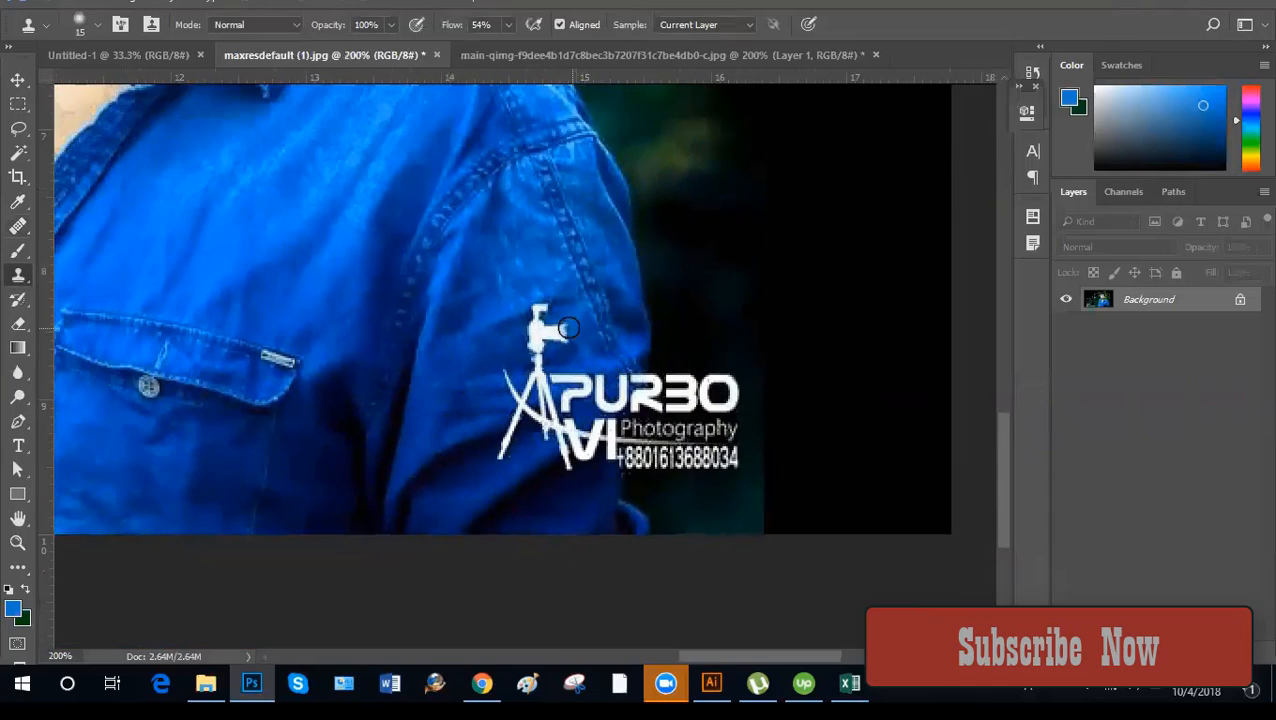
# Clone dark background over the large lettering beside the sleeve, enlarging the brush to size 30 for the second pass.
pyautogui.hotkey('ctrl', '+')
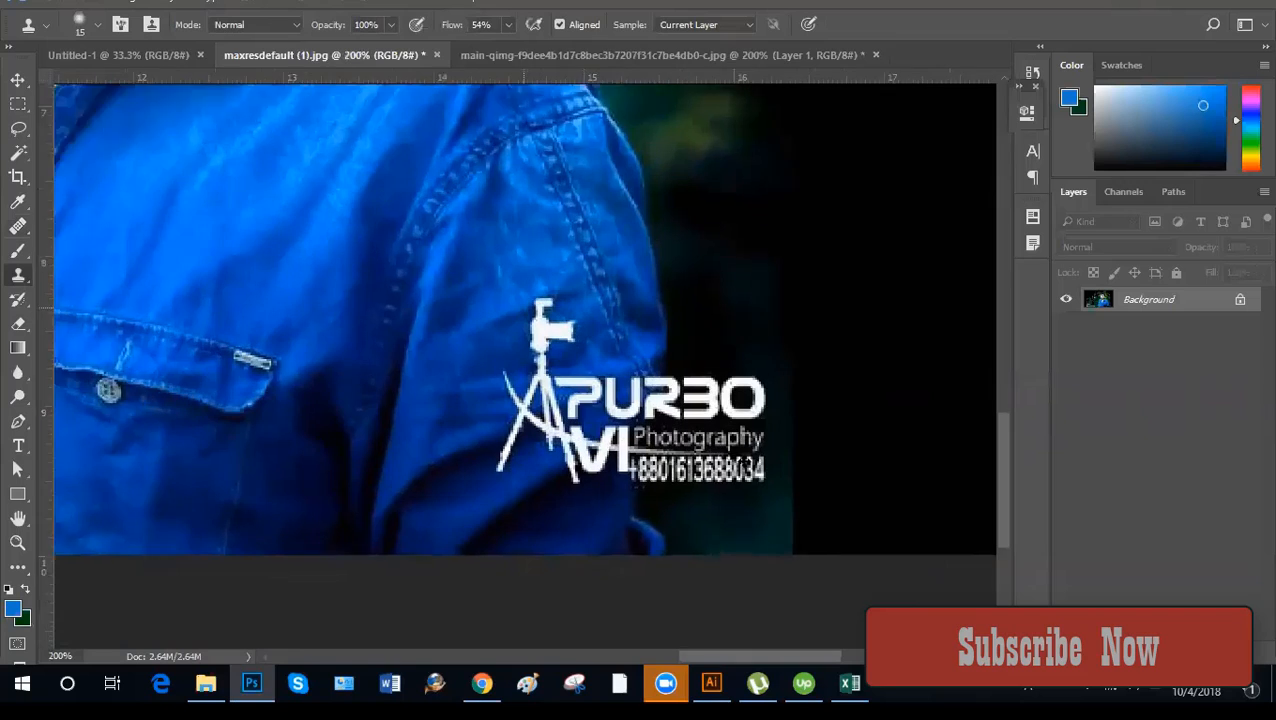
pyautogui.moveTo(708, 332); pyautogui.dragTo(661, 353)
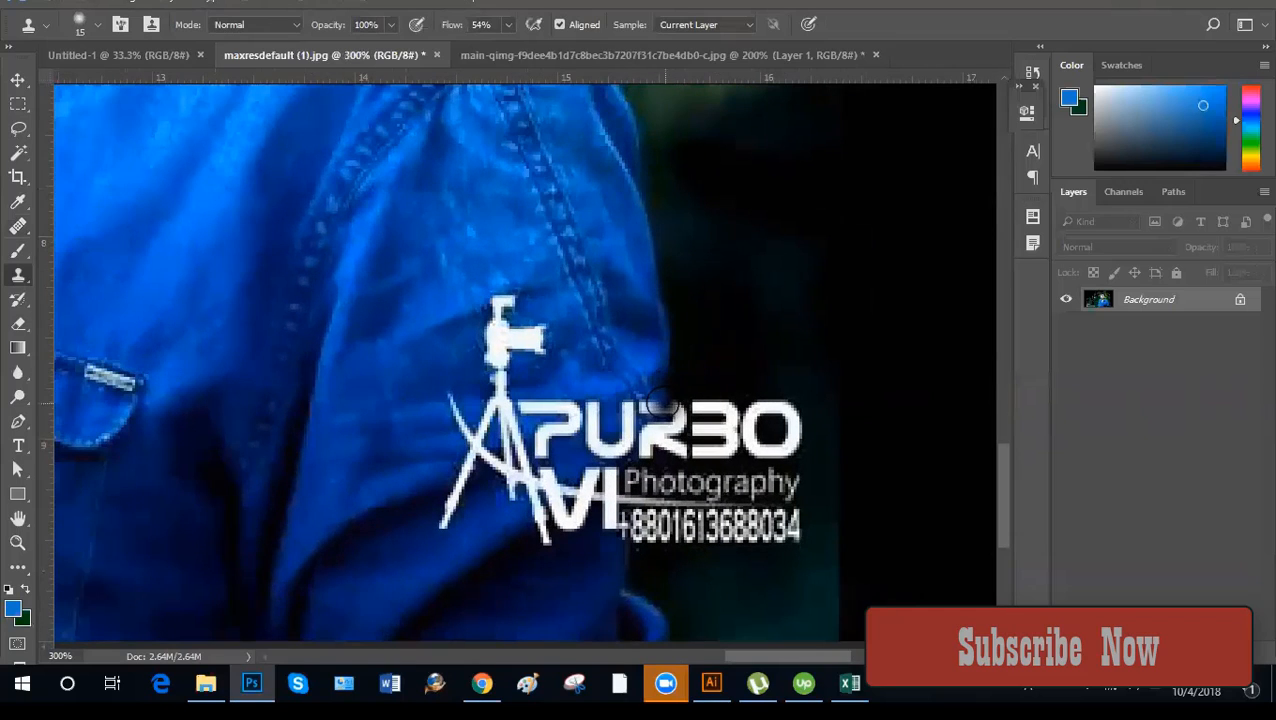
pyautogui.moveTo(663, 404)
pyautogui.mouseDown()
pyautogui.moveTo(770, 396)
pyautogui.moveTo(744, 410)
pyautogui.moveTo(788, 416)
pyautogui.moveTo(758, 430)
pyautogui.mouseUp()
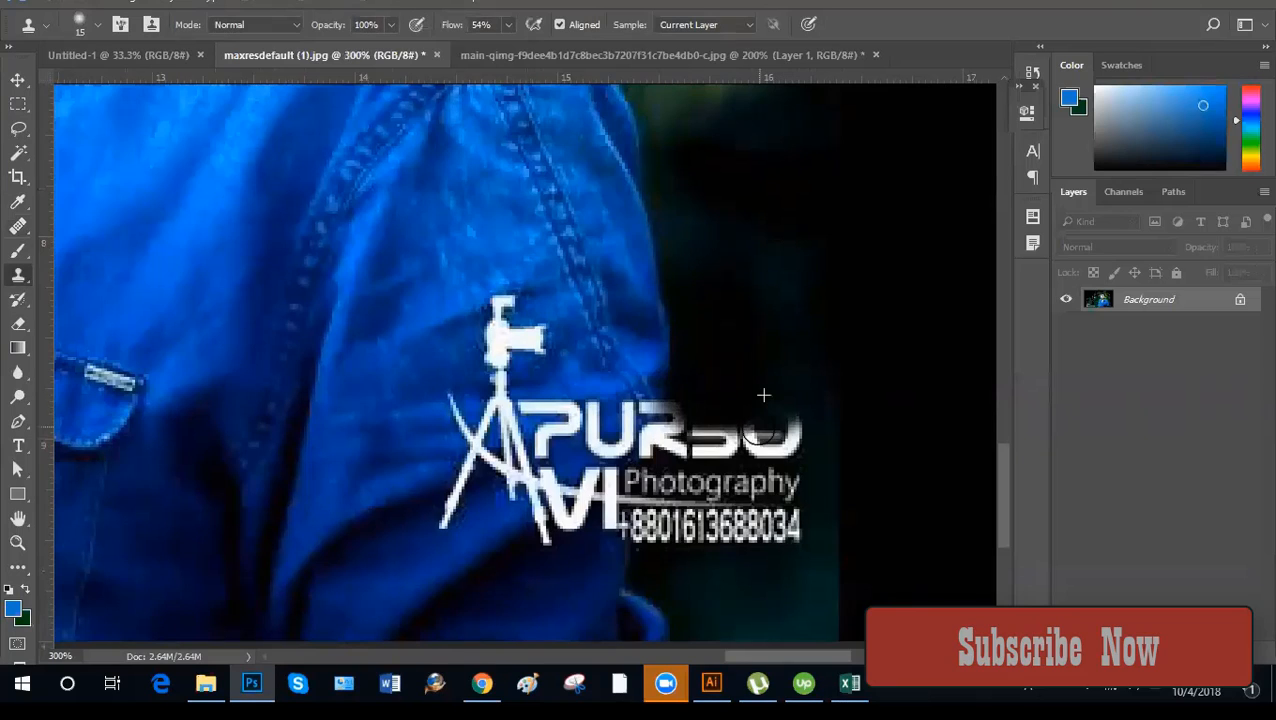
pyautogui.press(']')
pyautogui.press(']')
pyautogui.press(']')
pyautogui.moveTo(658, 438); pyautogui.dragTo(772, 445)
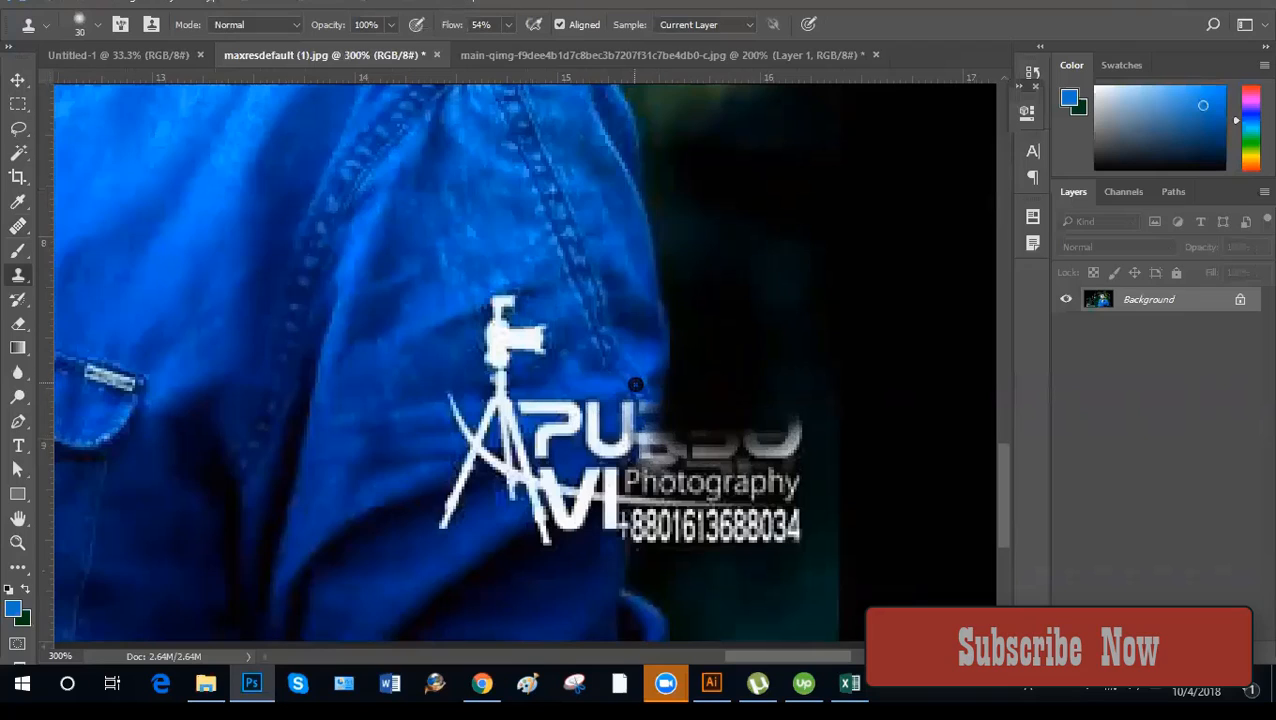
# Reduce the Clone Stamp to size 10 and clone shirt fabric over the upper edge of the large letters on the sleeve.
pyautogui.press('[')
pyautogui.press('[')
pyautogui.press('[')
pyautogui.press('[')
pyautogui.moveTo(641, 395)
pyautogui.mouseDown()
pyautogui.moveTo(592, 412)
pyautogui.moveTo(589, 400)
pyautogui.moveTo(574, 398)
pyautogui.moveTo(599, 404)
pyautogui.moveTo(533, 398)
pyautogui.mouseUp()
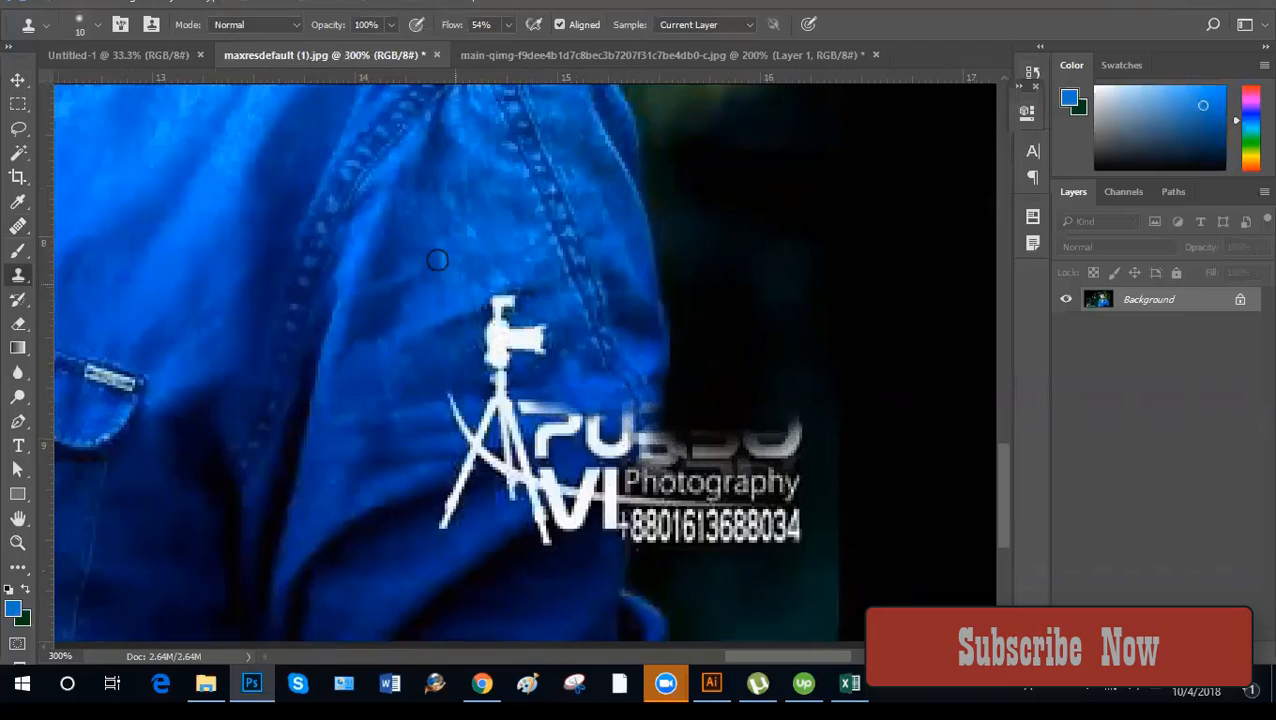
# Enlarge the Clone Stamp to size 30 and clone sleeve fabric over the logo's camera and the upper part of its tripod.
pyautogui.press(']')
pyautogui.press(']')
pyautogui.press(']')
pyautogui.press(']')
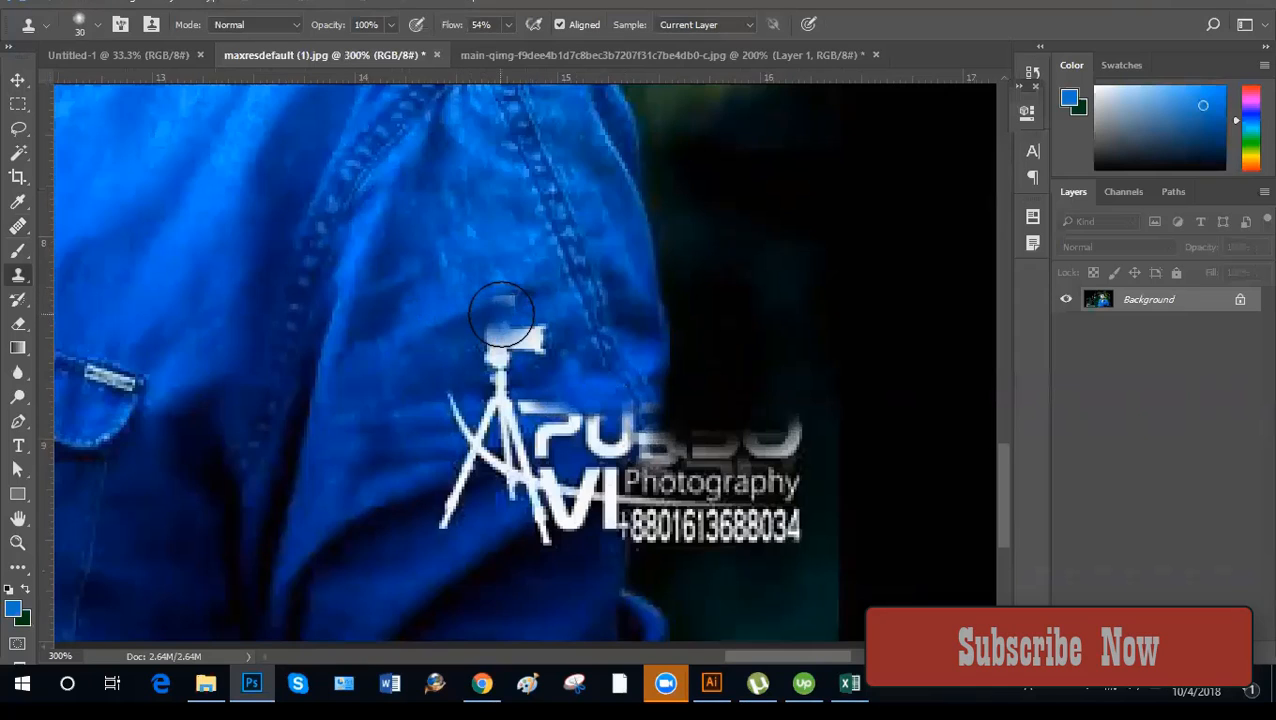
pyautogui.moveTo(501, 314)
pyautogui.mouseDown()
pyautogui.moveTo(554, 323)
pyautogui.moveTo(500, 354)
pyautogui.moveTo(484, 396)
pyautogui.moveTo(514, 406)
pyautogui.moveTo(494, 446)
pyautogui.moveTo(522, 457)
pyautogui.mouseUp()
# With the Clone Stamp at size 25, clone sleeve fabric over the remaining tripod legs and the adjoining lower letters.
pyautogui.hotkey('ctrl', '-')
pyautogui.press(']')
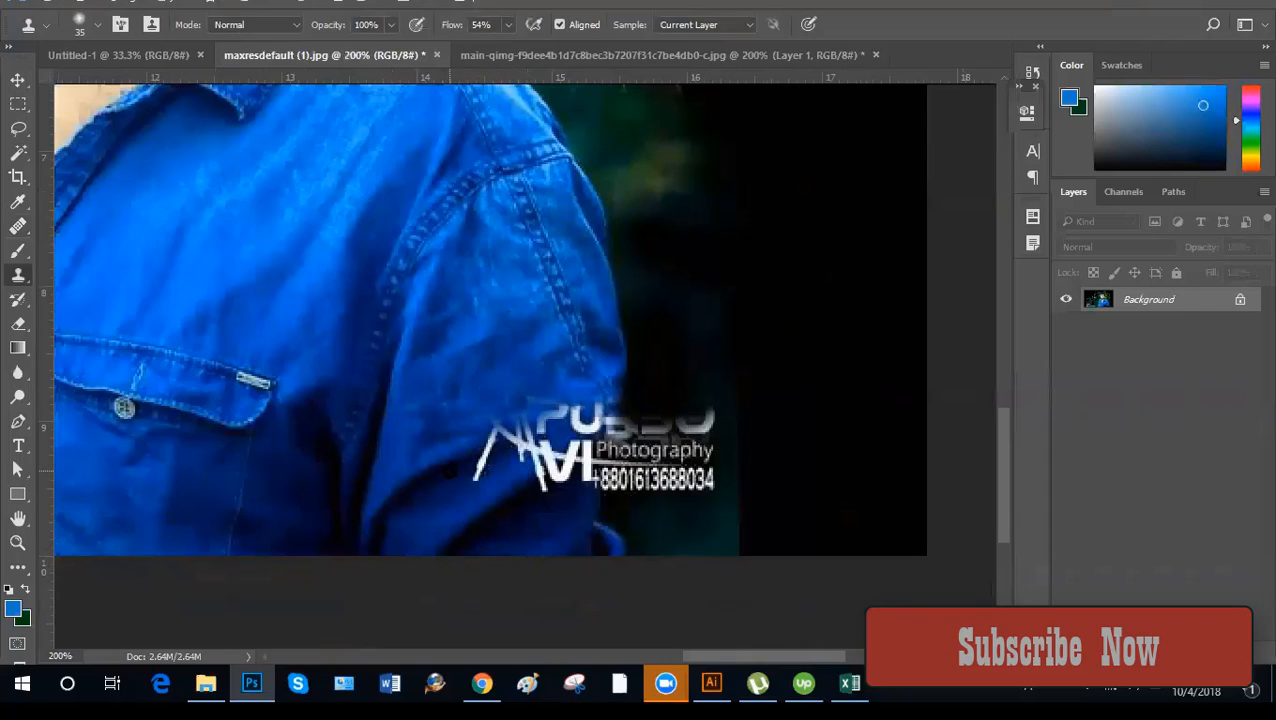
pyautogui.moveTo(449, 470)
pyautogui.mouseDown()
pyautogui.moveTo(476, 468)
pyautogui.moveTo(482, 453)
pyautogui.moveTo(478, 481)
pyautogui.moveTo(500, 438)
pyautogui.moveTo(518, 455)
pyautogui.moveTo(506, 458)
pyautogui.mouseUp()
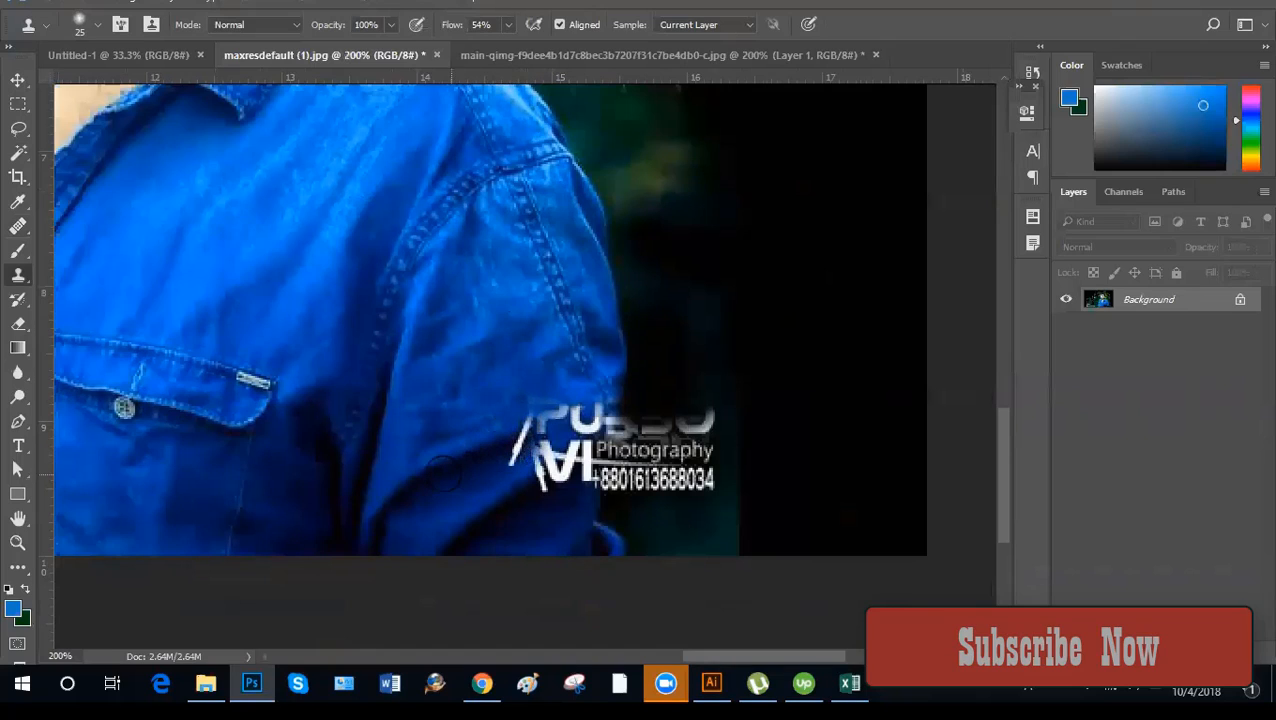
pyautogui.keyDown('alt'); pyautogui.click(555, 396); pyautogui.keyUp('alt')
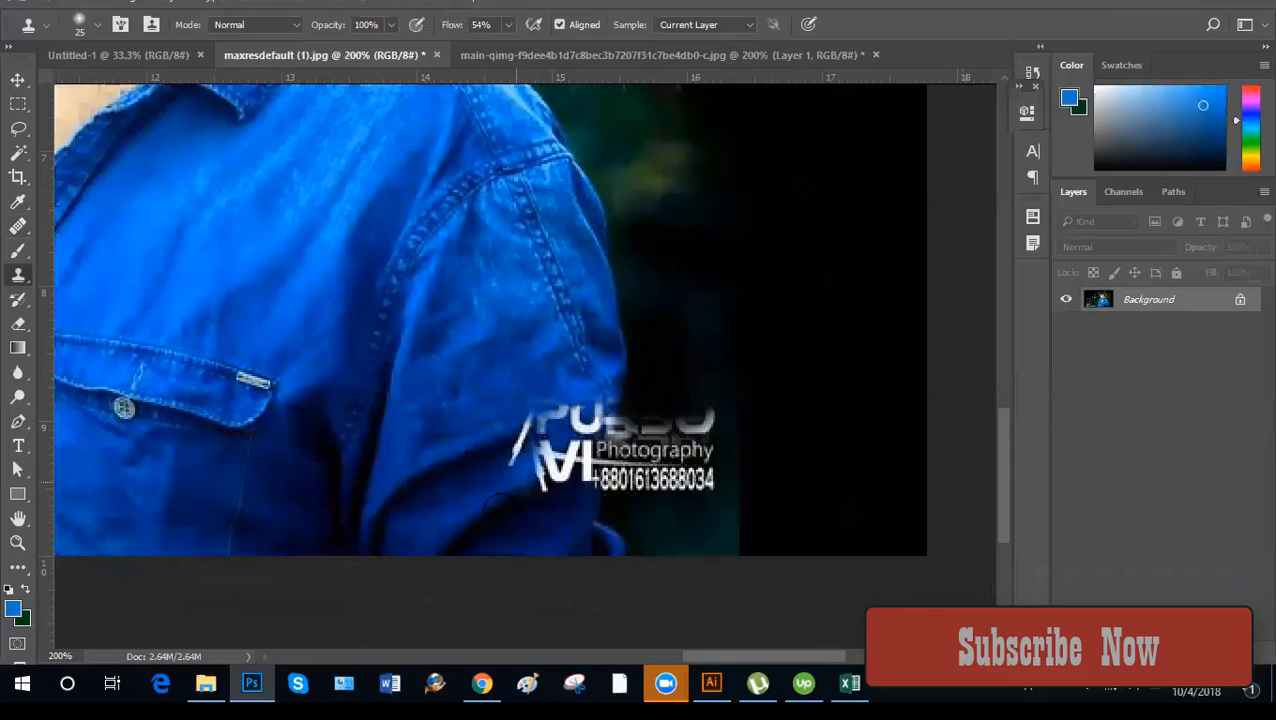
pyautogui.moveTo(552, 476)
pyautogui.mouseDown()
pyautogui.moveTo(566, 462)
pyautogui.moveTo(540, 460)
pyautogui.mouseUp()
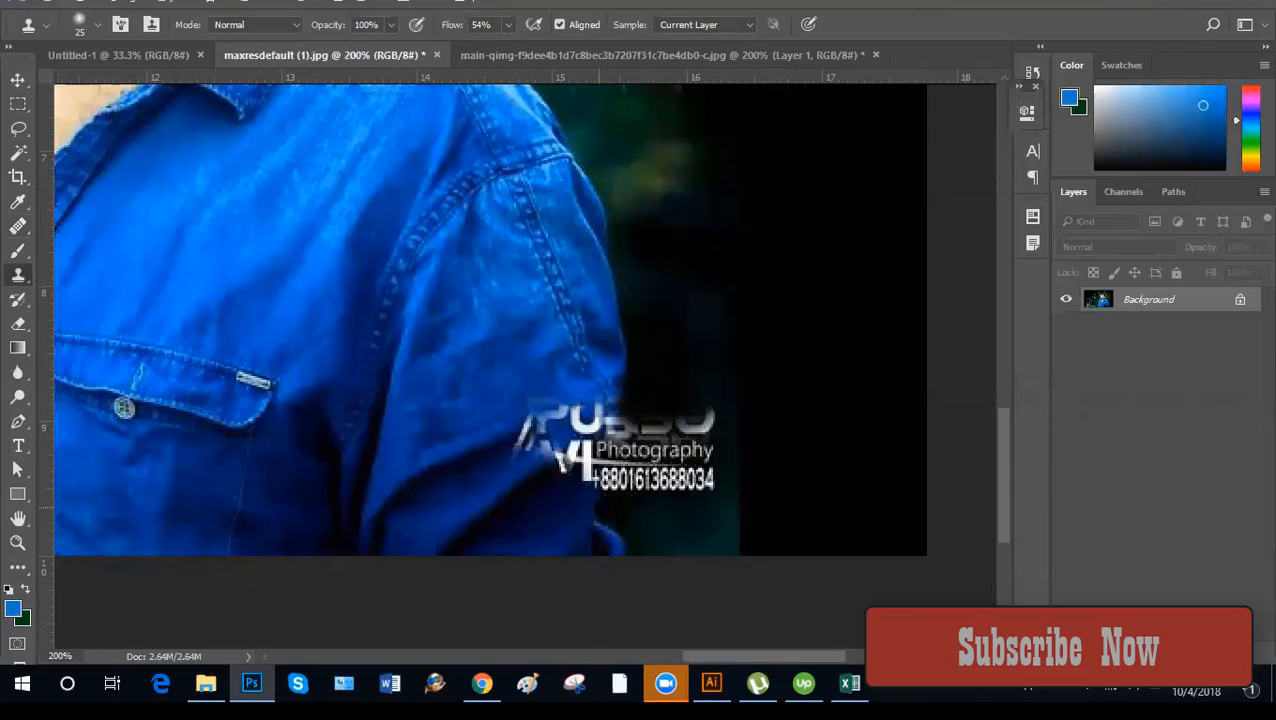
# Try cloning dark background over the logo's phone number line, and undo all Clone Stamp strokes made on the logo.
pyautogui.moveTo(598, 484)
pyautogui.mouseDown()
pyautogui.moveTo(676, 478)
pyautogui.moveTo(626, 503)
pyautogui.moveTo(699, 501)
pyautogui.moveTo(609, 505)
pyautogui.mouseUp()
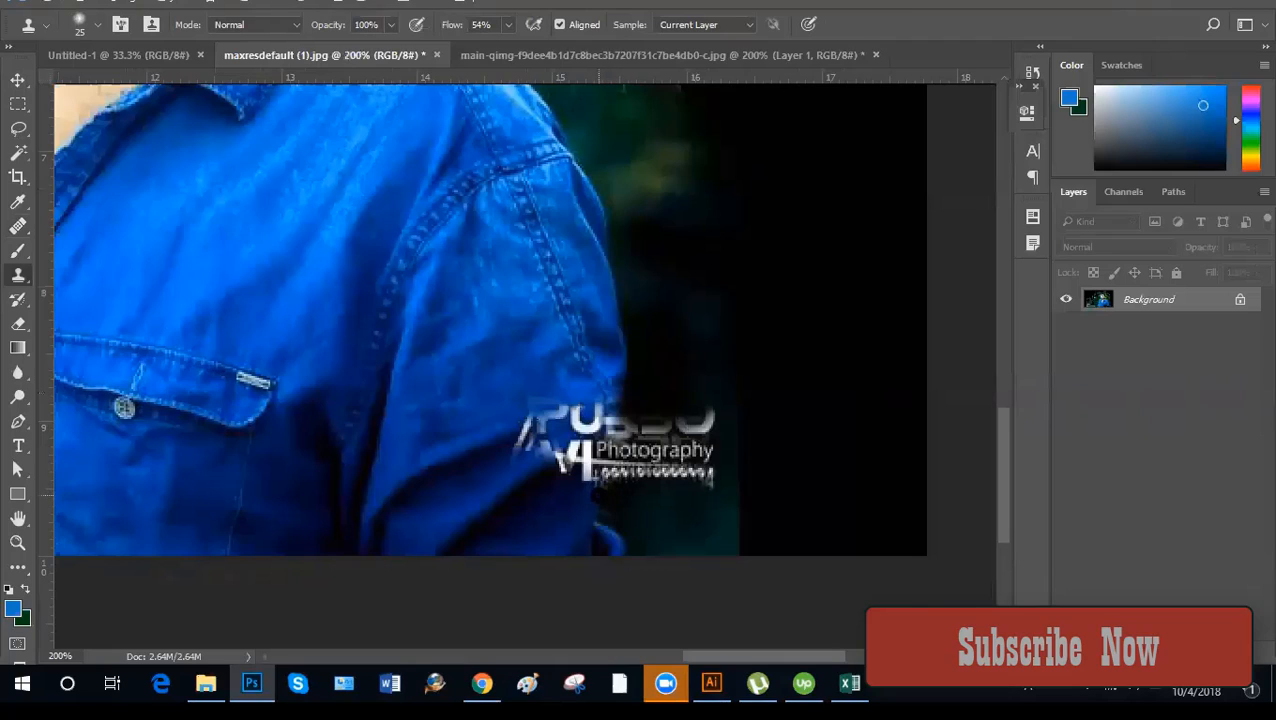
pyautogui.moveTo(598, 485)
pyautogui.mouseDown()
pyautogui.moveTo(698, 466)
pyautogui.moveTo(697, 492)
pyautogui.moveTo(711, 491)
pyautogui.moveTo(562, 498)
pyautogui.mouseUp()
pyautogui.hotkey('ctrl', 'alt', 'z')
pyautogui.hotkey('ctrl', 'alt', 'z')
pyautogui.hotkey('ctrl', 'alt', 'z')
pyautogui.hotkey('ctrl', 'alt', 'z')
pyautogui.hotkey('ctrl', 'alt', 'z')
pyautogui.hotkey('ctrl', 'alt', 'z')
pyautogui.hotkey('ctrl', 'alt', 'z')
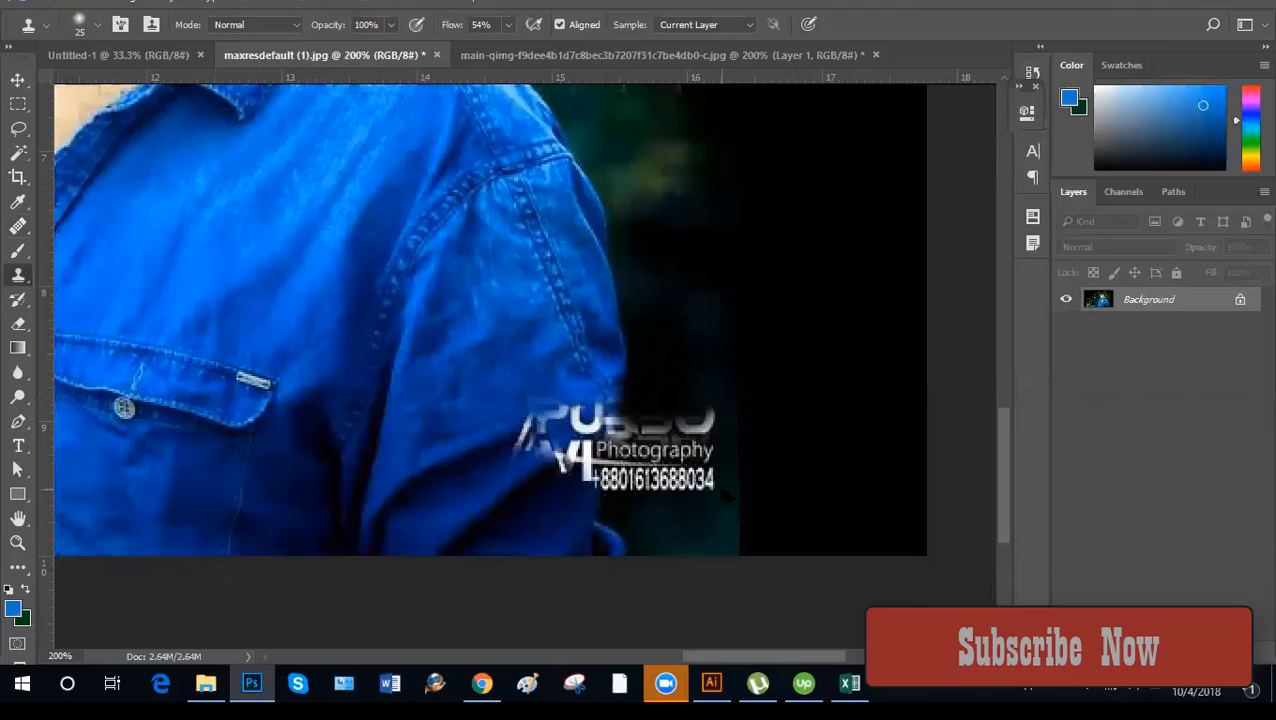
pyautogui.hotkey('ctrl', 'alt', 'z')
pyautogui.hotkey('ctrl', 'alt', 'z')
pyautogui.hotkey('ctrl', 'alt', 'z')
pyautogui.hotkey('ctrl', 'alt', 'z')
pyautogui.hotkey('ctrl', 'alt', 'z')
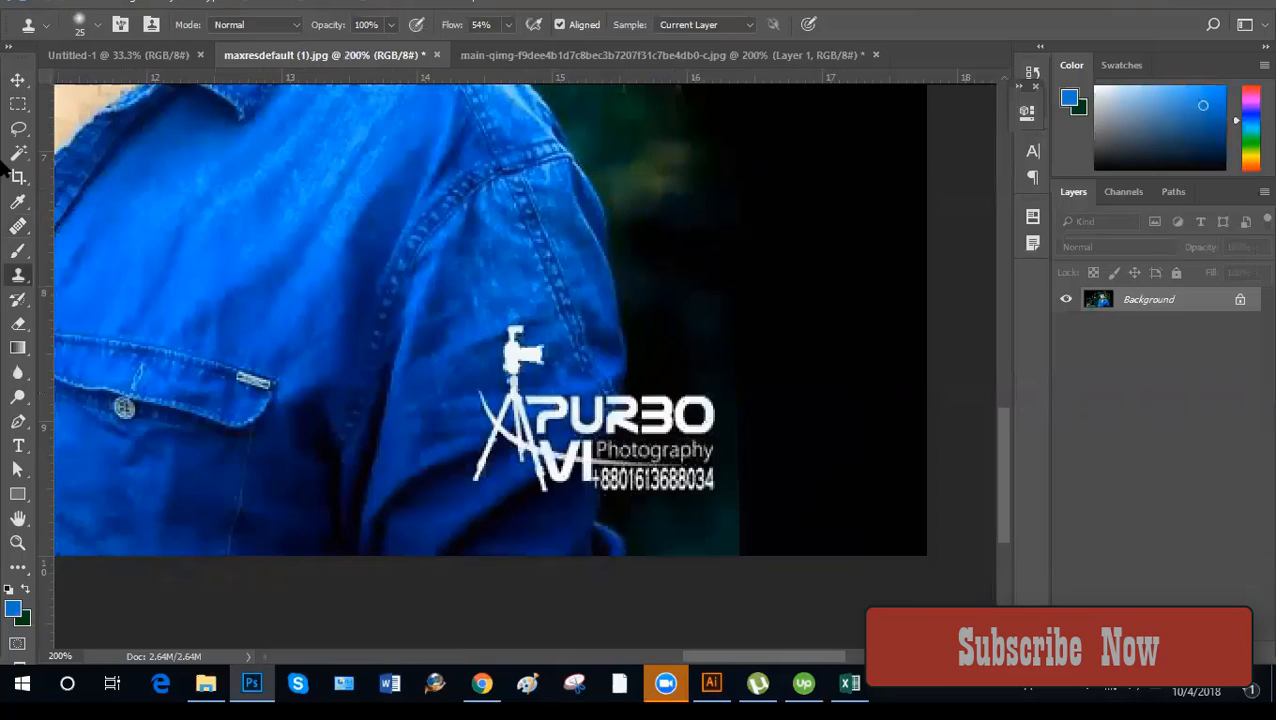
# Select the white logo areas over the sleeve with the Magic Wand tool.
pyautogui.click(18, 152)
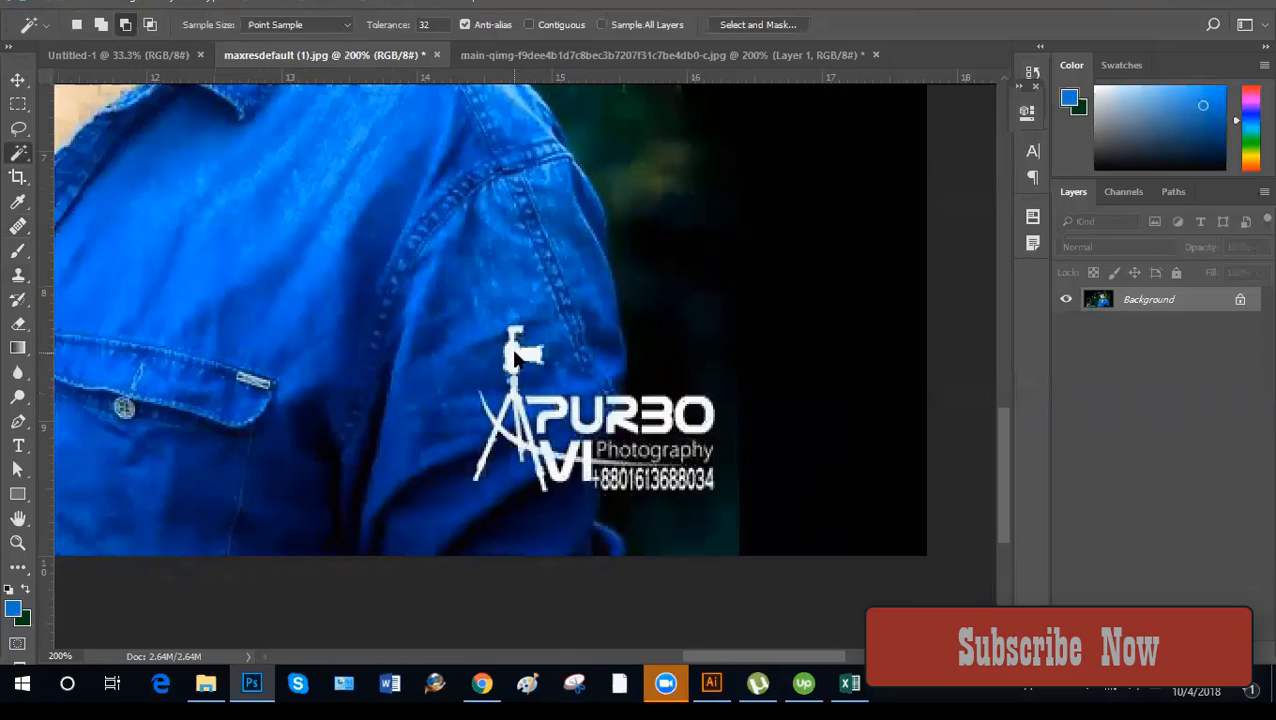
pyautogui.click(514, 353)
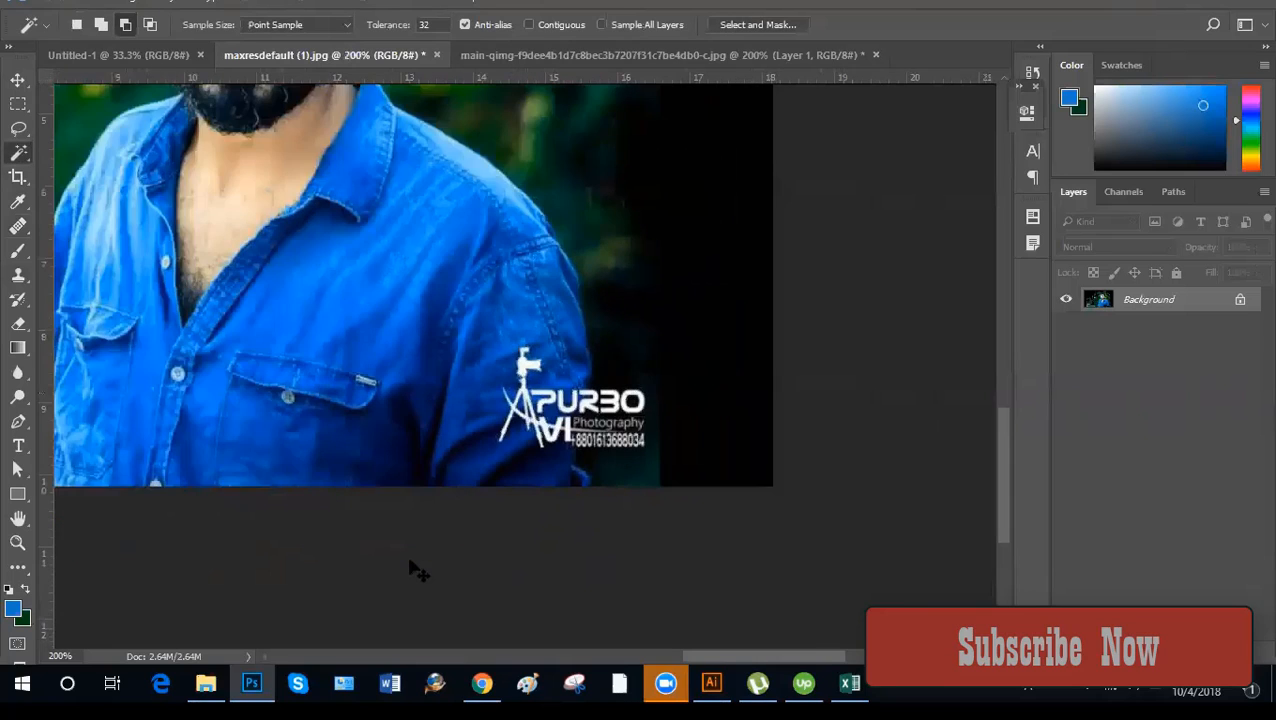
pyautogui.hotkey('ctrl', '-')
pyautogui.hotkey('ctrl', '+')
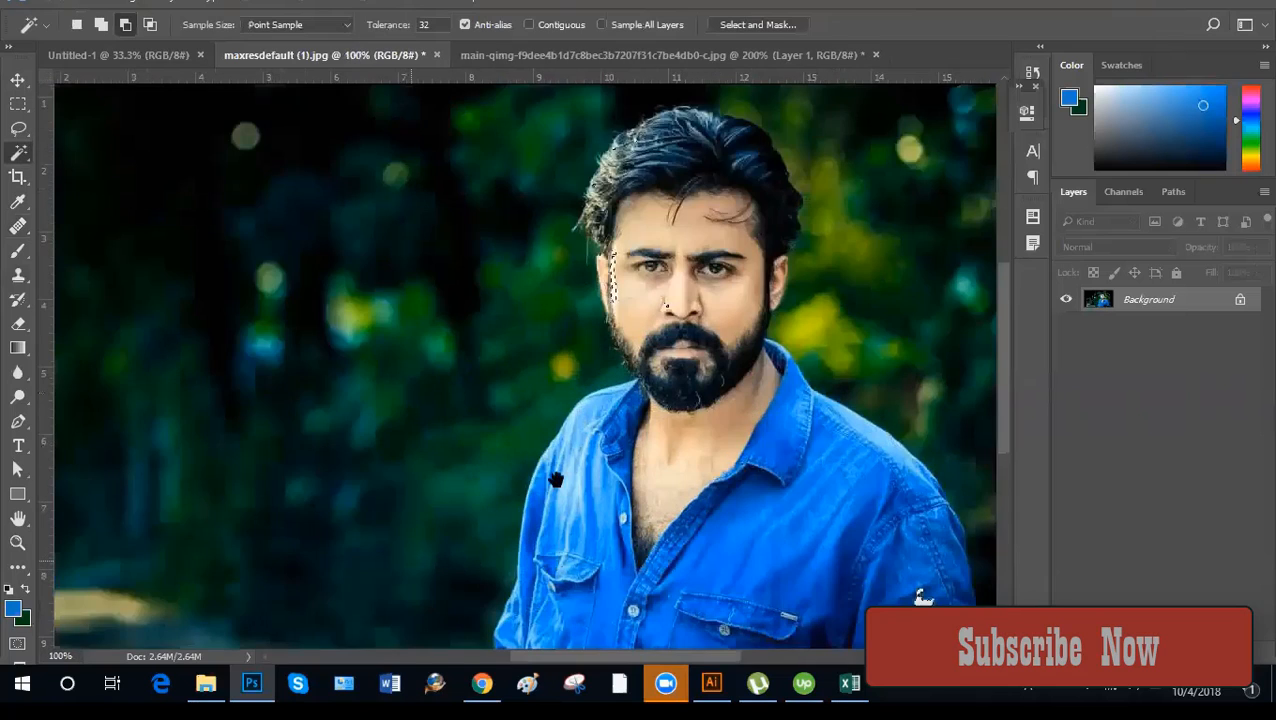
pyautogui.moveTo(556, 480); pyautogui.dragTo(367, 373)
pyautogui.hotkey('ctrl', '+')
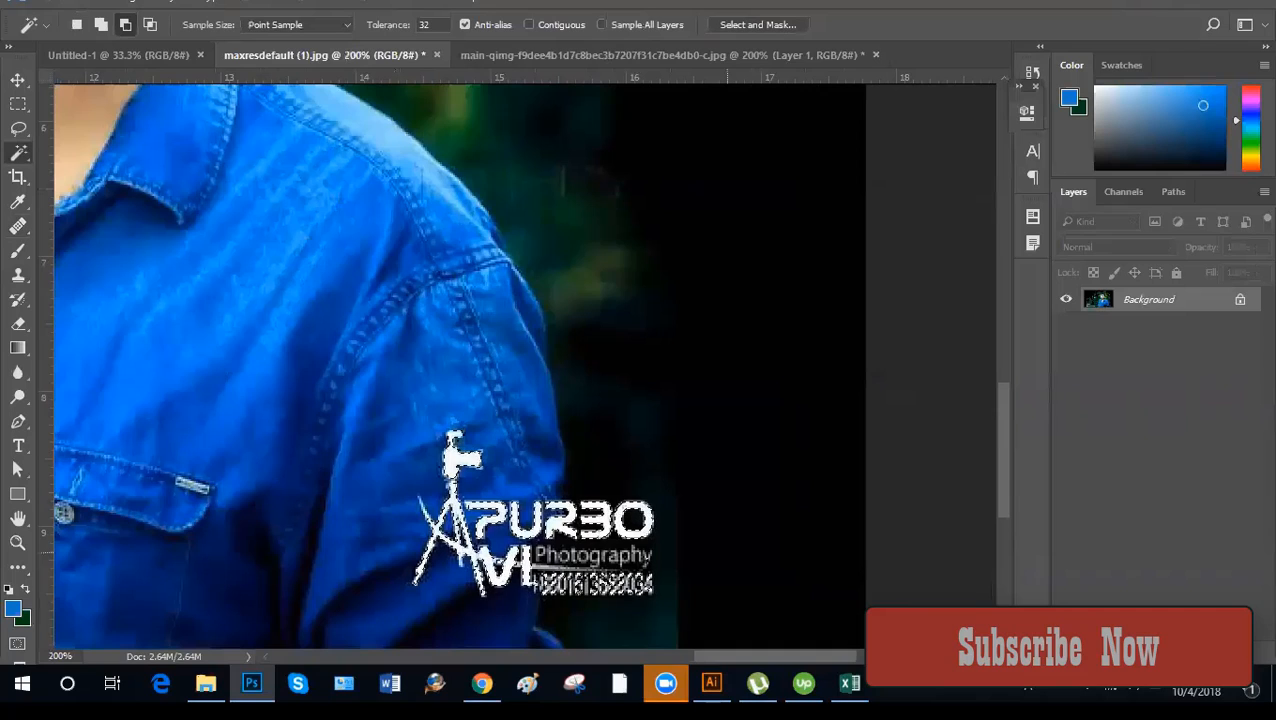
pyautogui.scroll(-2, 460, 365)
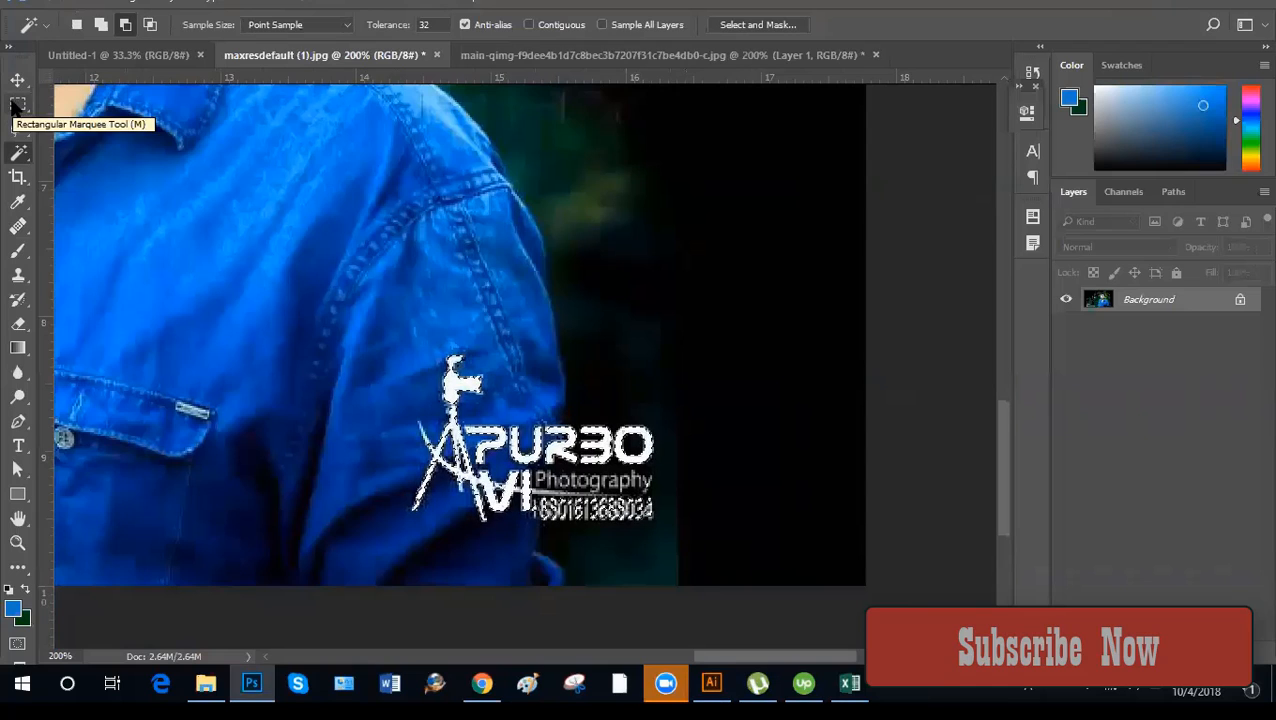
# Fill the selected logo with the background colour and then the blue foreground colour, and deselect it.
pyautogui.press('Delete')
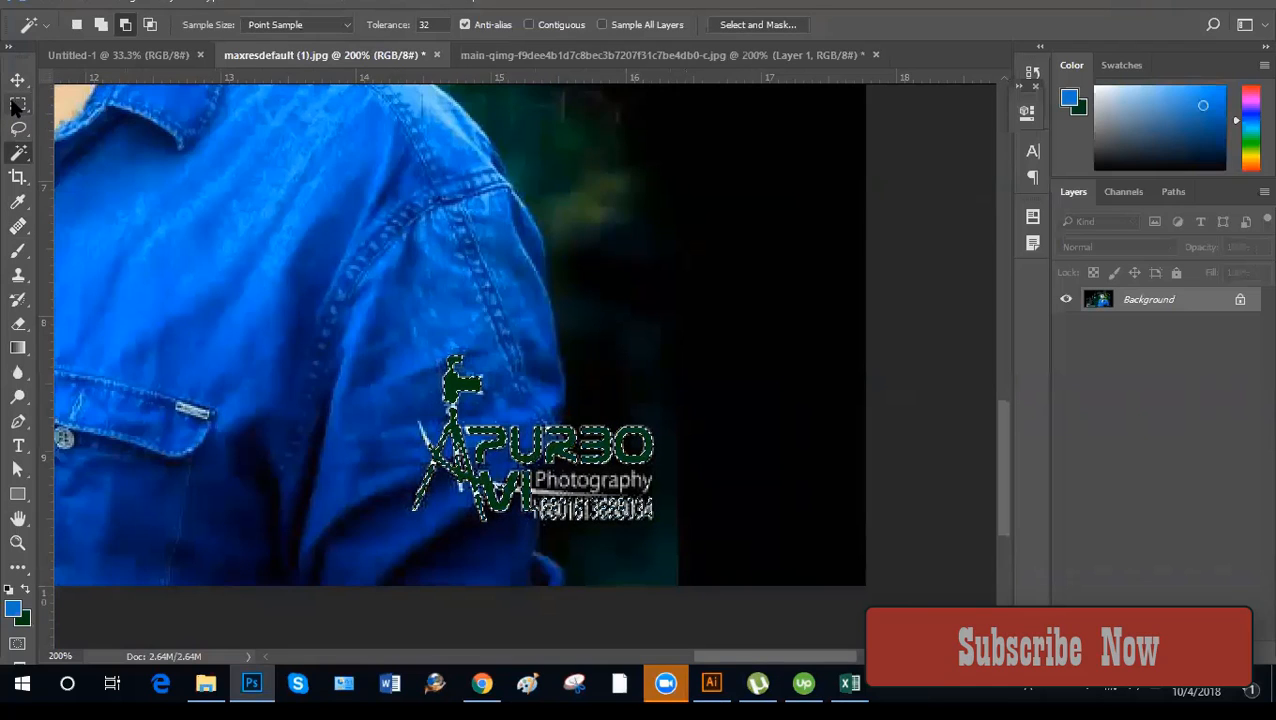
pyautogui.hotkey('alt', 'BackSpace')
pyautogui.hotkey('ctrl', 's')
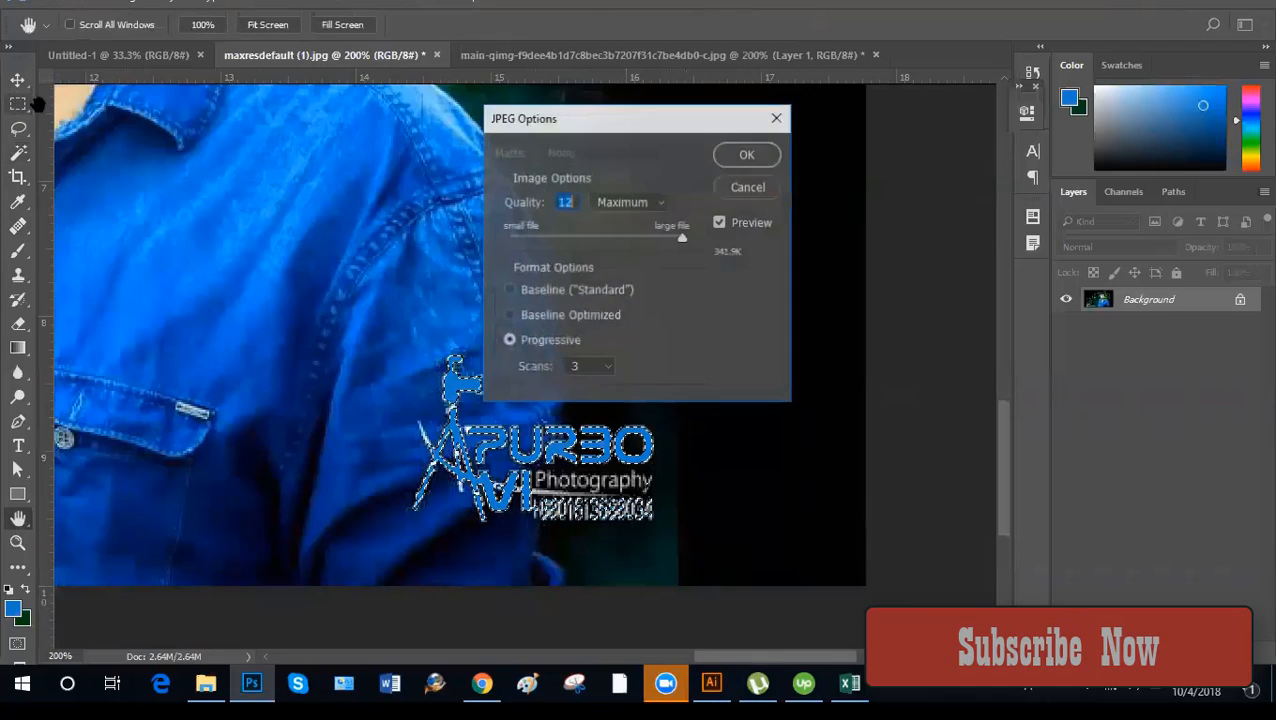
pyautogui.click(741, 185)
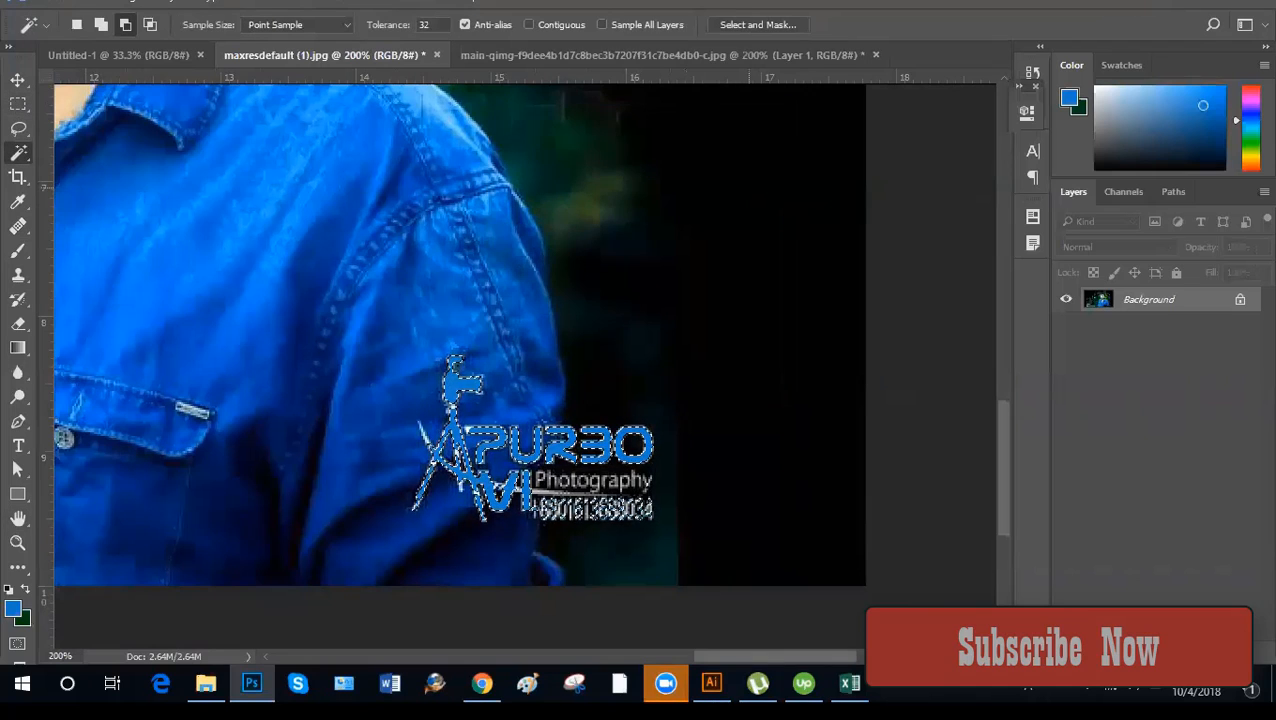
pyautogui.hotkey('ctrl', 'd')
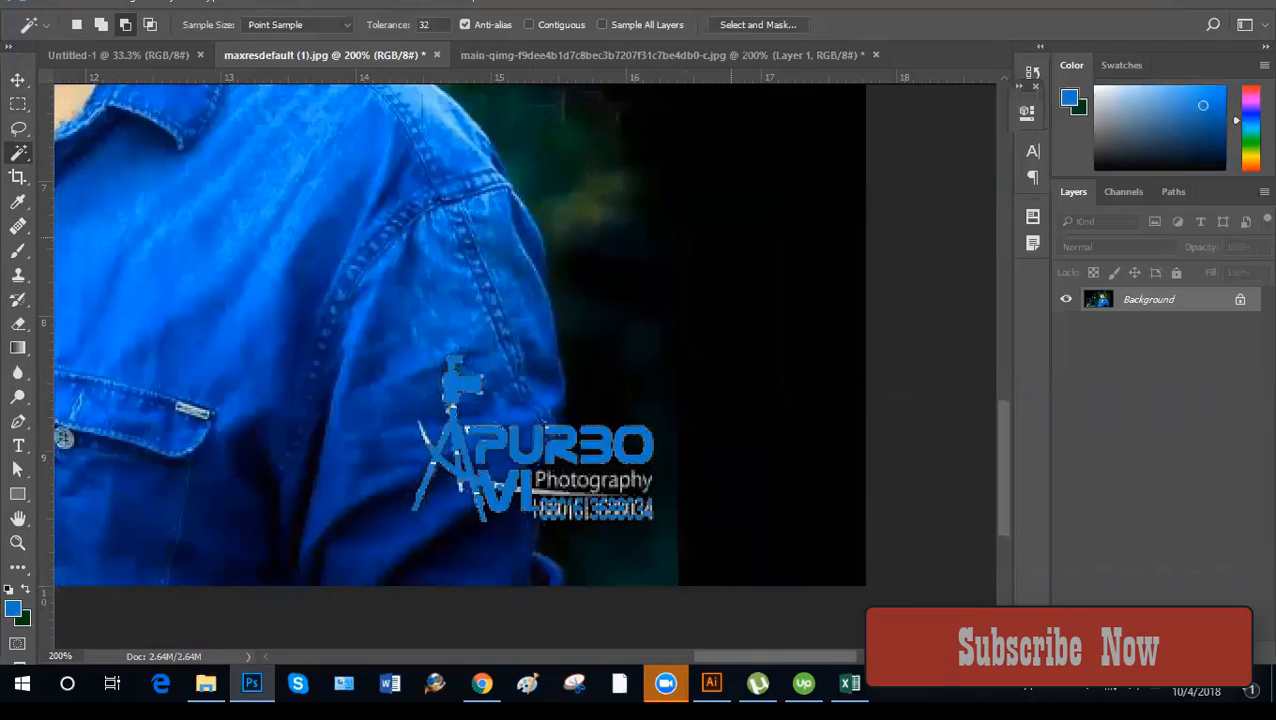
pyautogui.click(15, 82)
pyautogui.hotkey('ctrl', '-')
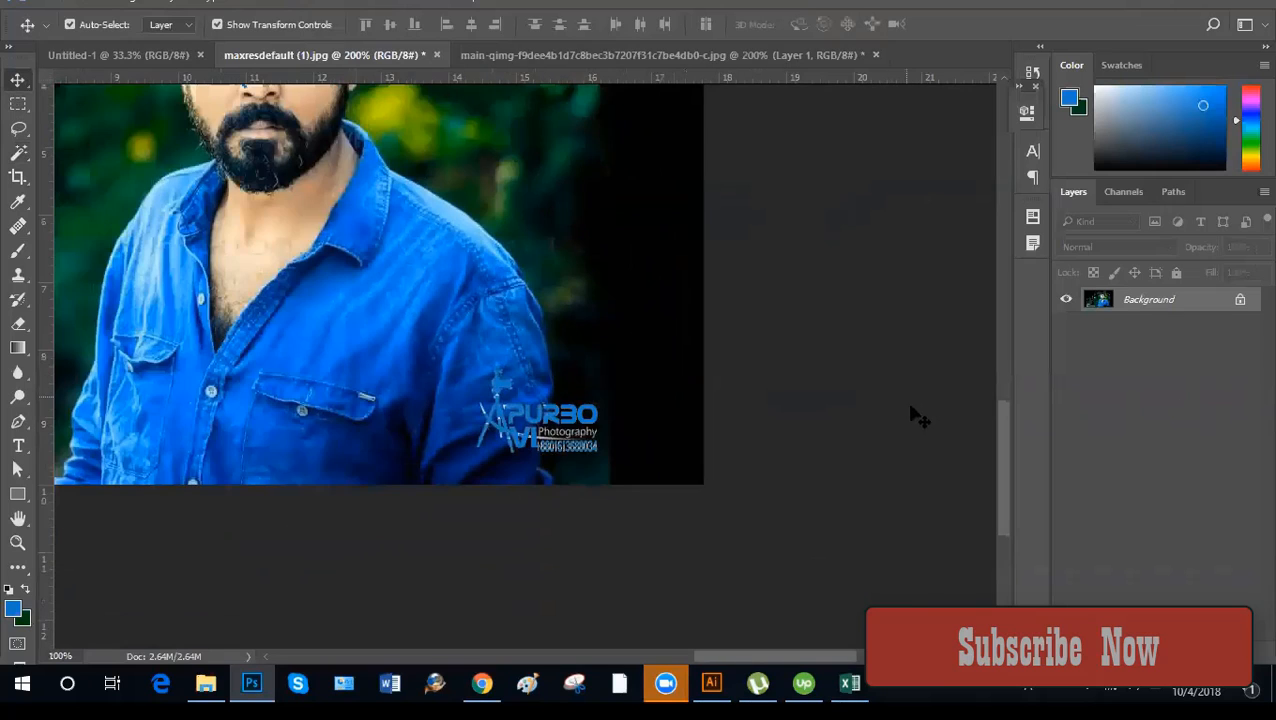
pyautogui.hotkey('ctrl', '-')
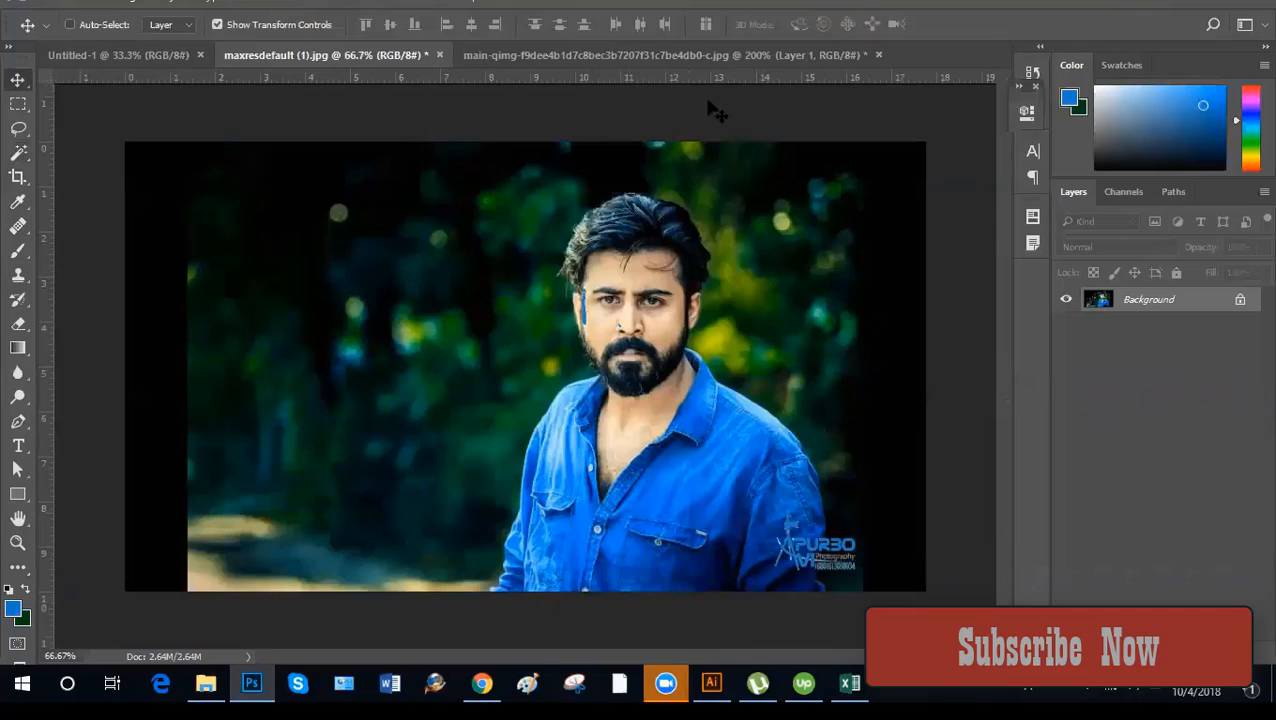
# Activate the Patch tool and switch to the document with the two side-by-side student portraits.
pyautogui.click(22, 229)
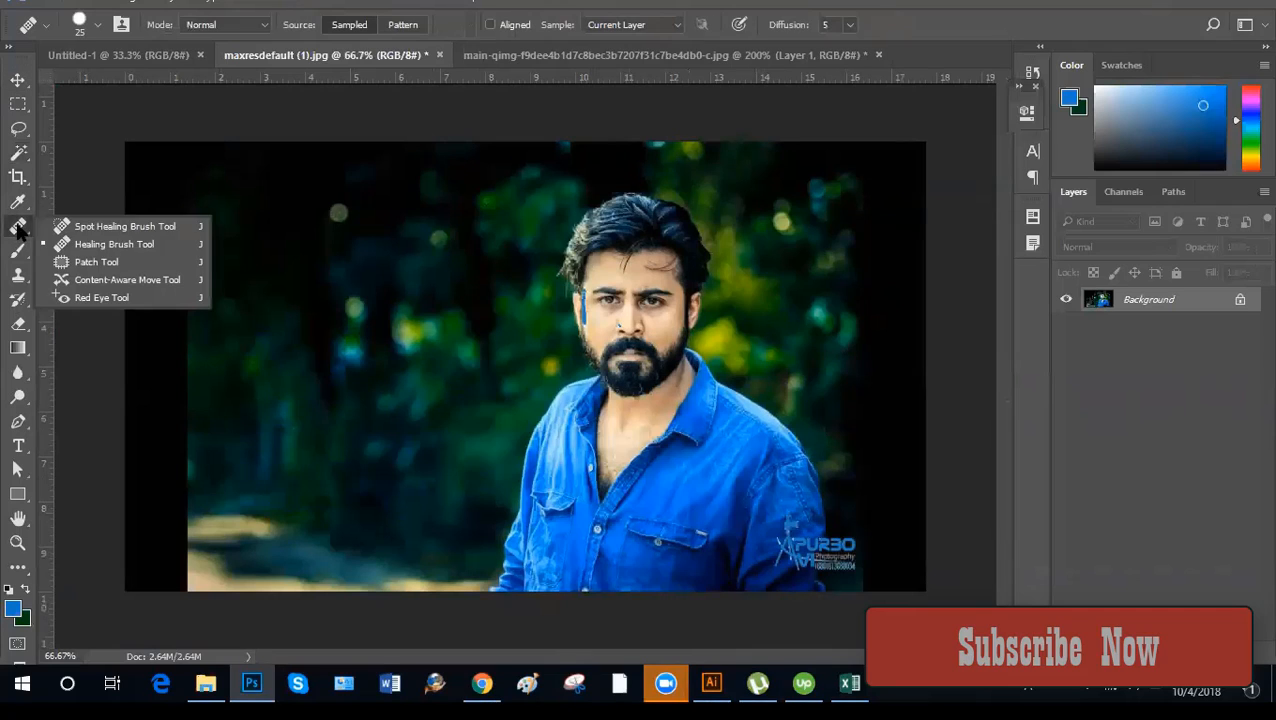
pyautogui.click(95, 262)
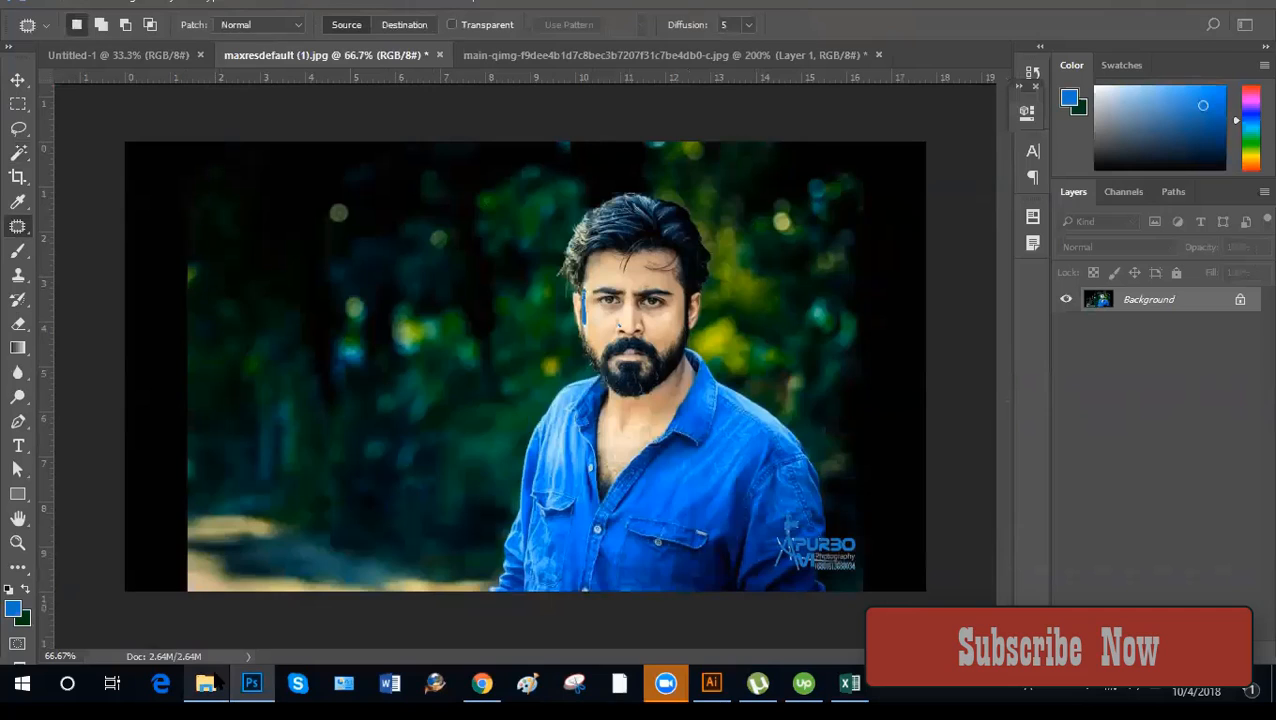
pyautogui.moveTo(220, 681)
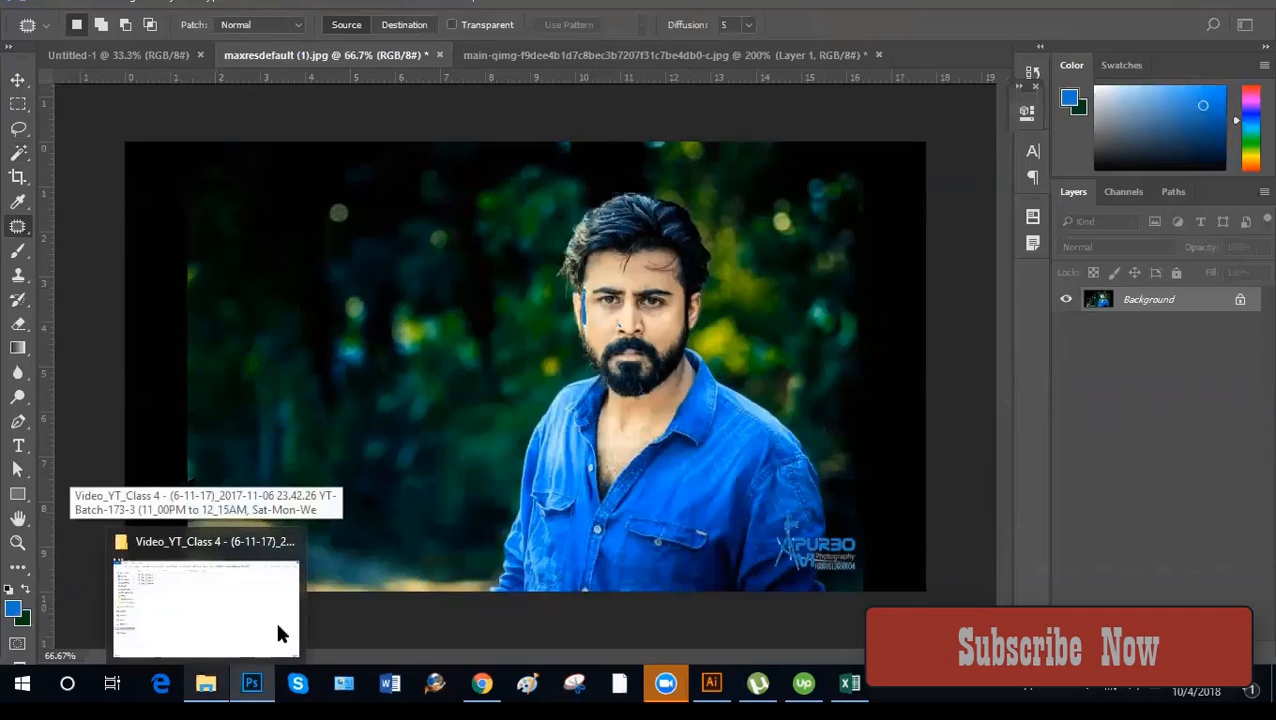
pyautogui.hotkey('ctrl', 'Tab')
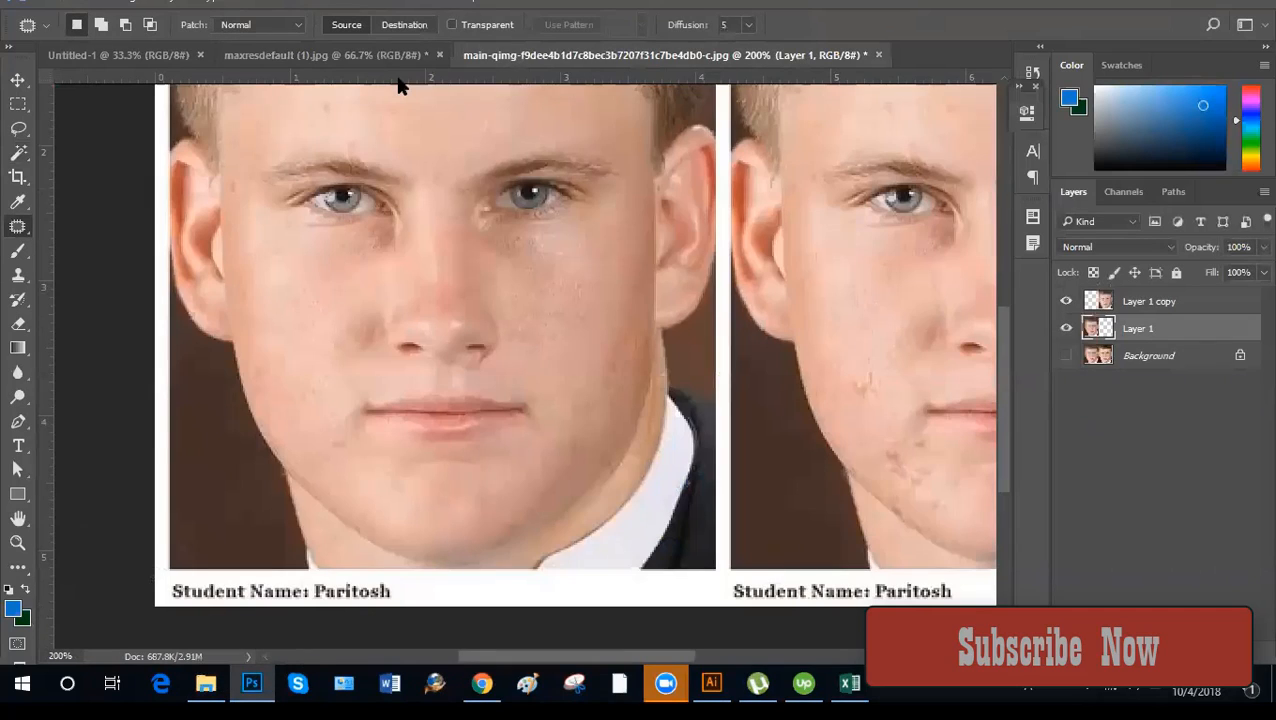
pyautogui.hotkey('ctrl', '-')
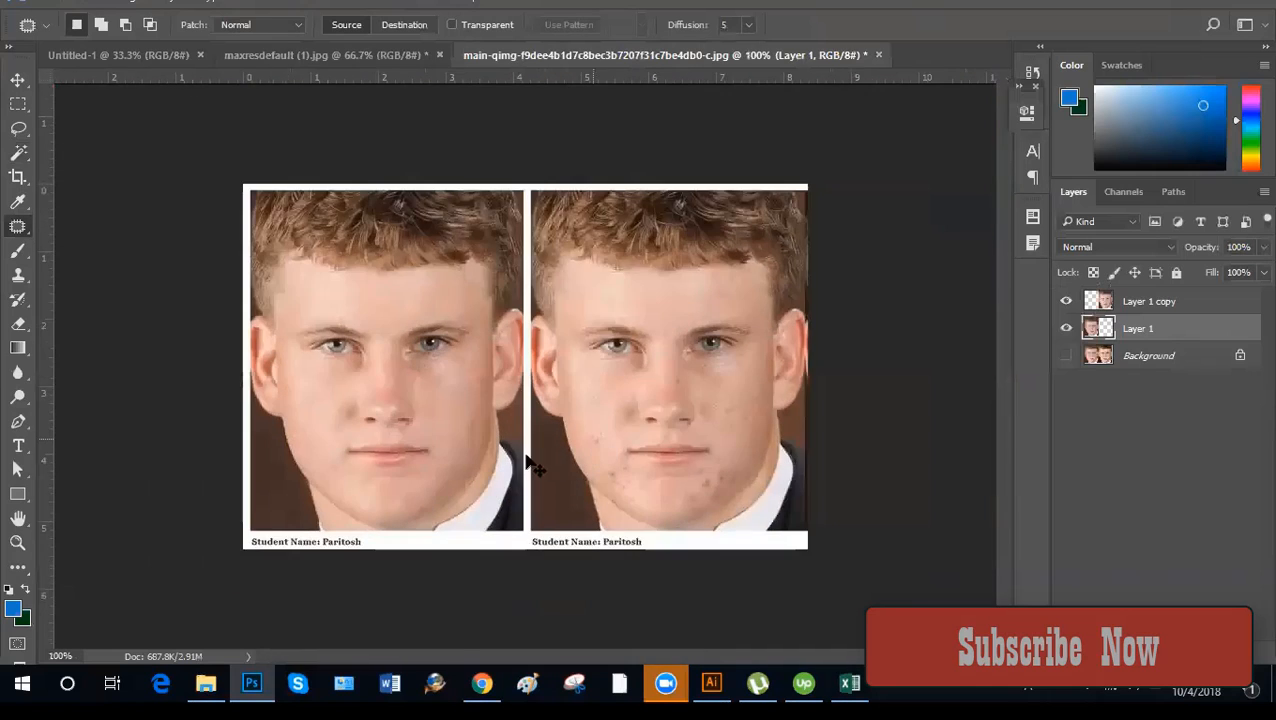
pyautogui.hotkey('ctrl', '+')
pyautogui.moveTo(455, 416); pyautogui.dragTo(647, 278)
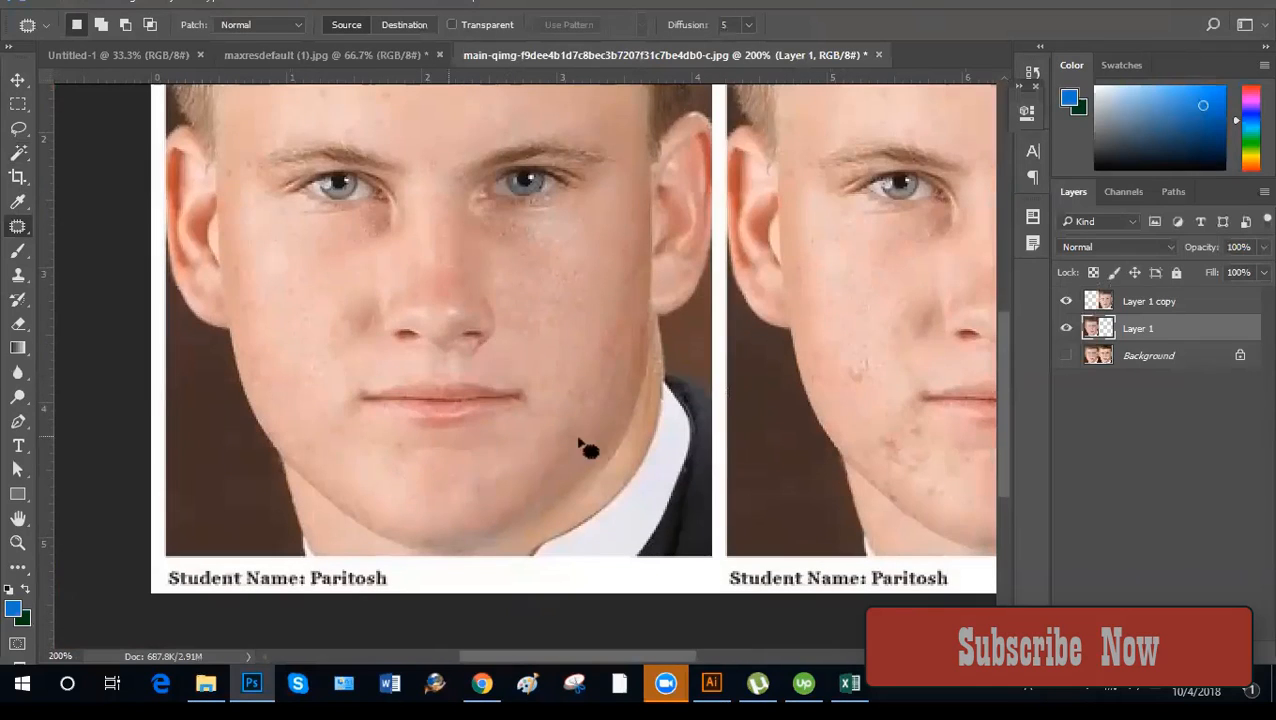